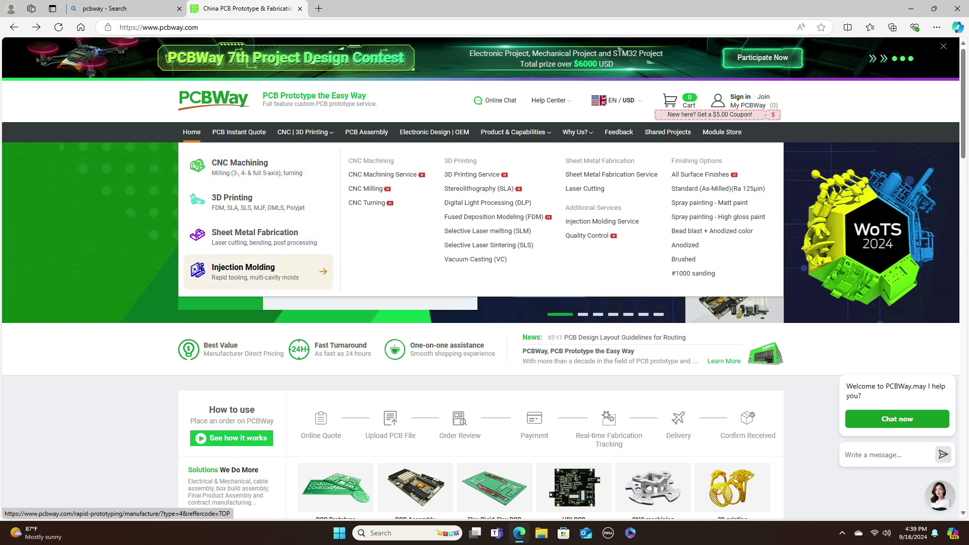
# - Upload the Body4 clip model from the Desktop to the 3D printing quote form and close the file browser
pyautogui.moveTo(739, 97)
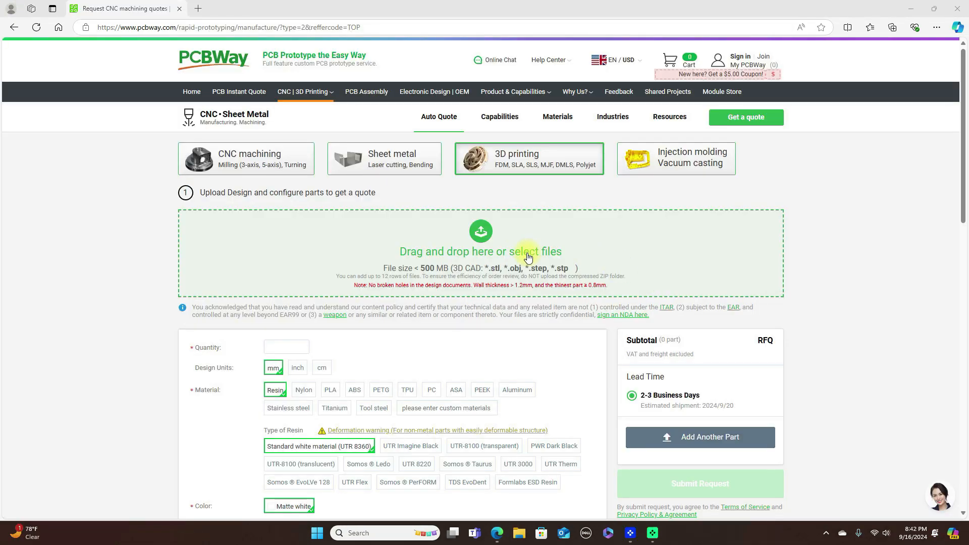
pyautogui.click(504, 251)
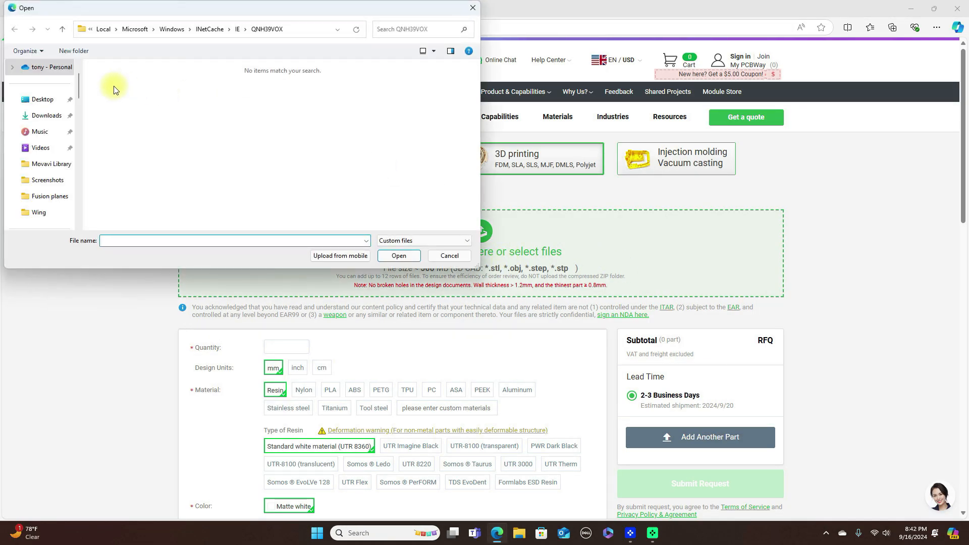
pyautogui.click(42, 99)
pyautogui.scroll(-3, 81, 126)
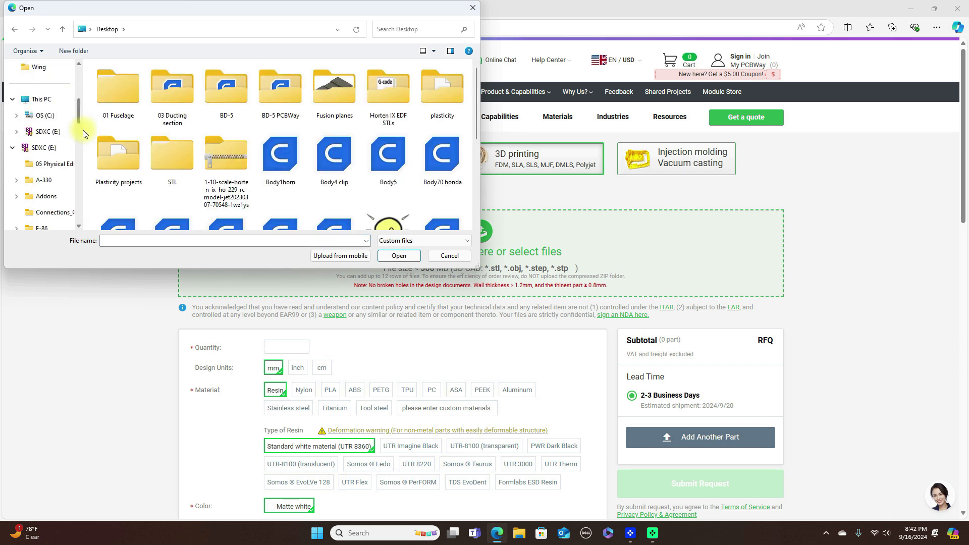
pyautogui.click(327, 159)
pyautogui.moveTo(327, 159); pyautogui.dragTo(535, 292)
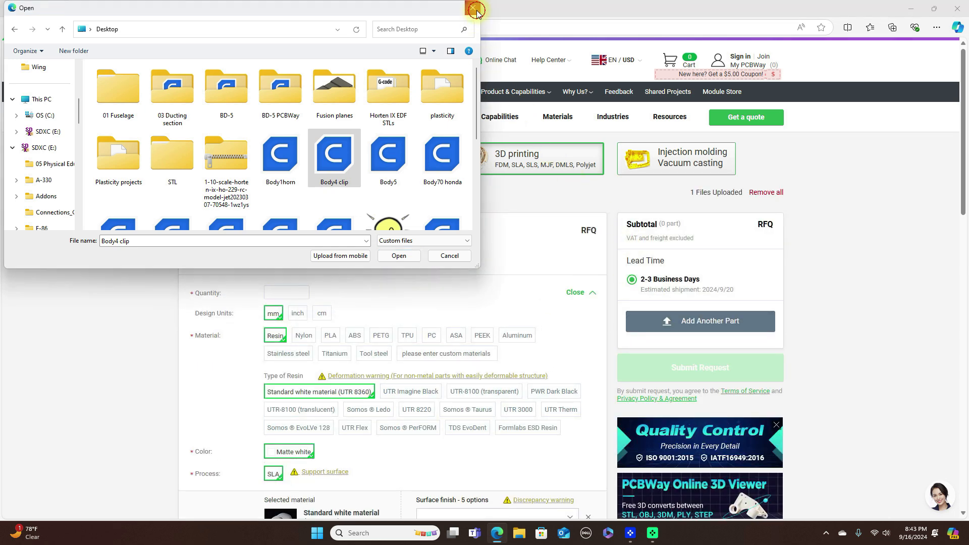
pyautogui.click(475, 8)
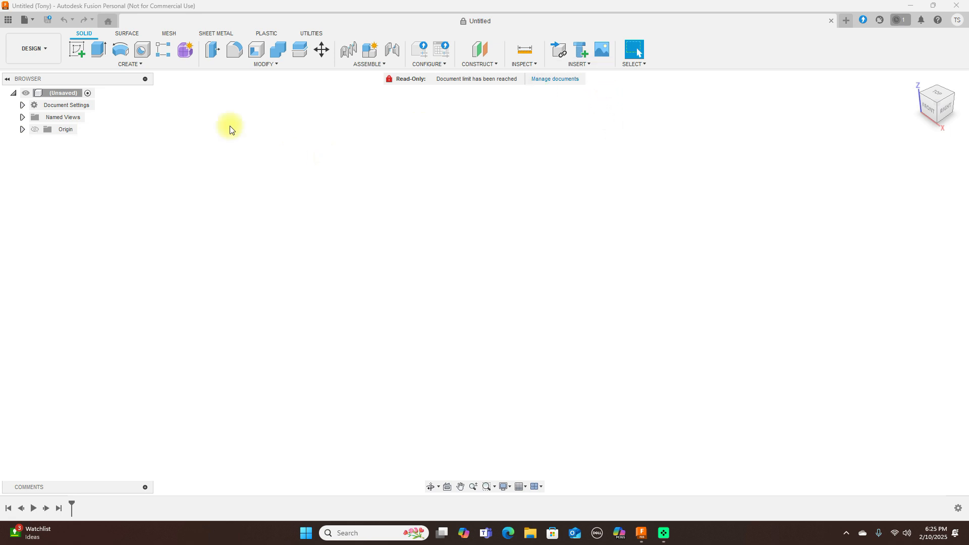
# - In Autodesk Fusion, open the Mirage_2000 file from the computer's Desktop folder
pyautogui.click(31, 23)
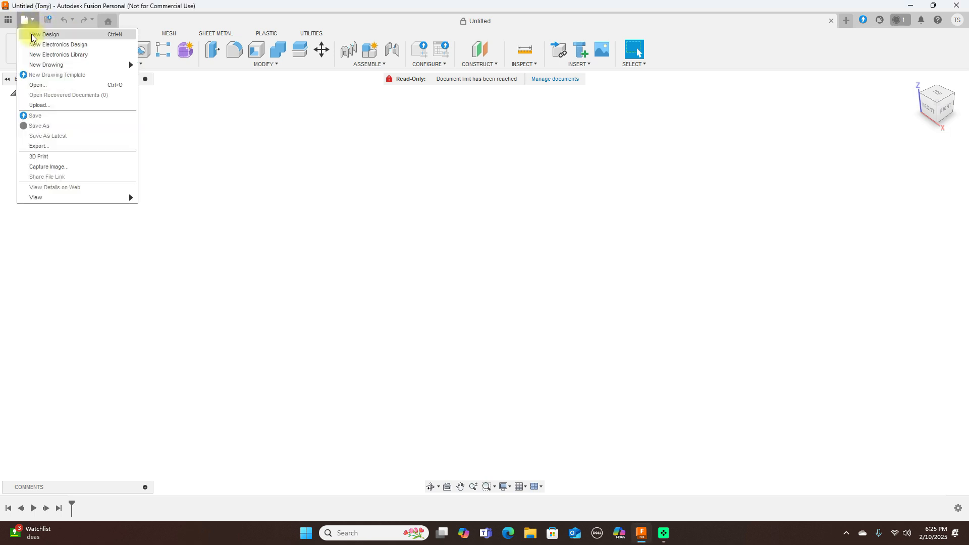
pyautogui.click(39, 86)
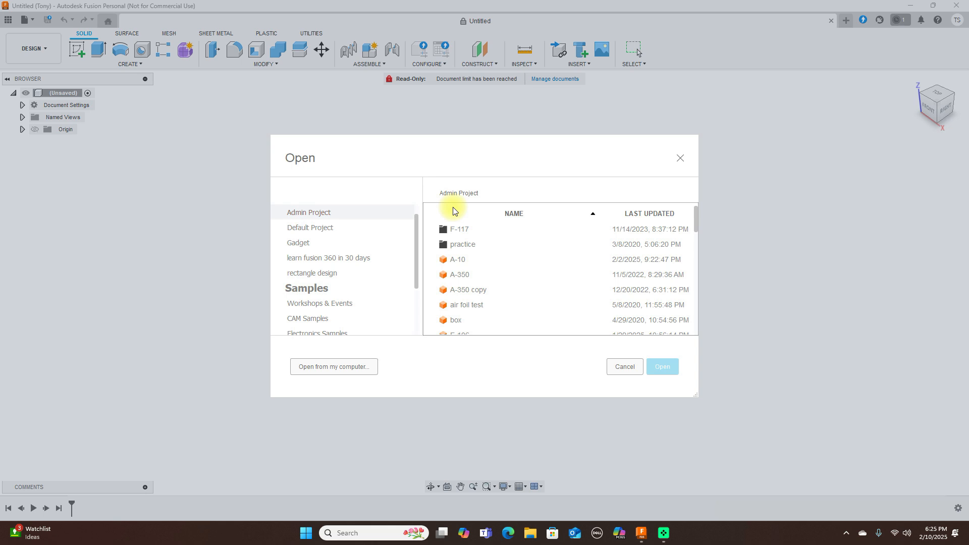
pyautogui.click(352, 369)
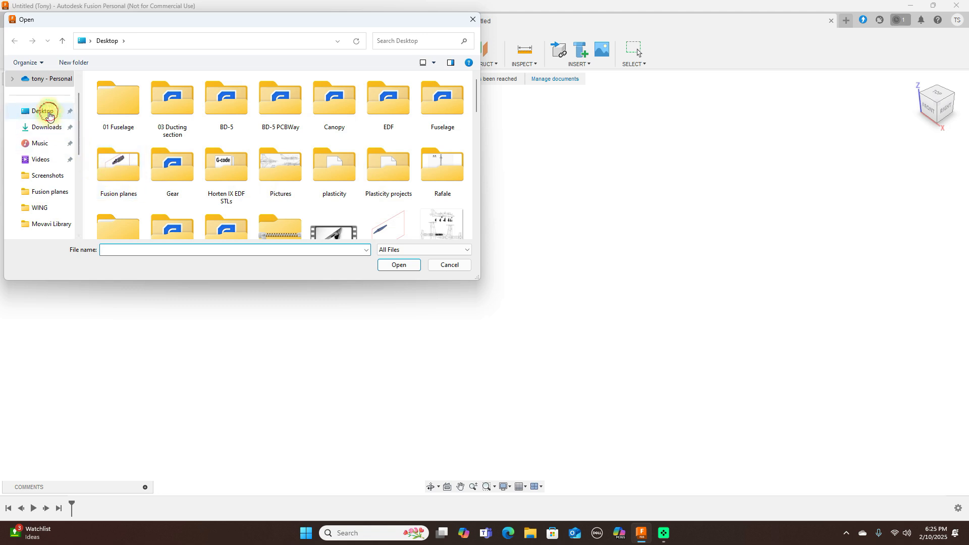
pyautogui.click(44, 110)
pyautogui.scroll(-5, 371, 191)
pyautogui.scroll(-3, 369, 191)
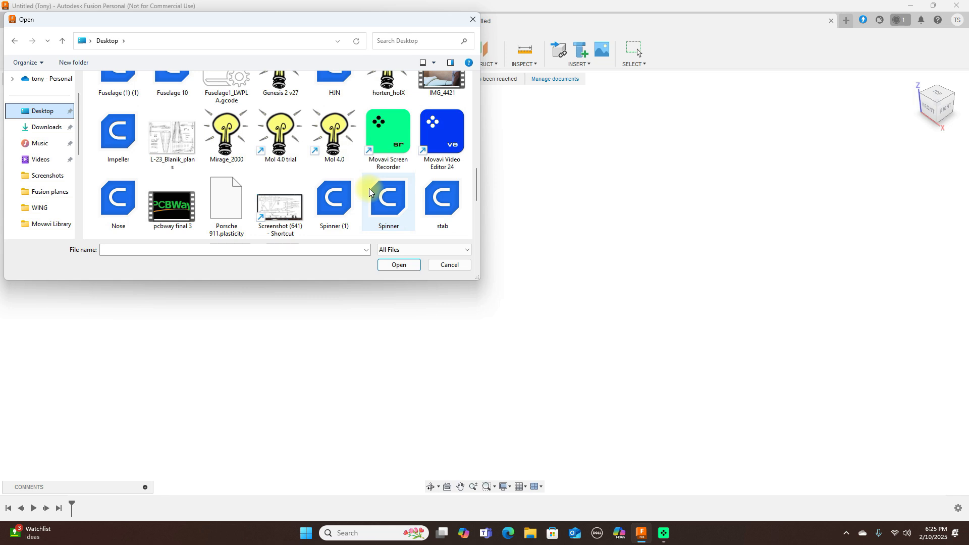
pyautogui.click(226, 135)
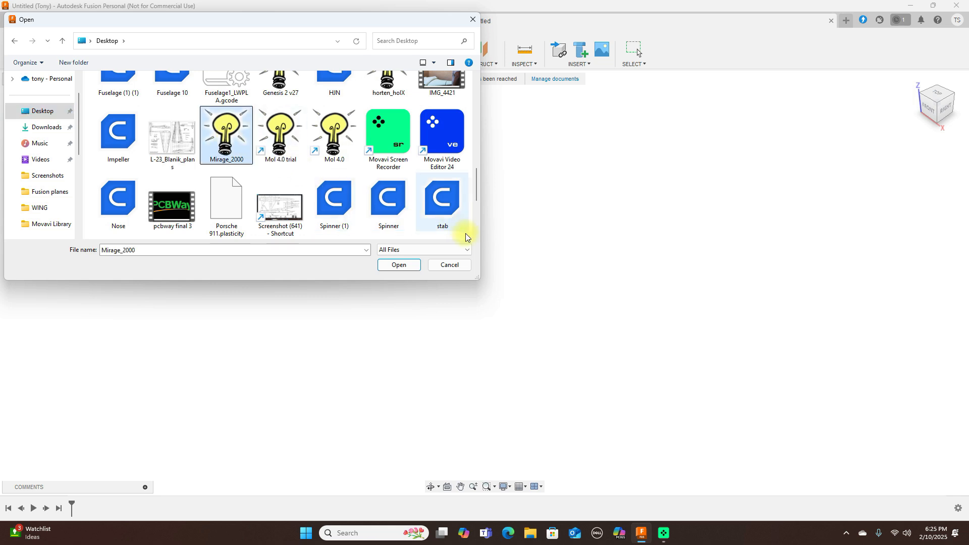
pyautogui.click(400, 264)
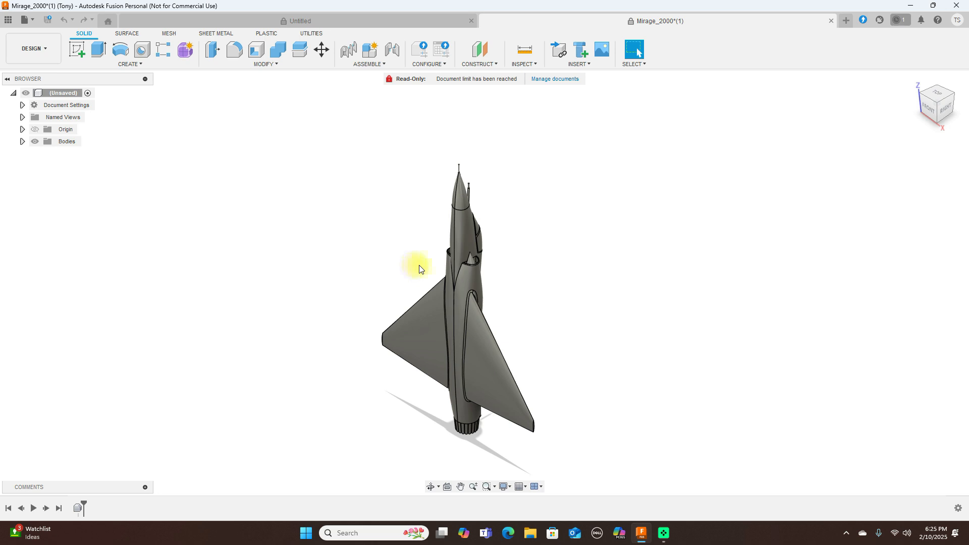
# - Orient the aircraft to the right side view and show the origin
pyautogui.click(948, 110)
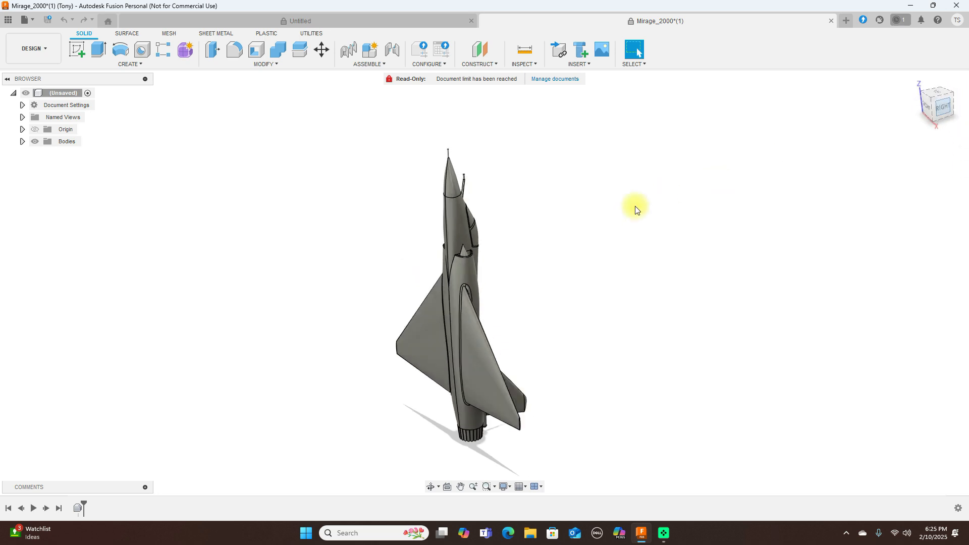
pyautogui.click(36, 130)
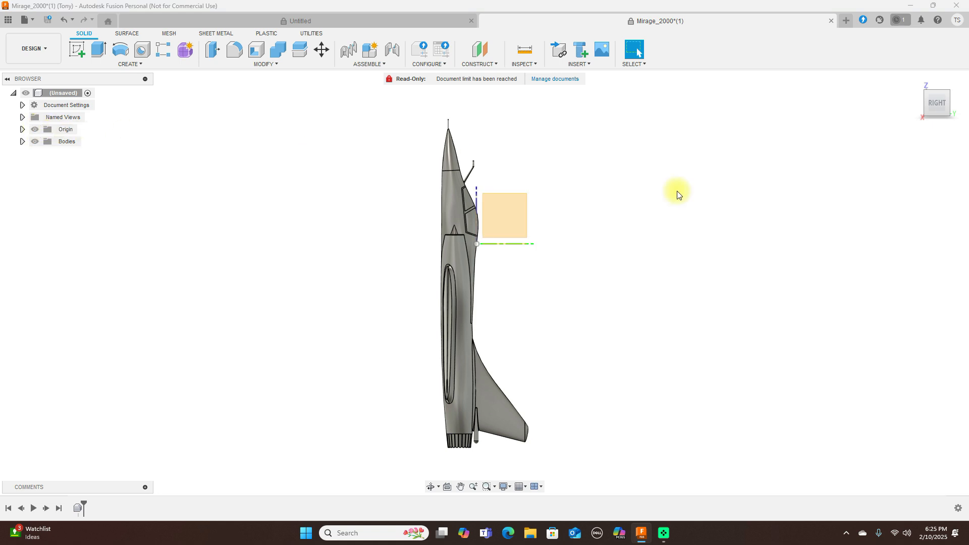
pyautogui.scroll(-1, 666, 216)
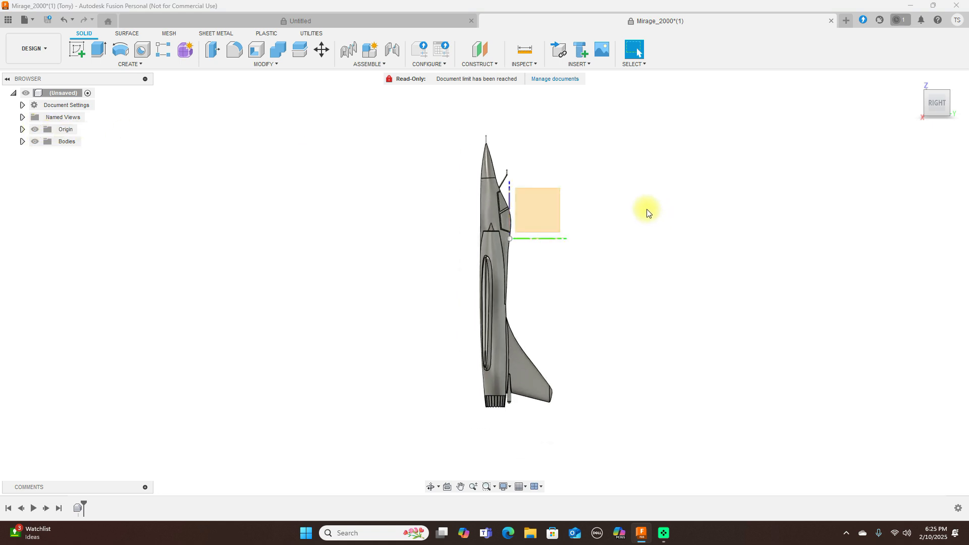
pyautogui.scroll(-1, 647, 212)
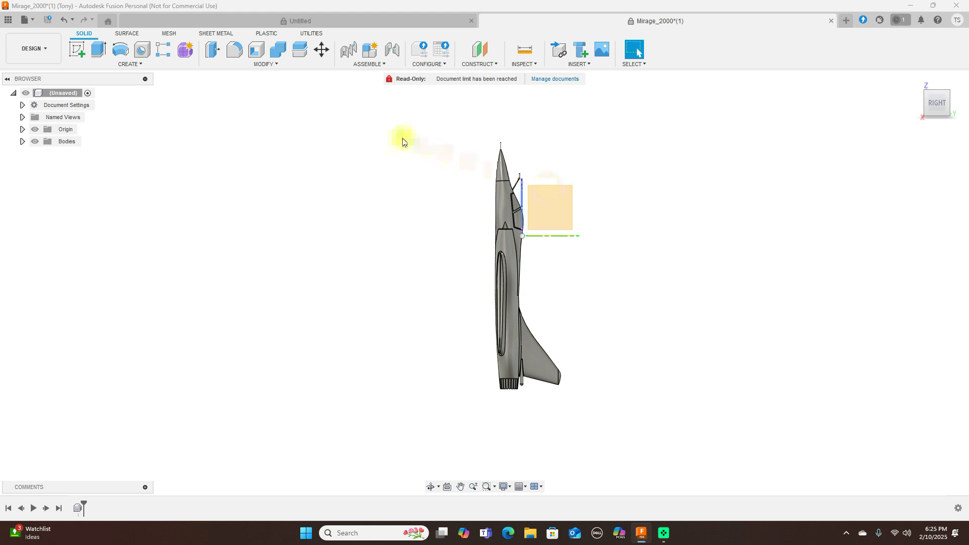
# - Rotate the aircraft body 90 degrees about the X axis with Move/Copy so that it lies horizontally
pyautogui.click(323, 51)
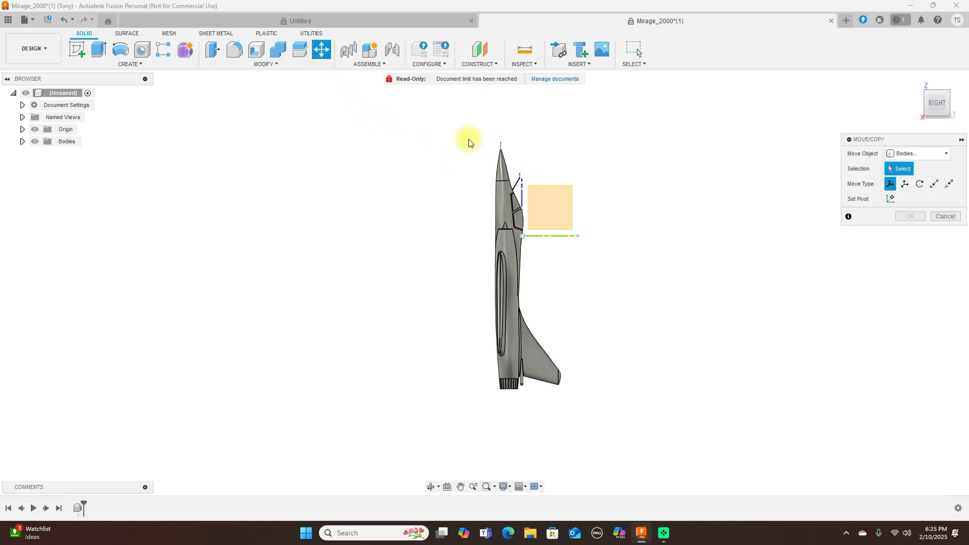
pyautogui.moveTo(500, 147); pyautogui.dragTo(501, 146)
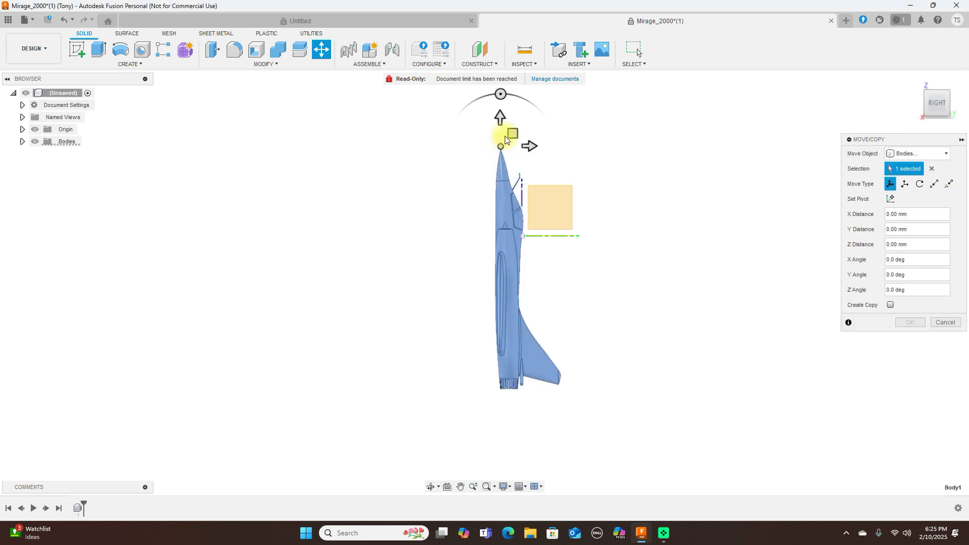
pyautogui.moveTo(502, 91); pyautogui.dragTo(416, 142)
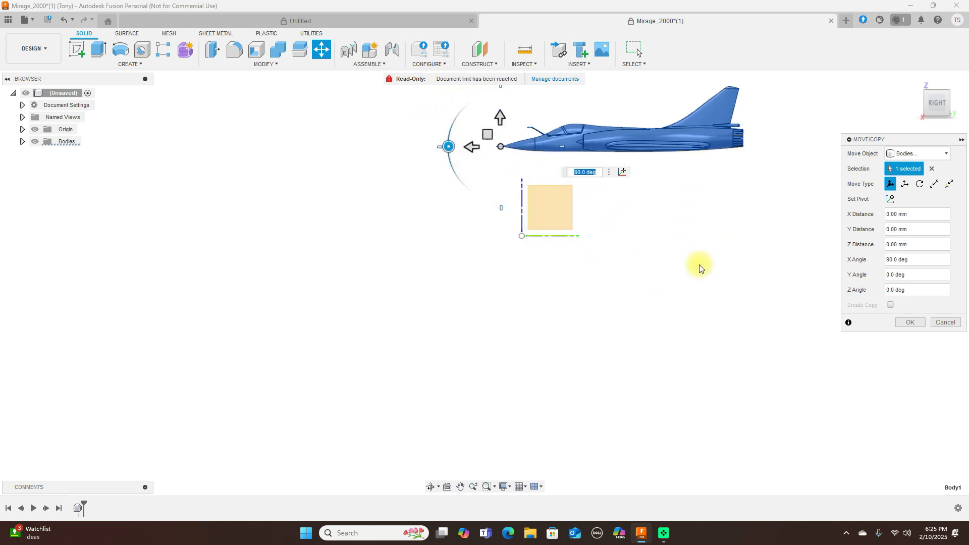
pyautogui.click(907, 323)
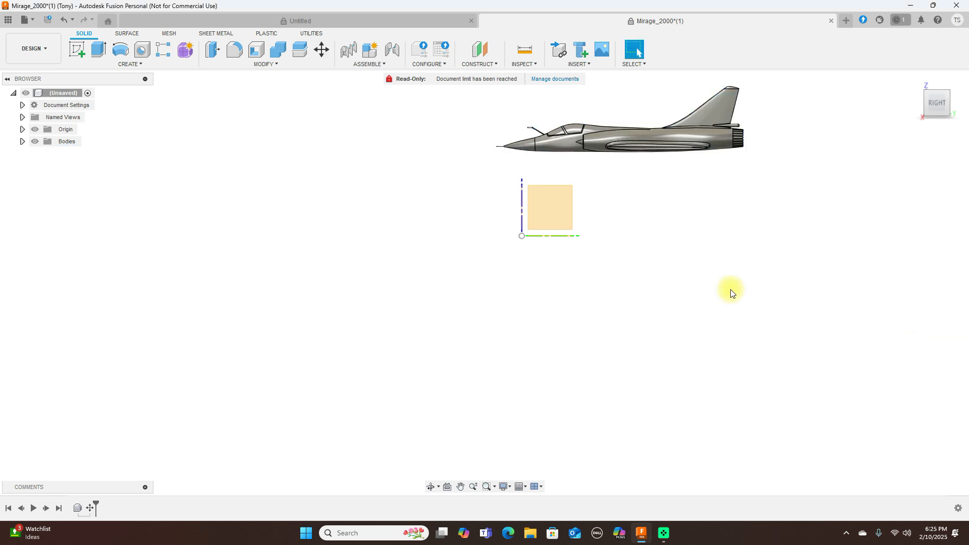
# - Measure the aircraft's length from the rear edge of the exhaust nozzle to the tip of the nose cone
pyautogui.moveTo(680, 226)
pyautogui.mouseDown(button='middle')
pyautogui.moveTo(653, 272)
pyautogui.moveTo(614, 308)
pyautogui.mouseUp(button='middle')
pyautogui.scroll(3, 614, 308)
pyautogui.scroll(2, 610, 341)
pyautogui.scroll(-2, 609, 341)
pyautogui.moveTo(610, 340); pyautogui.dragTo(610, 357, button='middle')
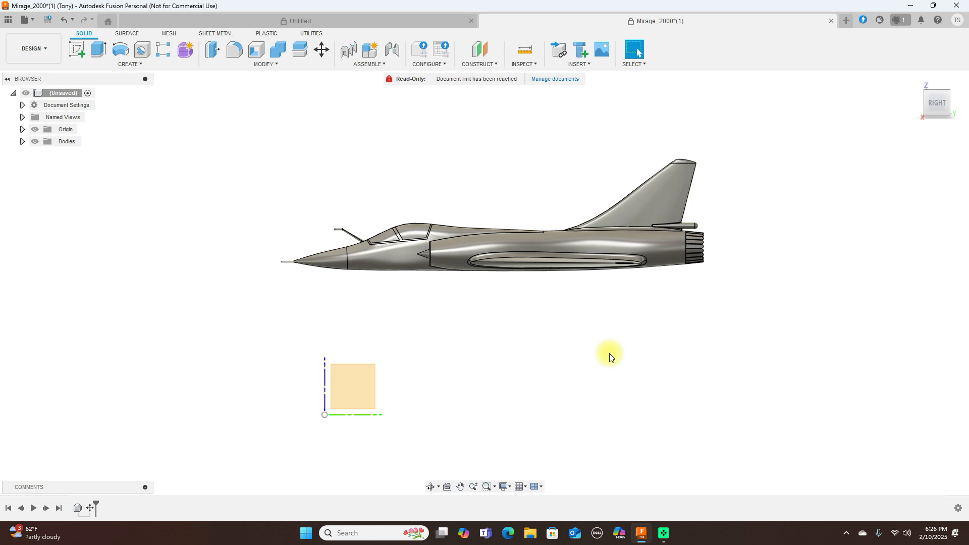
pyautogui.scroll(1, 609, 354)
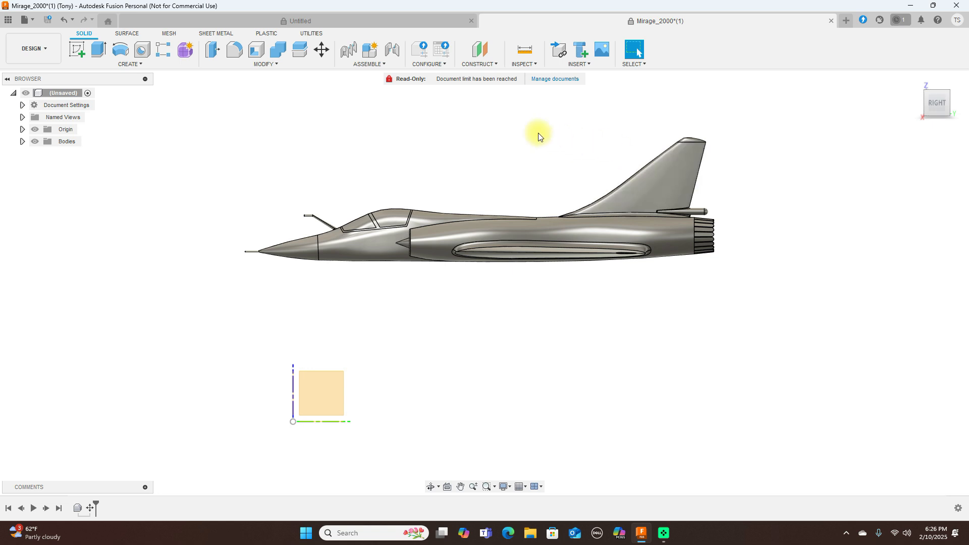
pyautogui.click(531, 65)
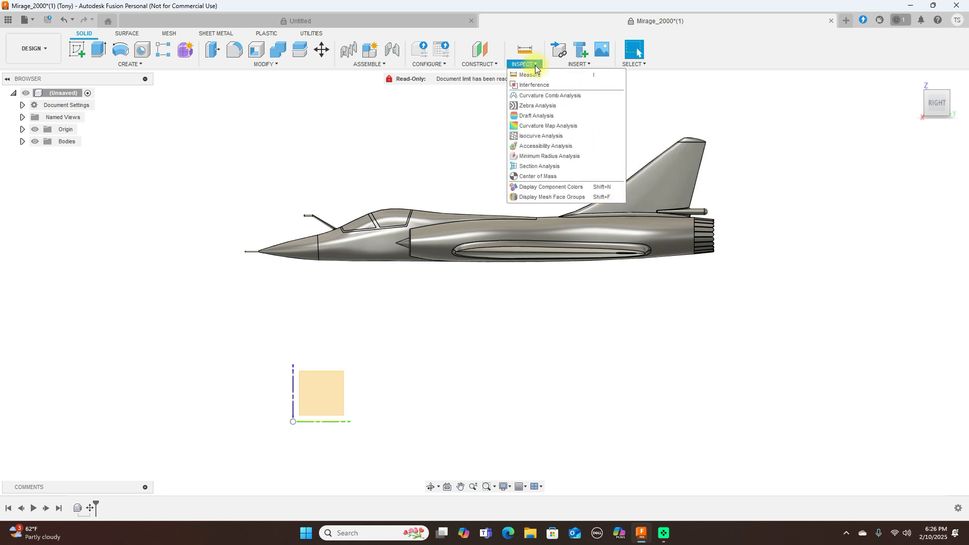
pyautogui.click(529, 75)
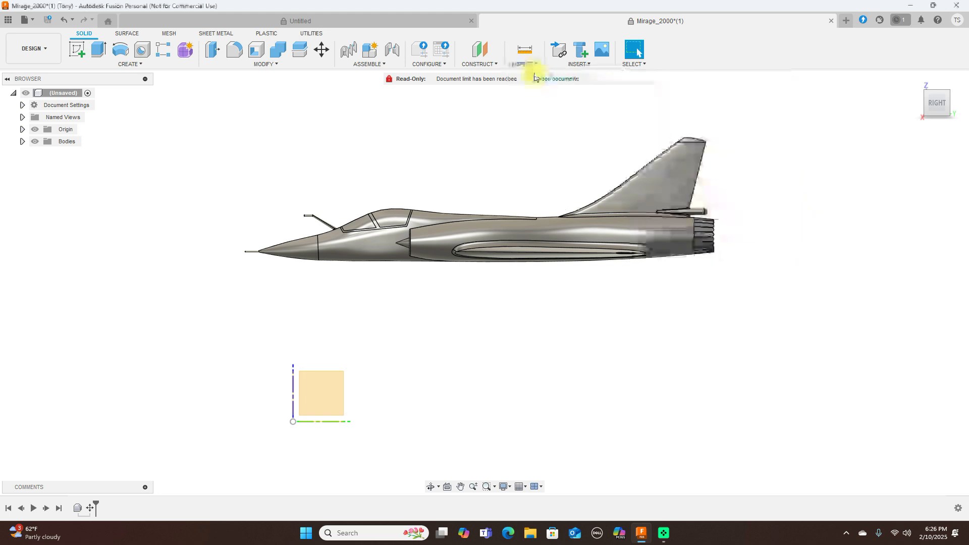
pyautogui.click(715, 233)
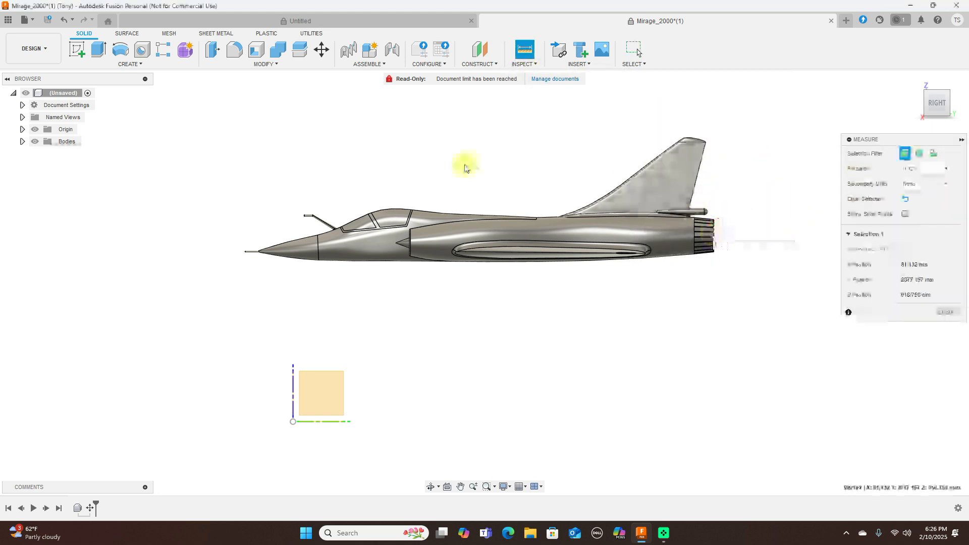
pyautogui.click(258, 251)
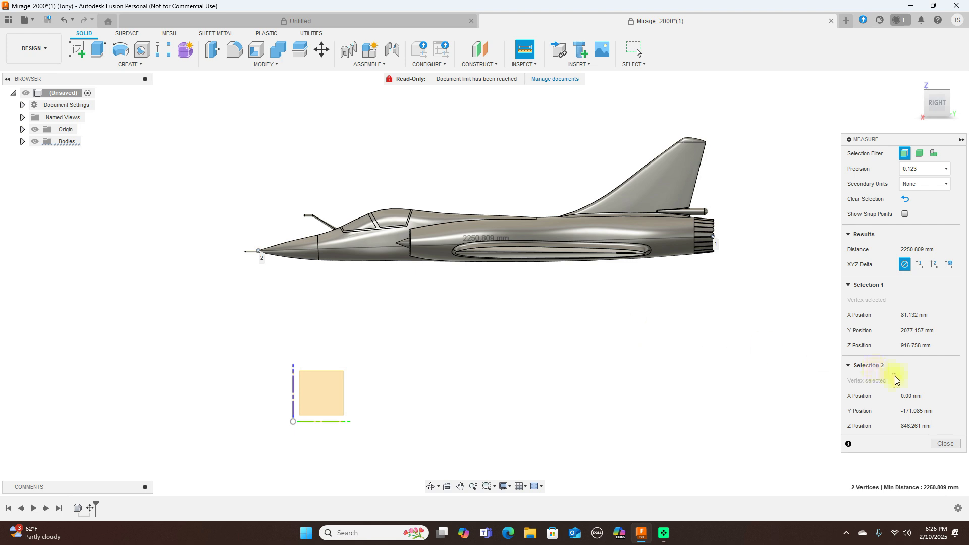
pyautogui.click(944, 444)
# - Scale the aircraft body uniformly by a factor of 0.5
pyautogui.scroll(2, 737, 278)
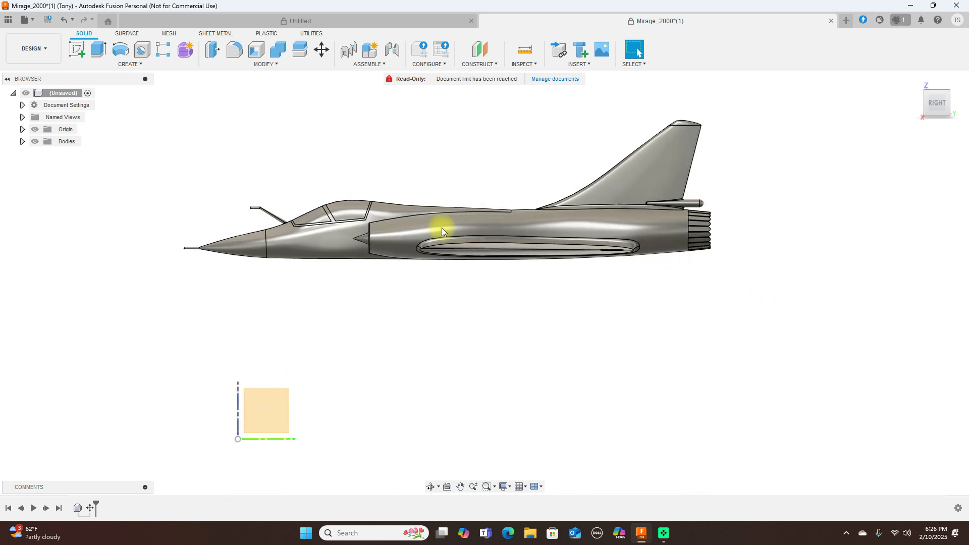
pyautogui.moveTo(519, 171); pyautogui.dragTo(521, 195, button='middle')
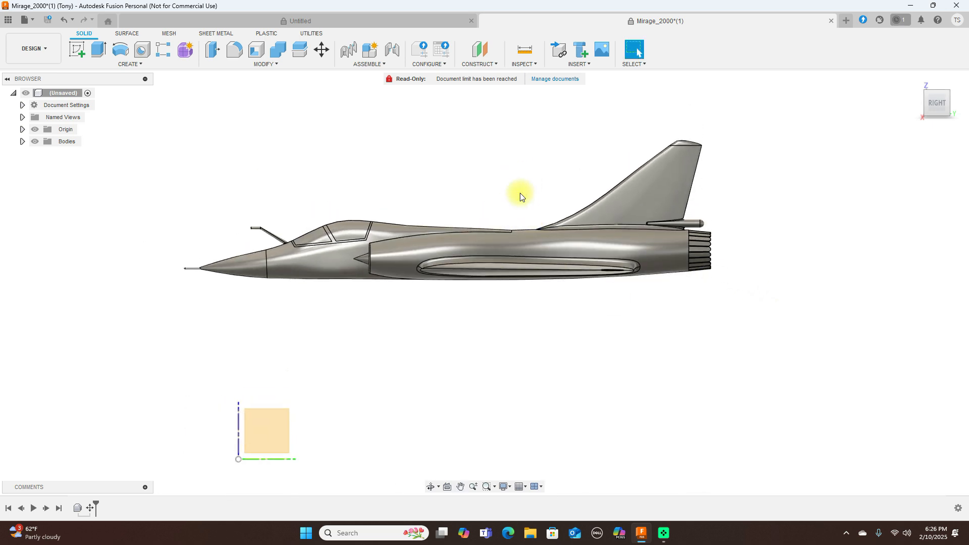
pyautogui.click(271, 65)
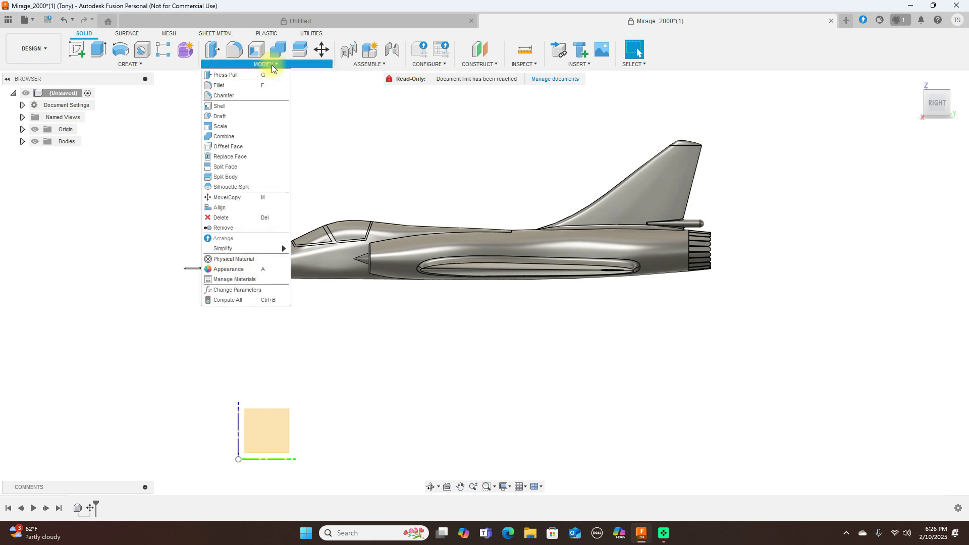
pyautogui.click(225, 128)
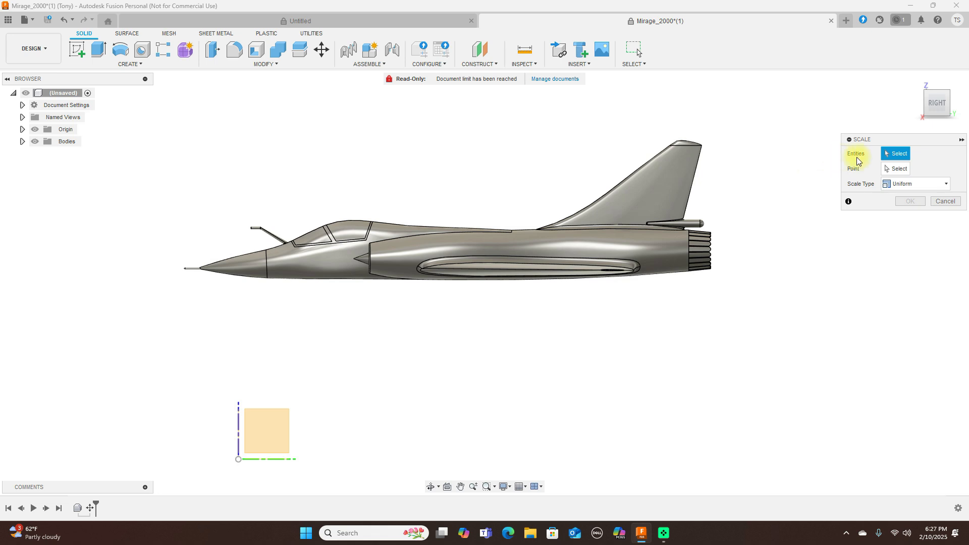
pyautogui.click(569, 238)
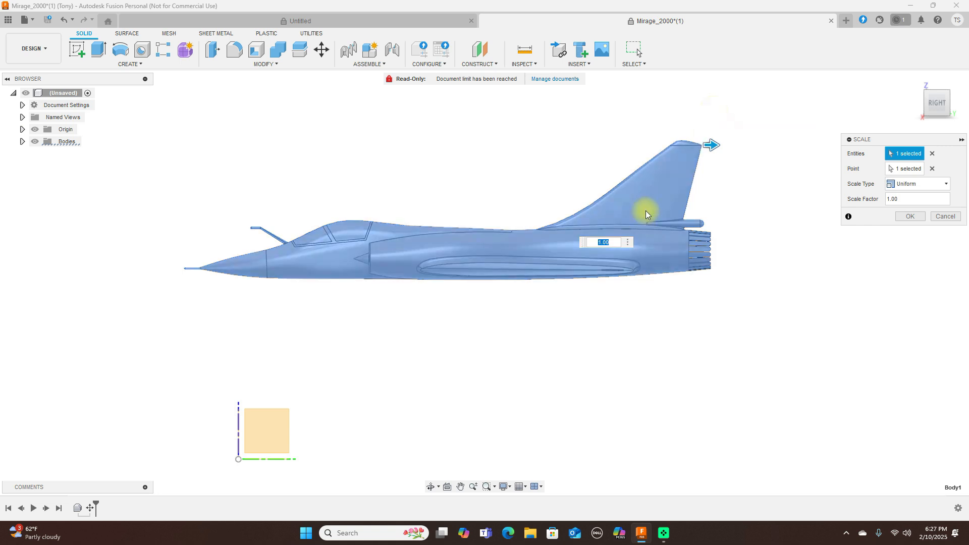
pyautogui.scroll(1, 636, 234)
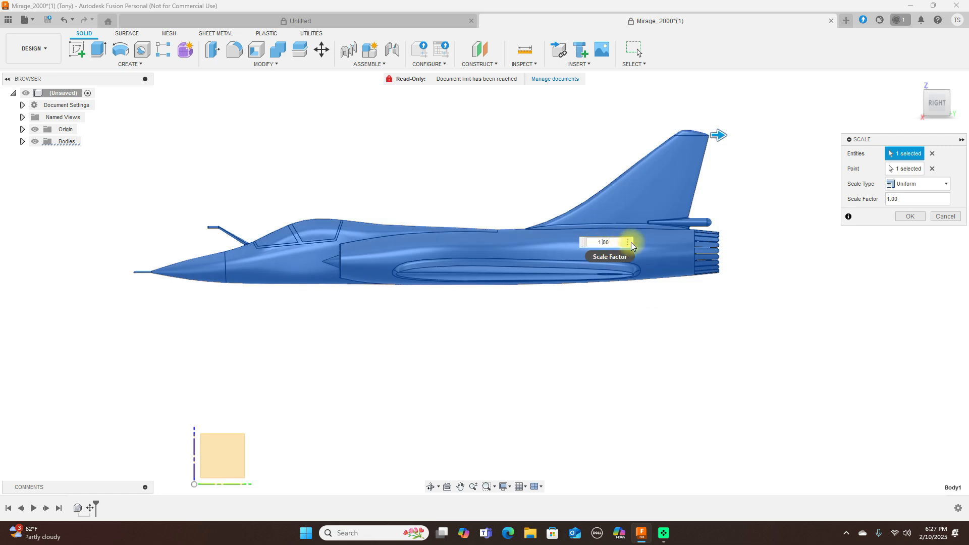
pyautogui.moveTo(631, 242); pyautogui.dragTo(820, 164)
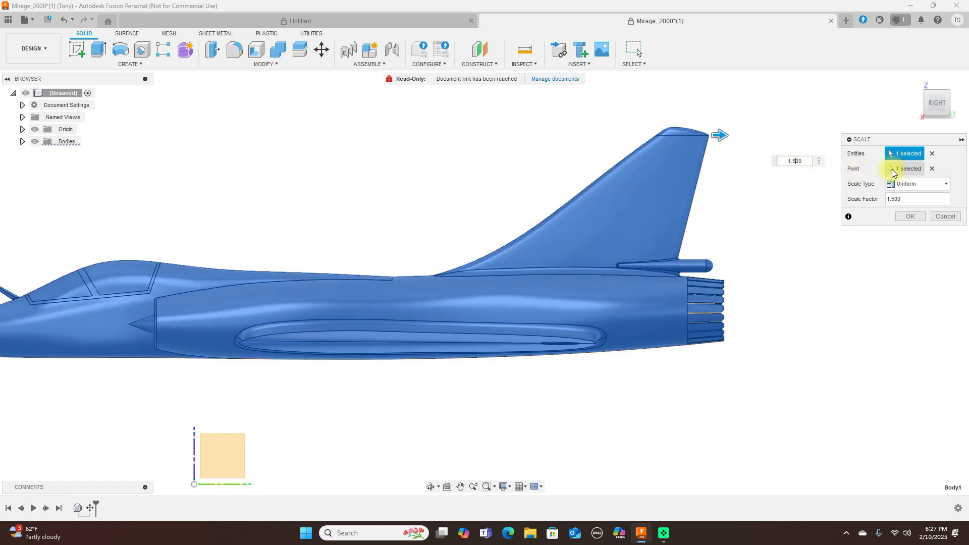
pyautogui.press('Left')
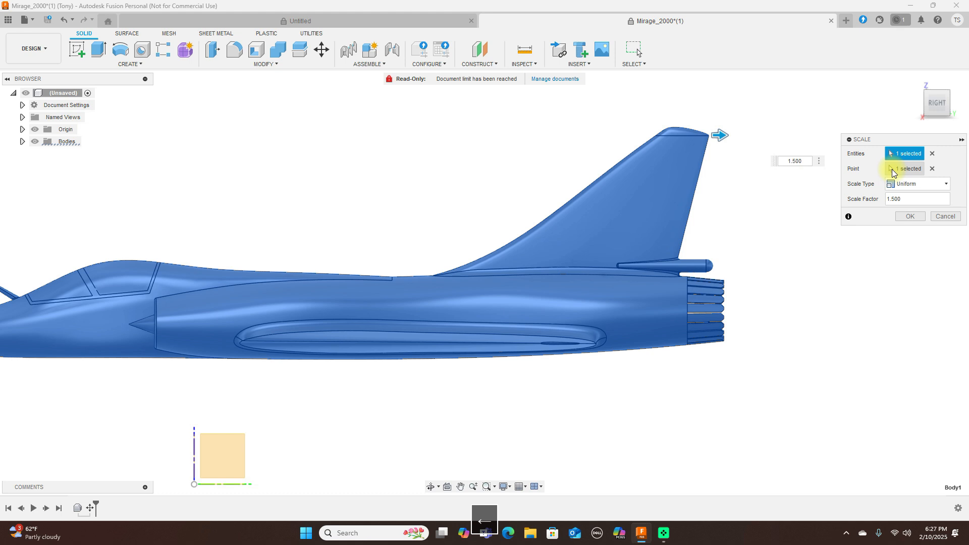
pyautogui.press('BackSpace')
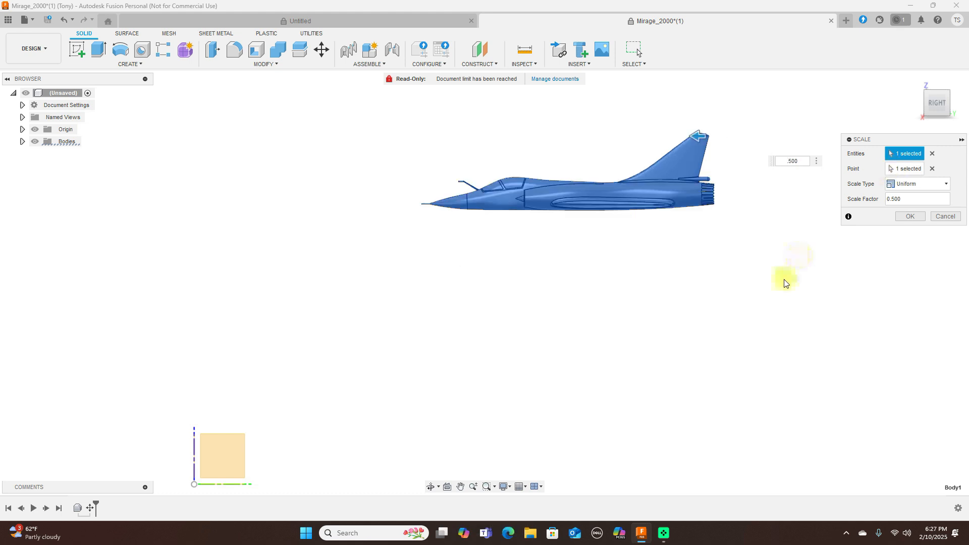
pyautogui.click(909, 217)
pyautogui.scroll(-2, 664, 296)
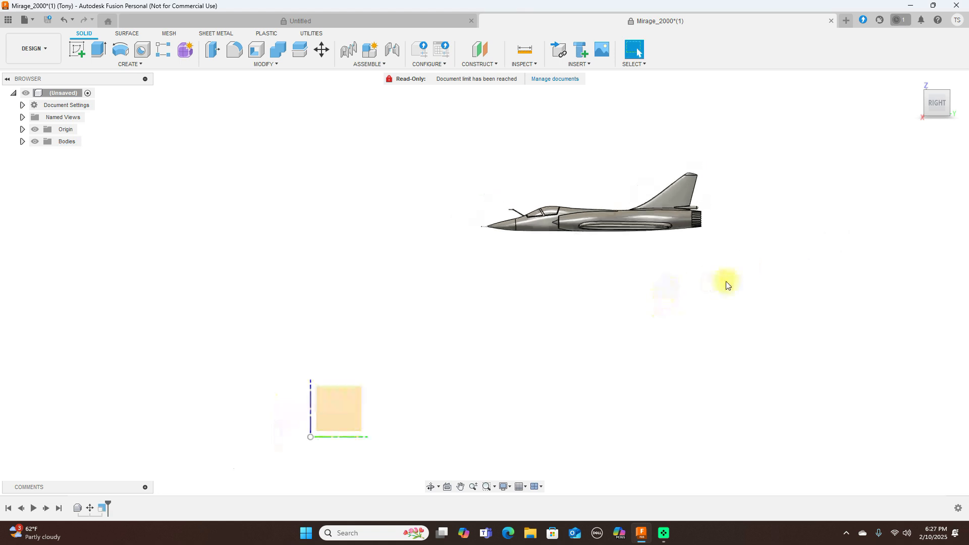
# - Move the aircraft body 1100 mm straight down with Move/Copy, picking it at the nose tip, to bring it near the origin's height
pyautogui.moveTo(726, 281); pyautogui.dragTo(711, 231, button='middle')
pyautogui.scroll(2, 673, 321)
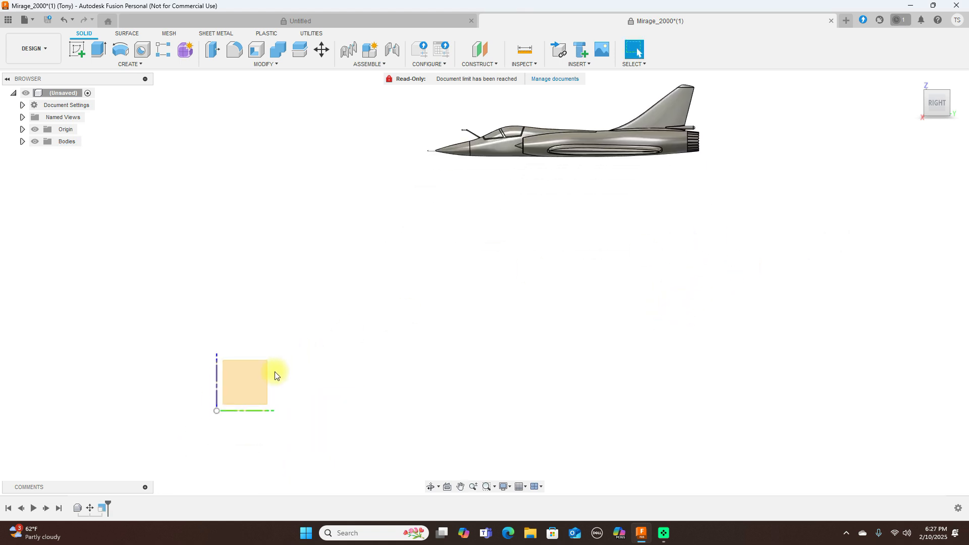
pyautogui.scroll(-1, 547, 331)
pyautogui.click(321, 51)
pyautogui.moveTo(426, 107); pyautogui.dragTo(729, 250)
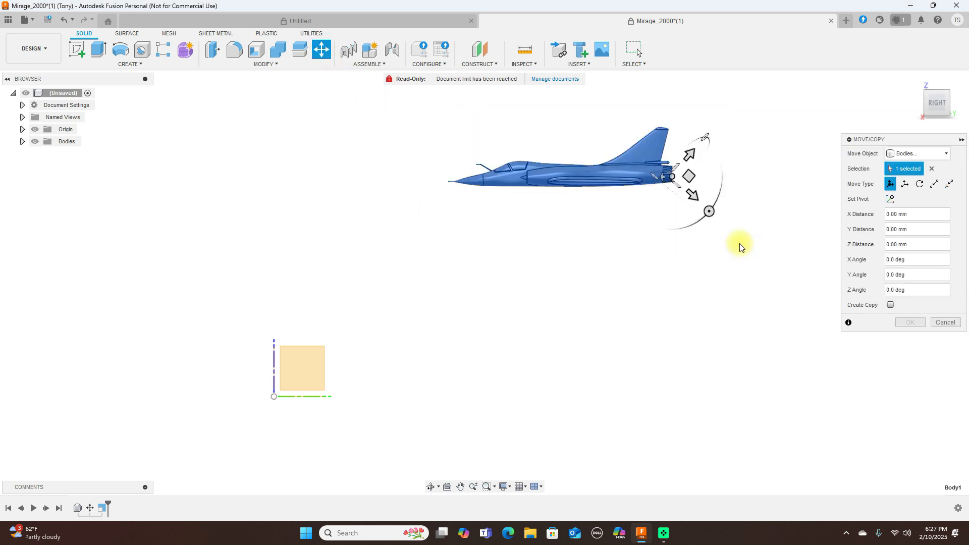
pyautogui.click(932, 170)
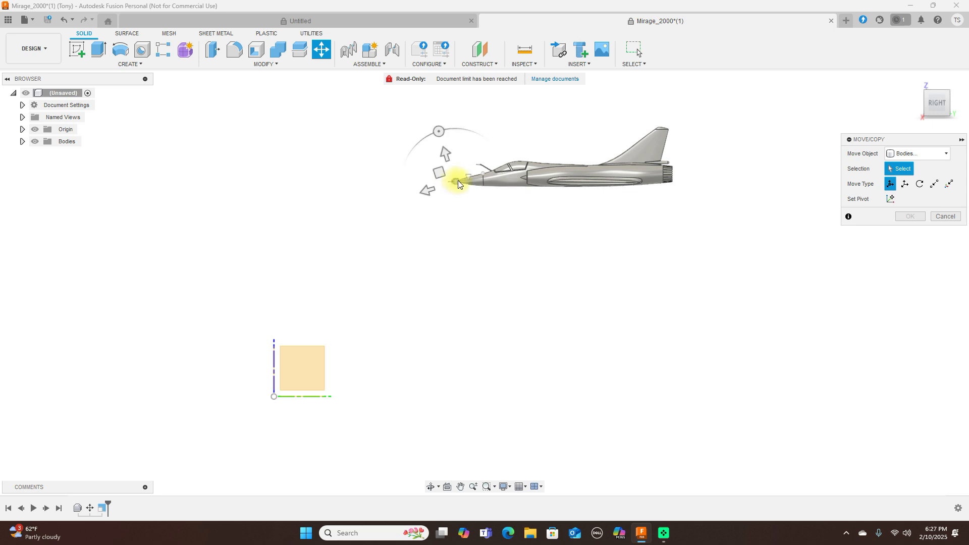
pyautogui.scroll(4, 458, 180)
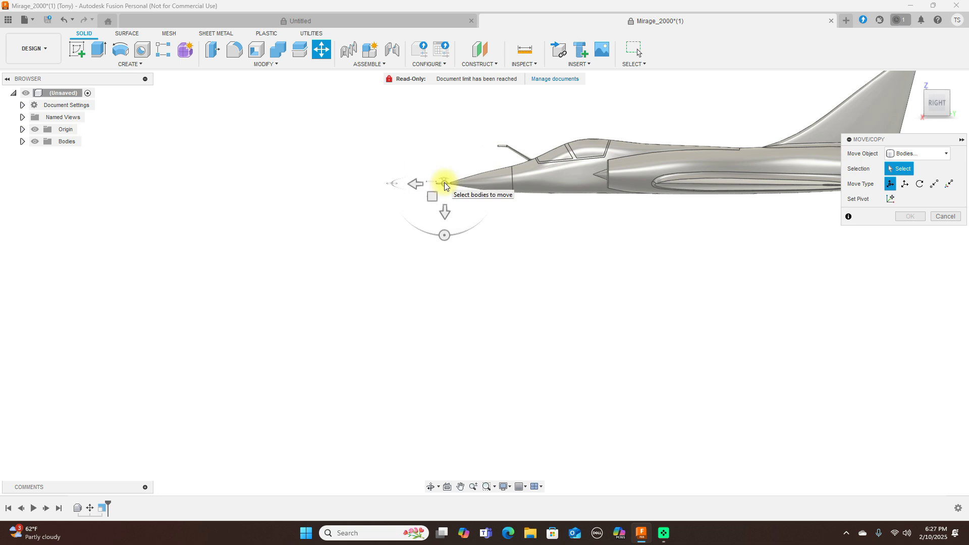
pyautogui.click(444, 183)
pyautogui.scroll(-4, 538, 244)
pyautogui.moveTo(589, 283); pyautogui.dragTo(587, 240, button='middle')
pyautogui.moveTo(496, 201); pyautogui.dragTo(498, 353)
pyautogui.moveTo(612, 216); pyautogui.dragTo(626, 128, button='middle')
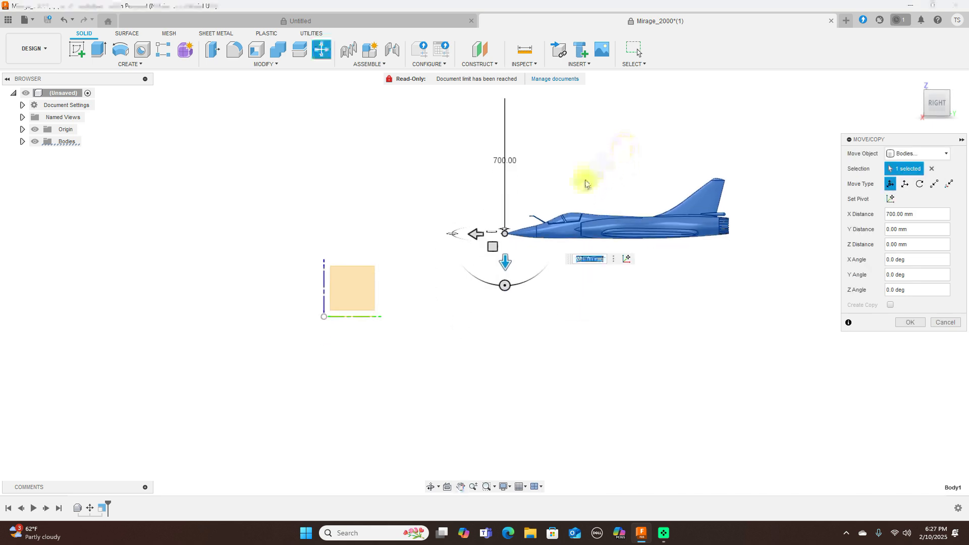
pyautogui.moveTo(505, 261); pyautogui.dragTo(382, 342)
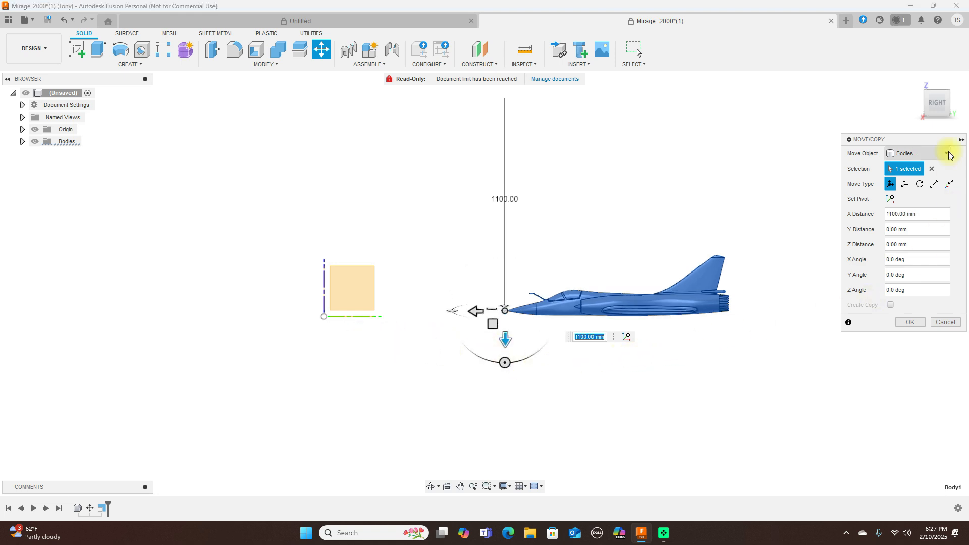
pyautogui.moveTo(931, 109)
pyautogui.click(918, 105)
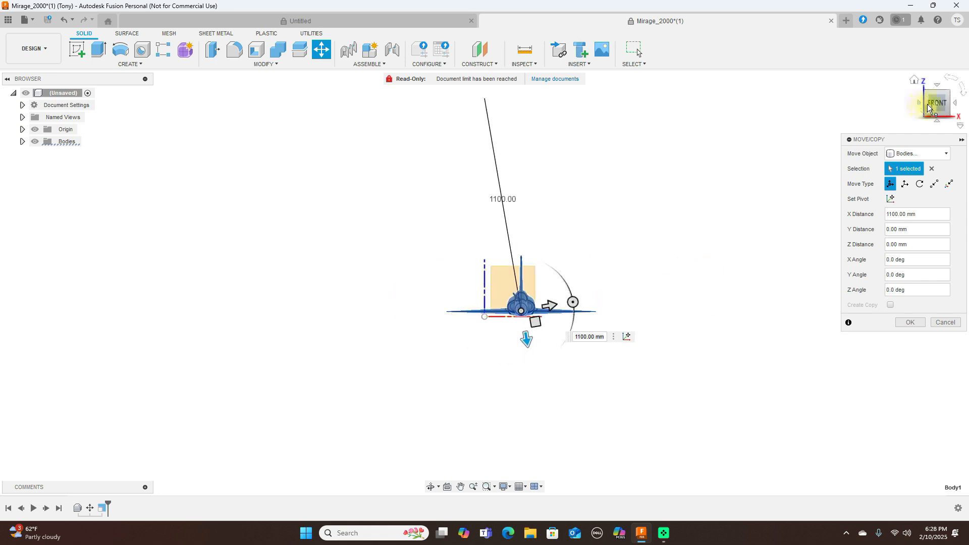
pyautogui.click(957, 105)
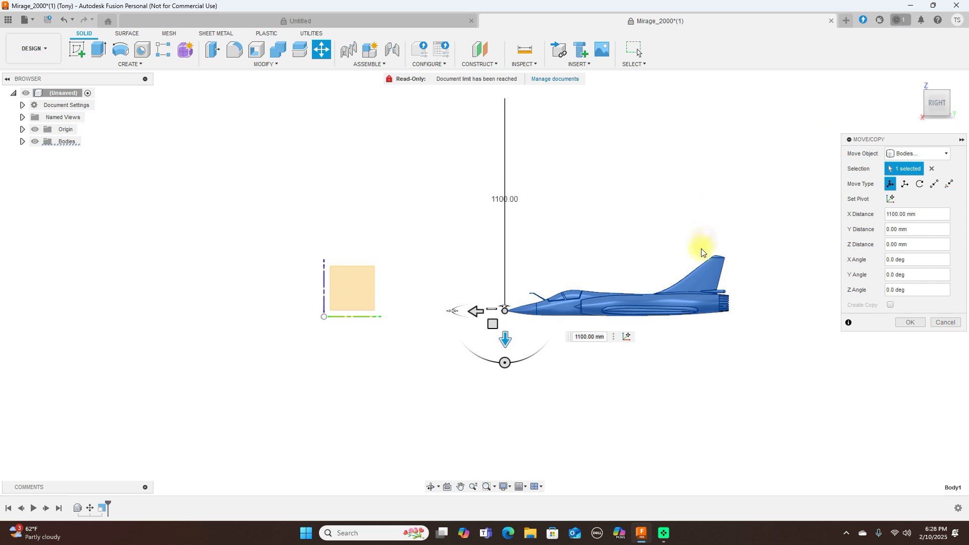
pyautogui.click(910, 322)
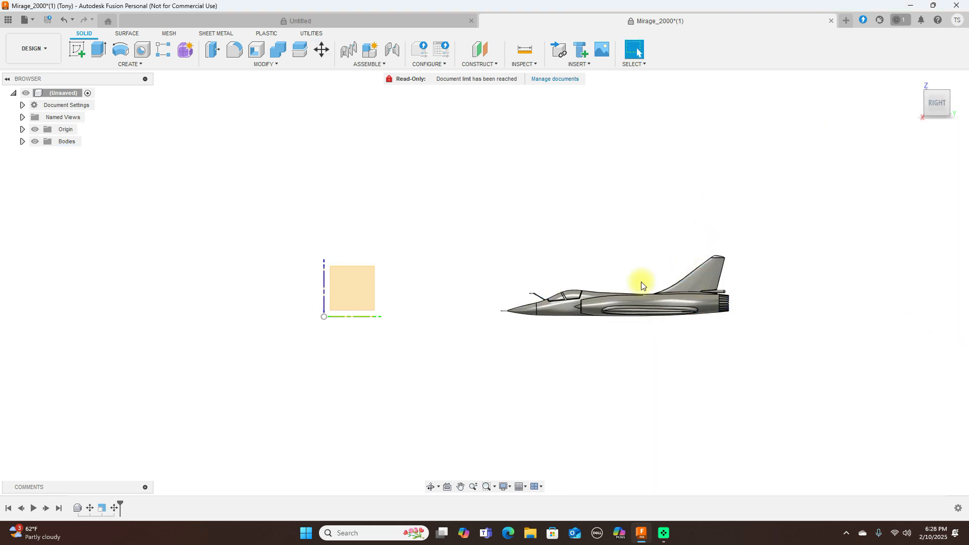
# - Move the aircraft body in the top view by 186.755 mm in X and 947.931 mm in Y so its nose tip meets the origin
pyautogui.scroll(2, 641, 285)
pyautogui.scroll(-3, 642, 286)
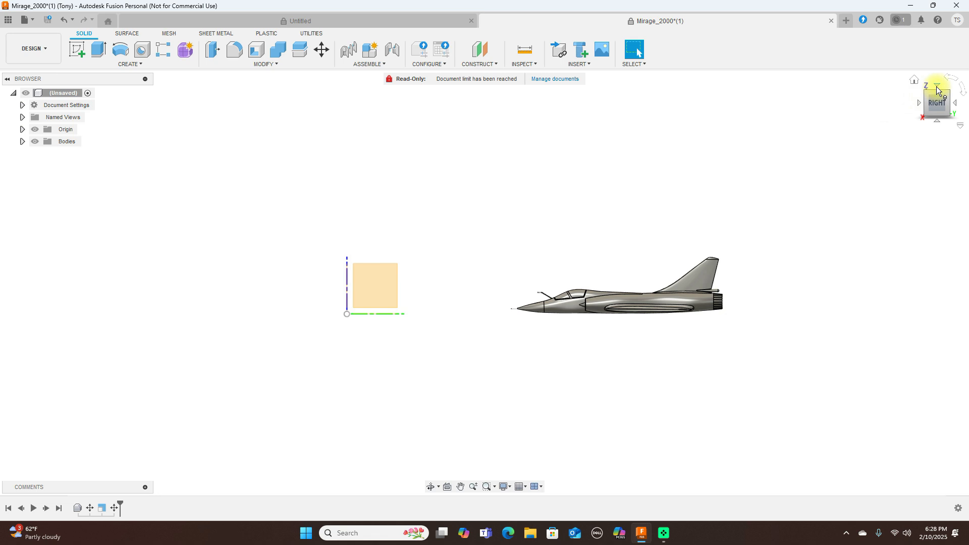
pyautogui.click(935, 86)
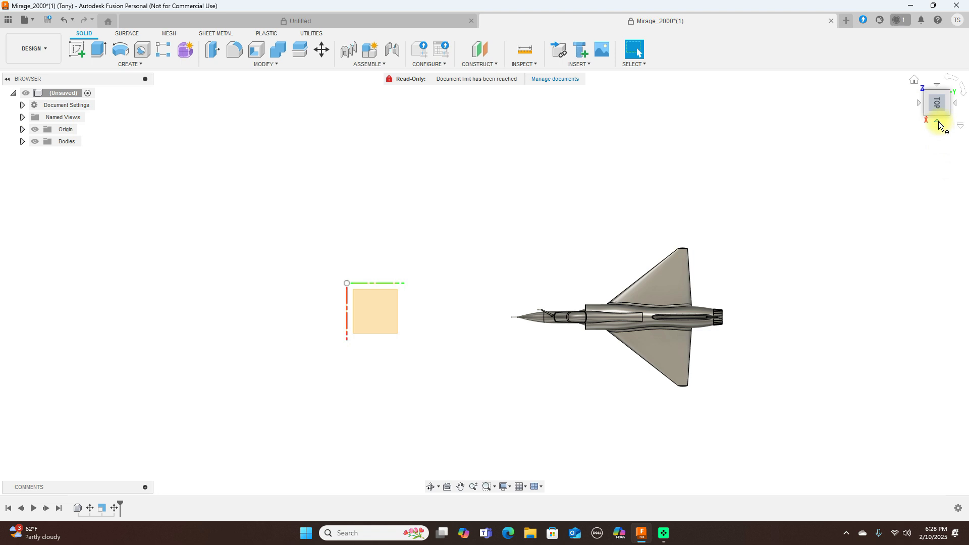
pyautogui.scroll(1, 800, 199)
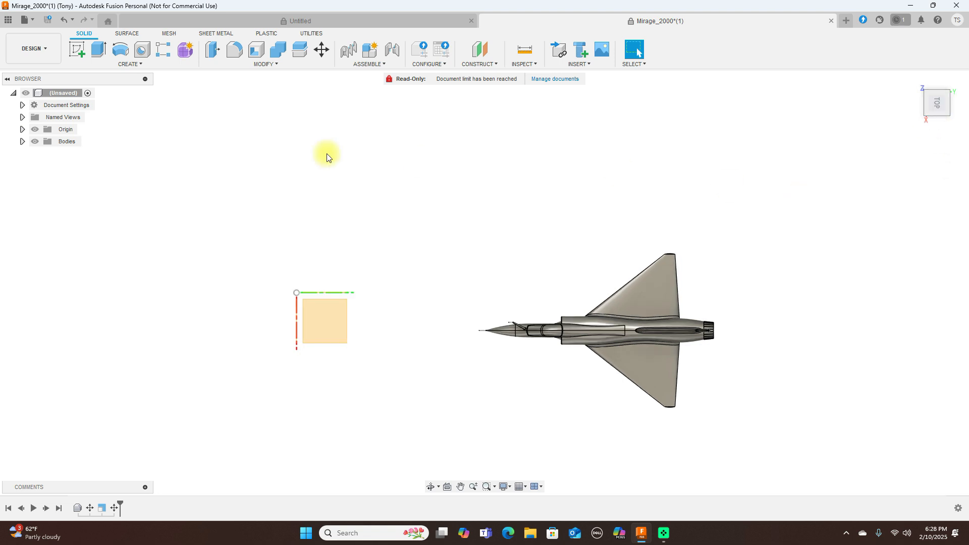
pyautogui.click(322, 49)
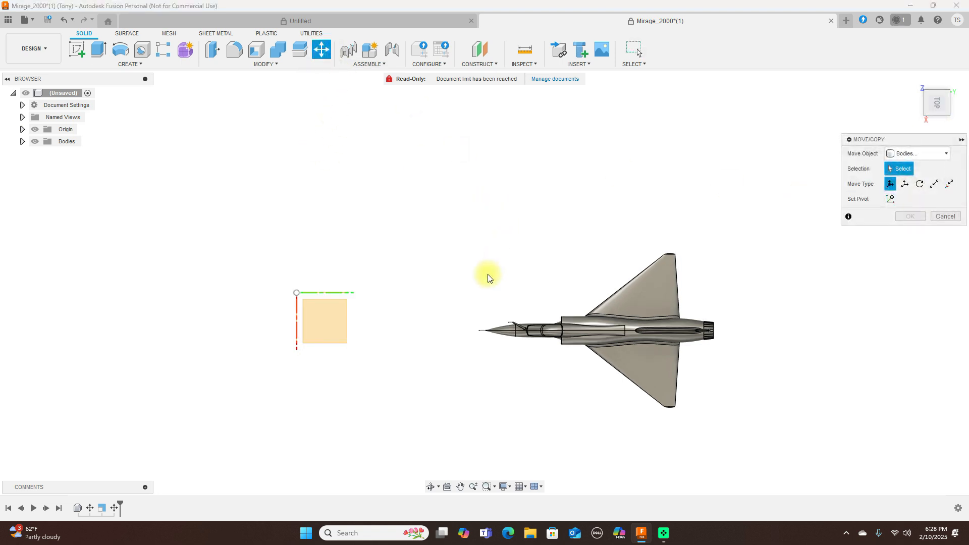
pyautogui.click(504, 329)
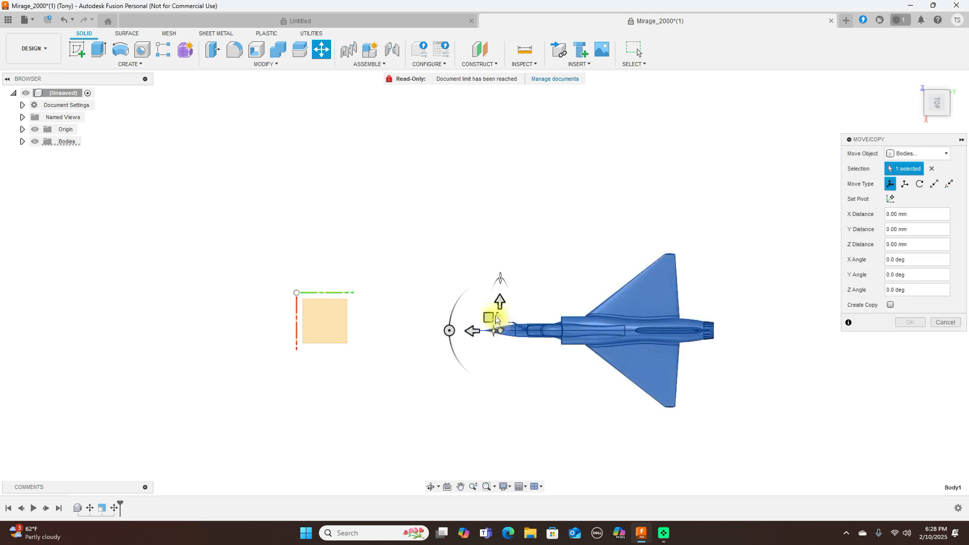
pyautogui.moveTo(488, 317); pyautogui.dragTo(346, 276)
pyautogui.scroll(2, 364, 257)
pyautogui.moveTo(417, 222); pyautogui.dragTo(645, 121, button='middle')
pyautogui.scroll(2, 582, 153)
pyautogui.moveTo(474, 258); pyautogui.dragTo(369, 268)
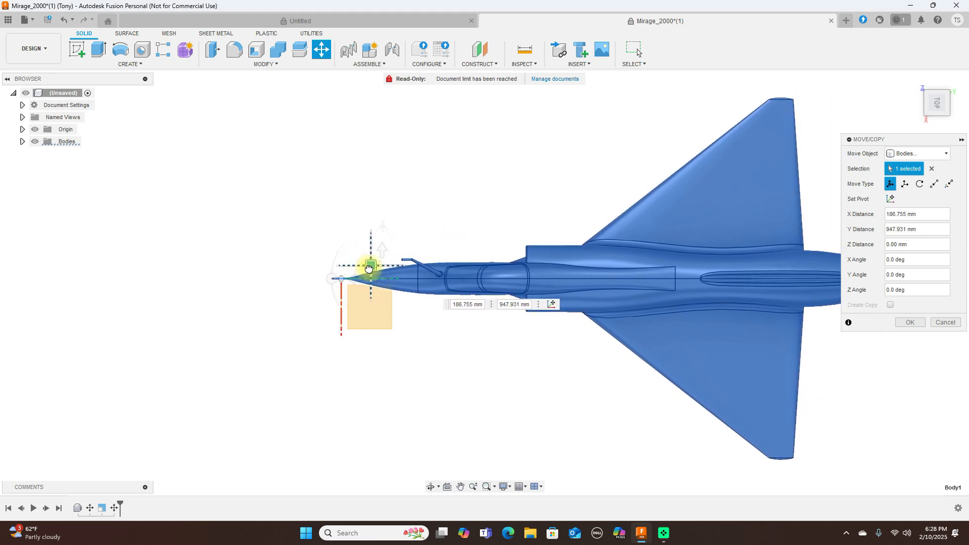
pyautogui.click(914, 324)
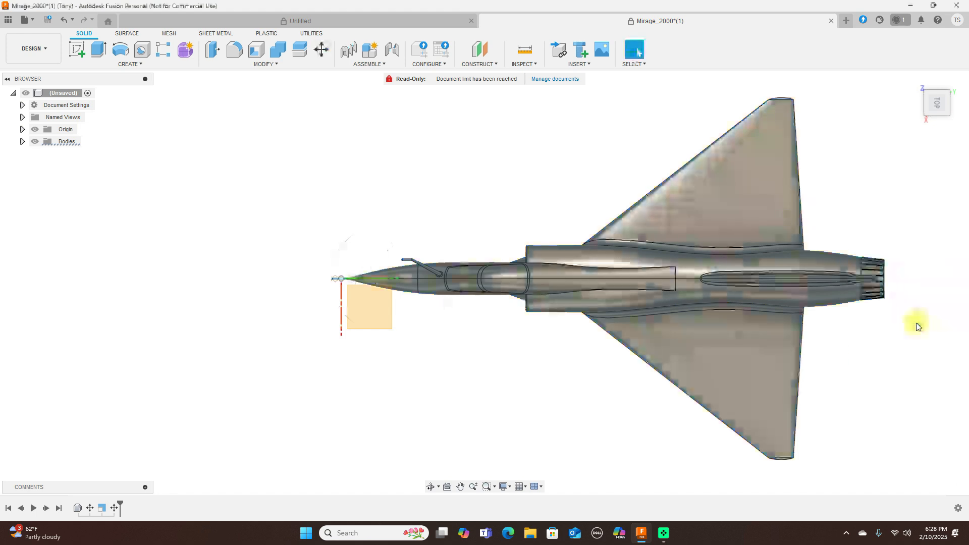
# - Examine the aircraft's position relative to the origin from the right side and from above
pyautogui.click(937, 121)
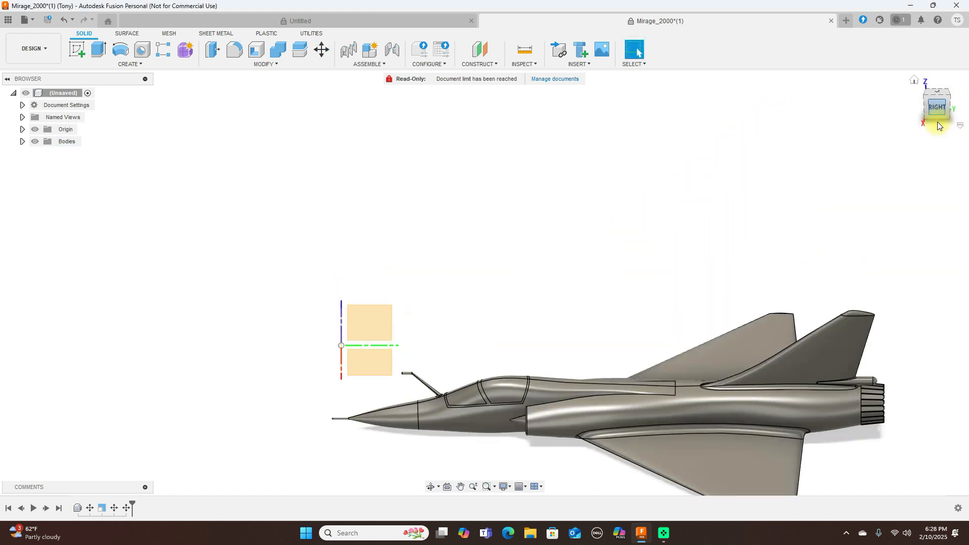
pyautogui.moveTo(649, 266); pyautogui.dragTo(637, 118, button='middle')
pyautogui.scroll(2, 633, 169)
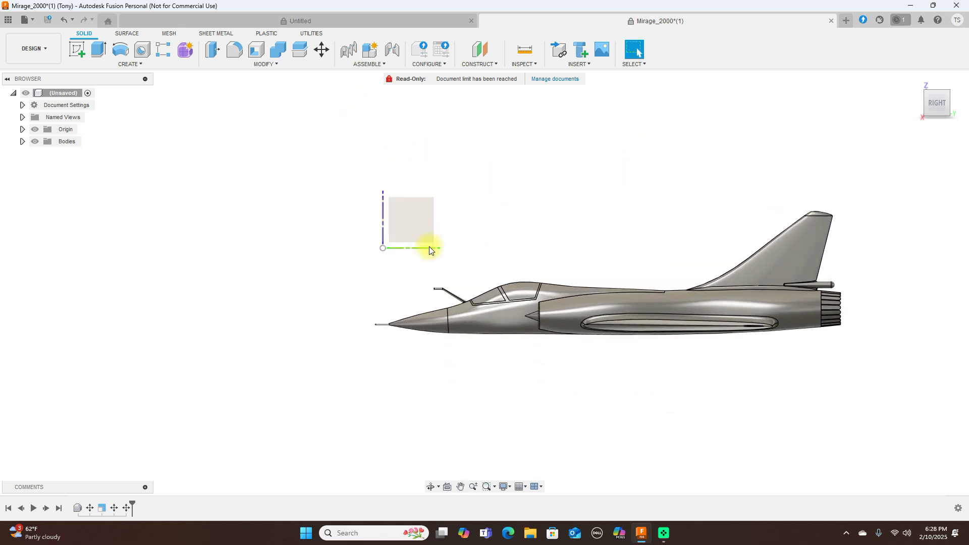
pyautogui.click(934, 86)
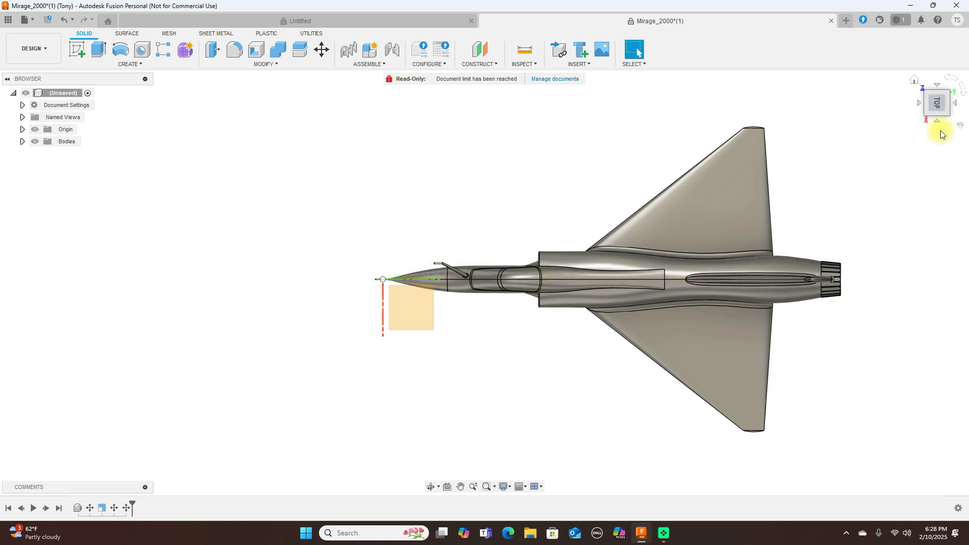
pyautogui.click(937, 120)
pyautogui.scroll(2, 558, 191)
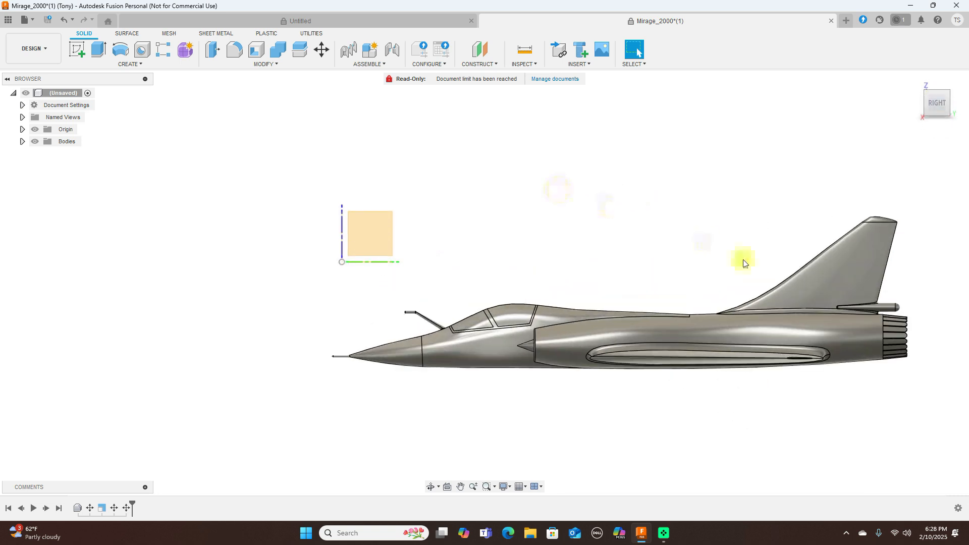
pyautogui.scroll(-2, 744, 229)
pyautogui.moveTo(677, 185); pyautogui.dragTo(578, 150, button='middle')
pyautogui.scroll(2, 578, 149)
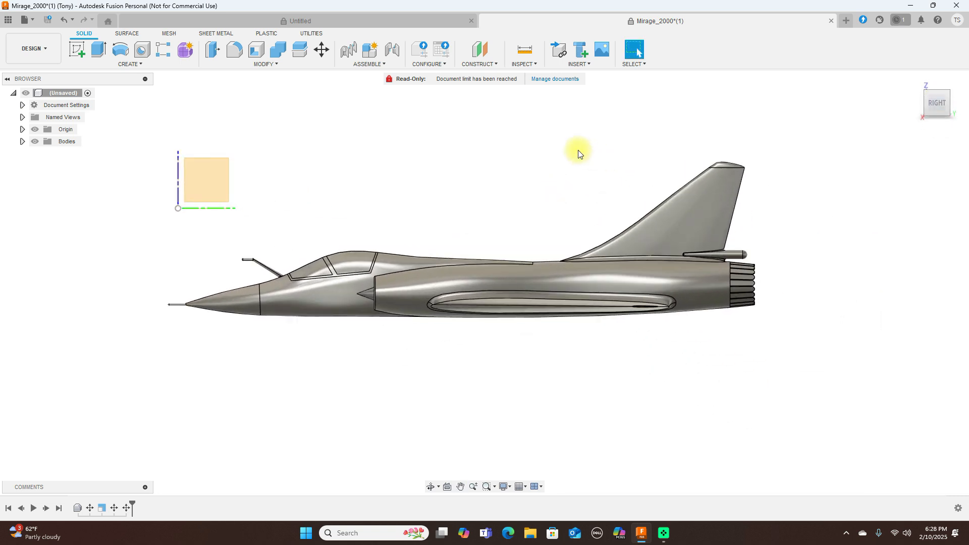
# - Measure the scaled aircraft's length from the rear edge of the exhaust nozzle to the tip of the nose cone
pyautogui.click(536, 65)
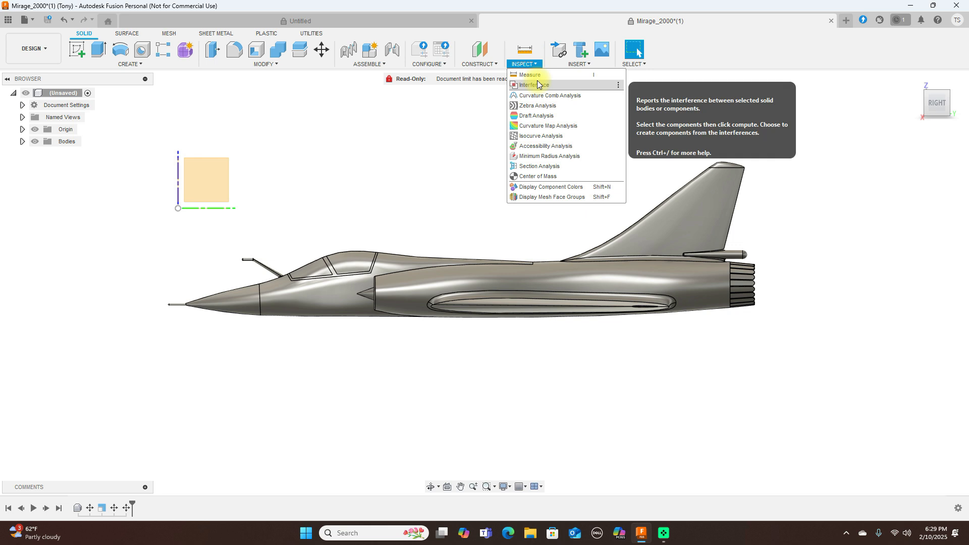
pyautogui.click(538, 78)
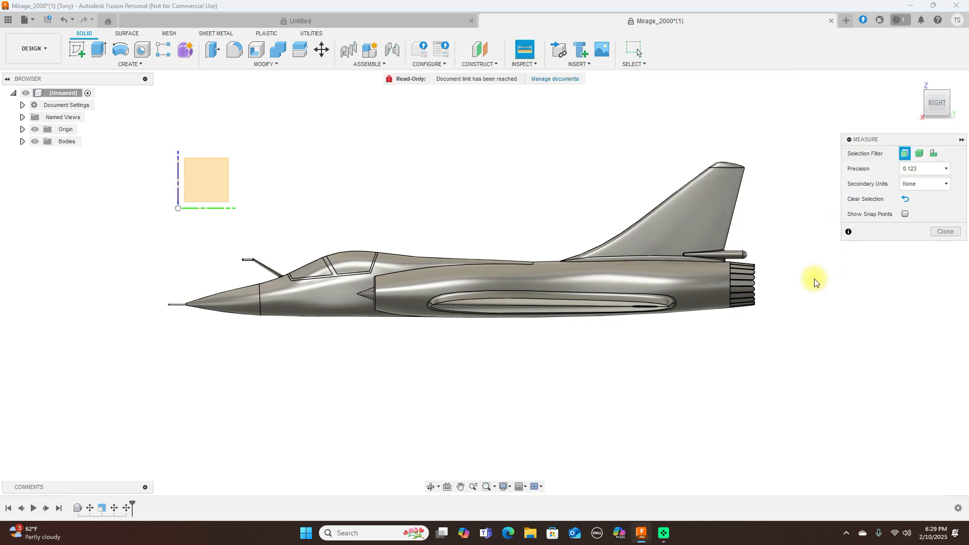
pyautogui.click(755, 284)
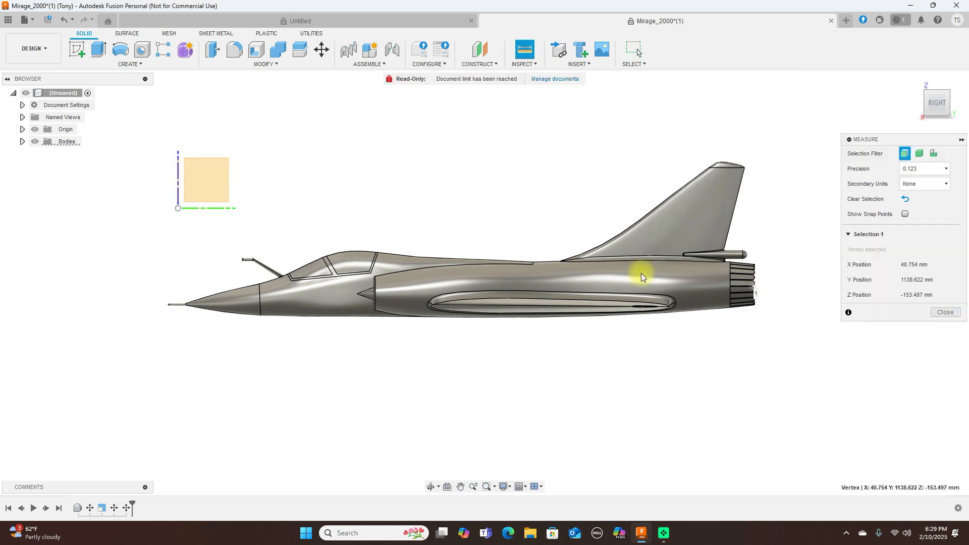
pyautogui.click(184, 305)
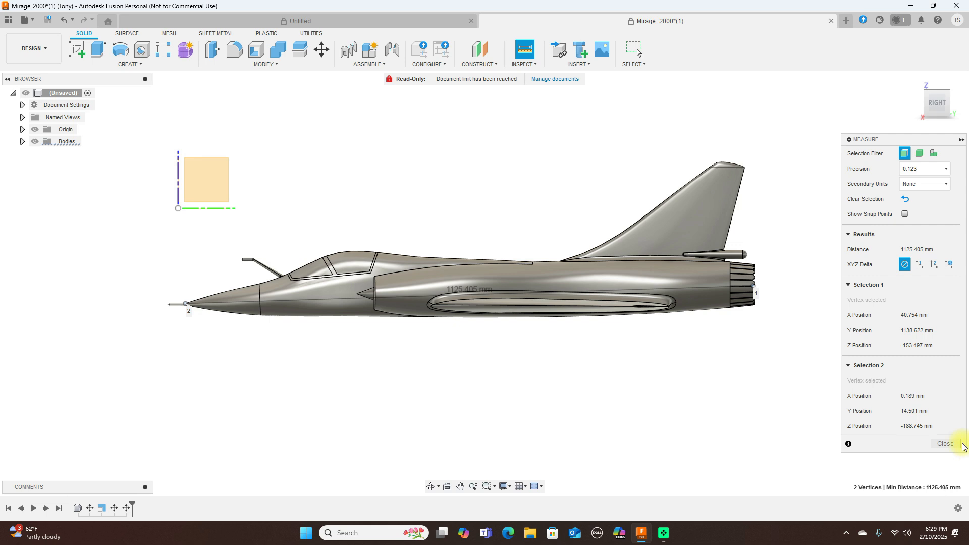
pyautogui.click(946, 444)
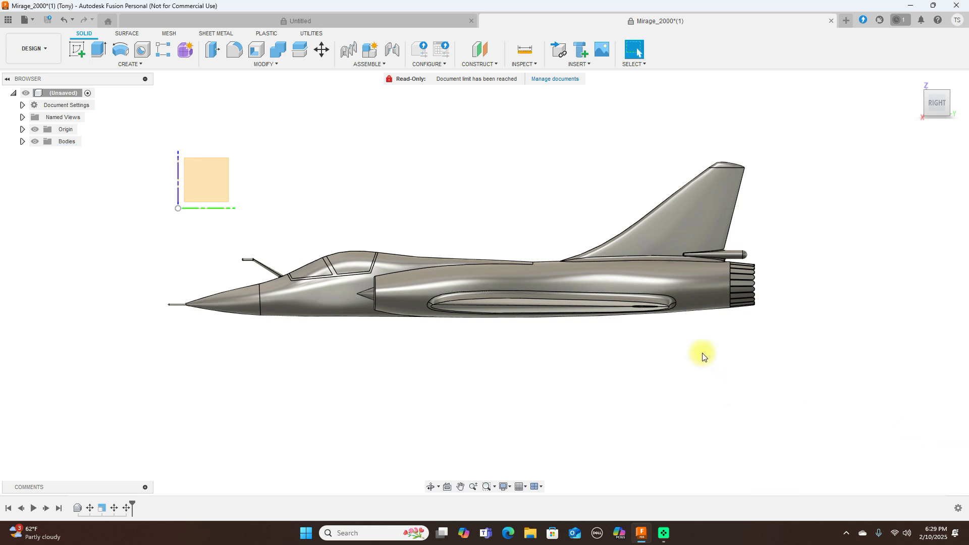
# - Start a section analysis on the XZ origin plane and offset the cut 100 mm into the nose cone
pyautogui.click(535, 69)
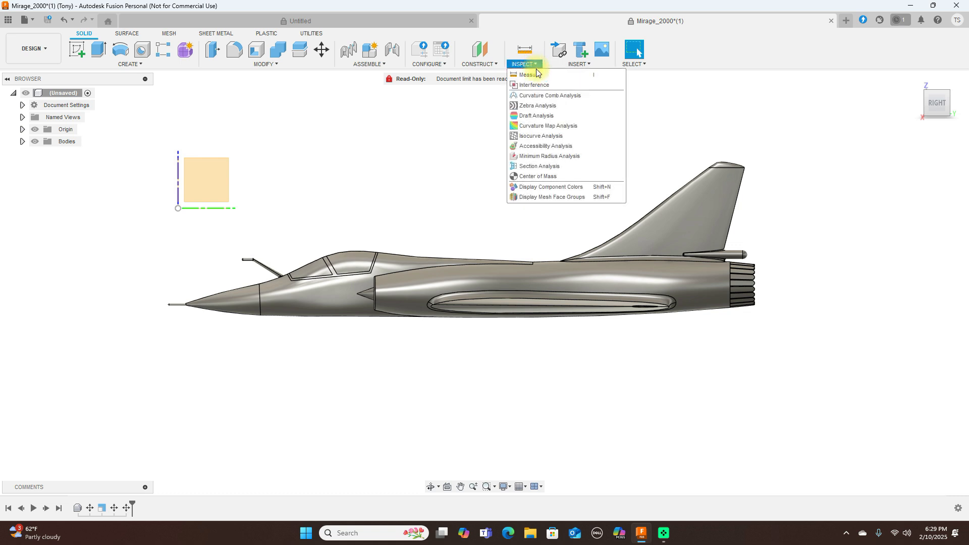
pyautogui.click(538, 167)
pyautogui.moveTo(939, 98); pyautogui.dragTo(892, 108)
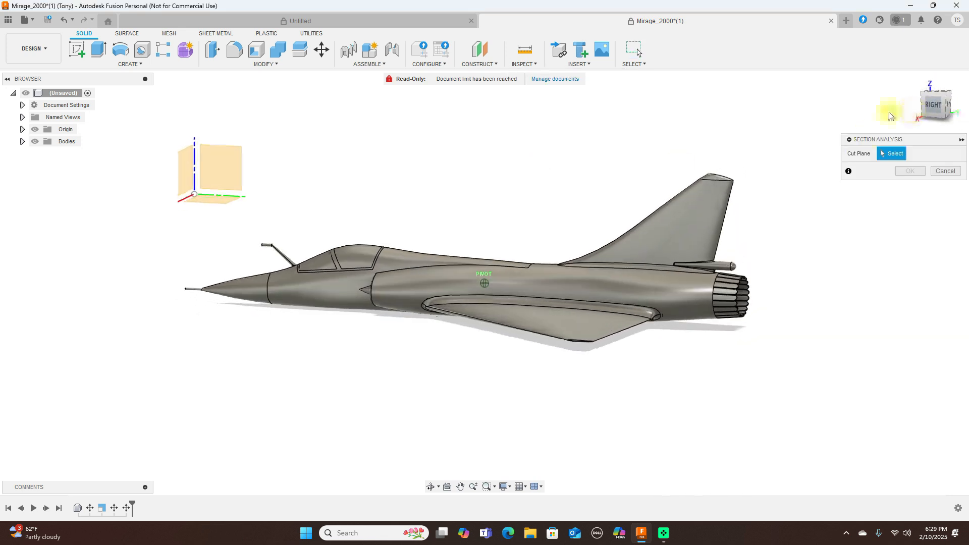
pyautogui.click(196, 178)
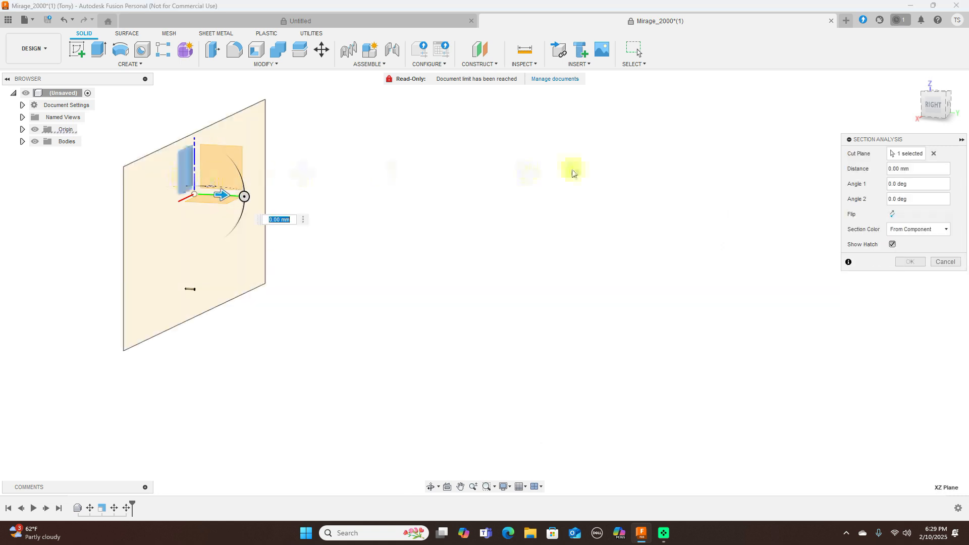
pyautogui.moveTo(220, 196); pyautogui.dragTo(264, 202)
pyautogui.scroll(3, 463, 278)
pyautogui.moveTo(463, 278); pyautogui.dragTo(630, 225, button='middle')
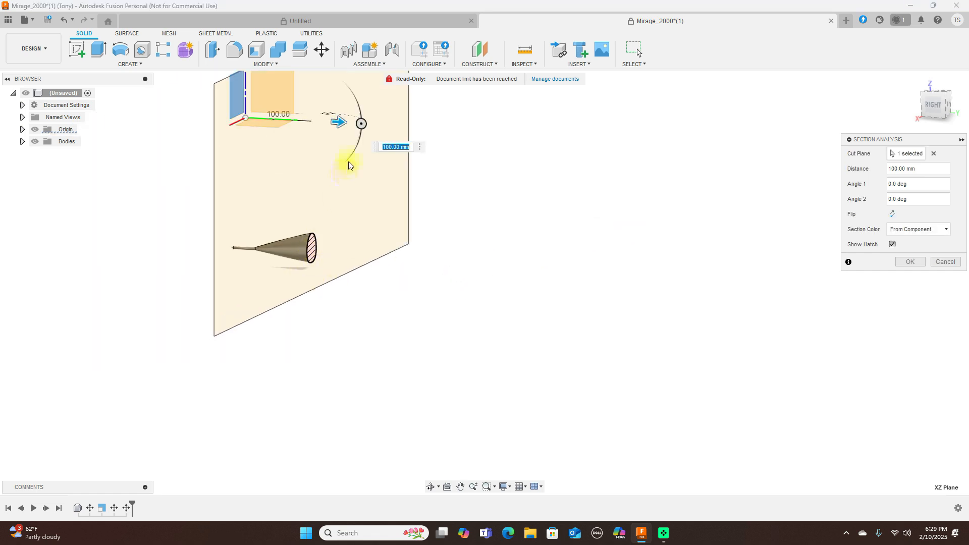
# - Sweep the section plane along the fuselage to 1175 mm, discard the section analysis and return to the right side view
pyautogui.moveTo(341, 121); pyautogui.dragTo(547, 153)
pyautogui.moveTo(552, 155); pyautogui.dragTo(545, 153)
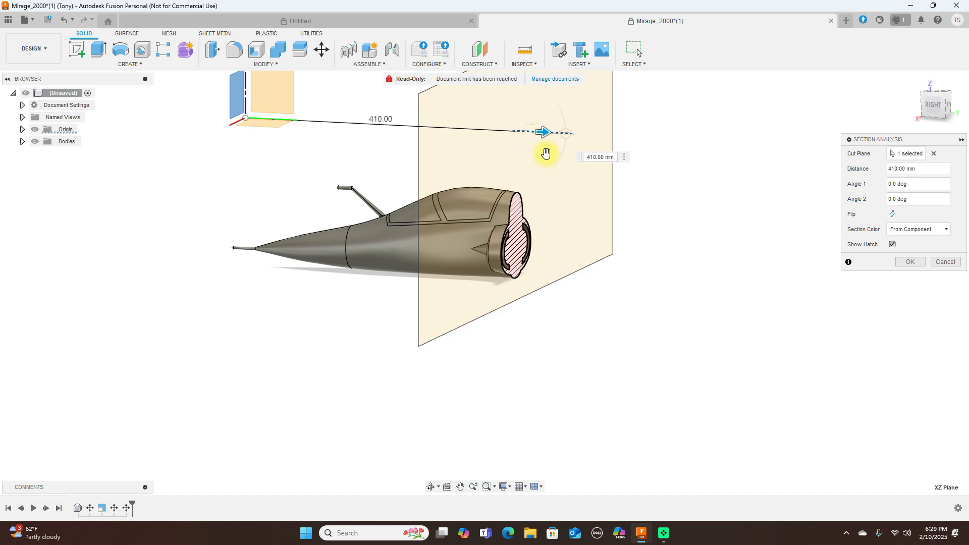
pyautogui.moveTo(547, 135); pyautogui.dragTo(651, 135)
pyautogui.scroll(-2, 751, 327)
pyautogui.moveTo(750, 327); pyautogui.dragTo(567, 255, button='middle')
pyautogui.moveTo(511, 213); pyautogui.dragTo(818, 241)
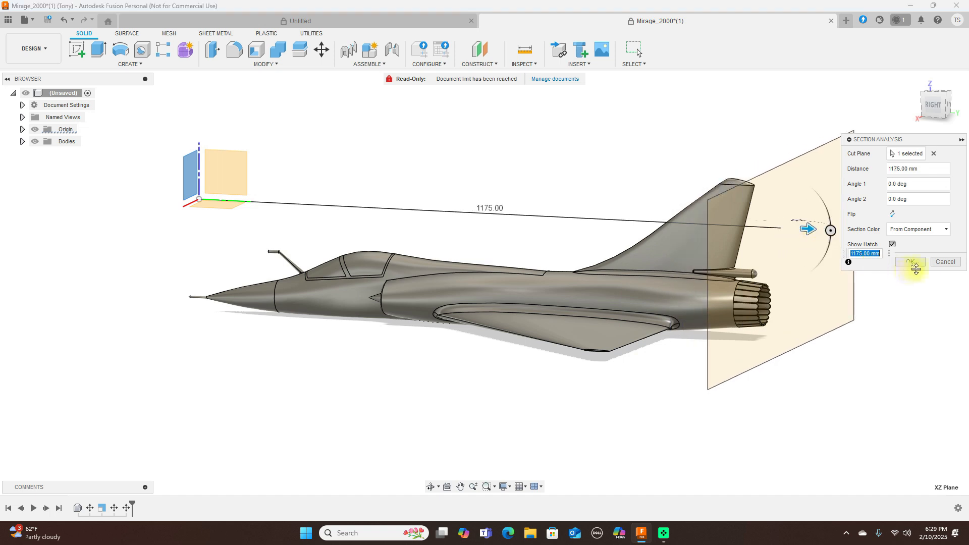
pyautogui.click(955, 265)
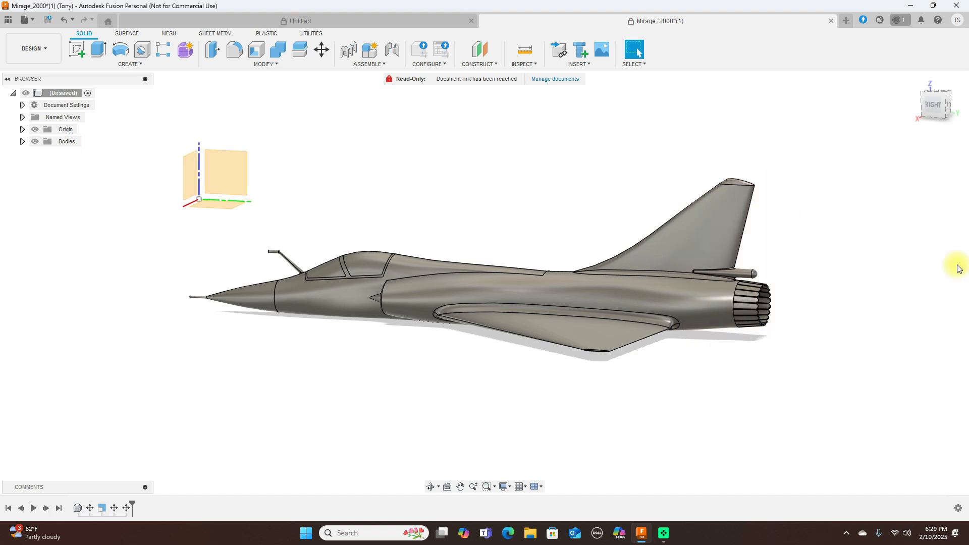
pyautogui.click(935, 107)
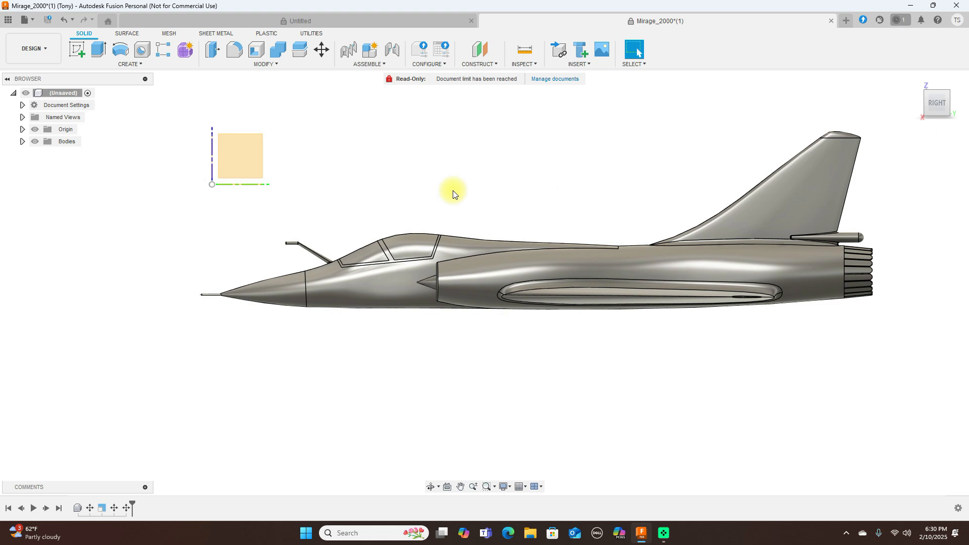
pyautogui.scroll(2, 453, 194)
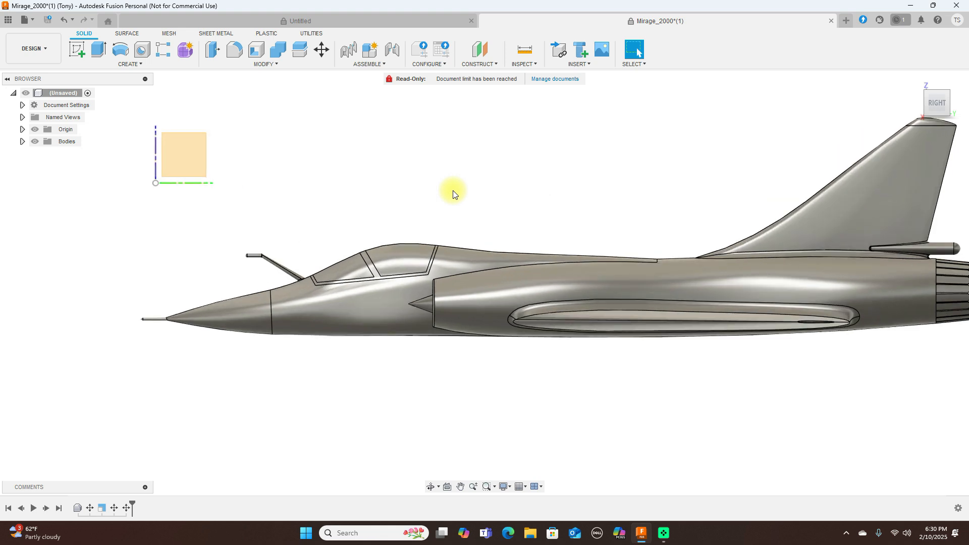
# - Start a sketch on the YZ origin plane with the aircraft's nose and canopy in side view
pyautogui.scroll(-1, 453, 194)
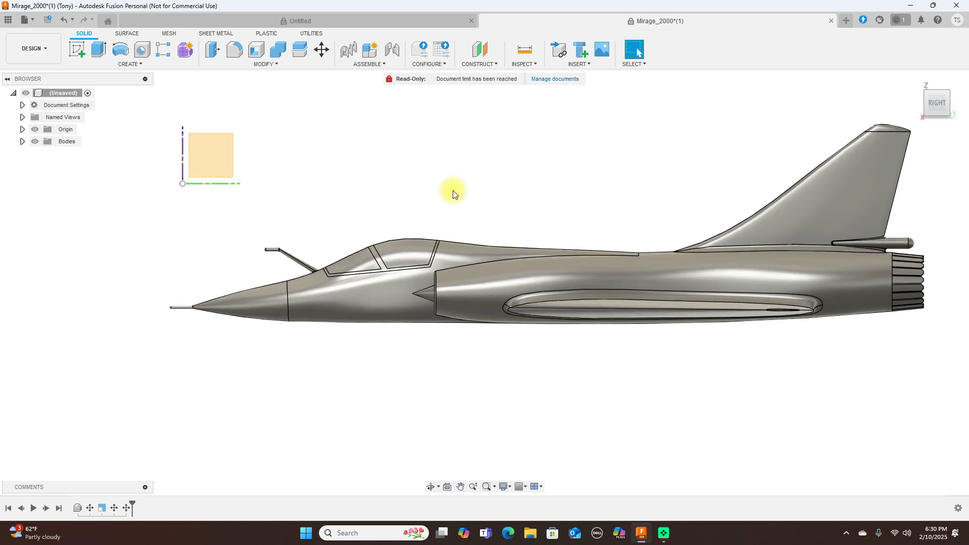
pyautogui.scroll(1, 386, 190)
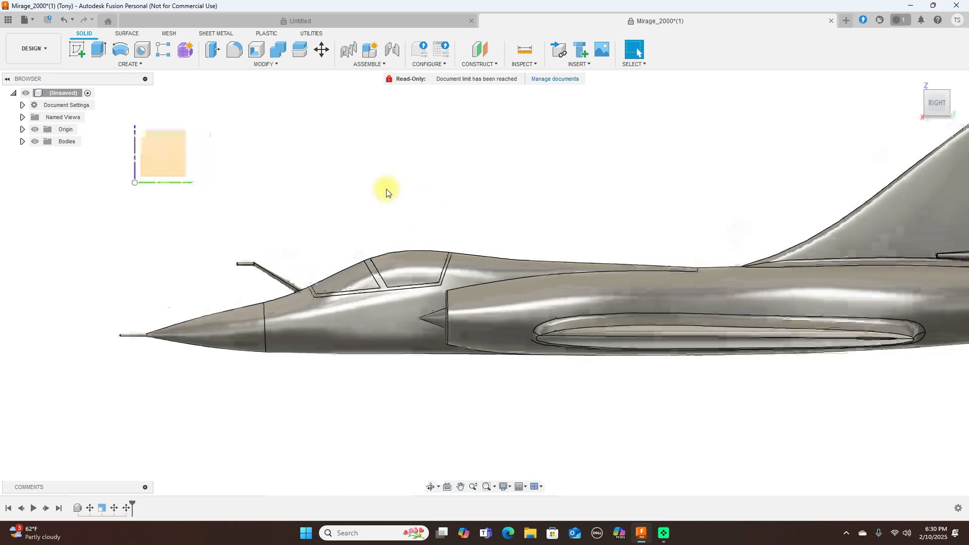
pyautogui.moveTo(409, 204); pyautogui.dragTo(422, 165, button='middle')
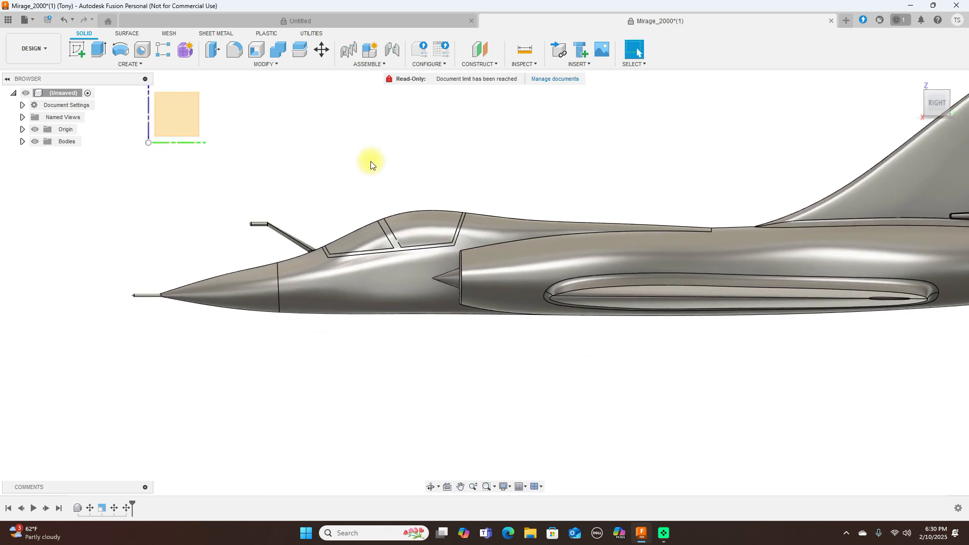
pyautogui.click(178, 108)
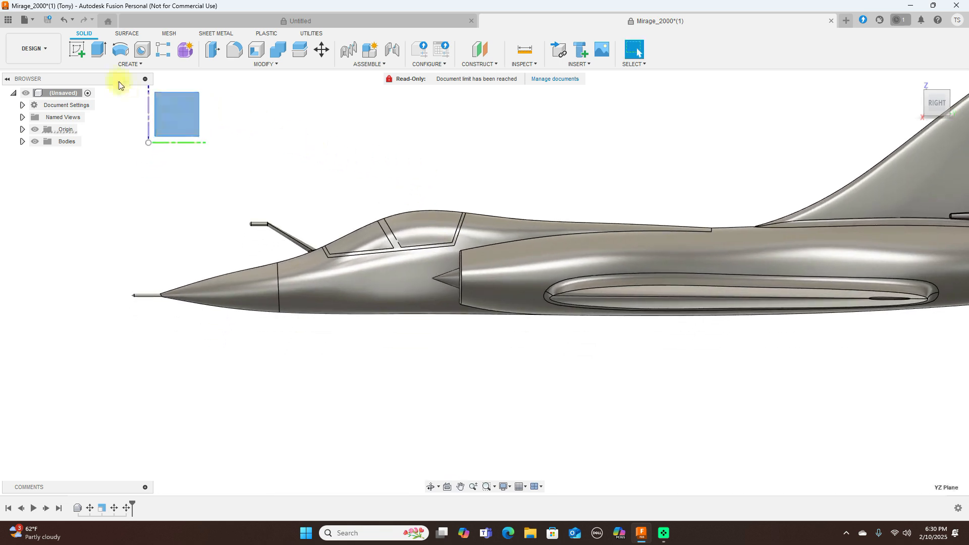
pyautogui.click(77, 48)
pyautogui.moveTo(671, 257); pyautogui.dragTo(333, 124, button='middle')
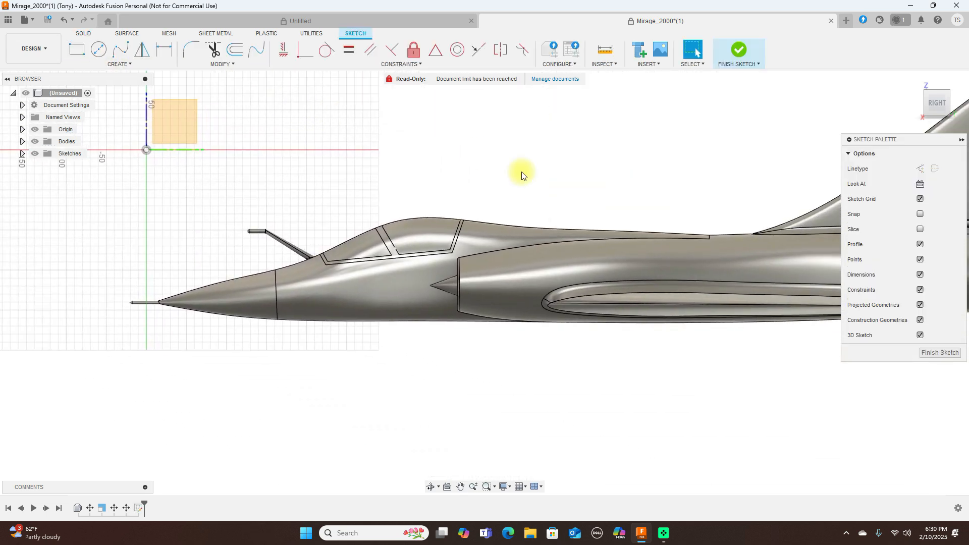
# - Draw three connected lines around the canopy outline, from above its front frame, along its lower edge, to above its rear frame
pyautogui.press('l')
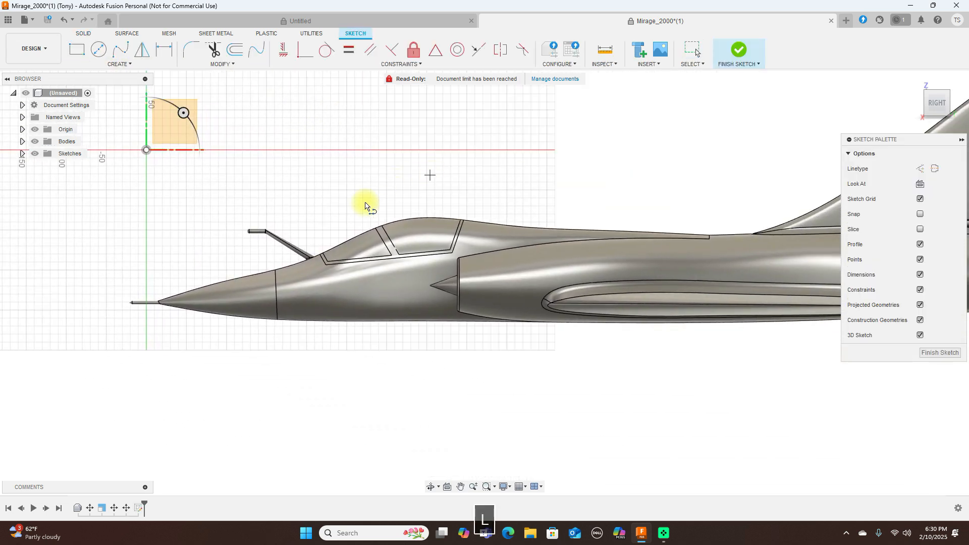
pyautogui.click(313, 249)
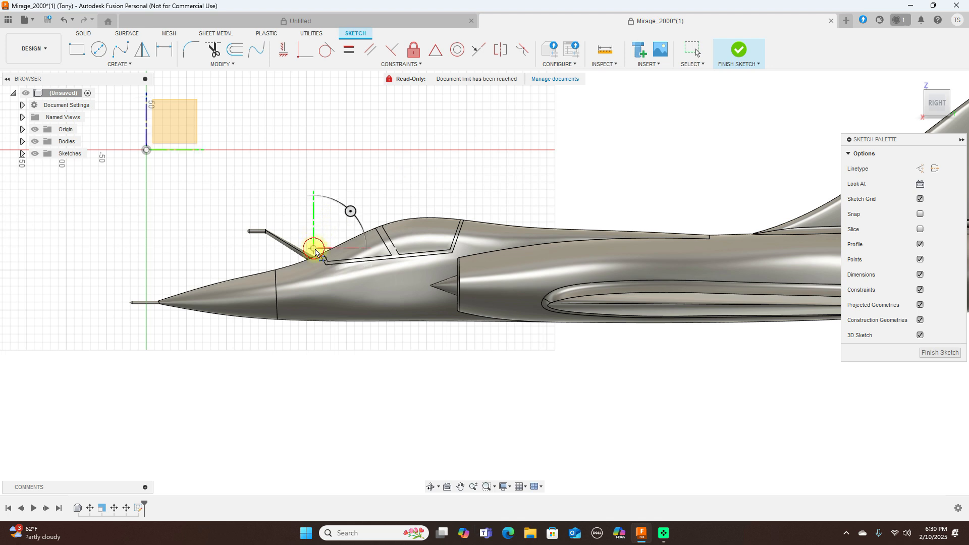
pyautogui.click(329, 274)
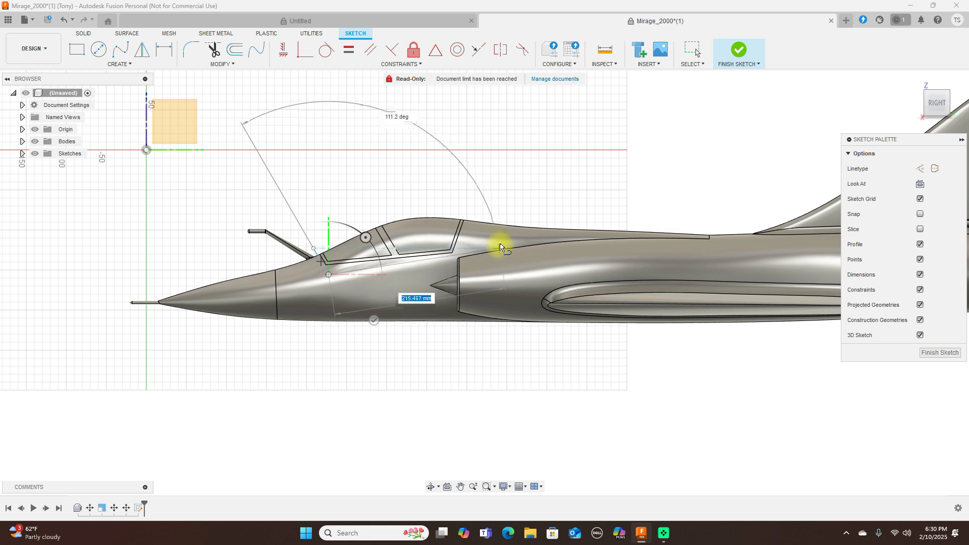
pyautogui.scroll(3, 500, 247)
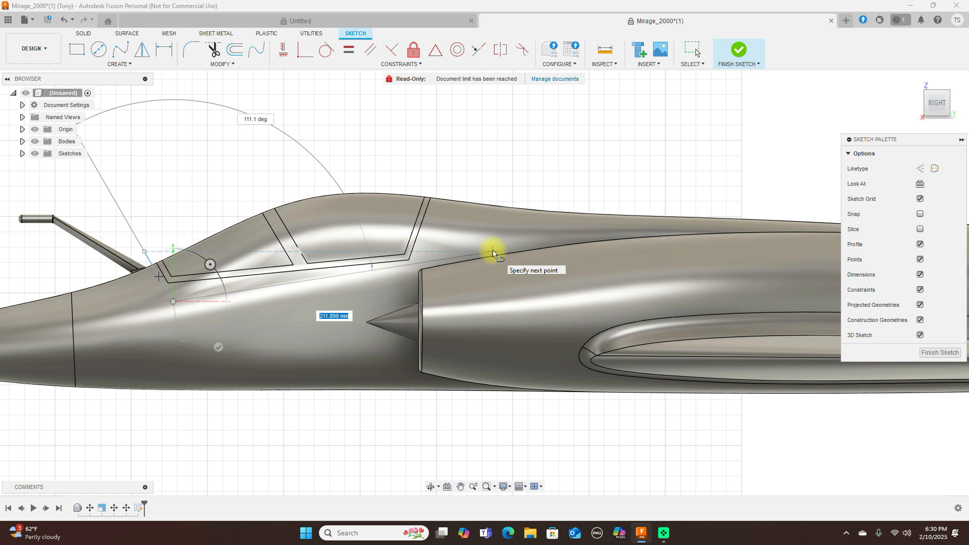
pyautogui.click(405, 266)
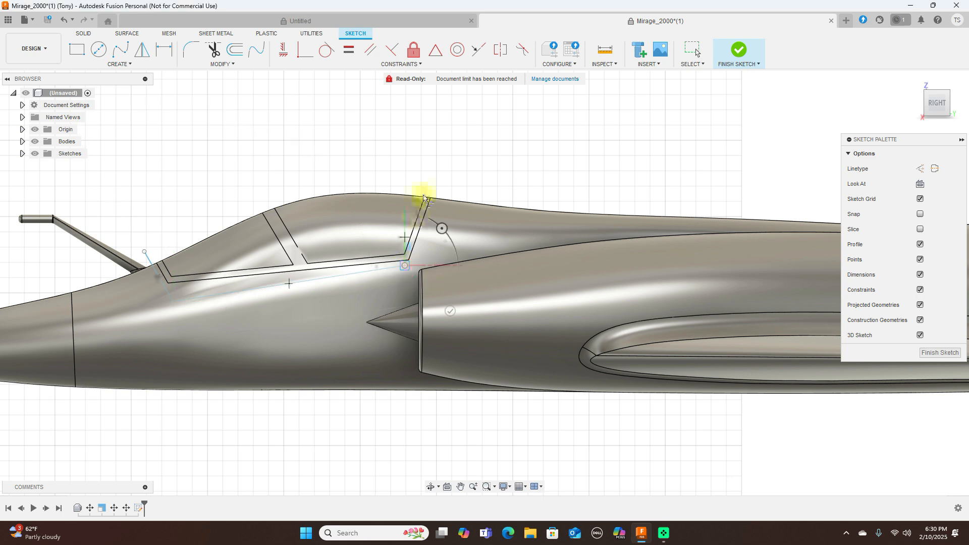
pyautogui.click(443, 166)
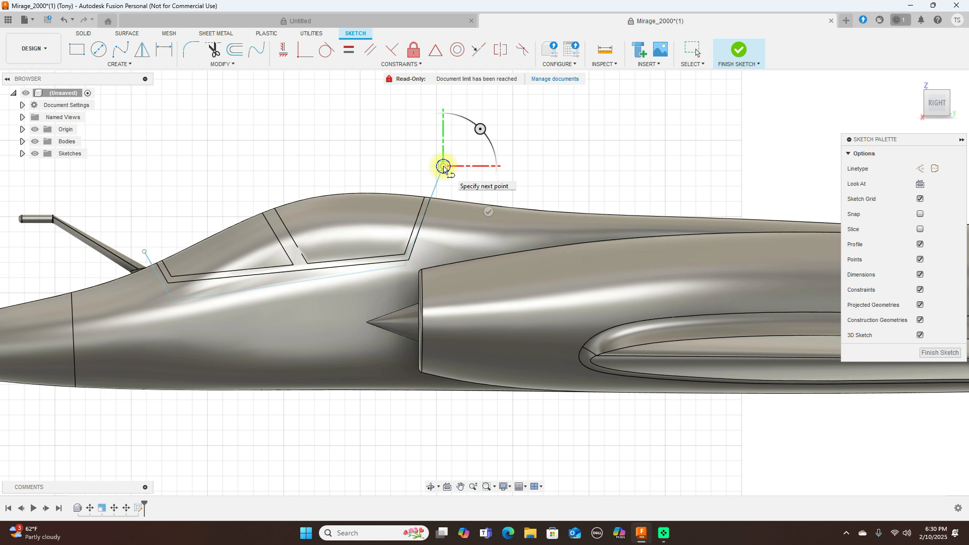
pyautogui.rightClick(443, 166)
pyautogui.click(469, 167)
pyautogui.click(443, 166)
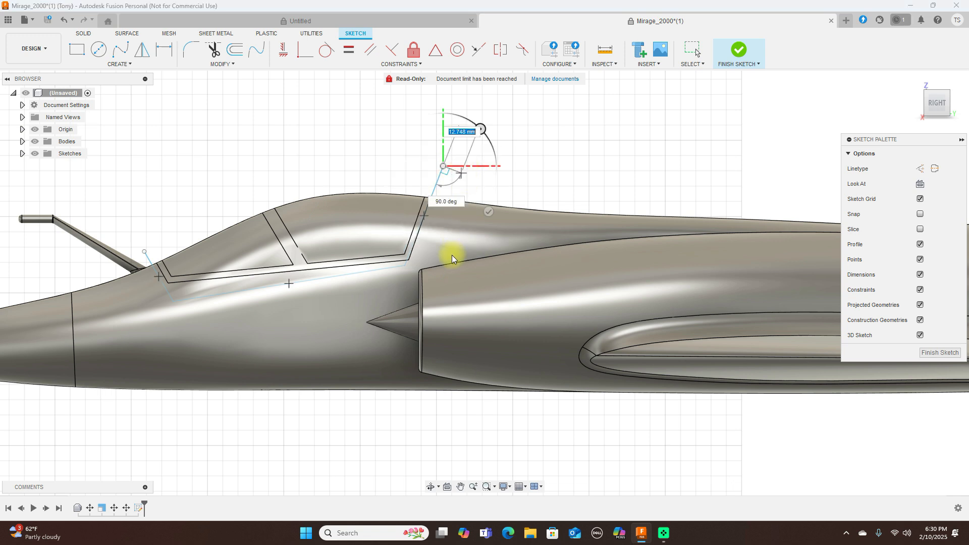
pyautogui.rightClick(446, 167)
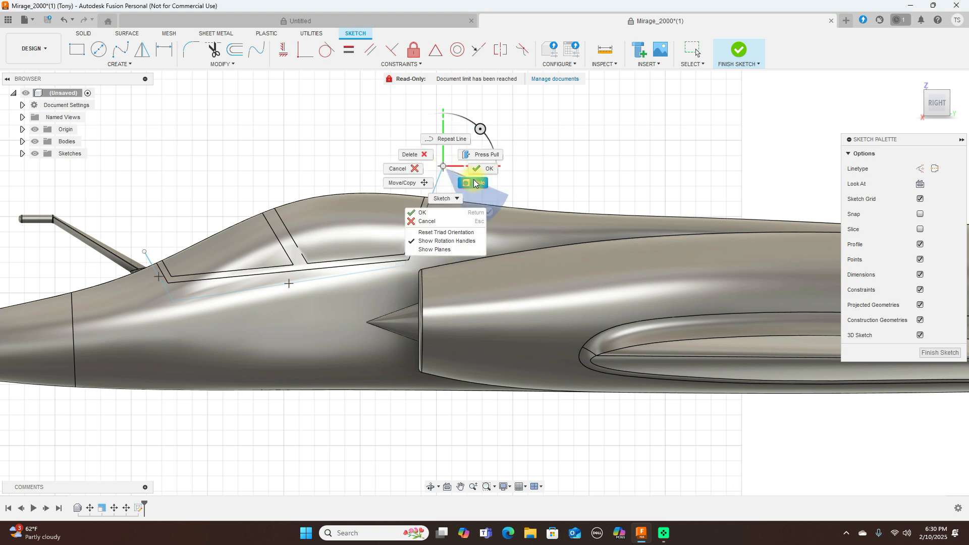
pyautogui.click(471, 185)
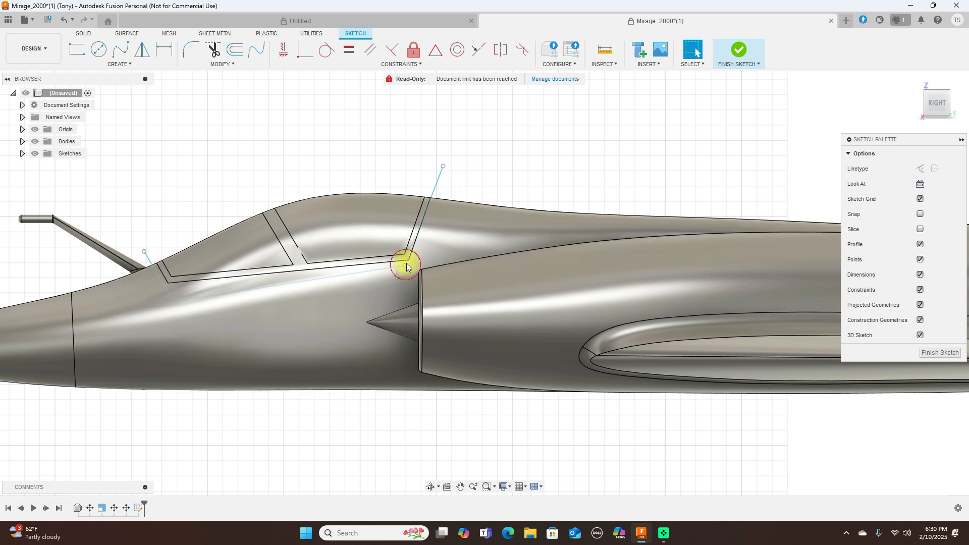
# - Align the line corners with the canopy's lower rear and front corners, adjust the front endpoint along the frame, and finish the sketch
pyautogui.click(407, 263)
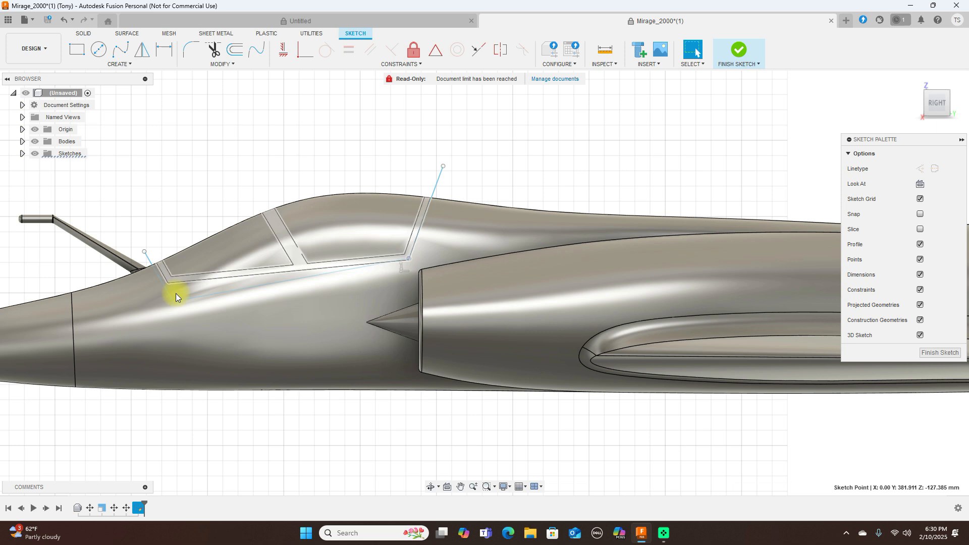
pyautogui.moveTo(174, 301); pyautogui.dragTo(169, 283)
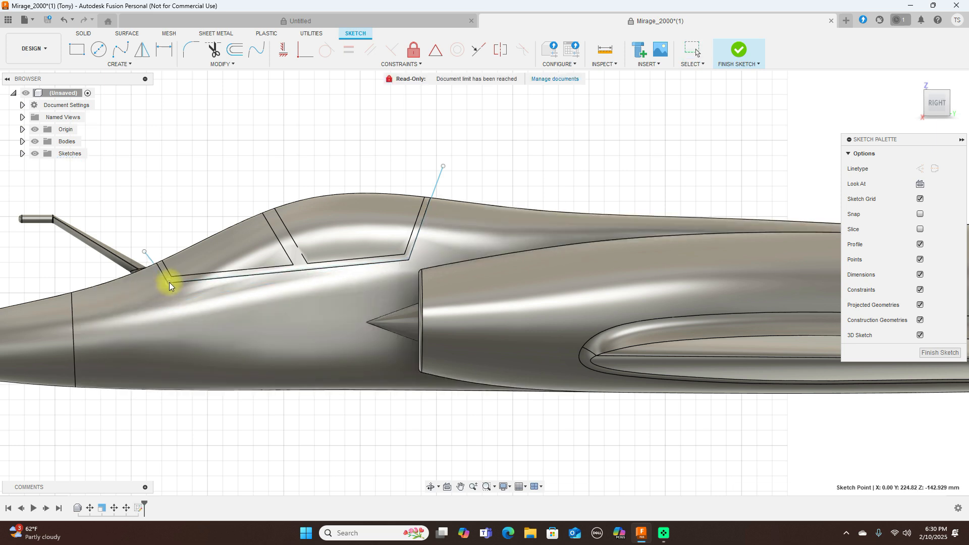
pyautogui.click(145, 249)
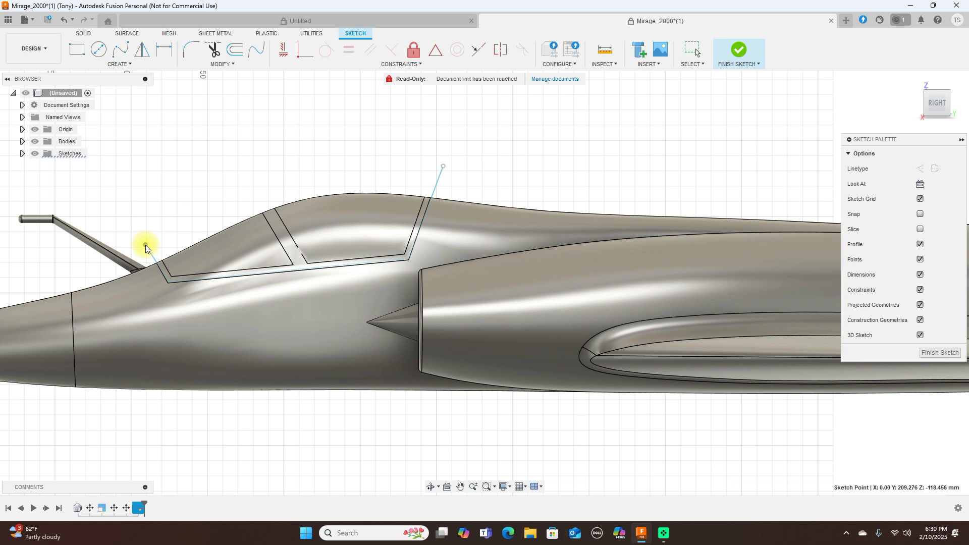
pyautogui.scroll(-1, 307, 210)
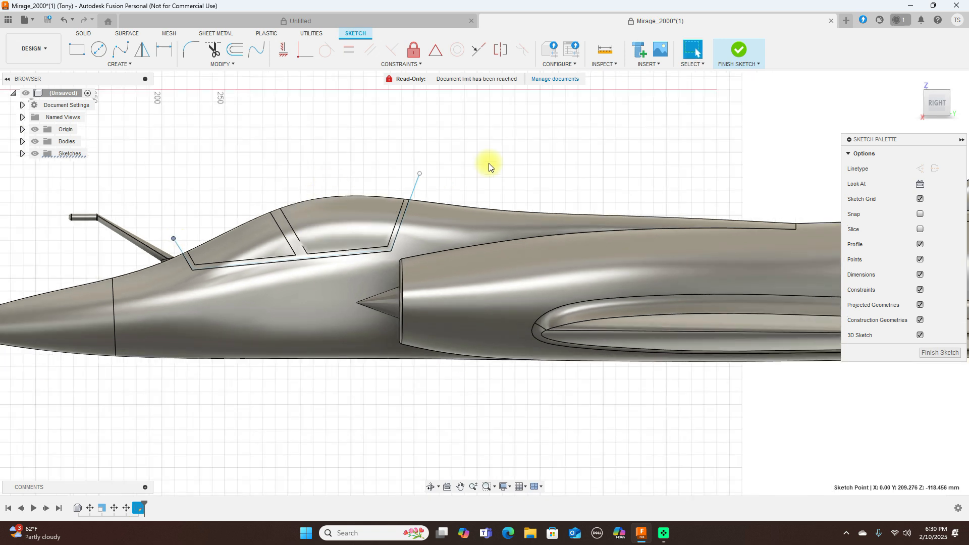
pyautogui.click(749, 50)
# - Split the aircraft body with the canopy sketch lines, leaving the splitting tool unextended
pyautogui.scroll(-1, 564, 121)
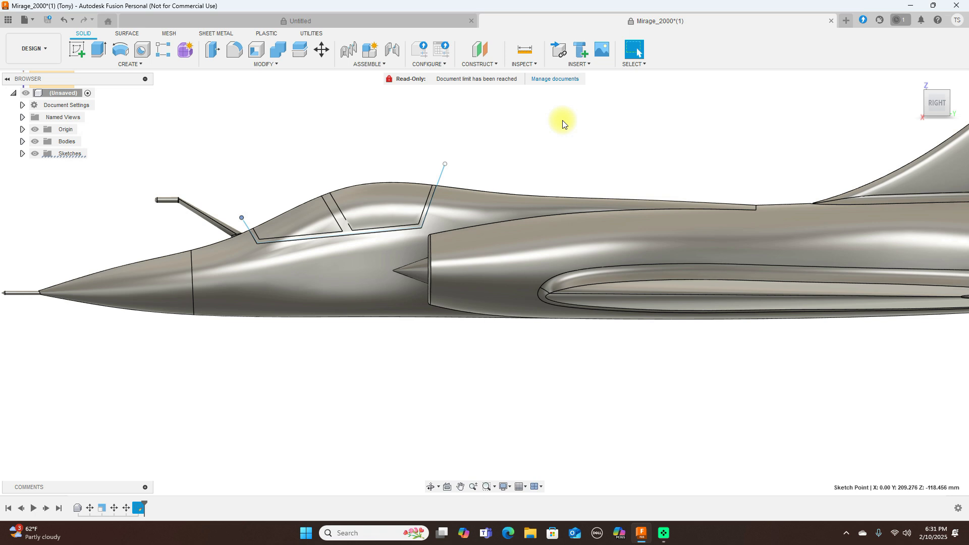
pyautogui.click(297, 52)
pyautogui.click(350, 267)
pyautogui.click(911, 169)
pyautogui.click(443, 170)
pyautogui.click(914, 184)
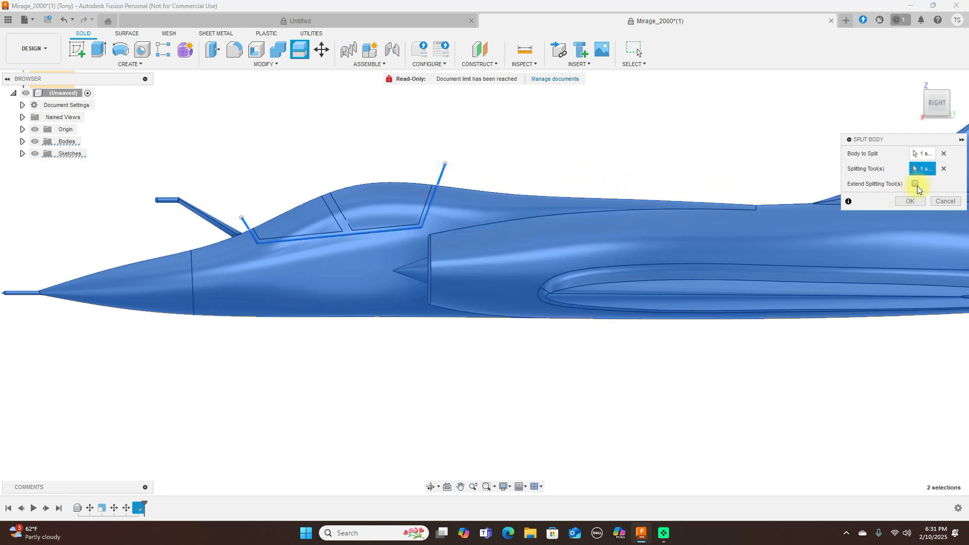
pyautogui.click(909, 201)
pyautogui.scroll(-2, 631, 142)
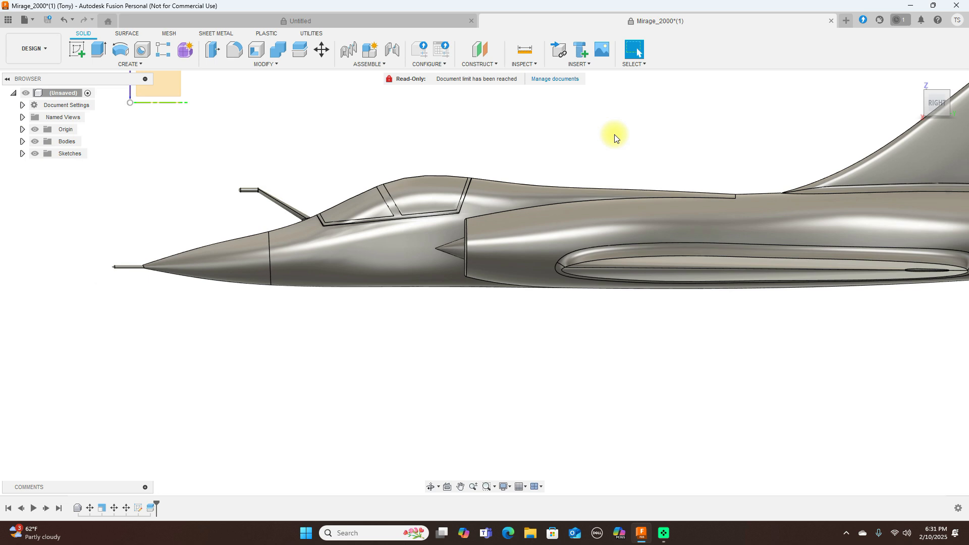
# - Rename the separated canopy body, Body1, as Hatch
pyautogui.click(23, 141)
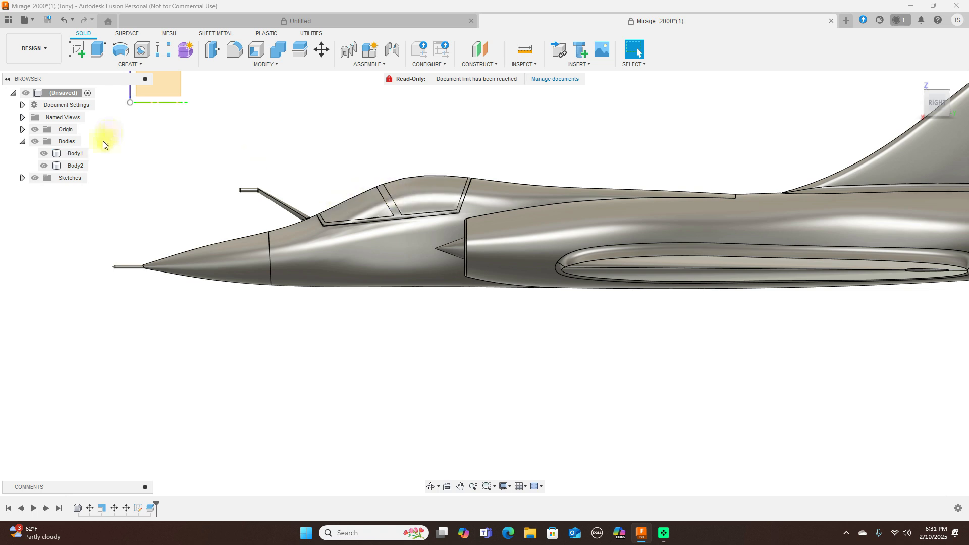
pyautogui.click(76, 154)
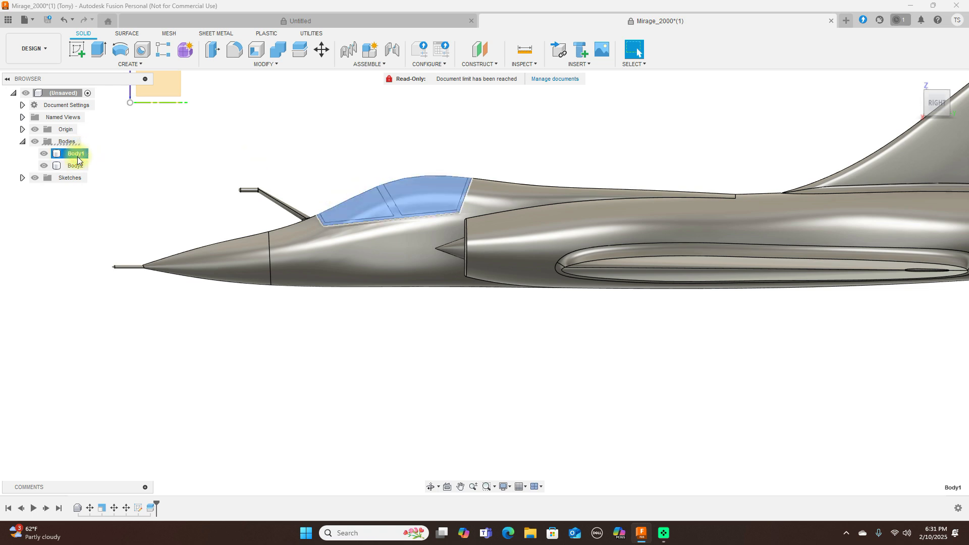
pyautogui.doubleClick(76, 154)
pyautogui.press('BackSpace')
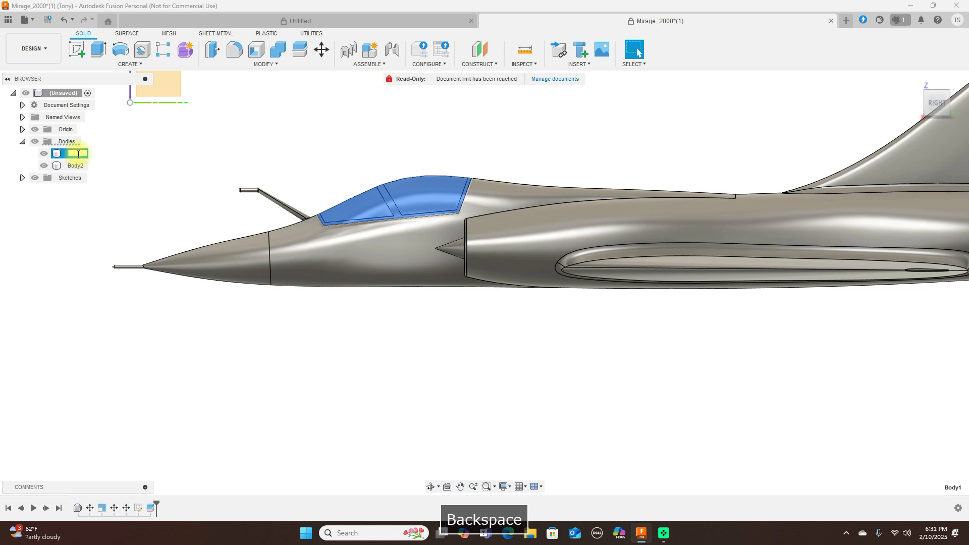
pyautogui.write('Ha')
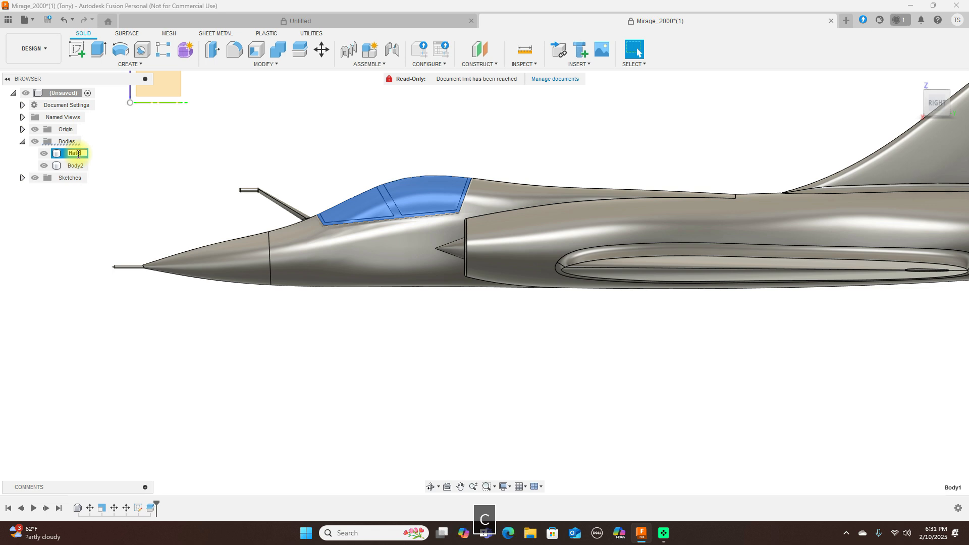
pyautogui.write('tch')
pyautogui.press('Return')
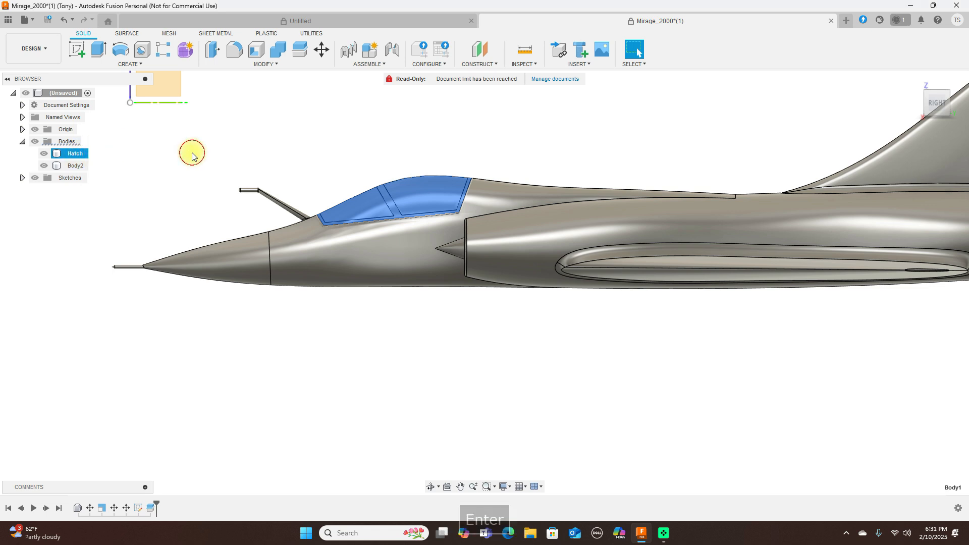
pyautogui.click(189, 153)
# - Hide the Hatch body and look into the canopy opening from an angle before returning to the right side view
pyautogui.click(44, 153)
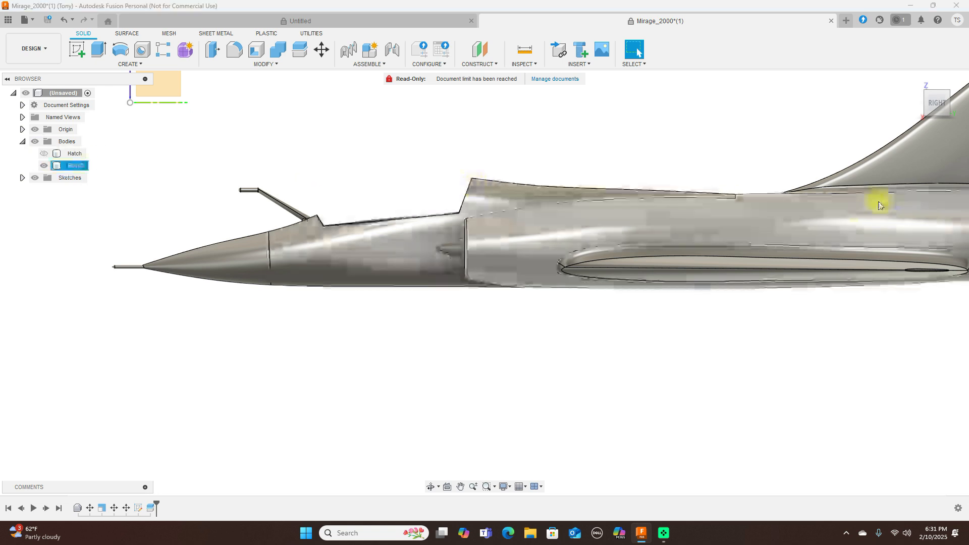
pyautogui.moveTo(933, 96)
pyautogui.mouseDown()
pyautogui.moveTo(913, 169)
pyautogui.moveTo(861, 148)
pyautogui.moveTo(908, 123)
pyautogui.moveTo(891, 108)
pyautogui.moveTo(9, 115)
pyautogui.moveTo(952, 108)
pyautogui.moveTo(947, 99)
pyautogui.moveTo(945, 116)
pyautogui.moveTo(86, 125)
pyautogui.moveTo(123, 112)
pyautogui.moveTo(87, 93)
pyautogui.moveTo(18, 93)
pyautogui.moveTo(935, 96)
pyautogui.mouseUp()
pyautogui.click(941, 99)
pyautogui.click(512, 158)
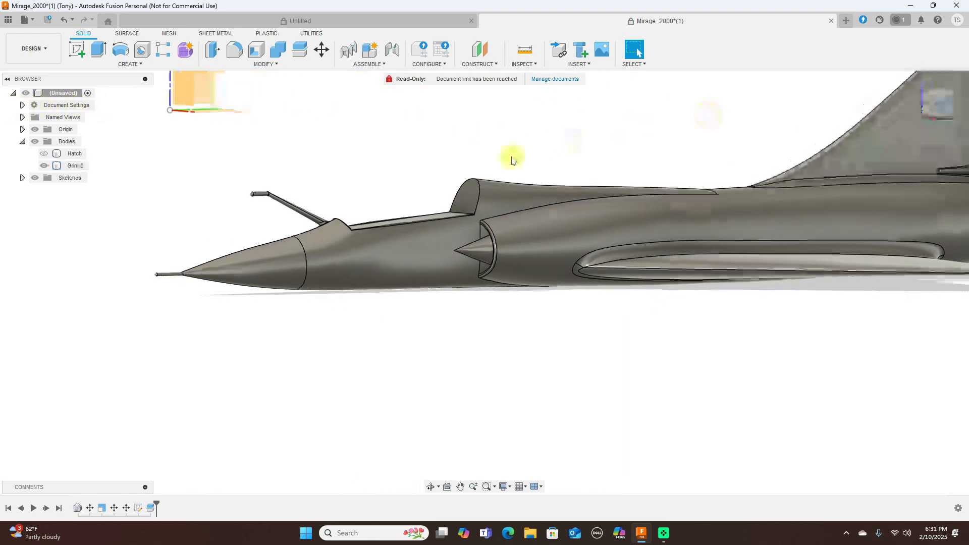
# - Examine the aircraft body without its hatch from the right side and from above
pyautogui.scroll(-2, 511, 160)
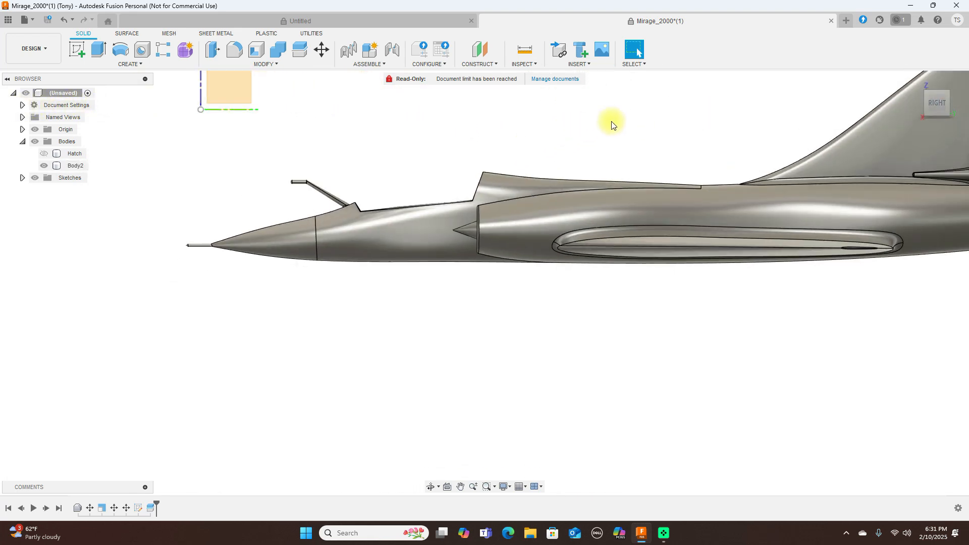
pyautogui.moveTo(653, 112); pyautogui.dragTo(620, 136, button='middle')
pyautogui.scroll(-1, 620, 136)
pyautogui.scroll(-1, 540, 126)
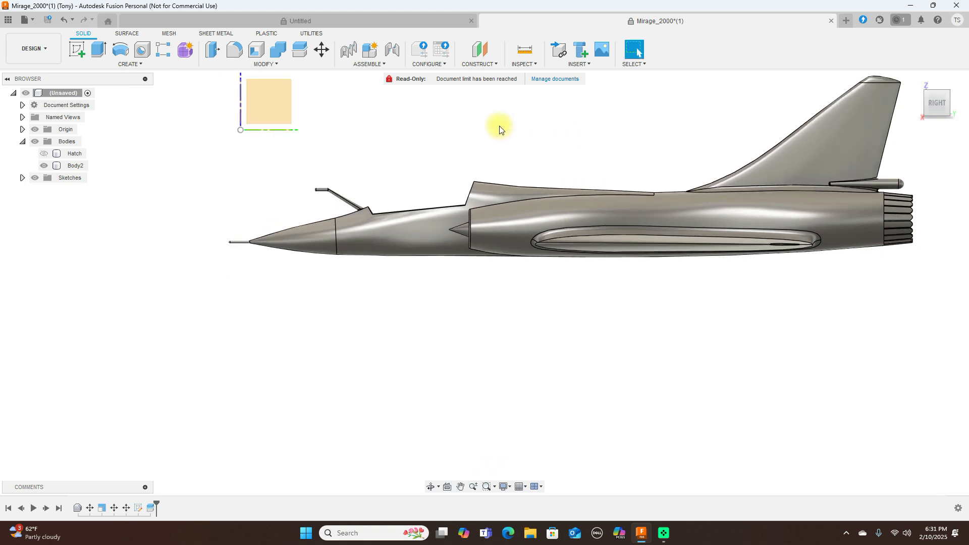
pyautogui.scroll(-1, 555, 126)
pyautogui.scroll(1, 564, 132)
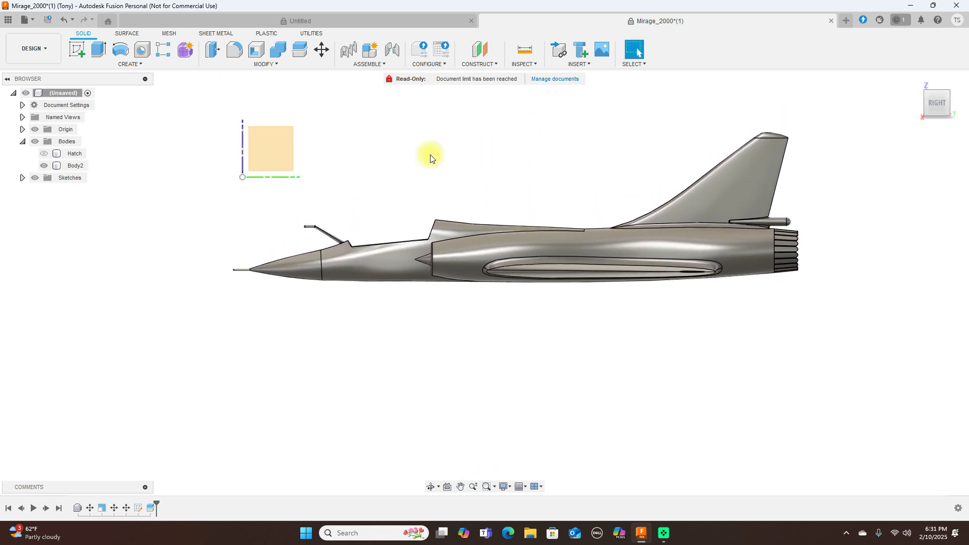
pyautogui.scroll(1, 424, 154)
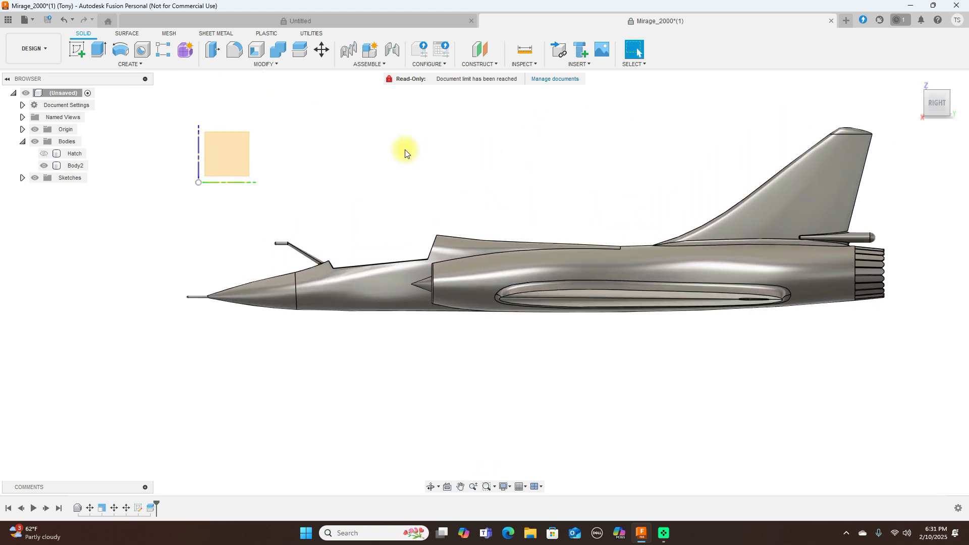
pyautogui.click(936, 87)
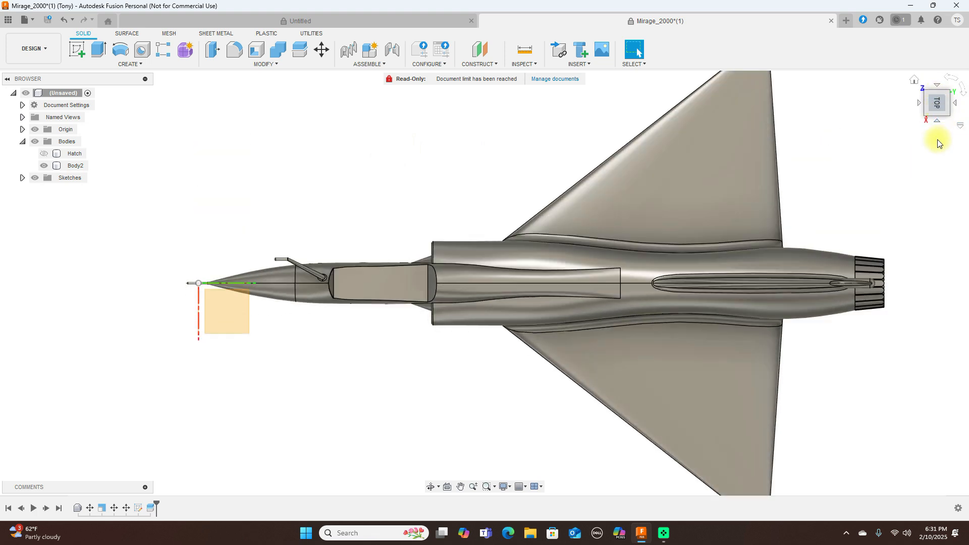
pyautogui.click(938, 122)
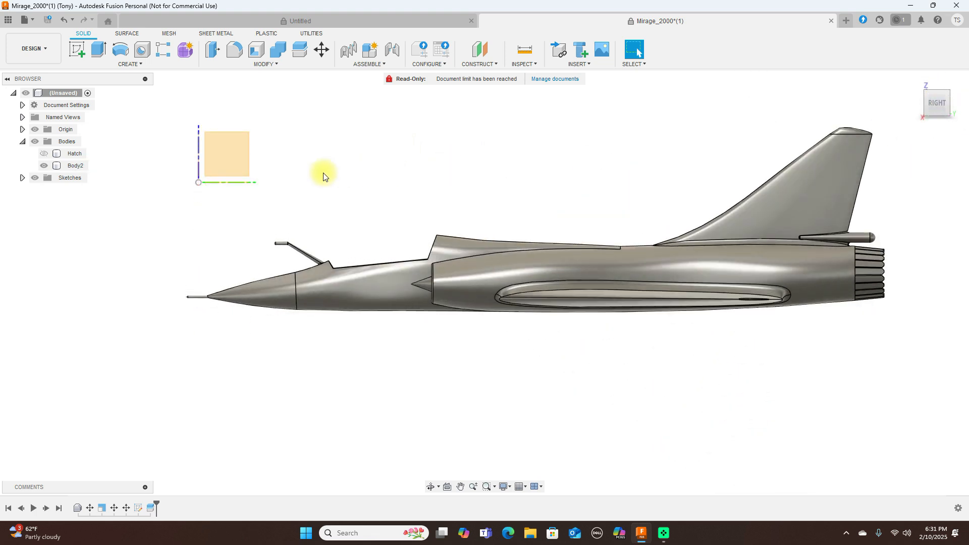
pyautogui.scroll(-2, 435, 149)
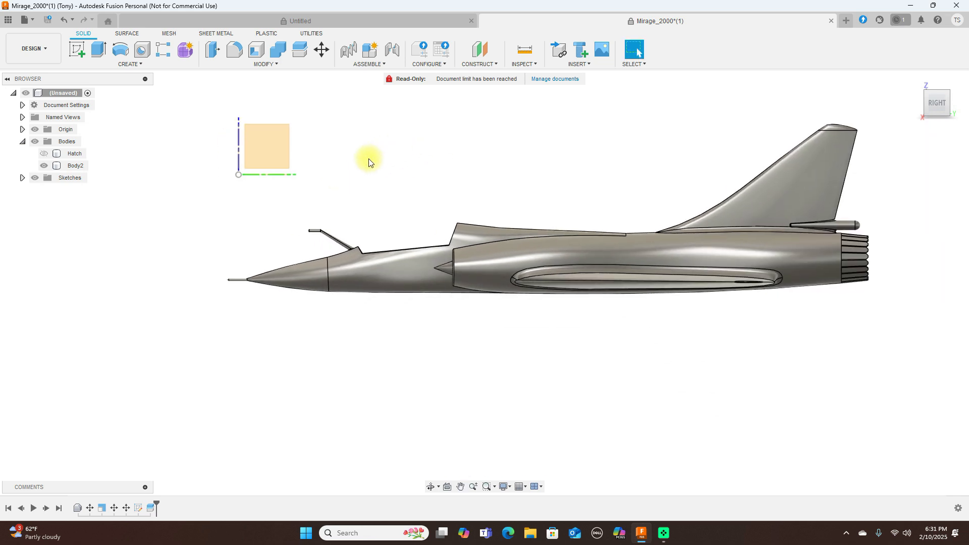
# - Sketch a line on the YZ plane along the nose cone seam, extending past the fuselage above and below, and finish the sketch
pyautogui.scroll(3, 369, 162)
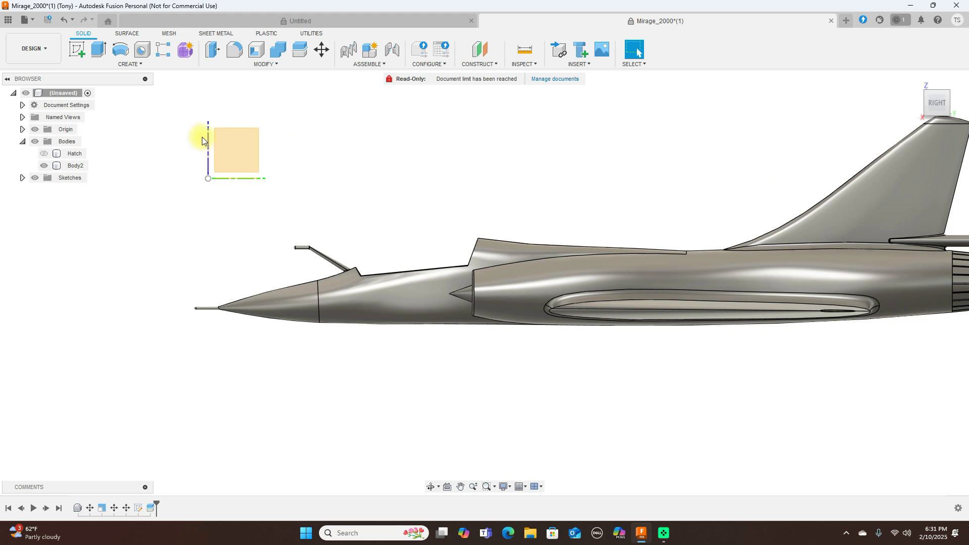
pyautogui.click(236, 144)
pyautogui.click(77, 49)
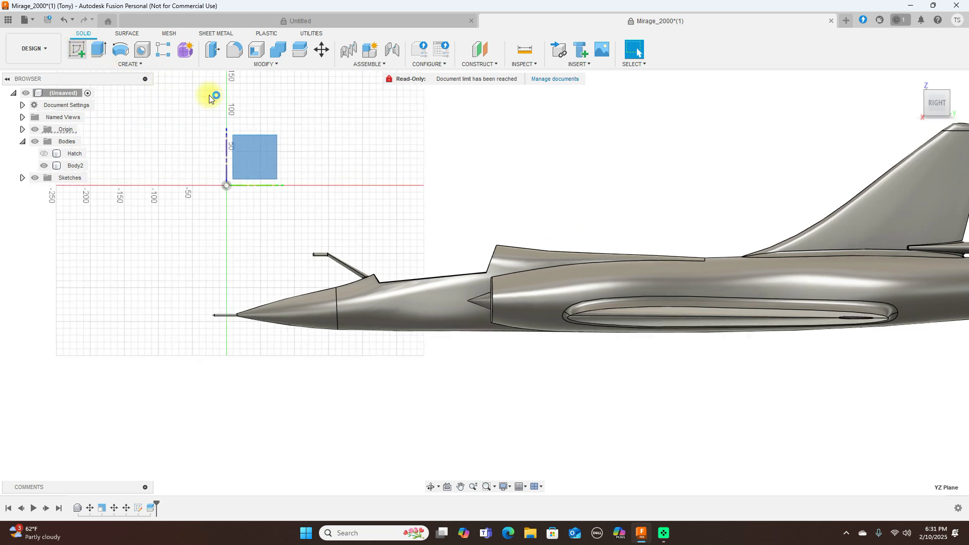
pyautogui.click(501, 228)
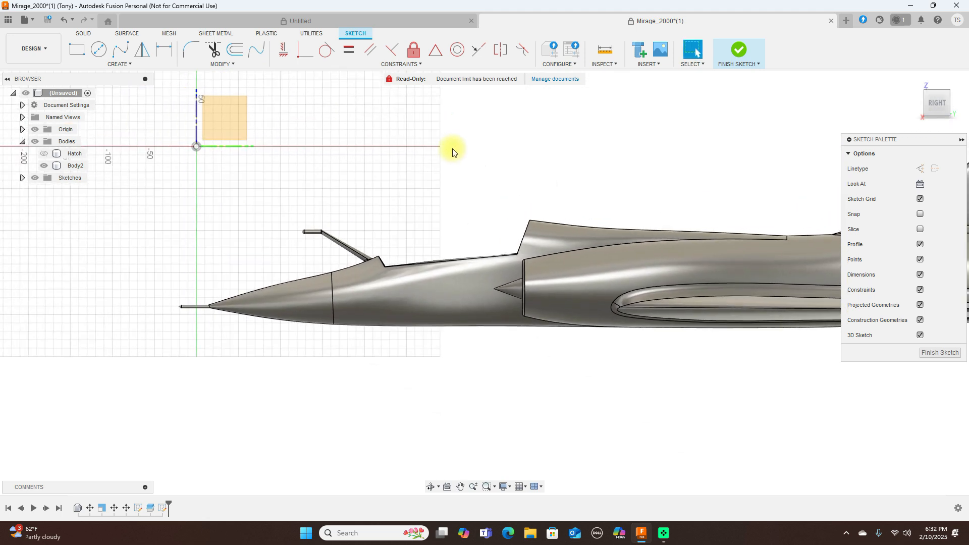
pyautogui.press('l')
pyautogui.scroll(2, 333, 265)
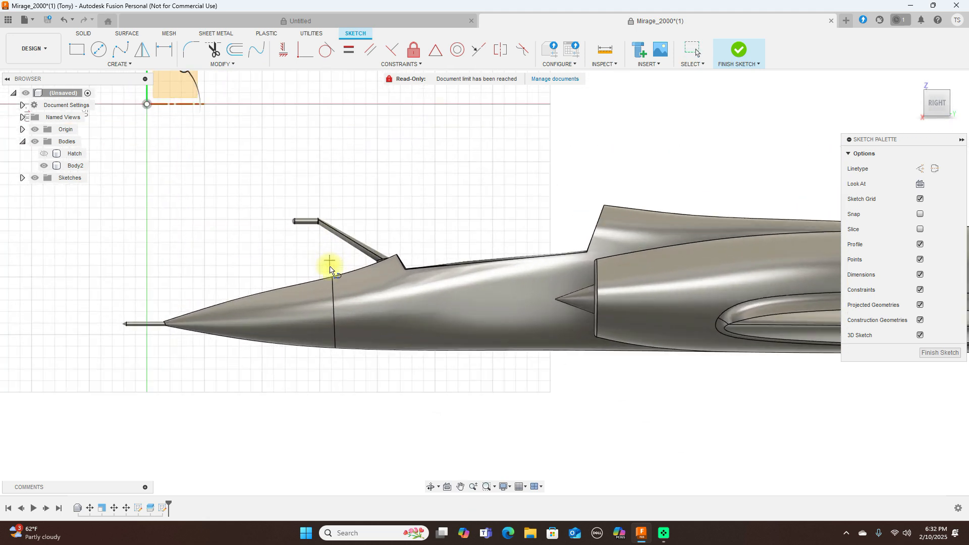
pyautogui.click(331, 266)
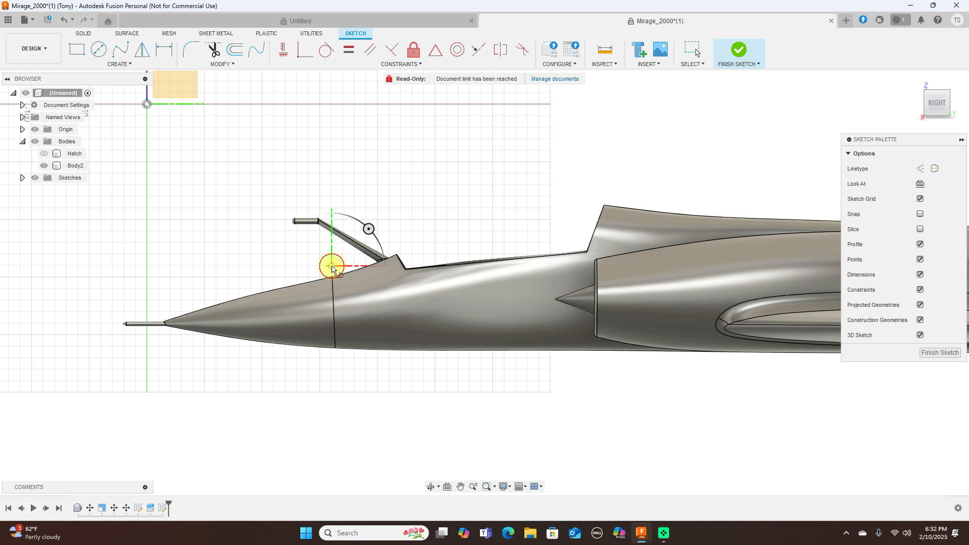
pyautogui.click(337, 381)
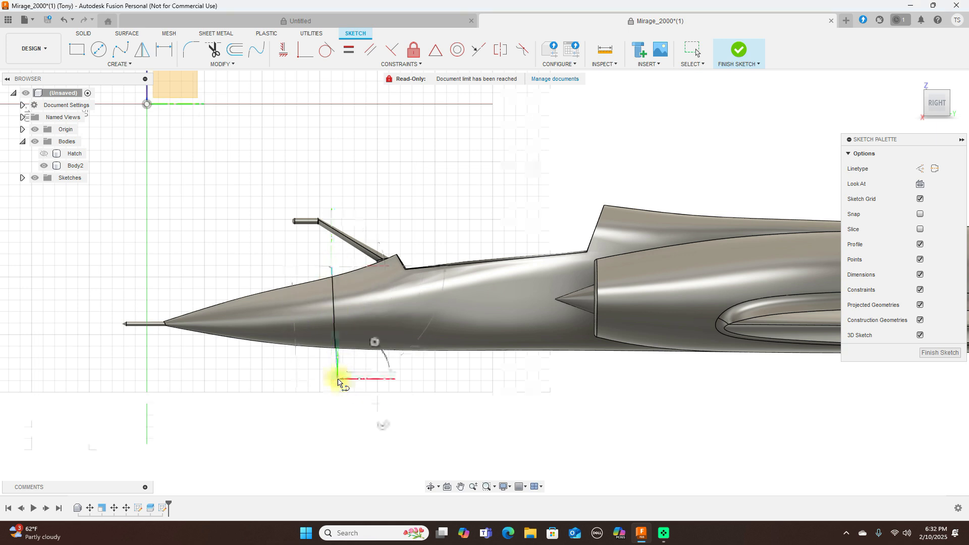
pyautogui.rightClick(337, 379)
pyautogui.click(366, 386)
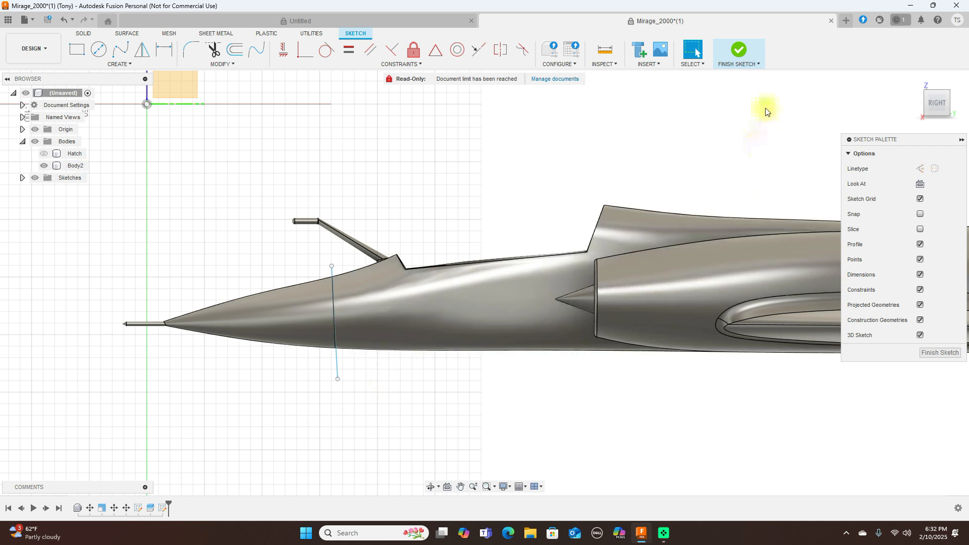
pyautogui.click(744, 53)
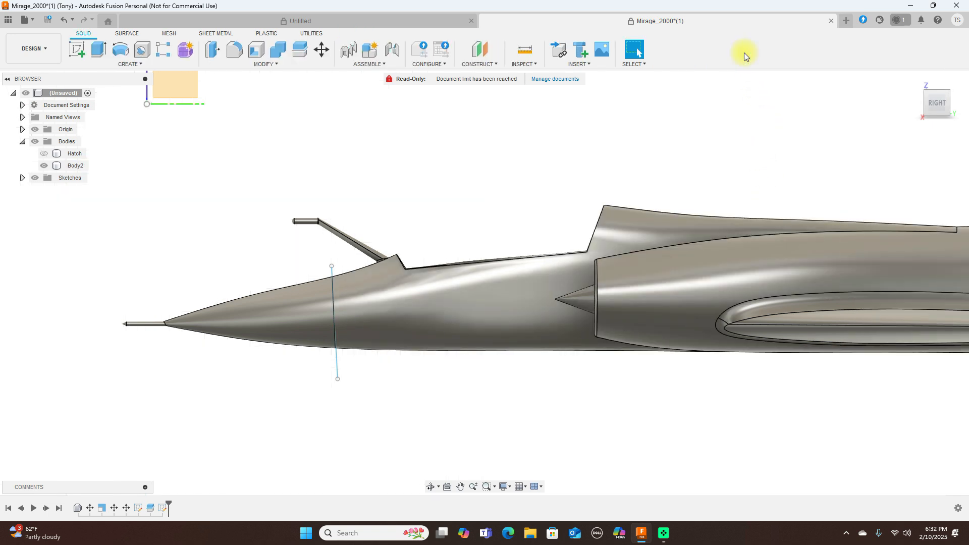
# - Split Body2 with the sketched nose seam line, leaving the splitting tool unextended
pyautogui.scroll(-1, 657, 100)
pyautogui.scroll(-1, 657, 100)
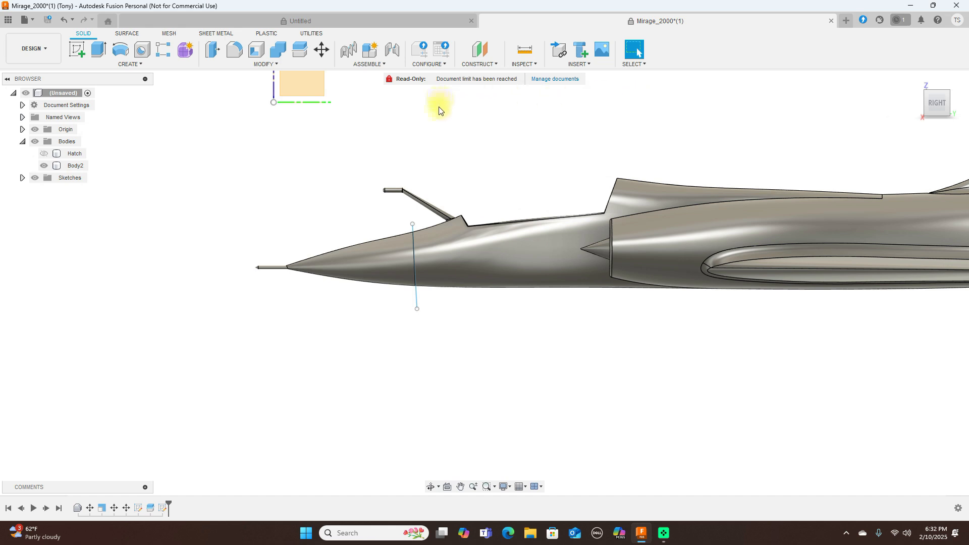
pyautogui.click(300, 49)
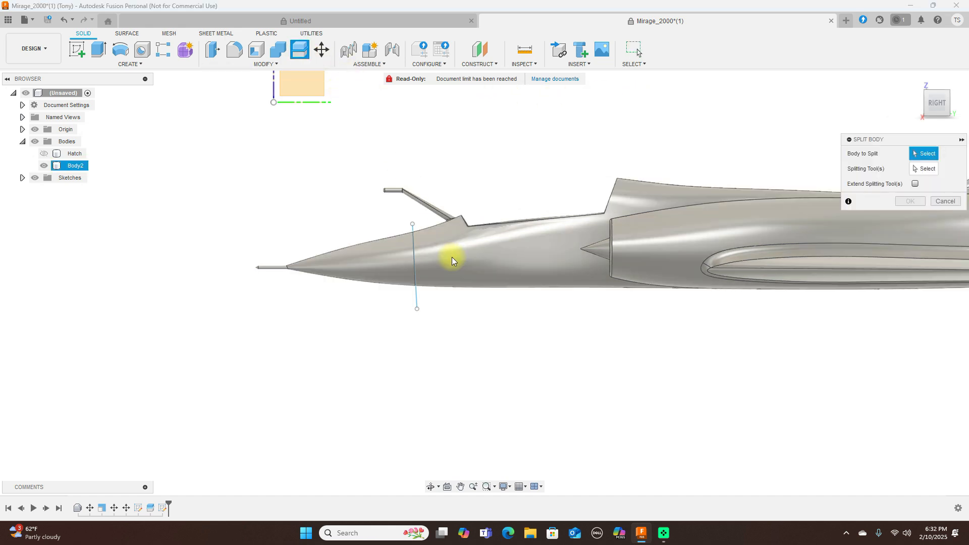
pyautogui.click(452, 257)
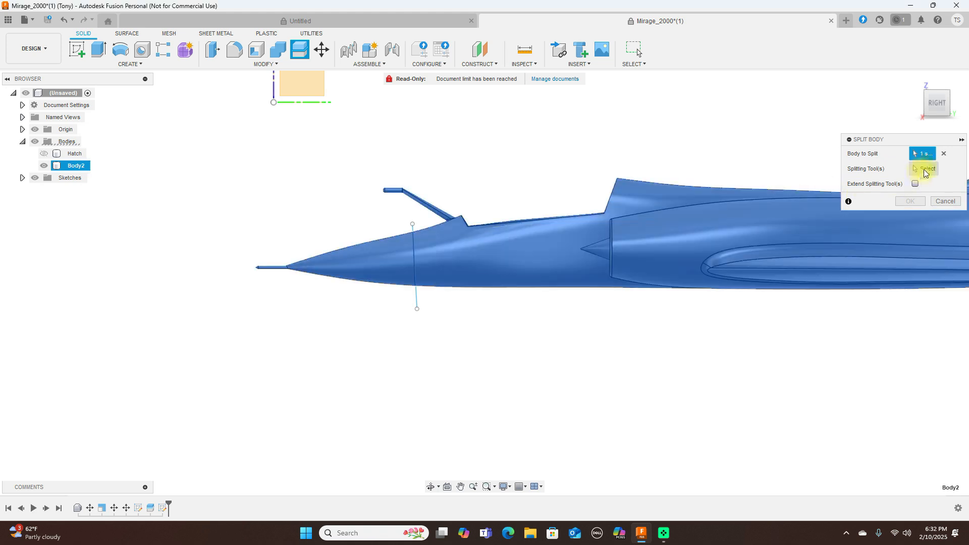
pyautogui.click(924, 169)
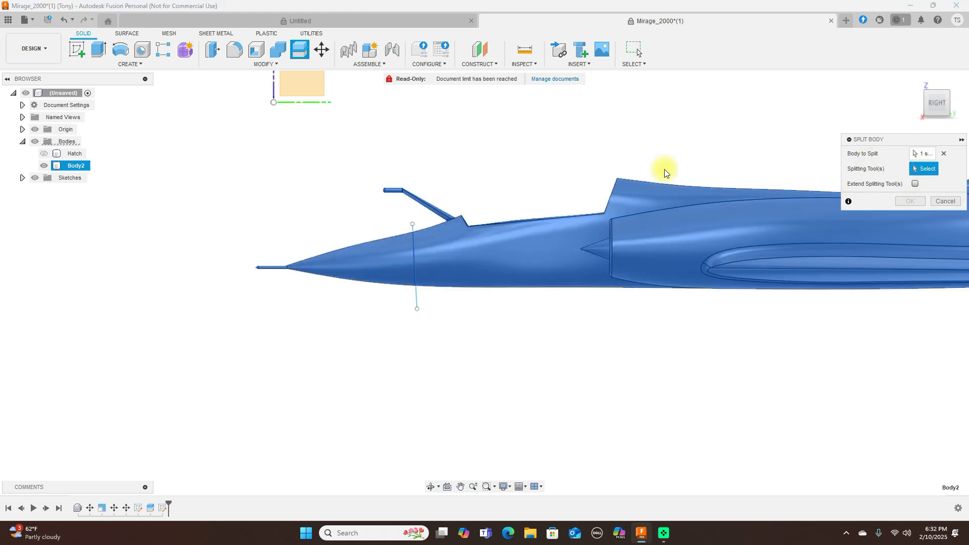
pyautogui.click(418, 295)
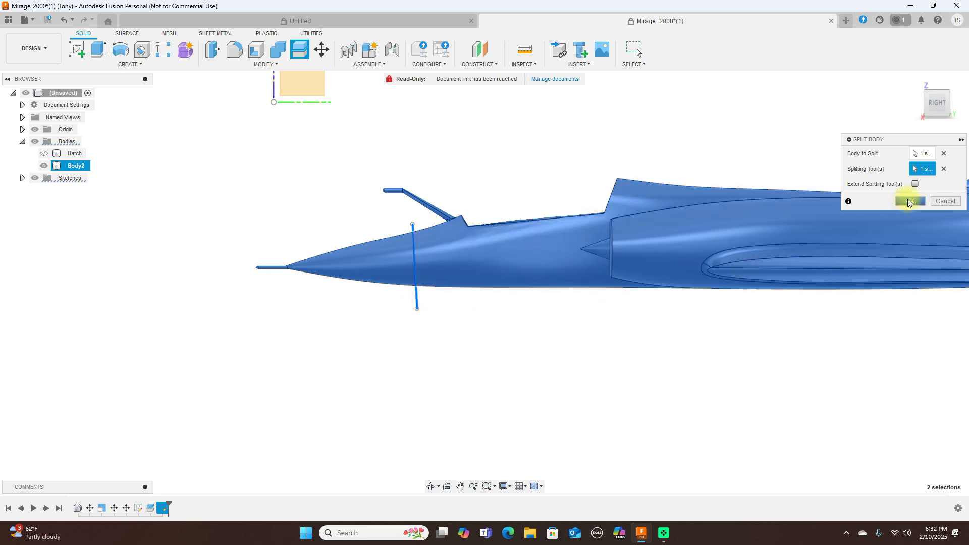
pyautogui.click(907, 201)
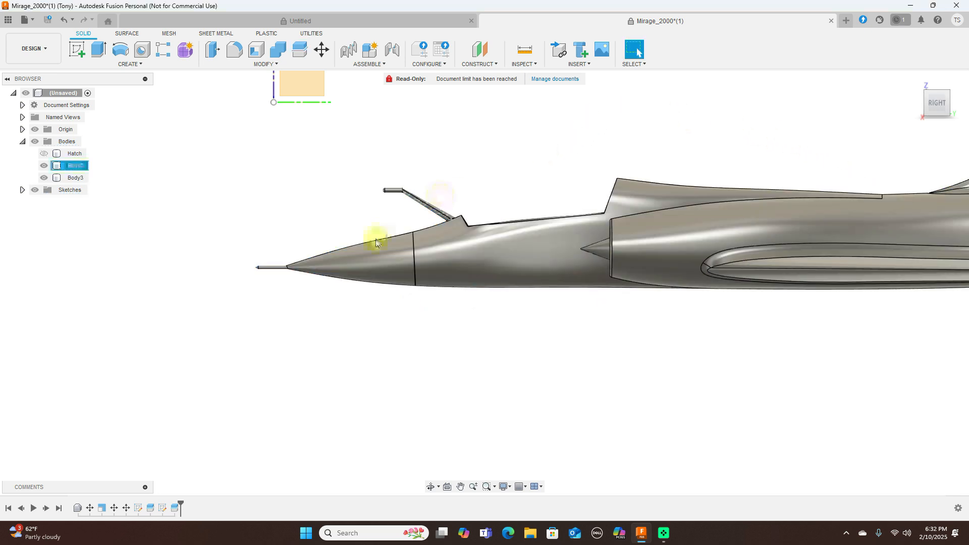
# - Rename the separated nose cone body, Body3, as Nose
pyautogui.doubleClick(73, 178)
pyautogui.press('BackSpace')
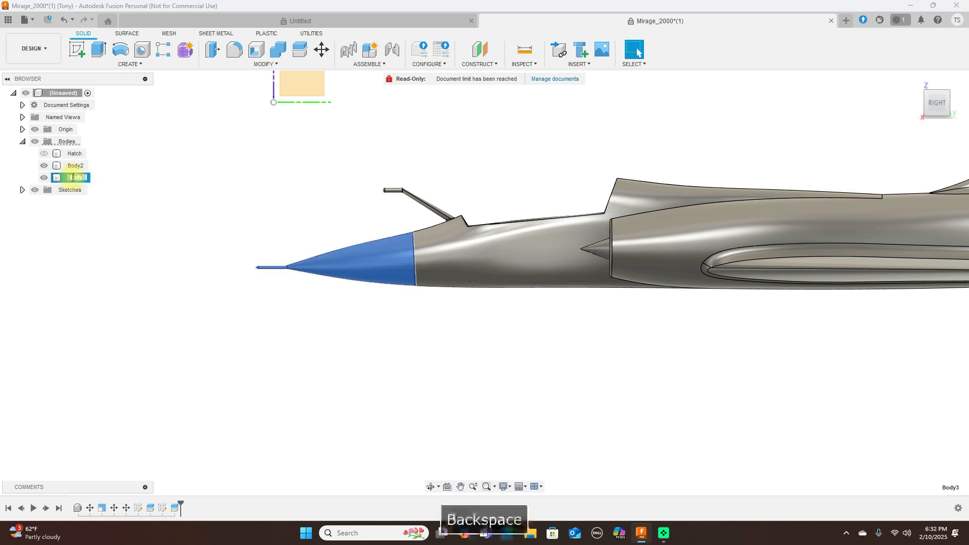
pyautogui.write('No')
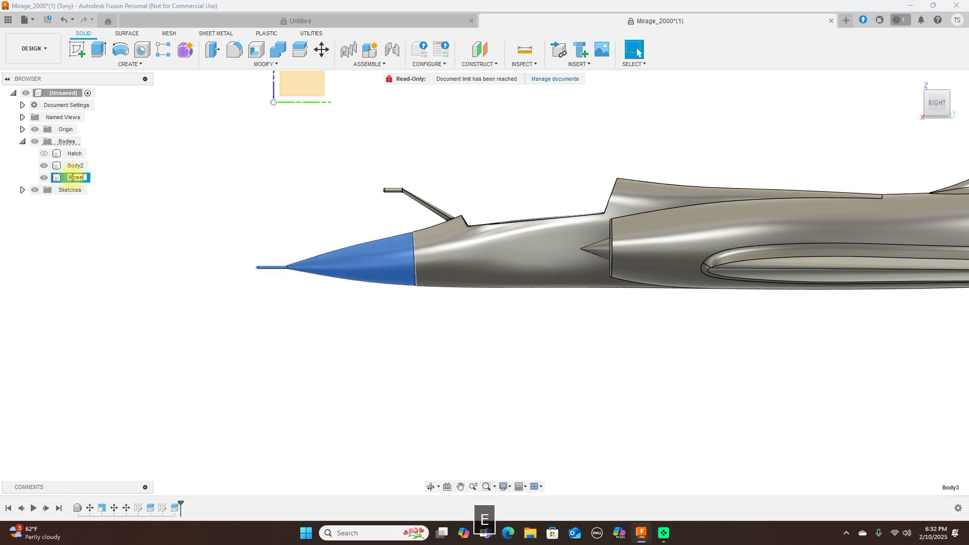
pyautogui.write('se')
pyautogui.press('Return')
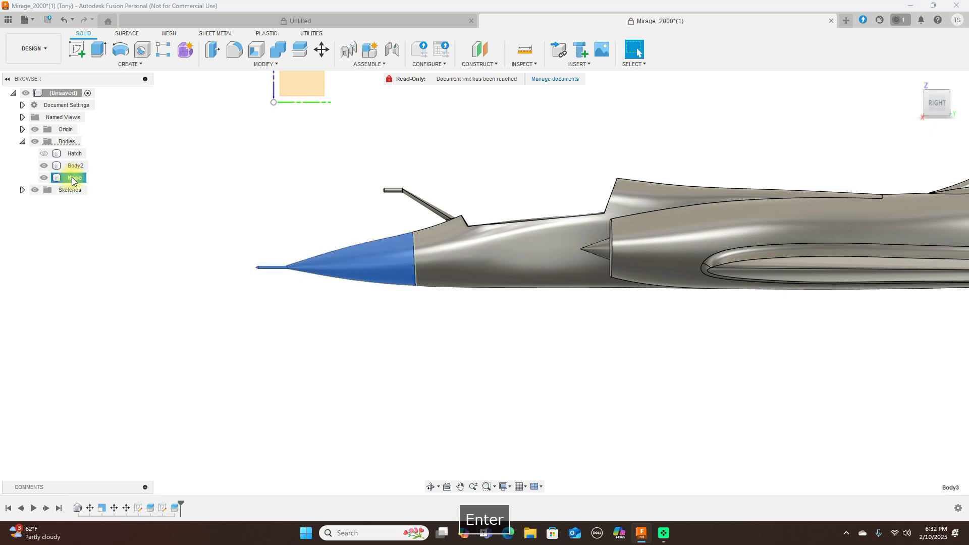
pyautogui.click(201, 283)
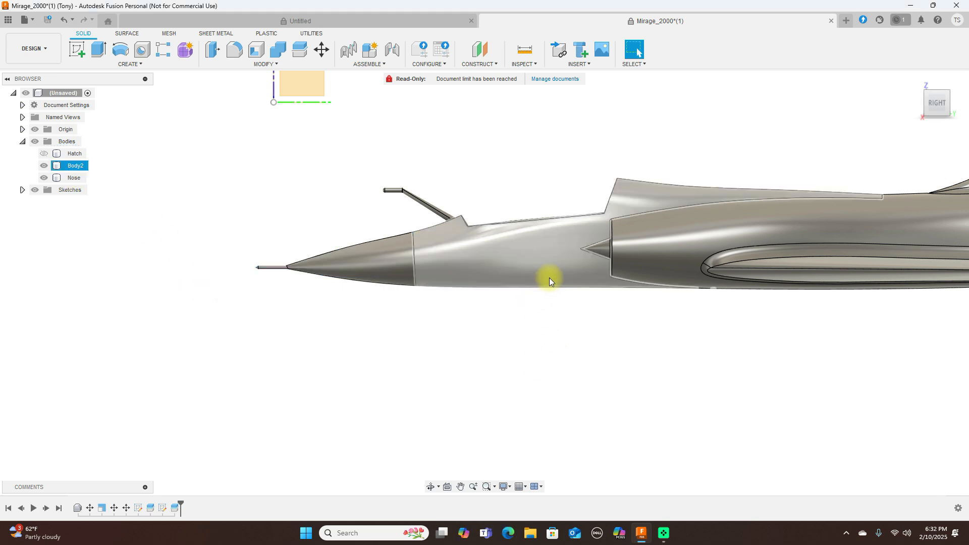
# - Hide Body2 and look at the flat cut face of the nose cone from the back view
pyautogui.click(44, 165)
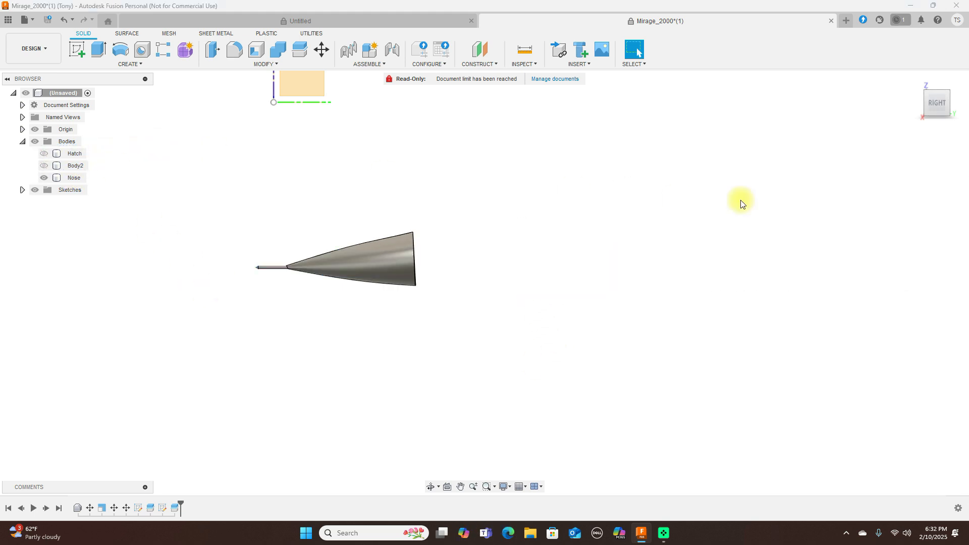
pyautogui.click(949, 108)
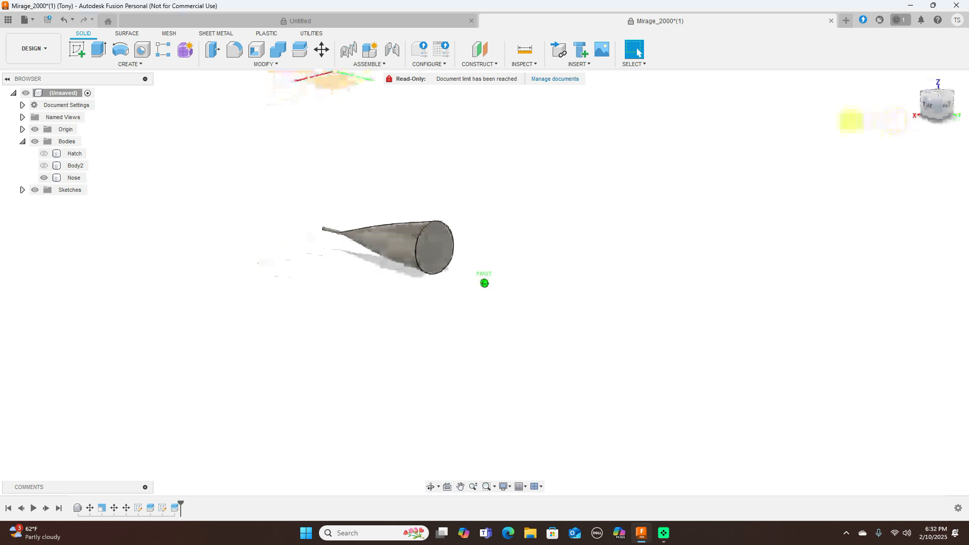
pyautogui.click(945, 104)
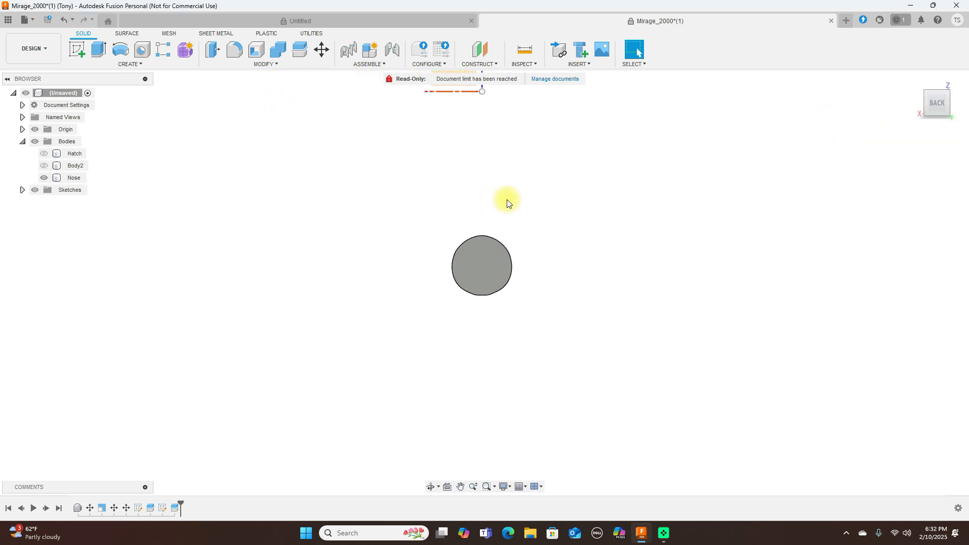
pyautogui.scroll(3, 585, 267)
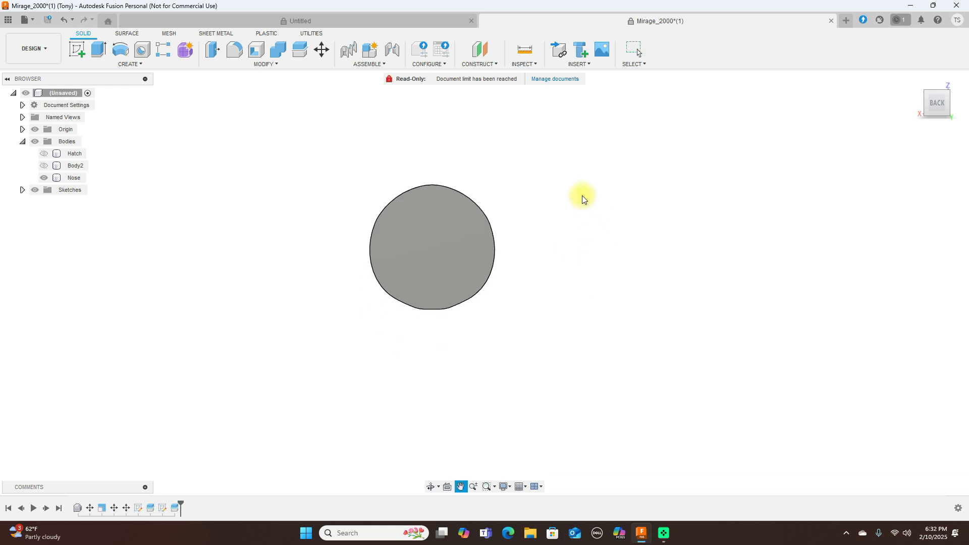
pyautogui.scroll(3, 580, 197)
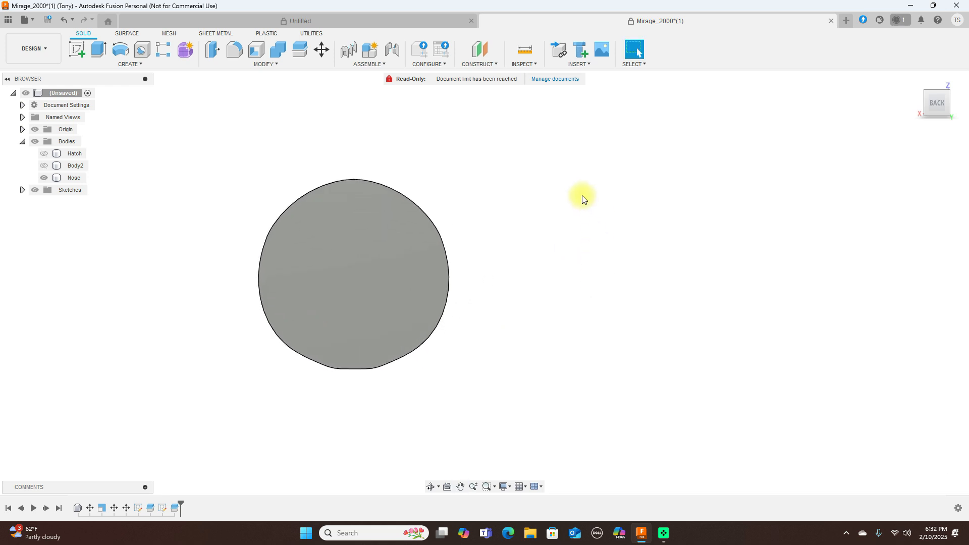
# - Try to offset the outline of the nose cone's cut face in a new sketch on that face
pyautogui.click(367, 280)
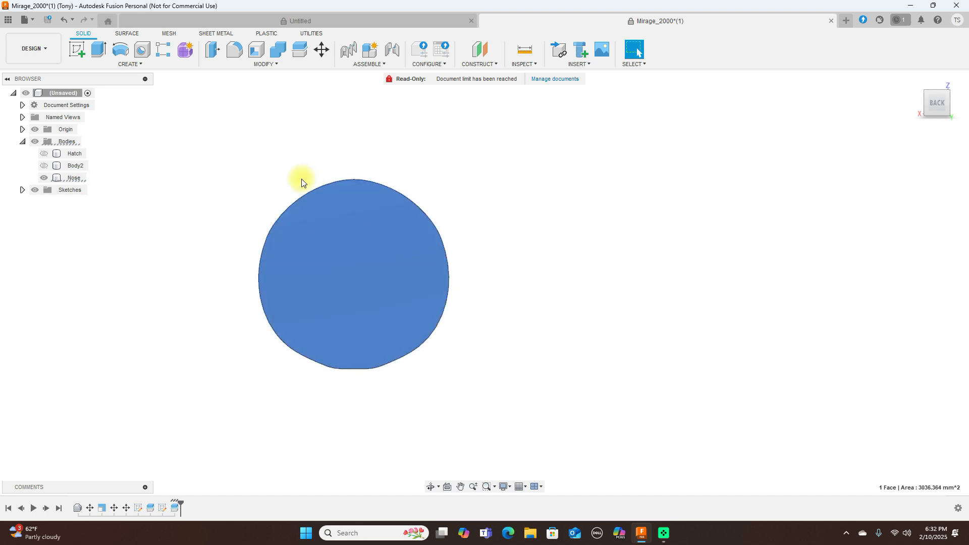
pyautogui.click(78, 51)
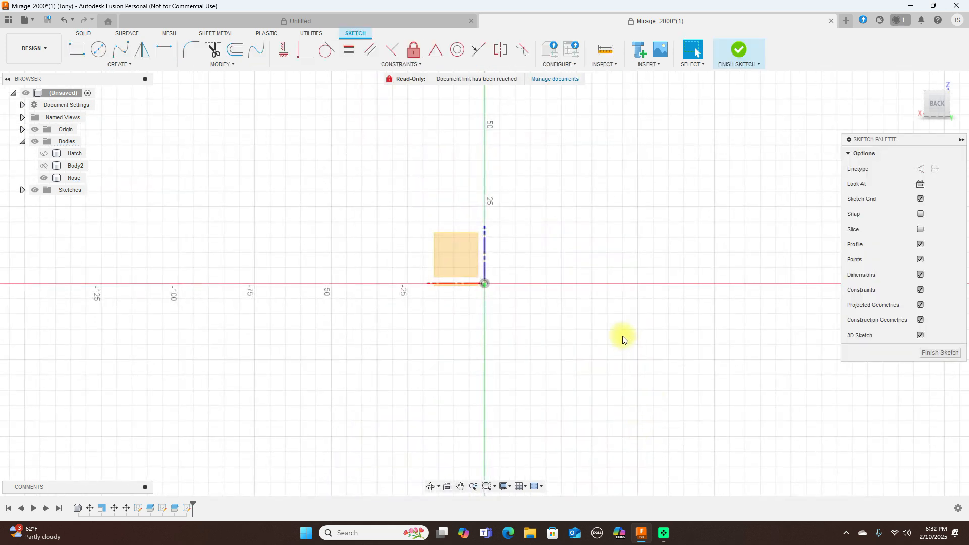
pyautogui.moveTo(631, 390)
pyautogui.mouseDown(button='middle')
pyautogui.moveTo(558, 151)
pyautogui.moveTo(623, 411)
pyautogui.moveTo(626, 259)
pyautogui.mouseUp(button='middle')
pyautogui.scroll(-1, 626, 260)
pyautogui.scroll(1, 624, 258)
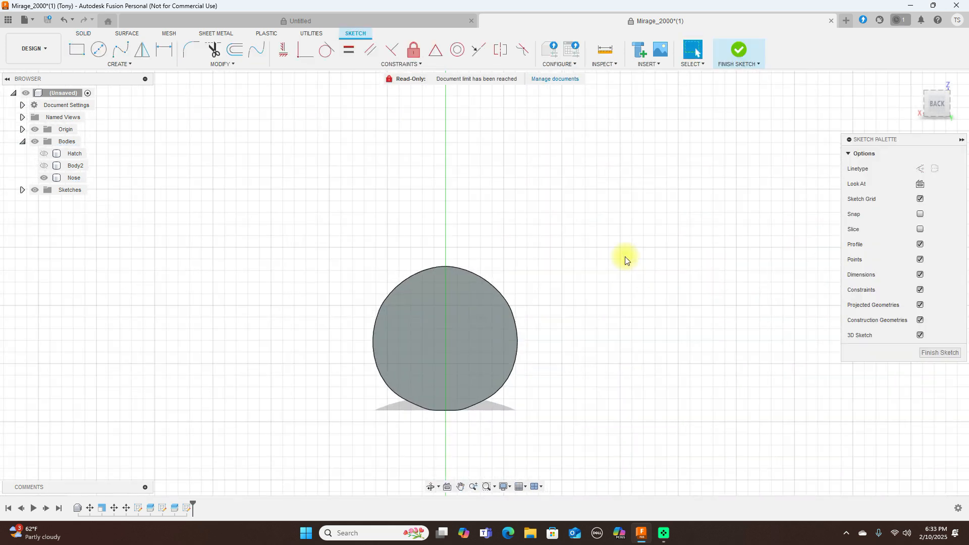
pyautogui.moveTo(616, 255); pyautogui.dragTo(622, 203, button='middle')
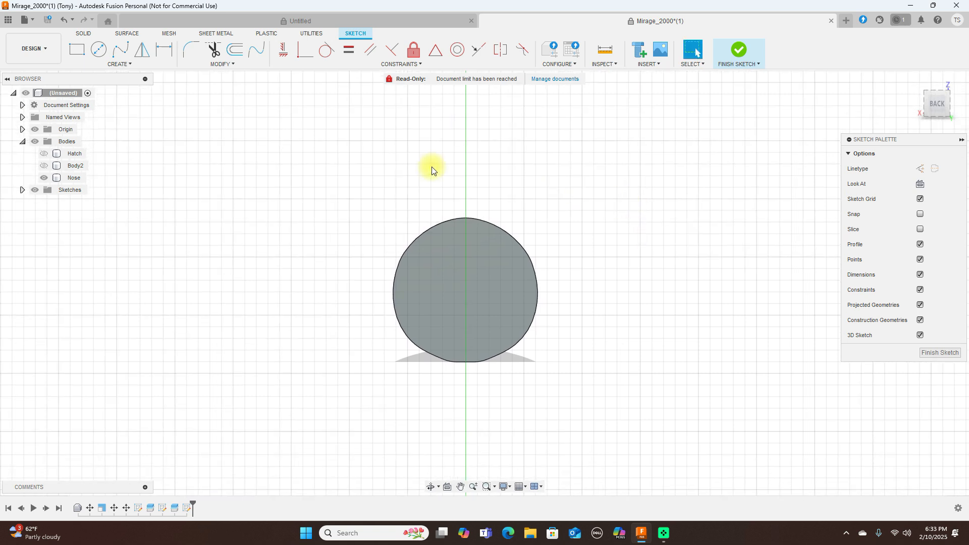
pyautogui.click(236, 53)
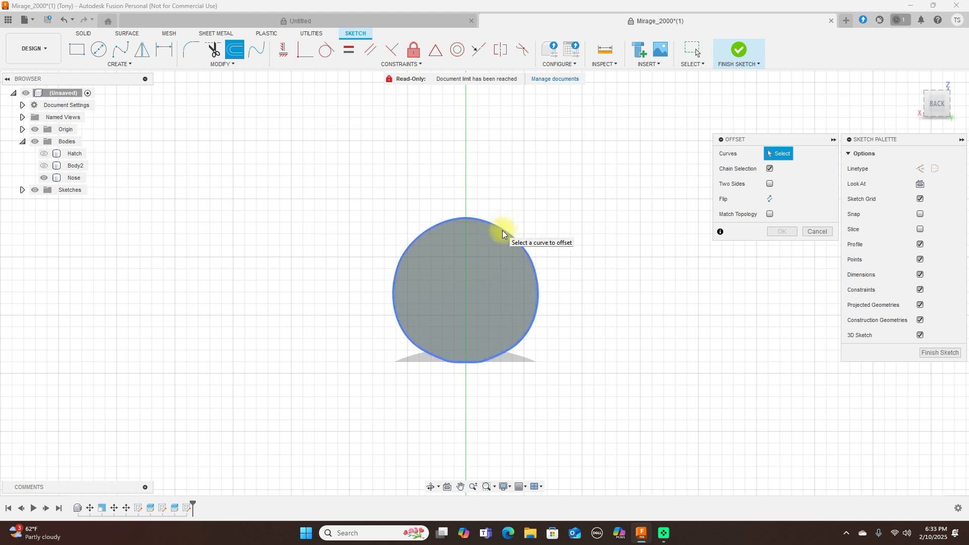
pyautogui.click(805, 231)
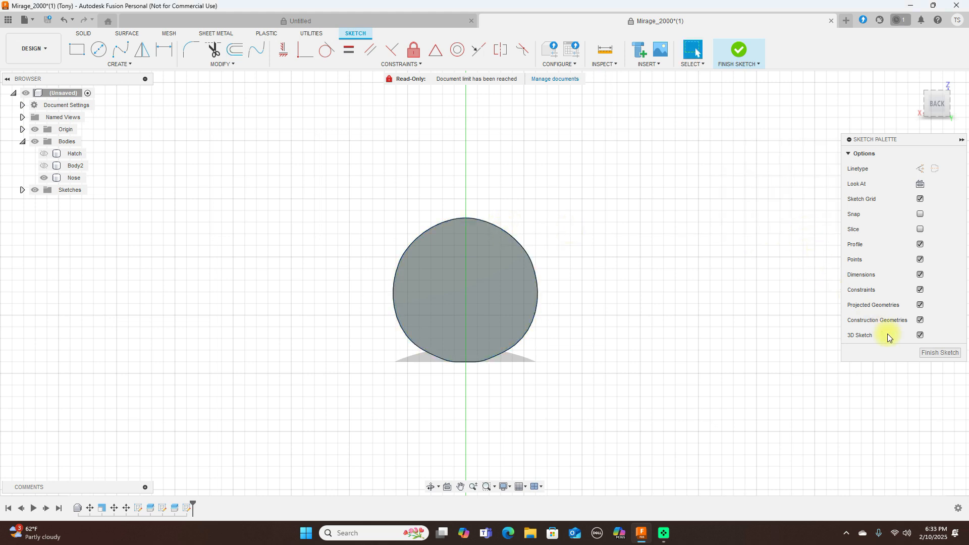
pyautogui.rightClick(716, 270)
pyautogui.click(684, 270)
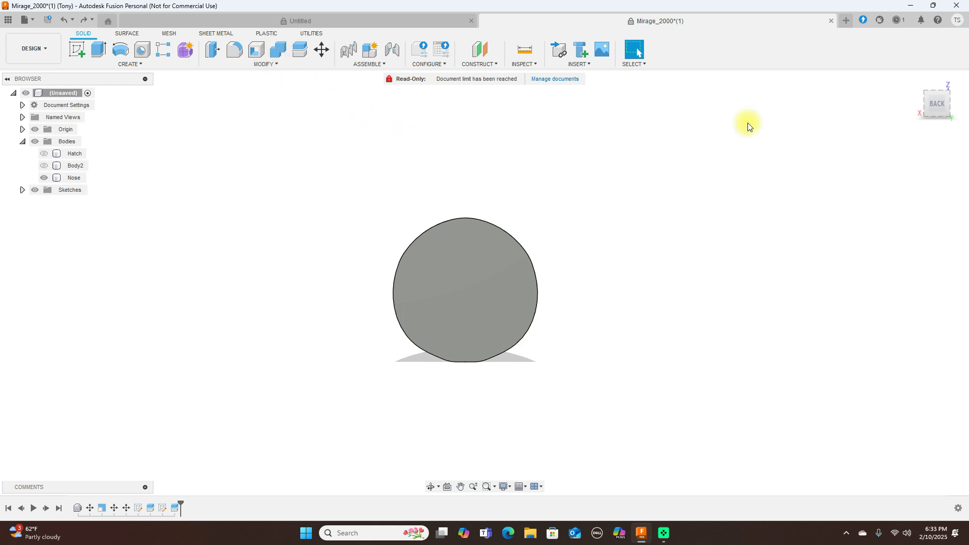
# - Shell the whole nose cone body toward the inside with a 1 mm wall thickness
pyautogui.click(925, 105)
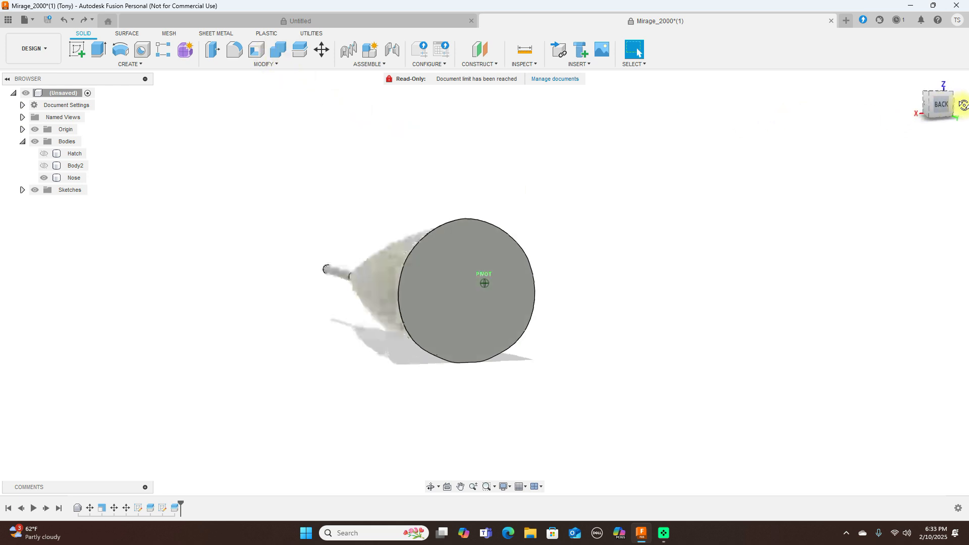
pyautogui.click(926, 105)
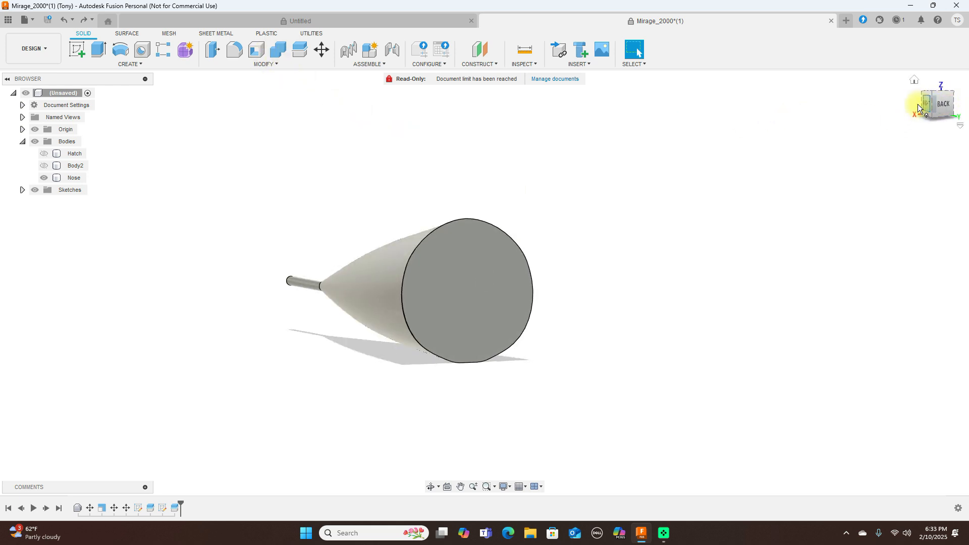
pyautogui.click(256, 49)
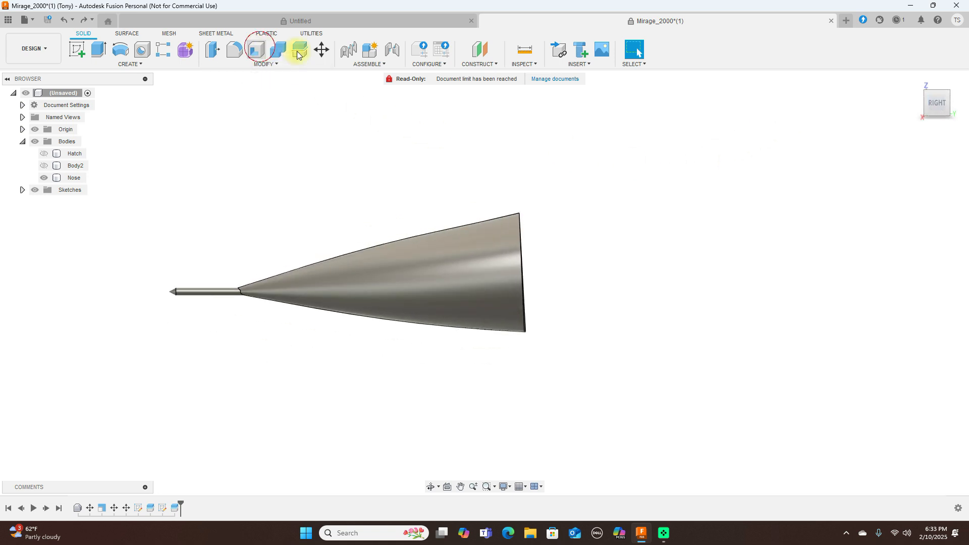
pyautogui.click(520, 251)
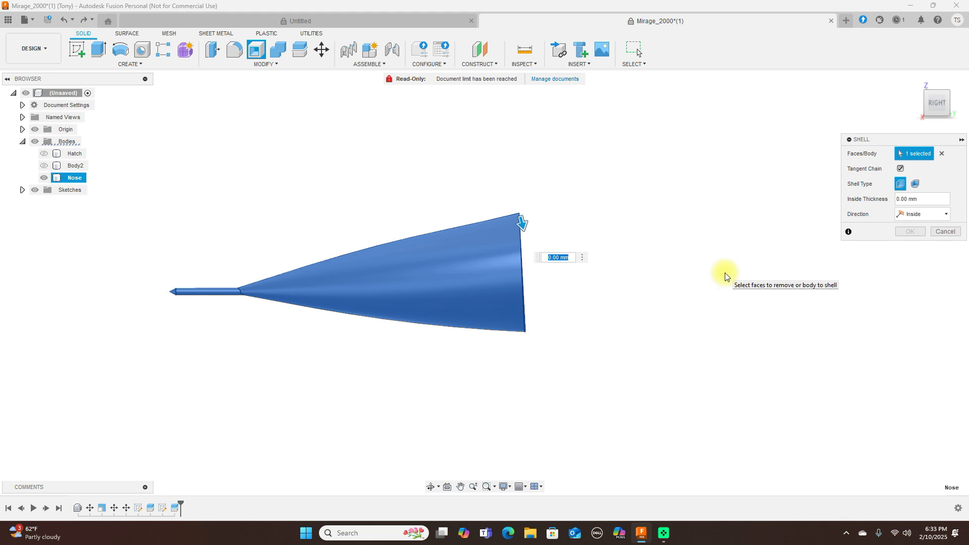
pyautogui.write('1')
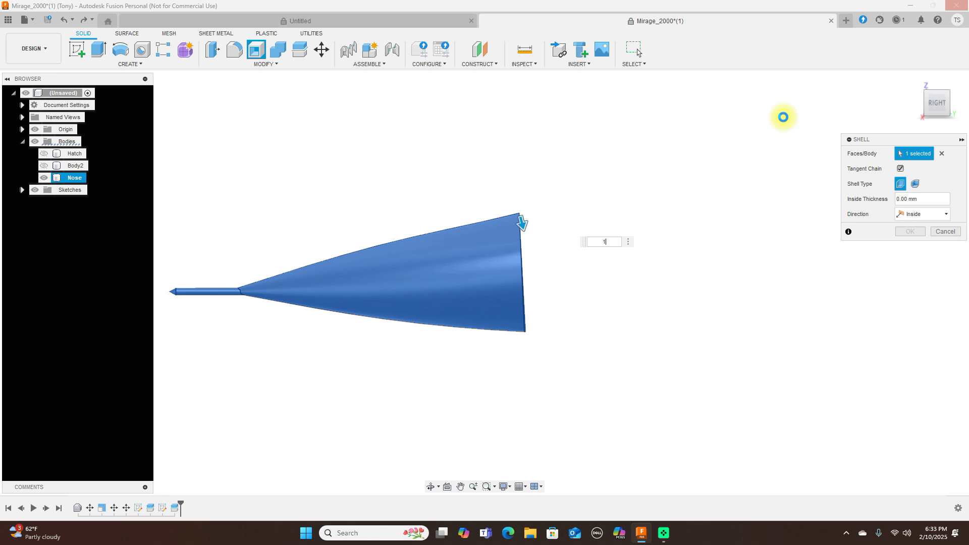
pyautogui.click(783, 117)
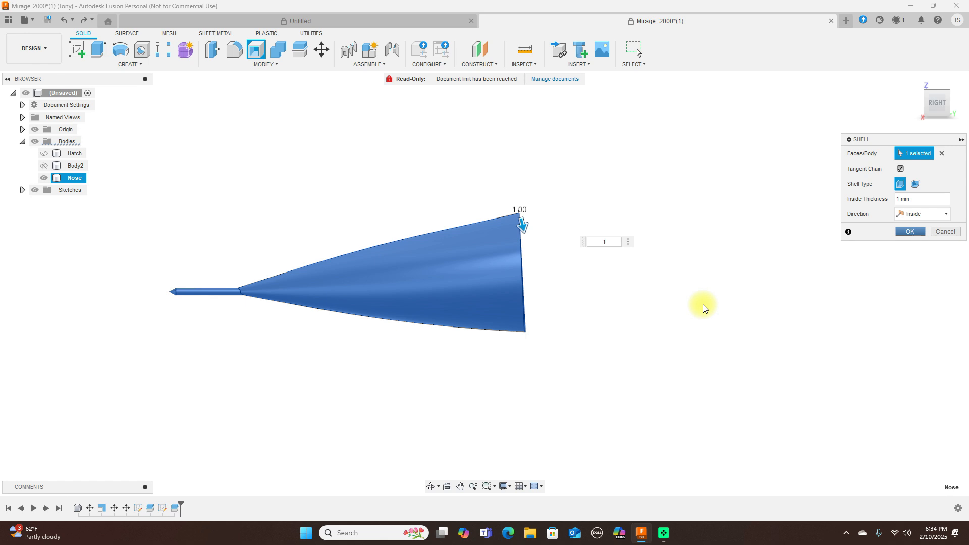
pyautogui.press('Return')
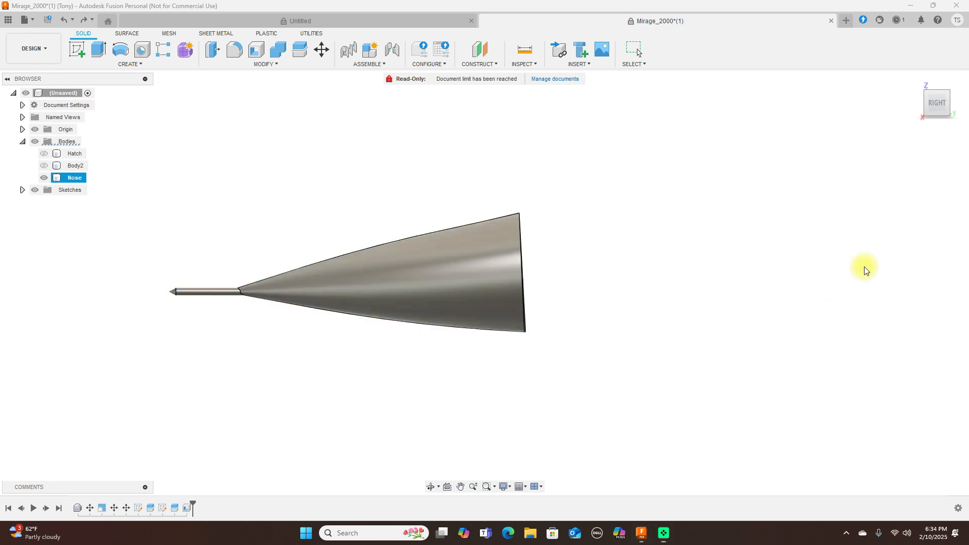
# - Inspect the inside of the nose cone with a temporary section analysis on the XZ plane, offset 100 mm, without keeping the analysis
pyautogui.moveTo(934, 101)
pyautogui.mouseDown()
pyautogui.moveTo(896, 107)
pyautogui.moveTo(907, 122)
pyautogui.mouseUp()
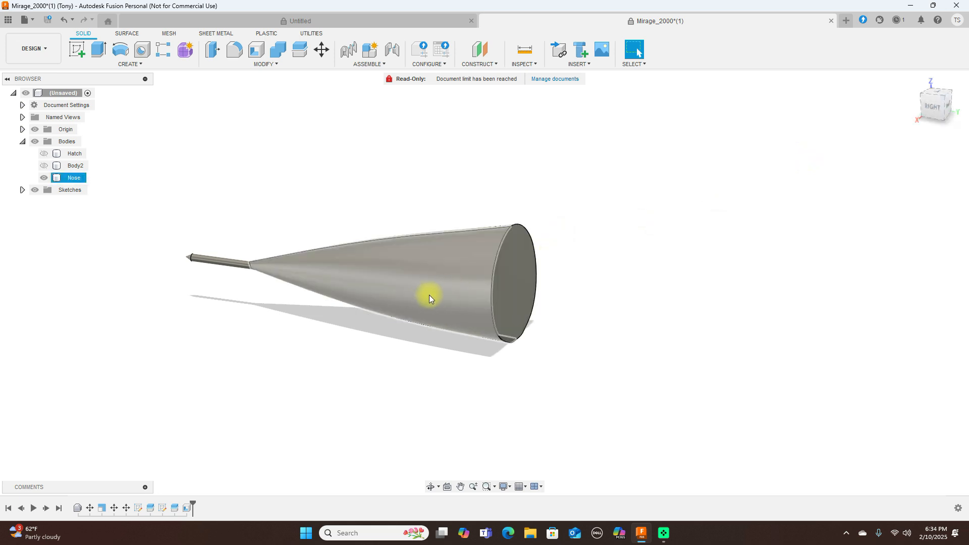
pyautogui.click(933, 104)
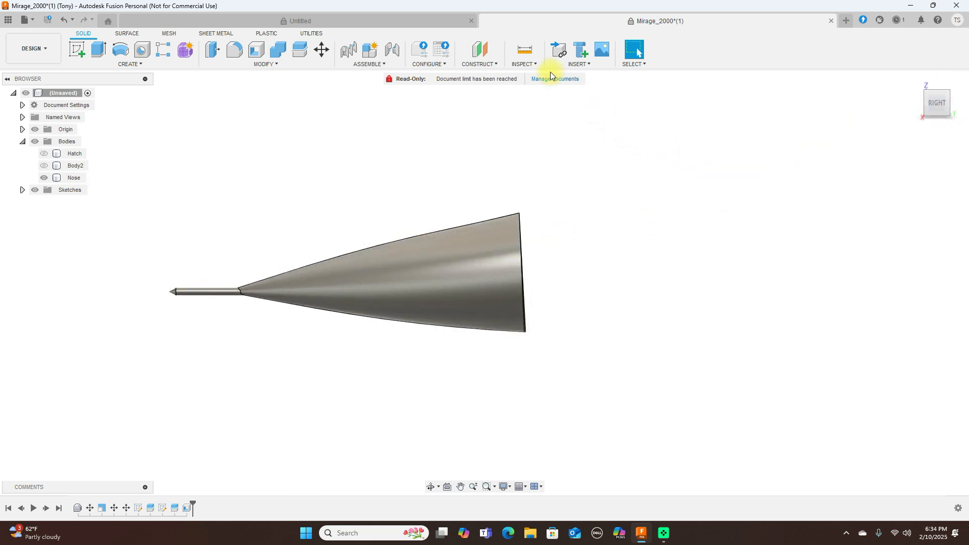
pyautogui.click(535, 65)
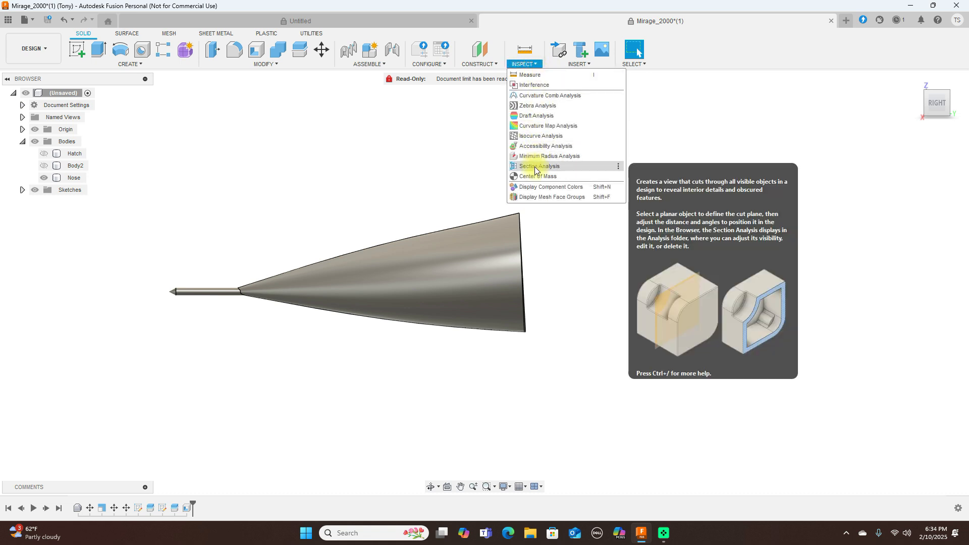
pyautogui.click(536, 166)
pyautogui.scroll(-3, 761, 199)
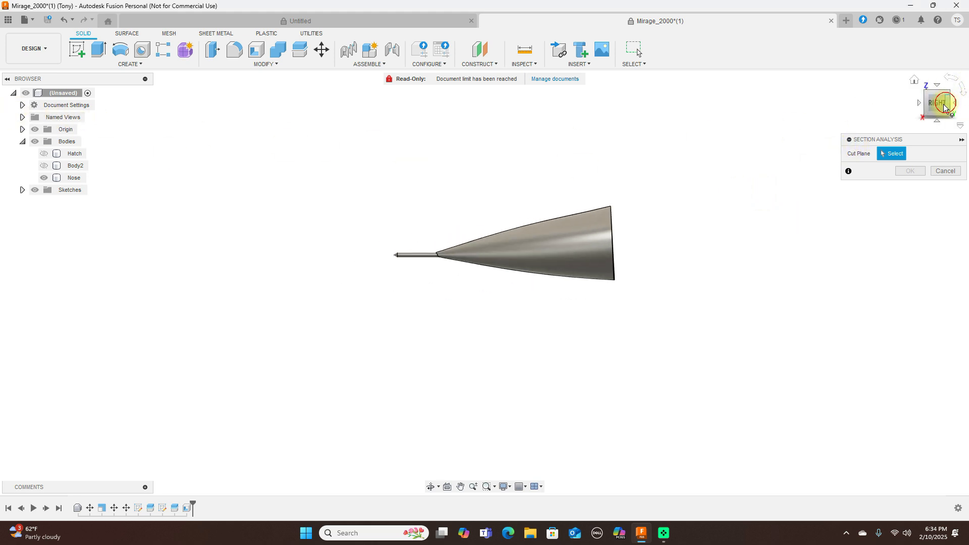
pyautogui.moveTo(934, 97); pyautogui.dragTo(861, 119)
pyautogui.scroll(-2, 675, 248)
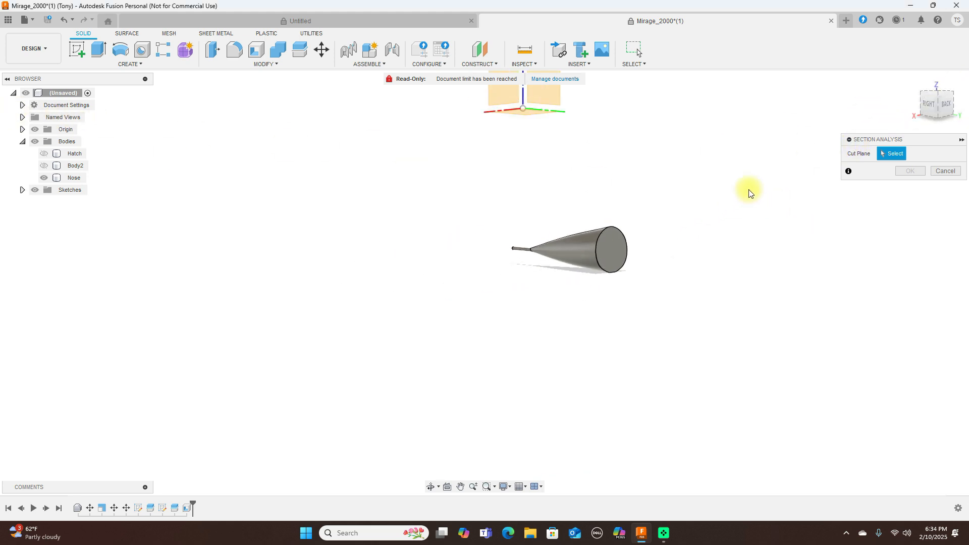
pyautogui.click(515, 97)
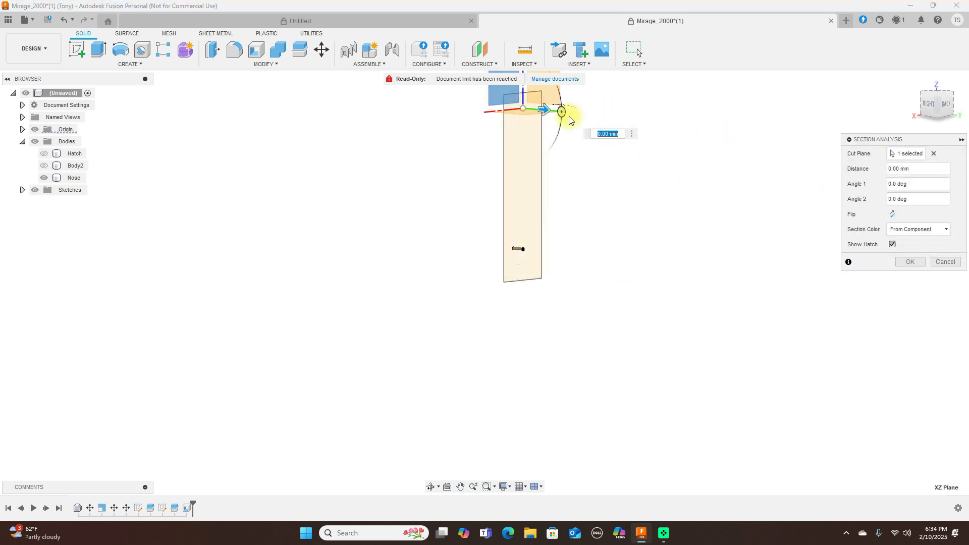
pyautogui.moveTo(544, 110); pyautogui.dragTo(599, 114)
pyautogui.scroll(5, 620, 216)
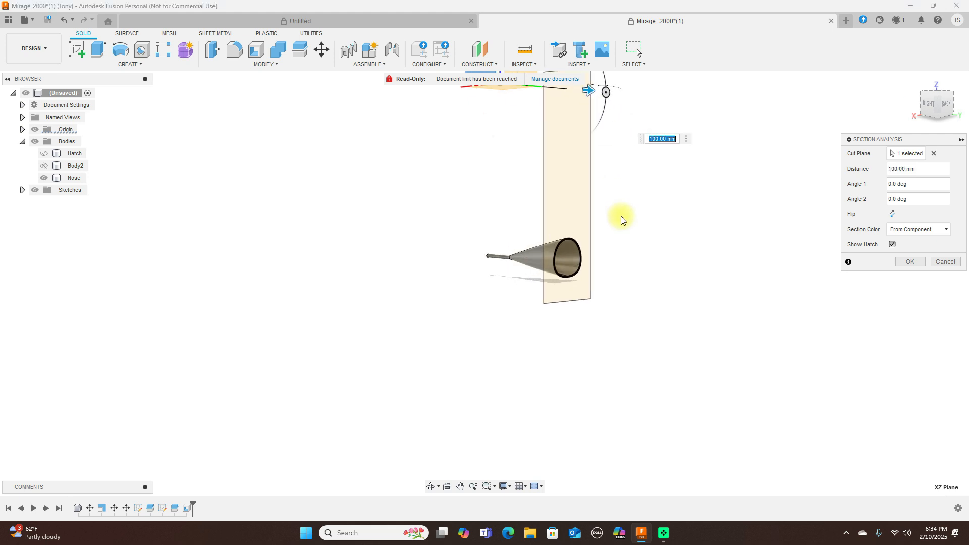
pyautogui.scroll(-5, 644, 215)
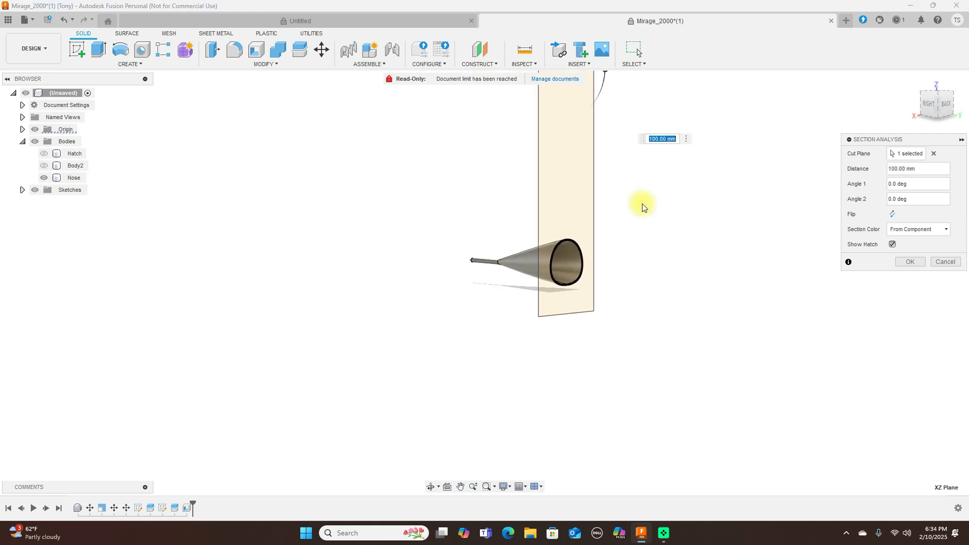
pyautogui.moveTo(685, 199); pyautogui.dragTo(639, 281, button='middle')
pyautogui.moveTo(551, 159); pyautogui.dragTo(631, 169)
pyautogui.click(945, 261)
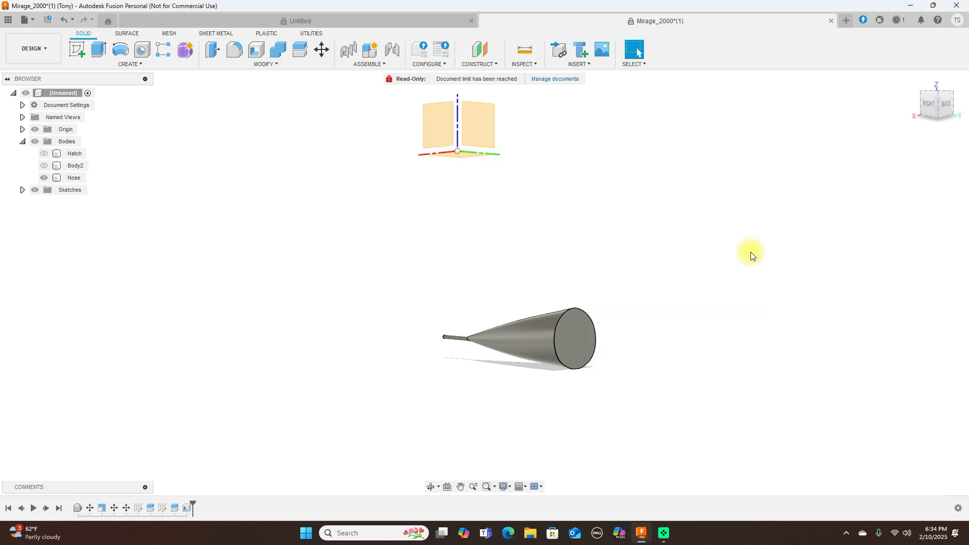
# - Create a new sketch on the flat cut face at the back of the nose cone
pyautogui.click(940, 105)
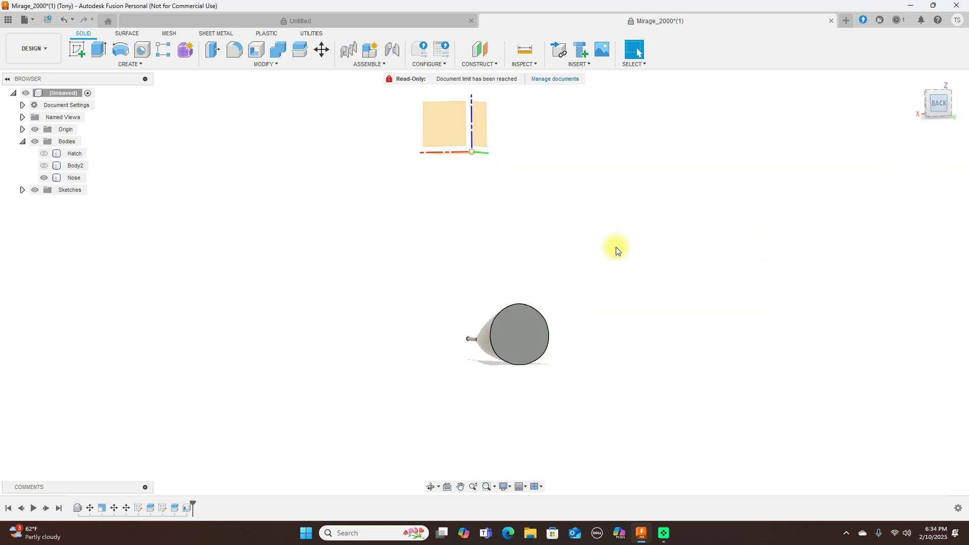
pyautogui.moveTo(612, 259); pyautogui.dragTo(651, 204, button='middle')
pyautogui.scroll(4, 651, 204)
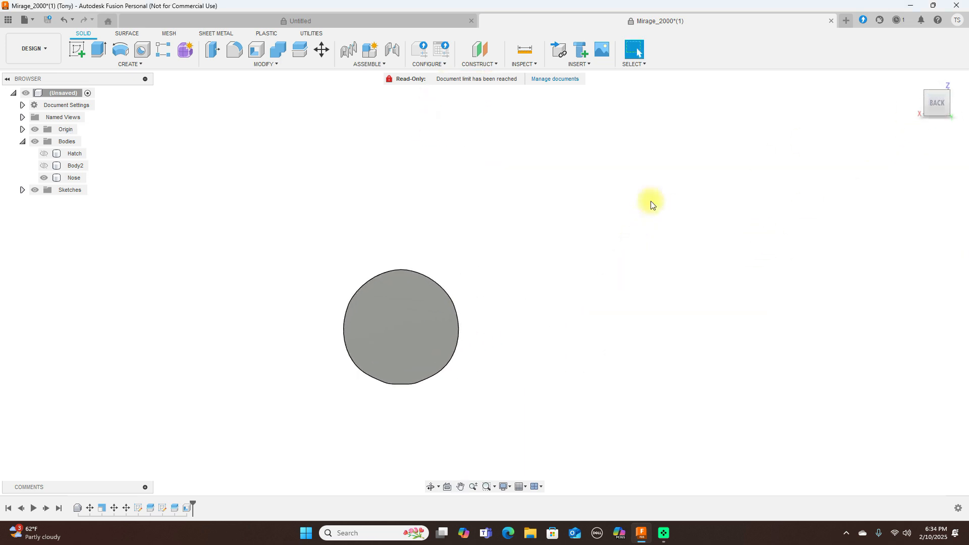
pyautogui.moveTo(611, 228); pyautogui.dragTo(671, 188, button='middle')
pyautogui.scroll(1, 670, 188)
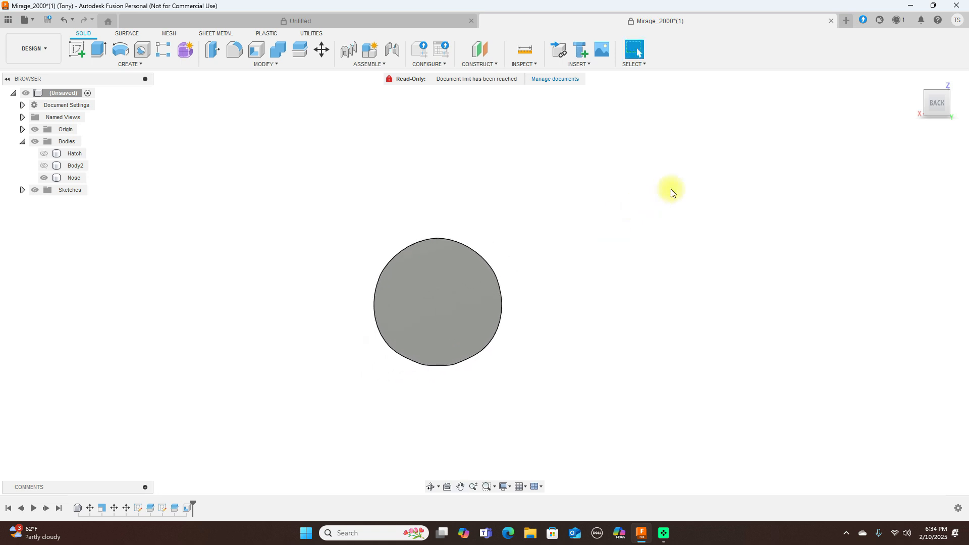
pyautogui.scroll(1, 568, 178)
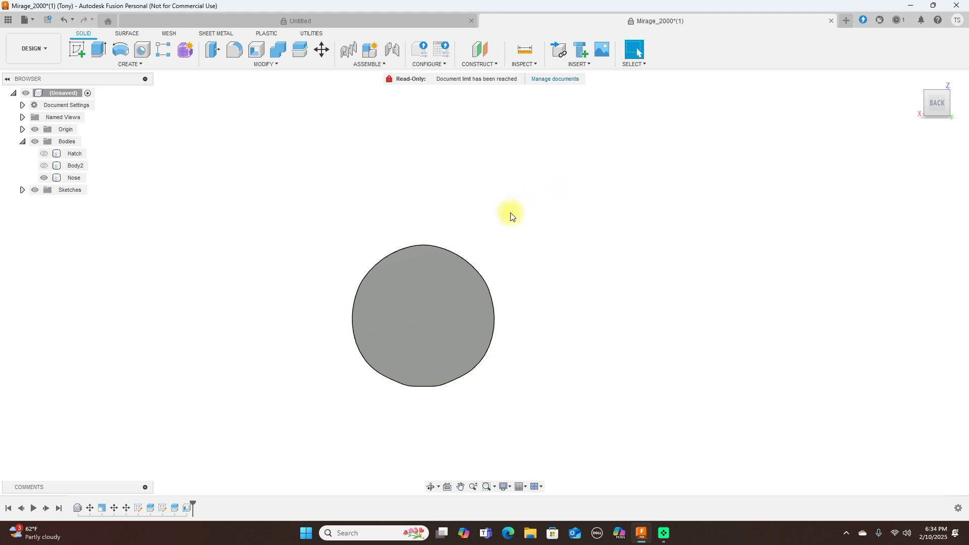
pyautogui.scroll(1, 510, 214)
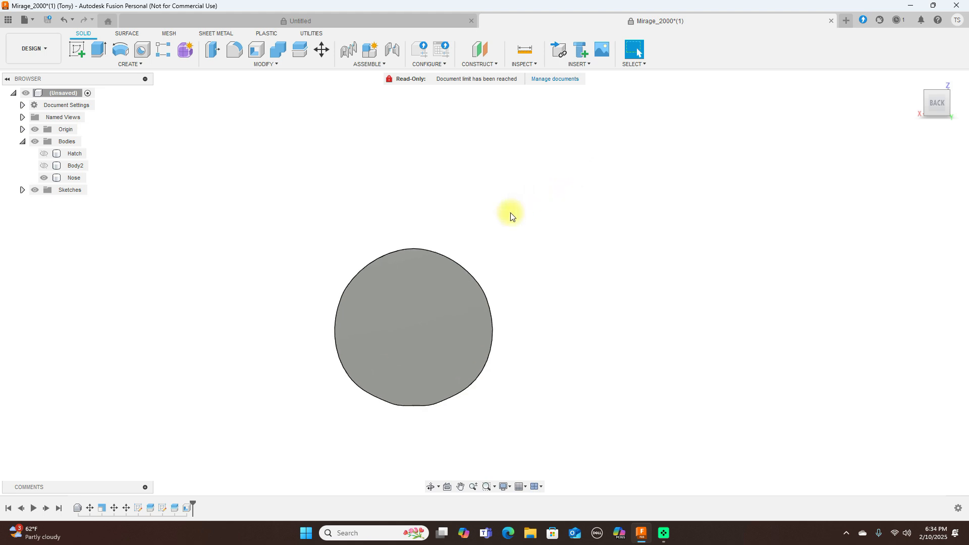
pyautogui.click(434, 298)
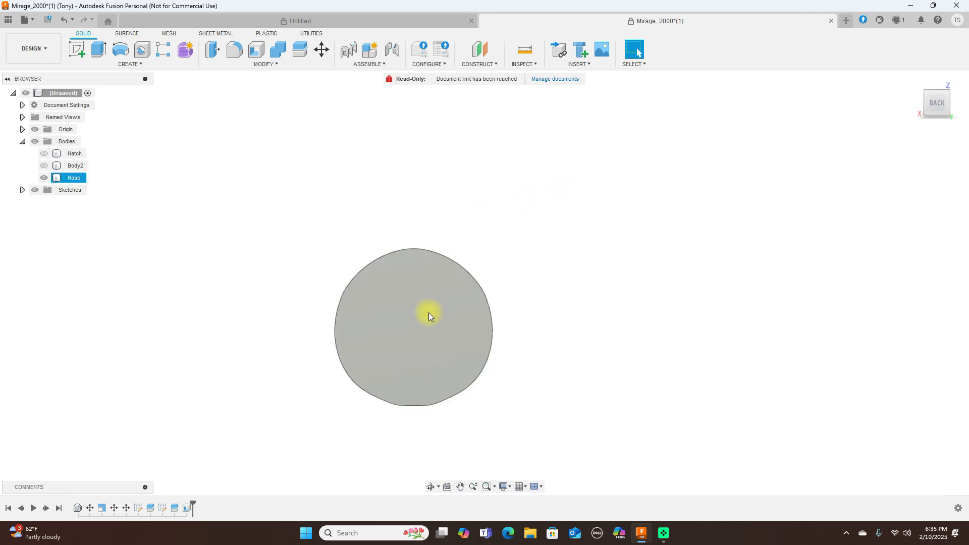
pyautogui.click(429, 313)
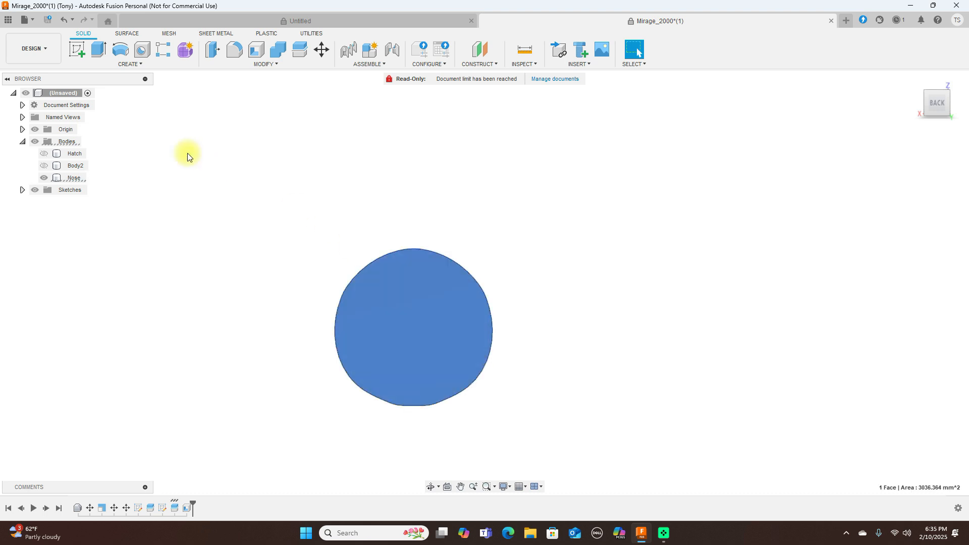
pyautogui.click(77, 49)
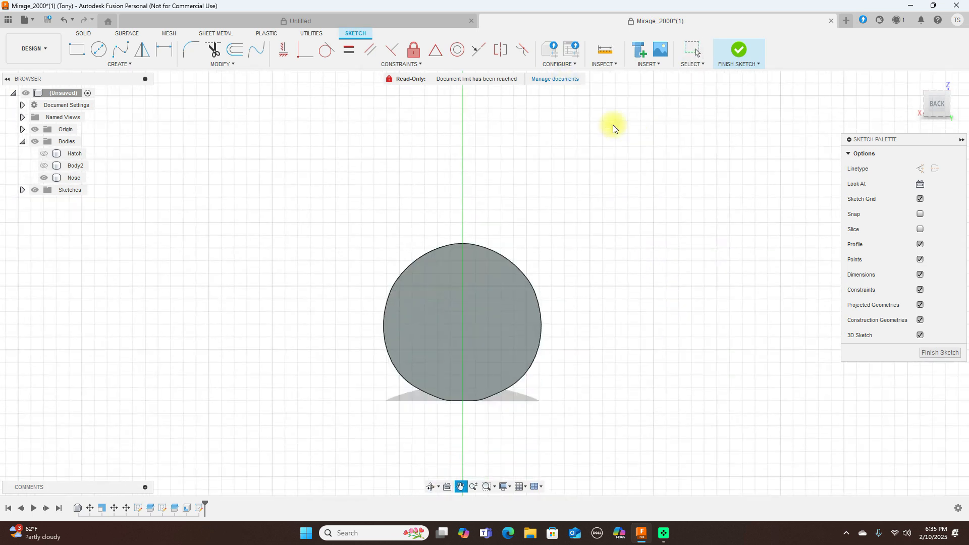
pyautogui.scroll(2, 619, 212)
pyautogui.moveTo(571, 210); pyautogui.dragTo(633, 236, button='middle')
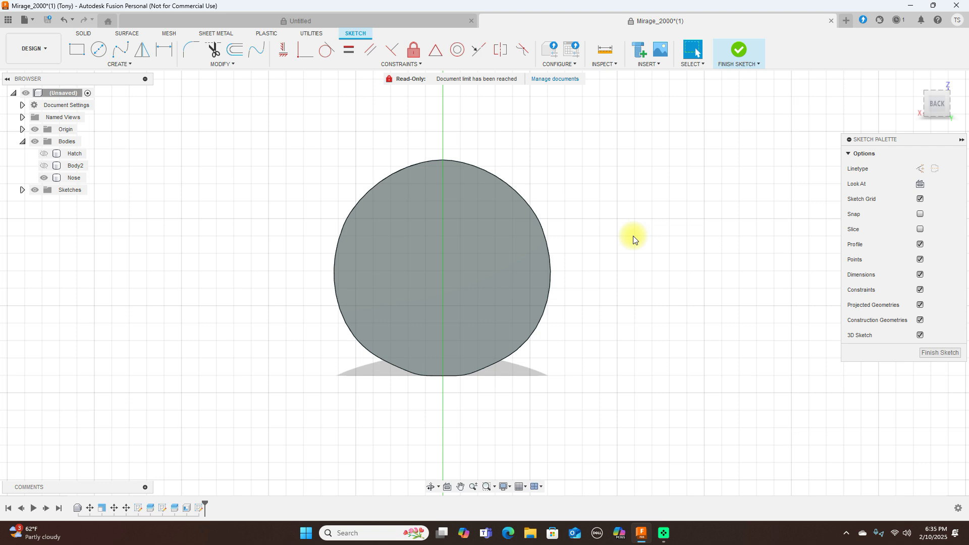
# - Offset the outline of the nose cone's cut face 1 mm inward and finish the sketch
pyautogui.click(234, 49)
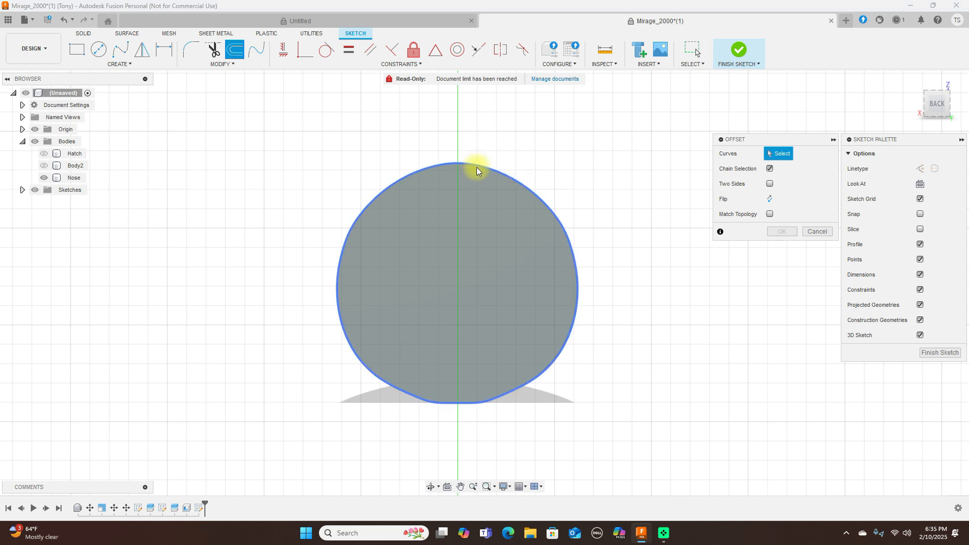
pyautogui.click(477, 168)
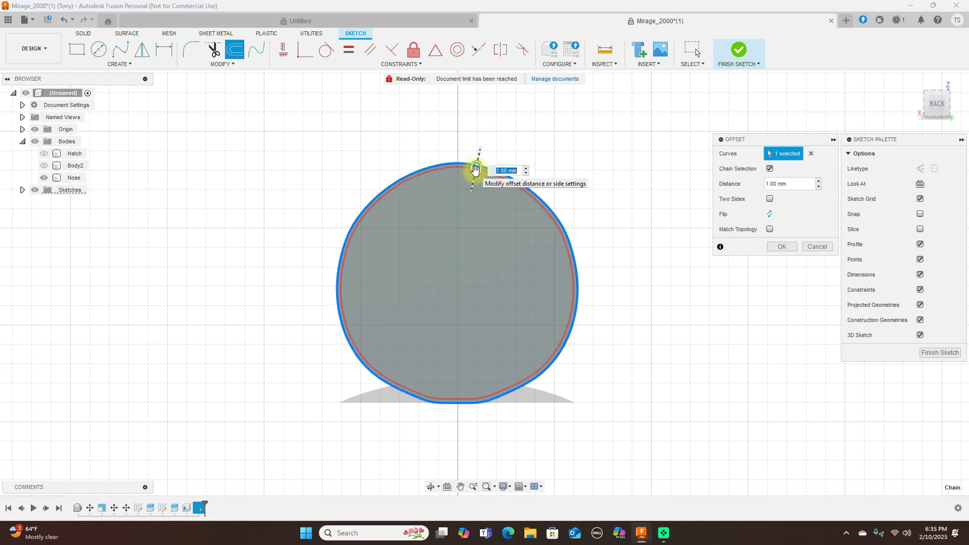
pyautogui.press('BackSpace')
pyautogui.write('1')
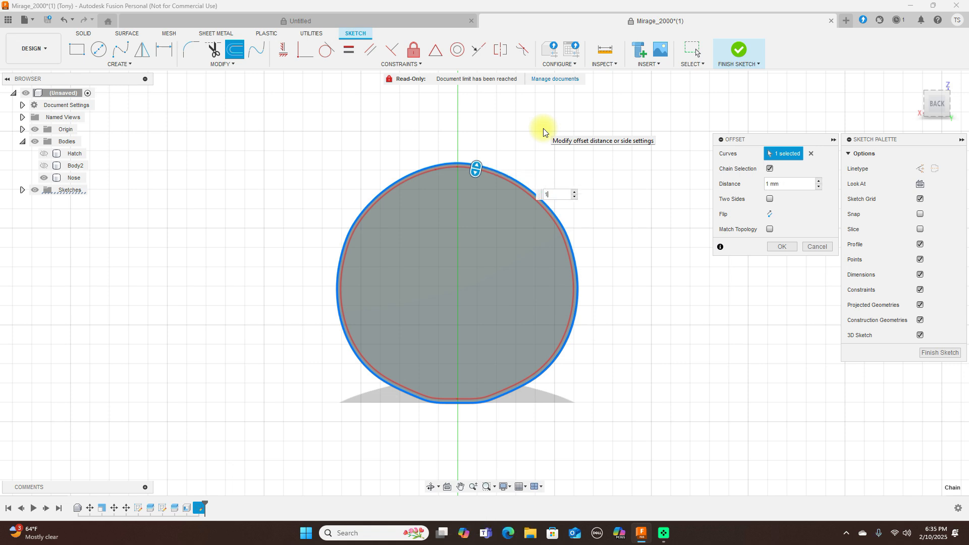
pyautogui.click(783, 247)
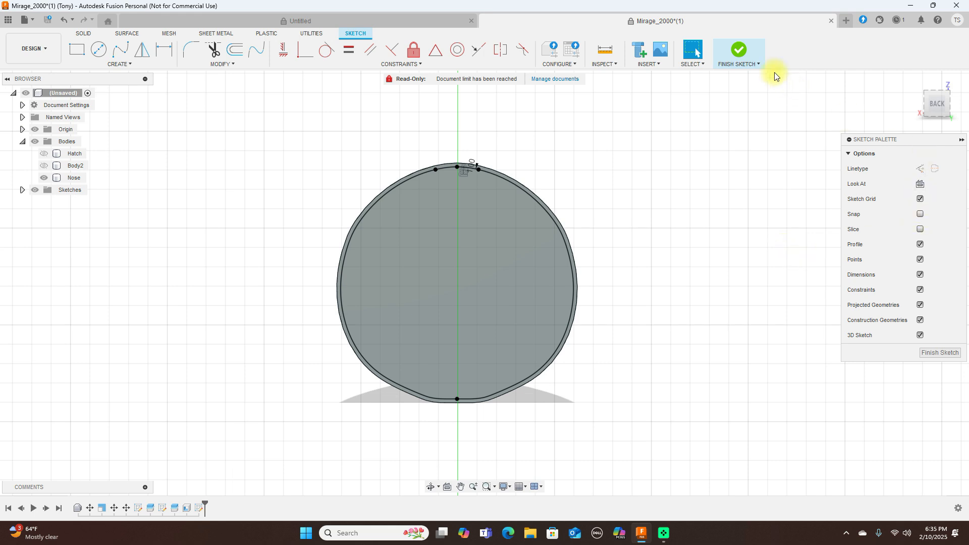
pyautogui.click(738, 50)
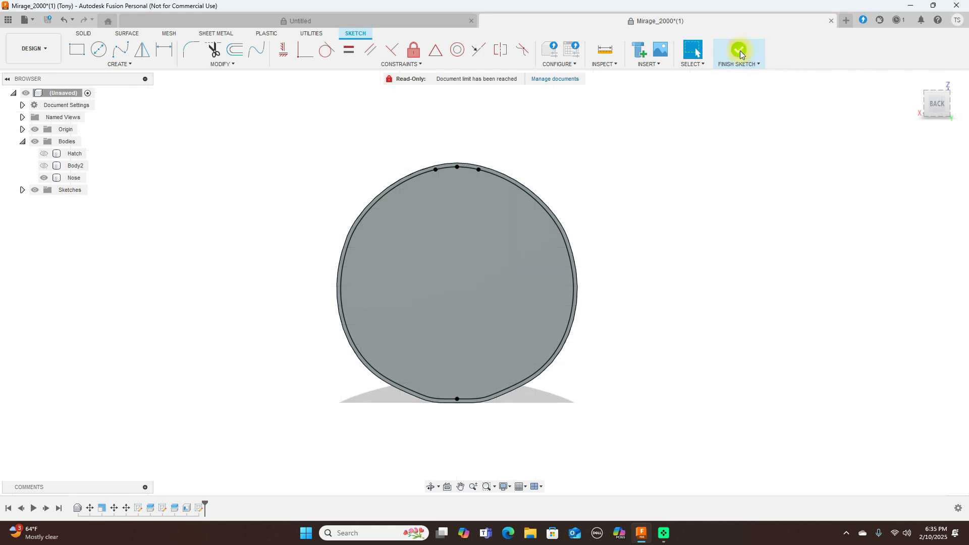
# - Extrude the inner offset profile on the back of the nose cone 2 mm outward, joined to the nose as a lip
pyautogui.click(930, 106)
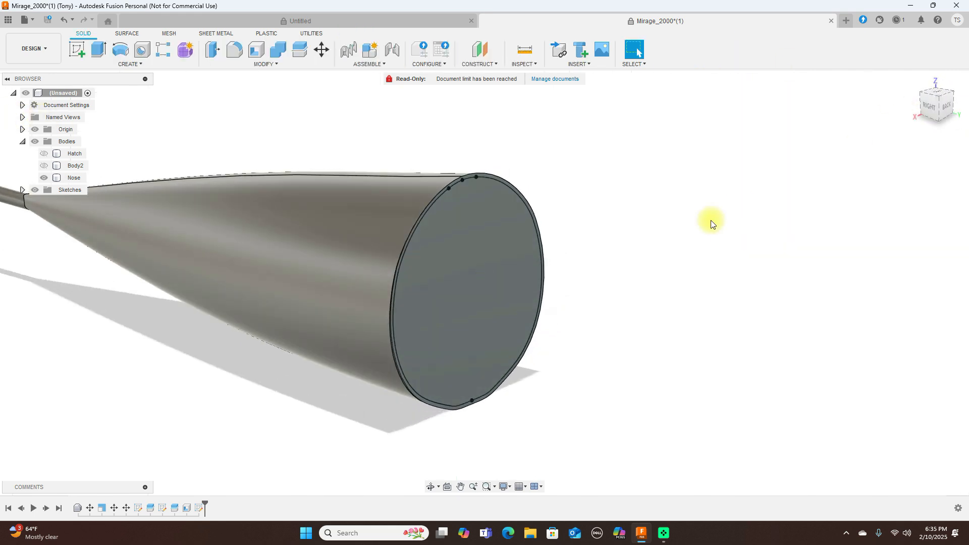
pyautogui.scroll(-2, 712, 222)
pyautogui.press('e')
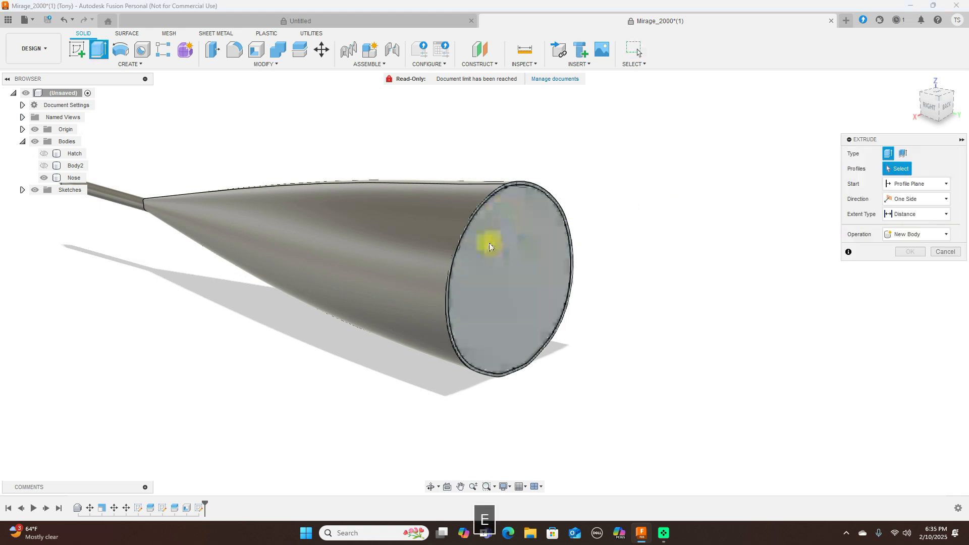
pyautogui.scroll(4, 547, 177)
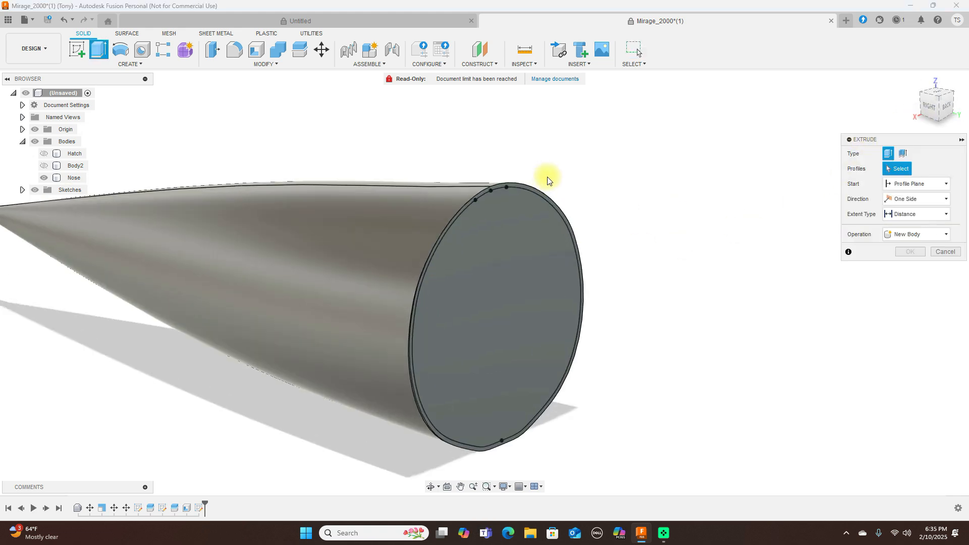
pyautogui.click(523, 222)
pyautogui.scroll(-4, 707, 247)
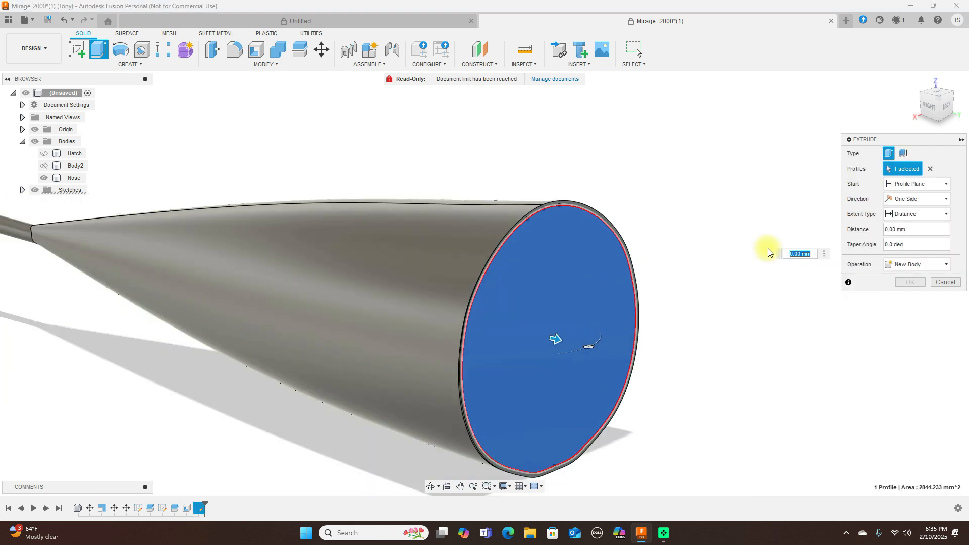
pyautogui.moveTo(609, 315); pyautogui.dragTo(623, 319)
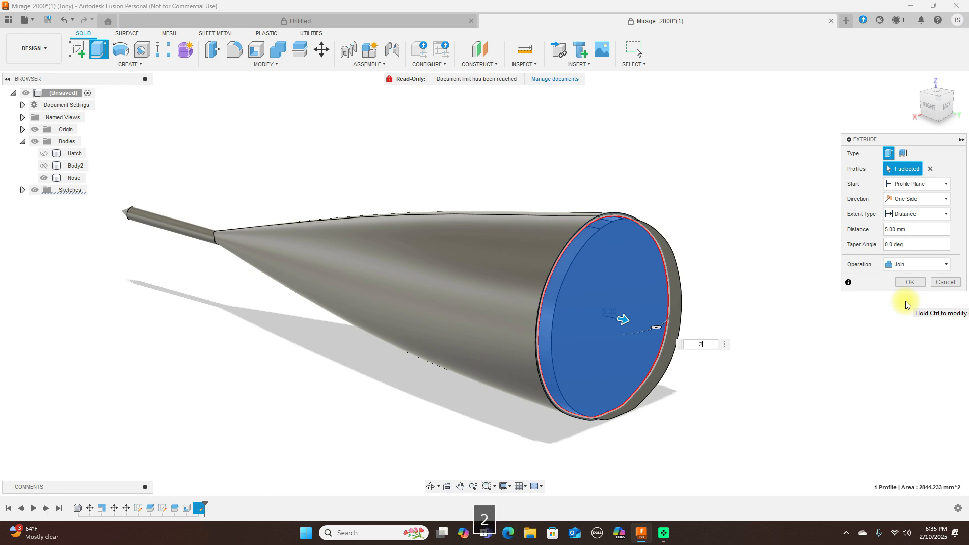
pyautogui.write('2')
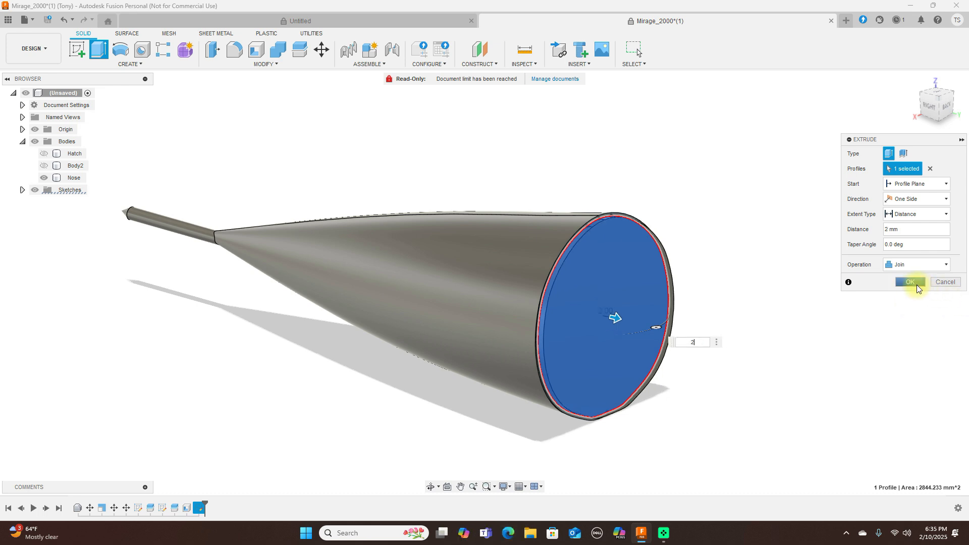
pyautogui.click(917, 284)
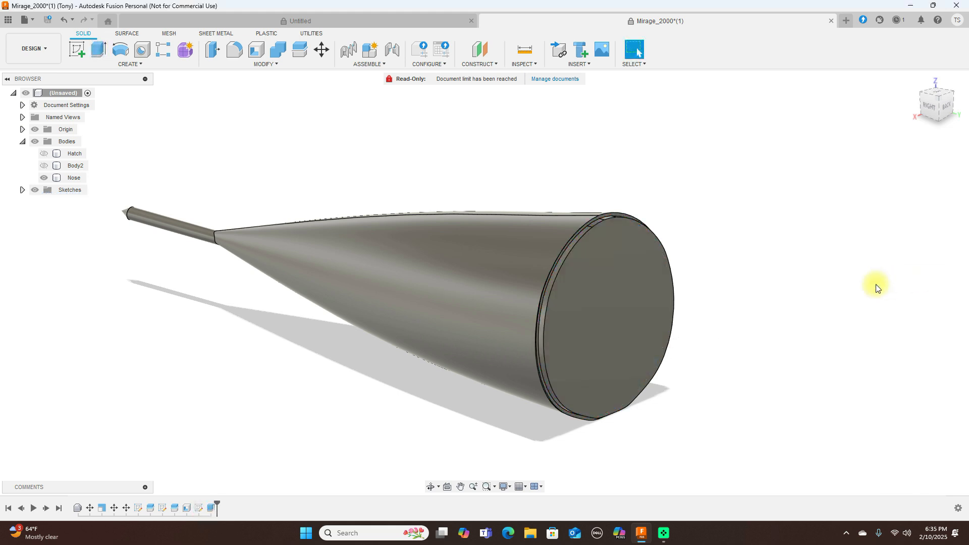
# - Show the main fuselage body, Body2, alongside the nose cone in a side view of the joint
pyautogui.moveTo(938, 114)
pyautogui.mouseDown()
pyautogui.moveTo(804, 86)
pyautogui.moveTo(861, 104)
pyautogui.moveTo(954, 107)
pyautogui.moveTo(18, 108)
pyautogui.mouseUp()
pyautogui.click(936, 107)
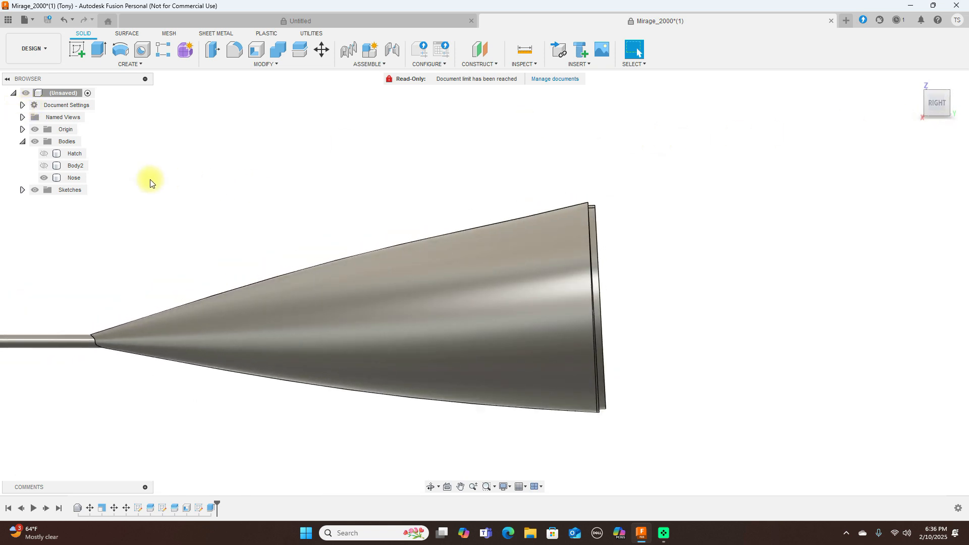
pyautogui.click(44, 166)
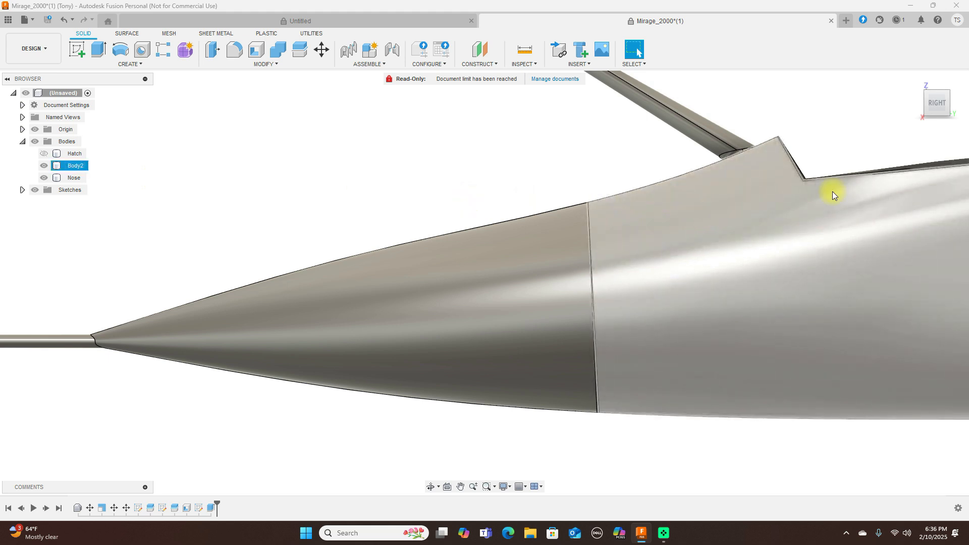
pyautogui.scroll(-1, 486, 125)
pyautogui.scroll(-1, 486, 125)
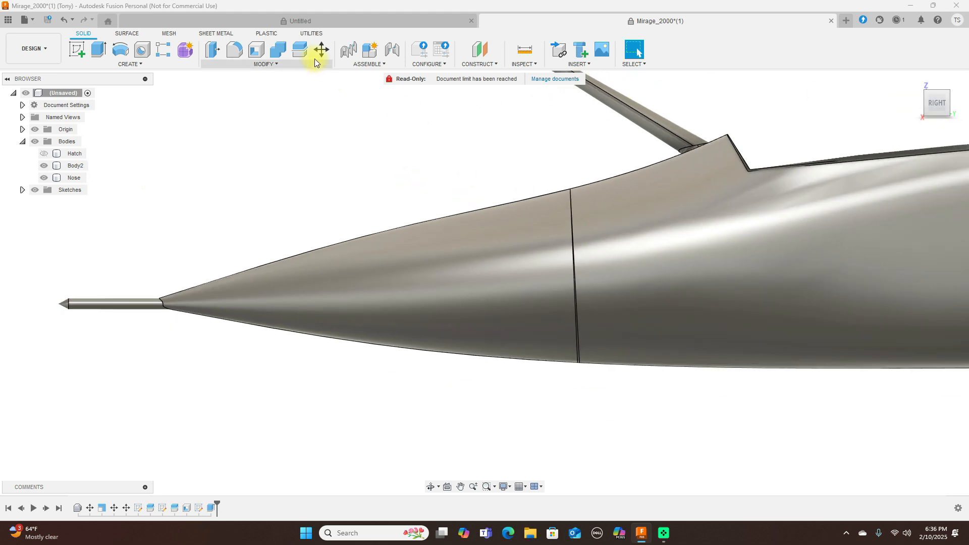
# - Try to split the main fuselage body with Split Body, using the nose cone surface as the splitting tool
pyautogui.click(304, 49)
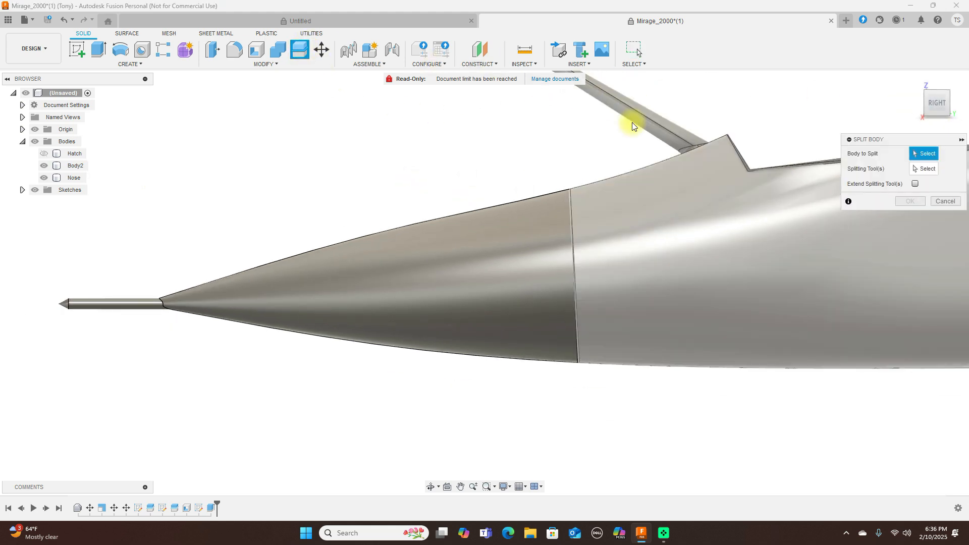
pyautogui.click(628, 226)
pyautogui.click(923, 169)
pyautogui.click(505, 254)
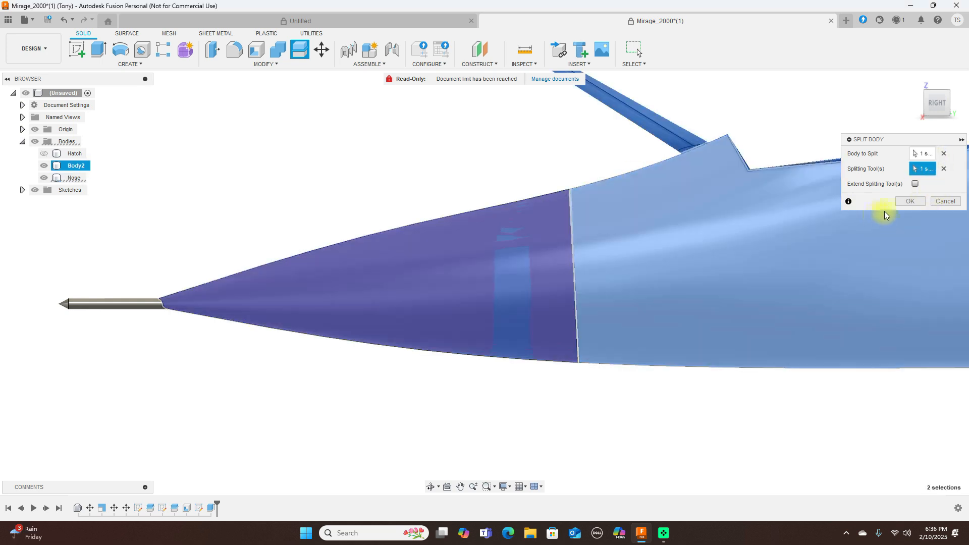
pyautogui.click(907, 201)
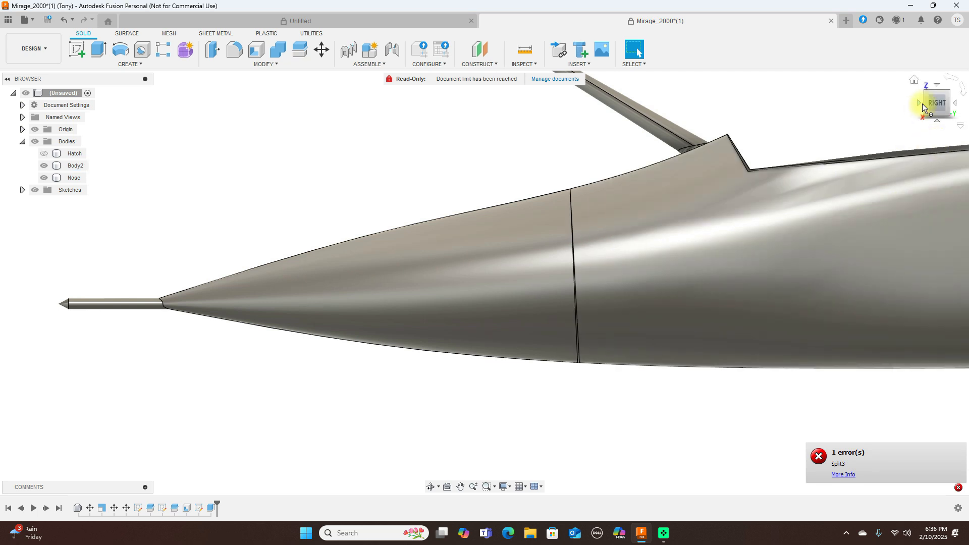
# - Examine the joint between the nose cone and the fuselage from several angles, toggling the visibility of both bodies
pyautogui.moveTo(925, 102); pyautogui.dragTo(951, 106)
pyautogui.moveTo(949, 108); pyautogui.dragTo(926, 101)
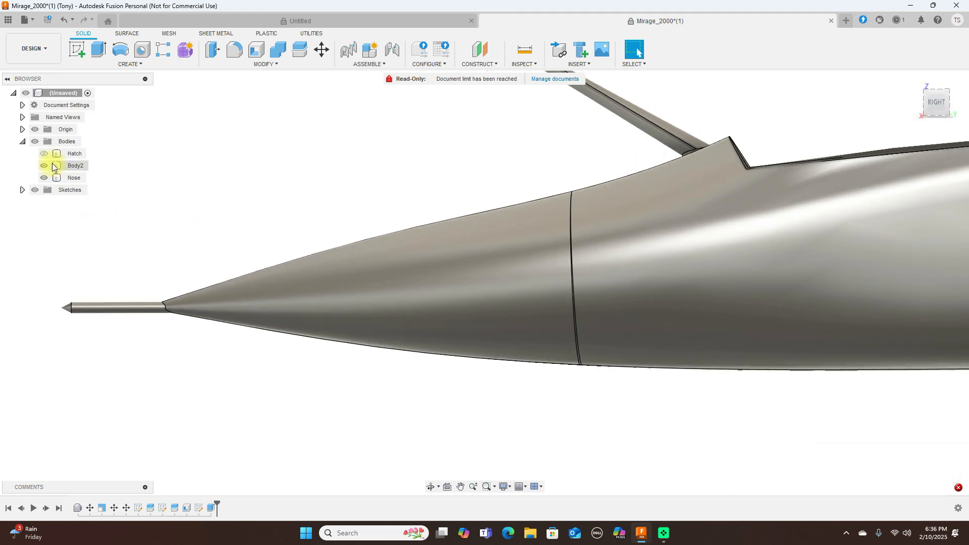
pyautogui.click(45, 166)
pyautogui.click(46, 163)
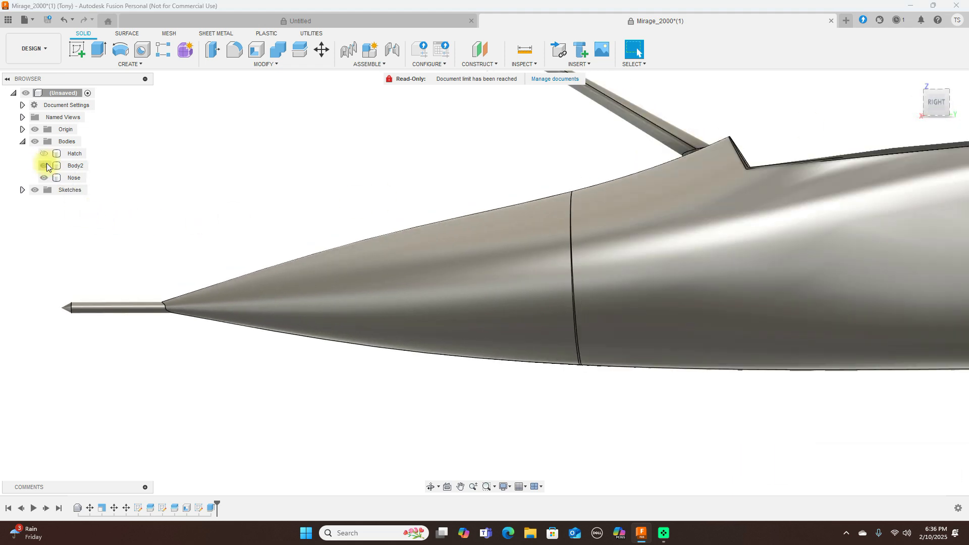
pyautogui.click(46, 164)
pyautogui.click(47, 164)
pyautogui.click(46, 179)
pyautogui.click(47, 178)
pyautogui.click(926, 103)
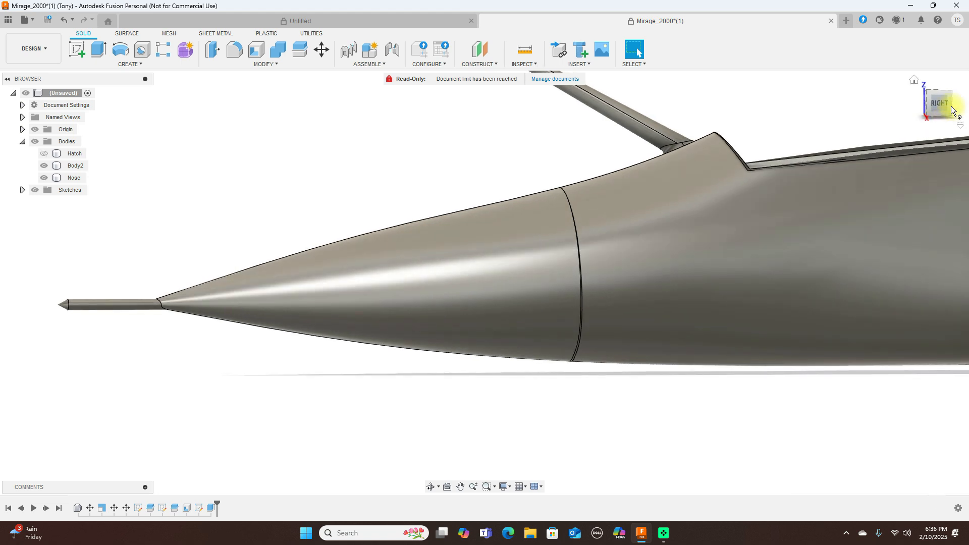
pyautogui.moveTo(942, 111); pyautogui.dragTo(934, 120)
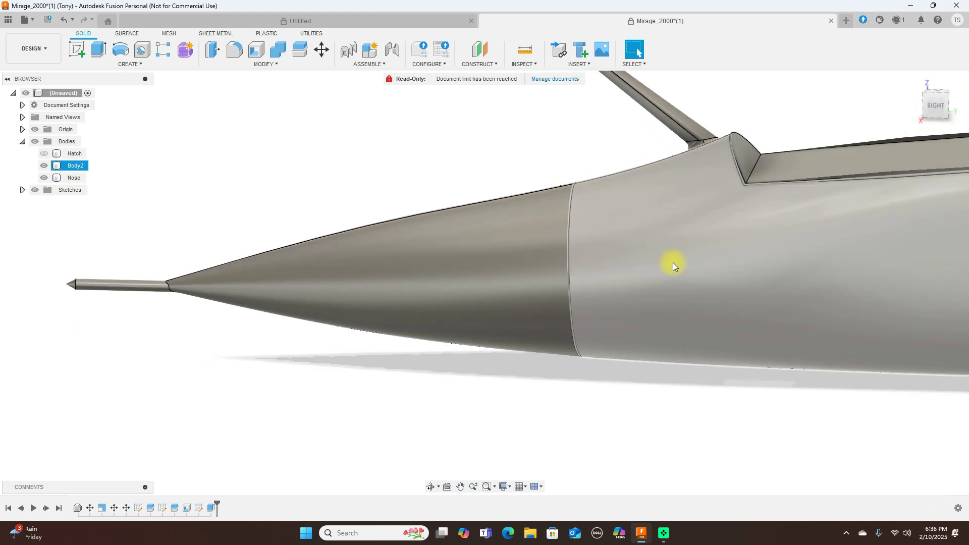
# - Hide the nose cone and show Sketch3 on the exposed front face of the fuselage
pyautogui.click(43, 177)
pyautogui.click(23, 191)
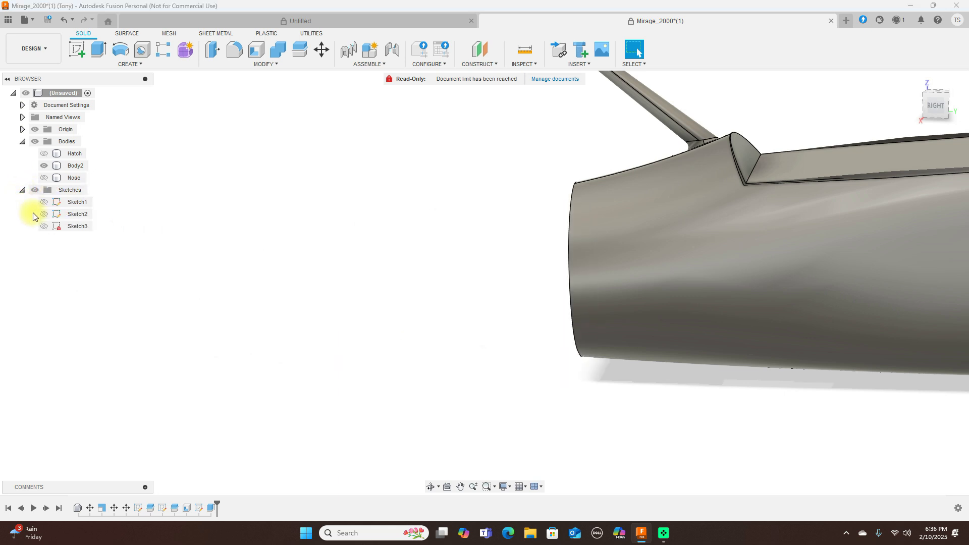
pyautogui.click(45, 227)
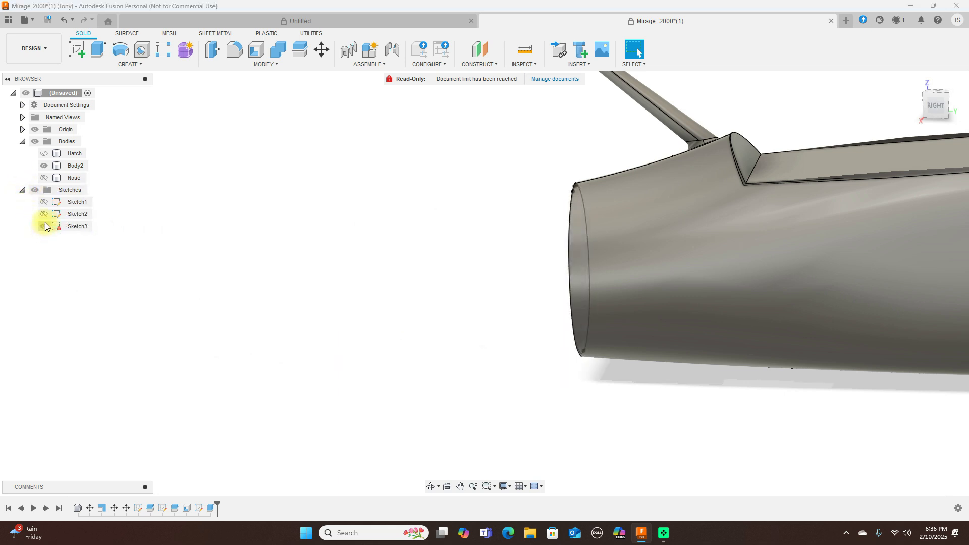
pyautogui.moveTo(934, 104); pyautogui.dragTo(68, 105)
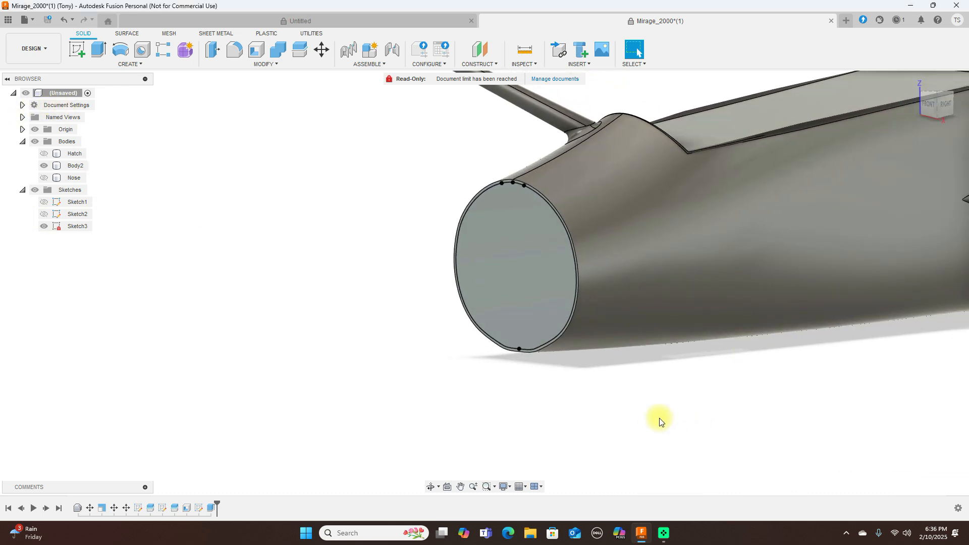
pyautogui.scroll(2, 643, 415)
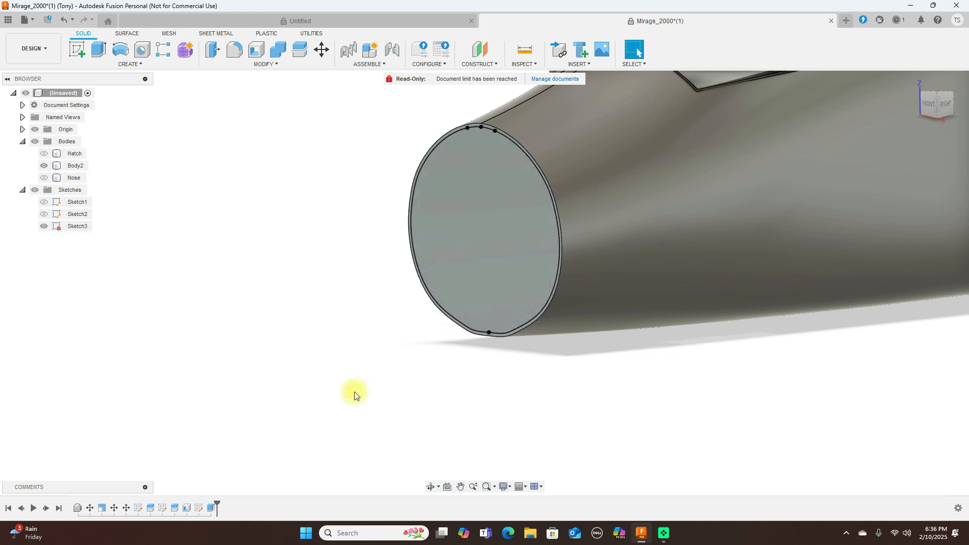
# - Extrude the inner profile of Sketch3 as a 2 mm deep cut into the front of the fuselage body
pyautogui.press('e')
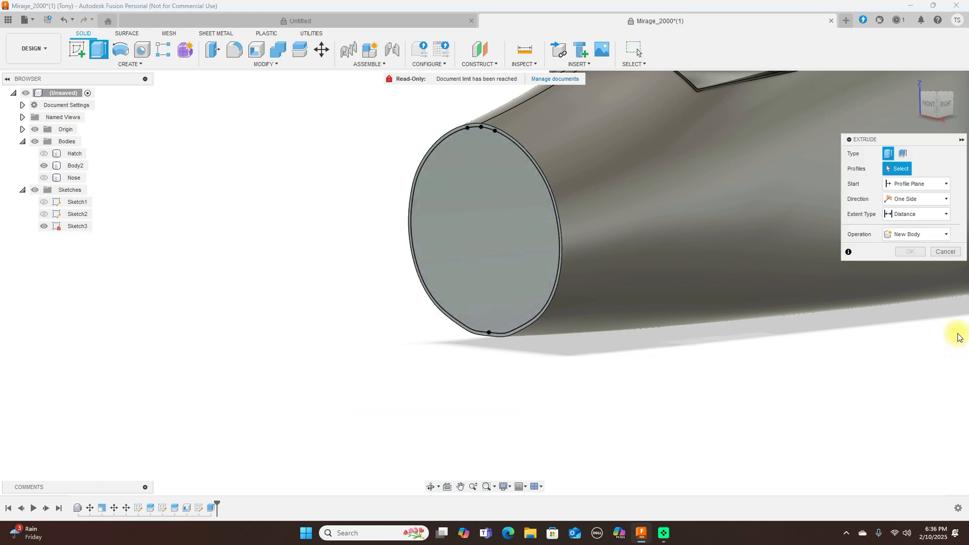
pyautogui.click(945, 234)
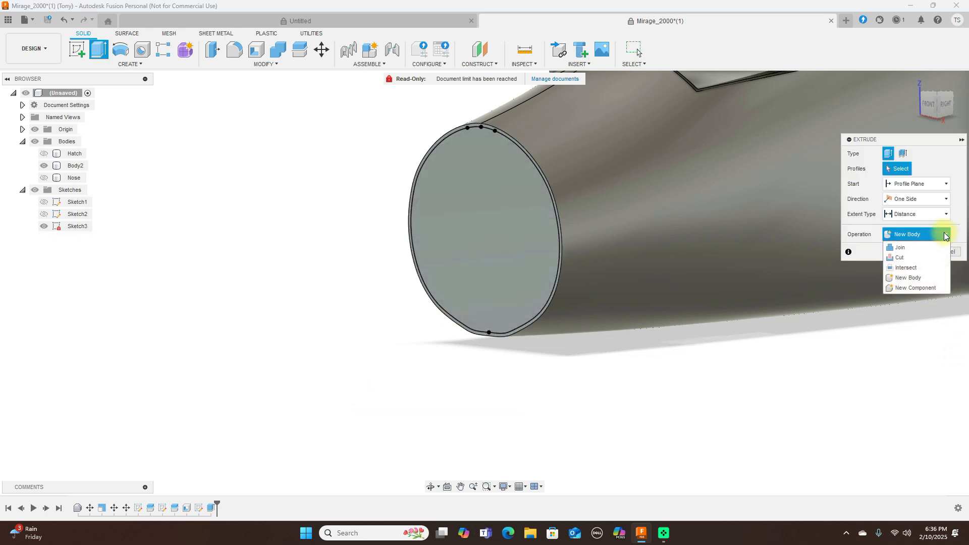
pyautogui.click(899, 257)
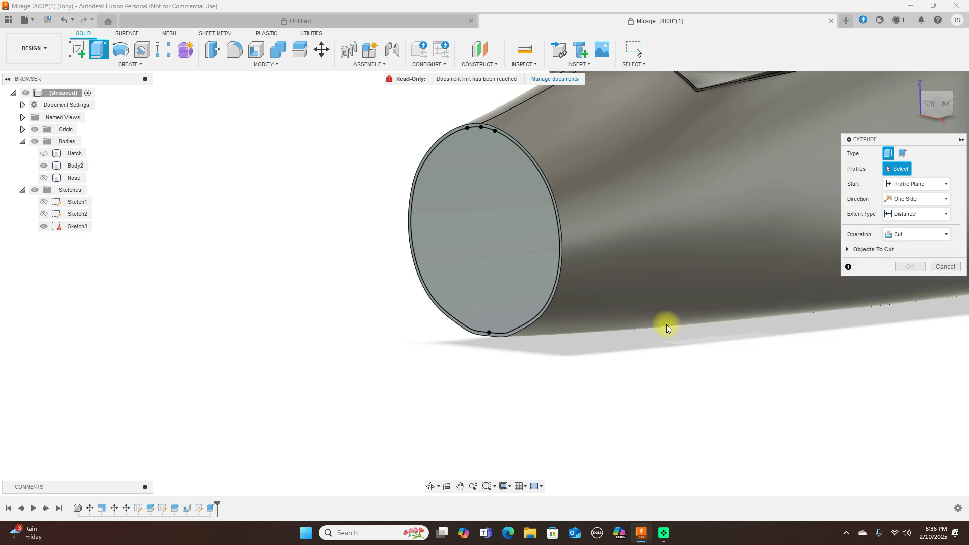
pyautogui.click(494, 245)
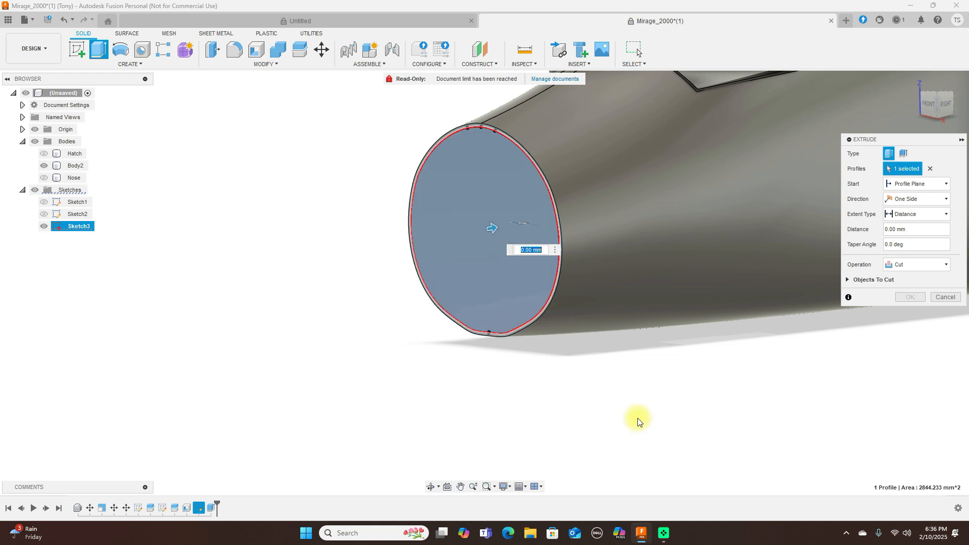
pyautogui.press('BackSpace')
pyautogui.write('-2')
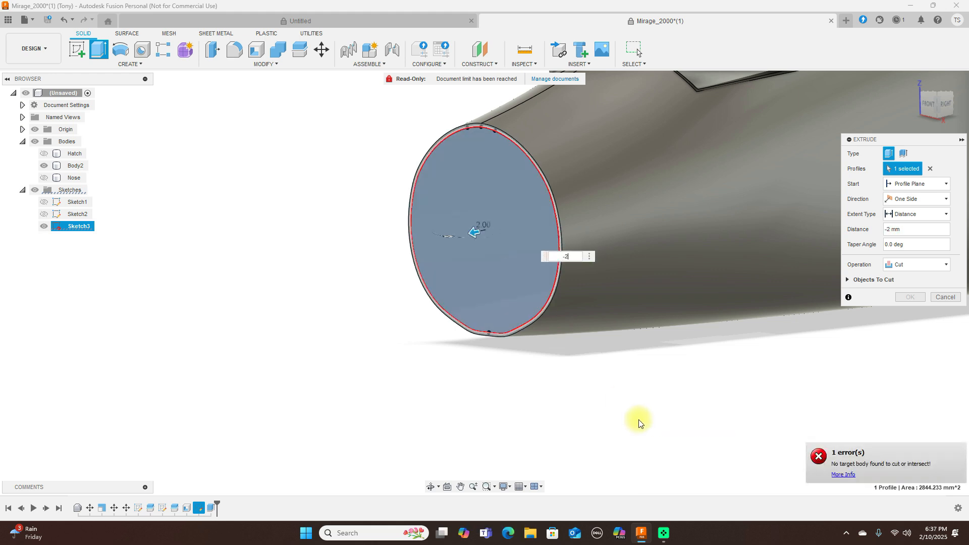
pyautogui.press('BackSpace')
pyautogui.press('BackSpace')
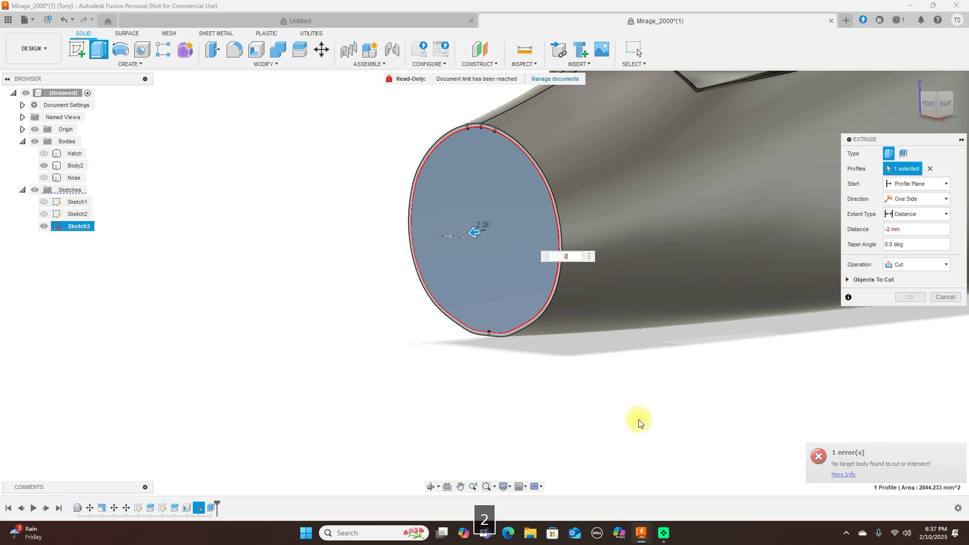
pyautogui.write('2')
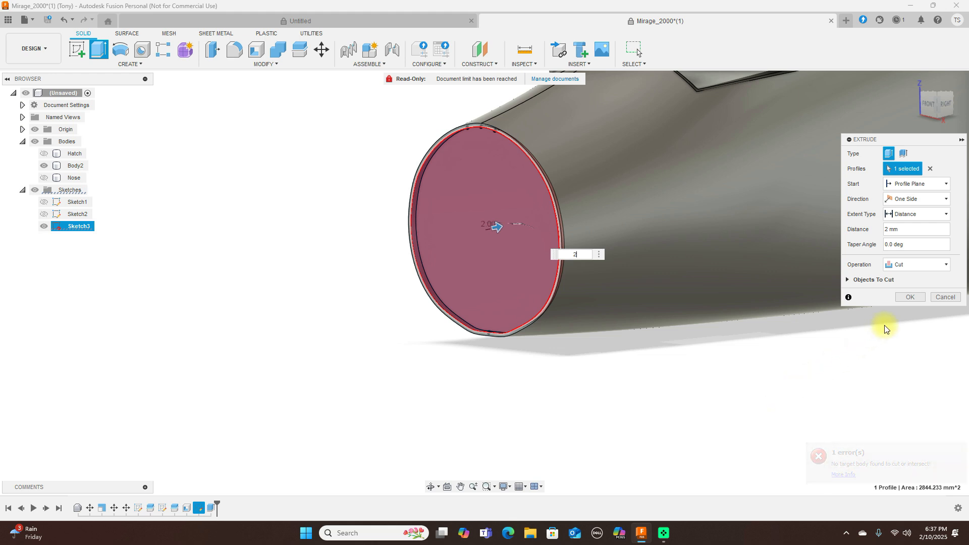
pyautogui.click(910, 298)
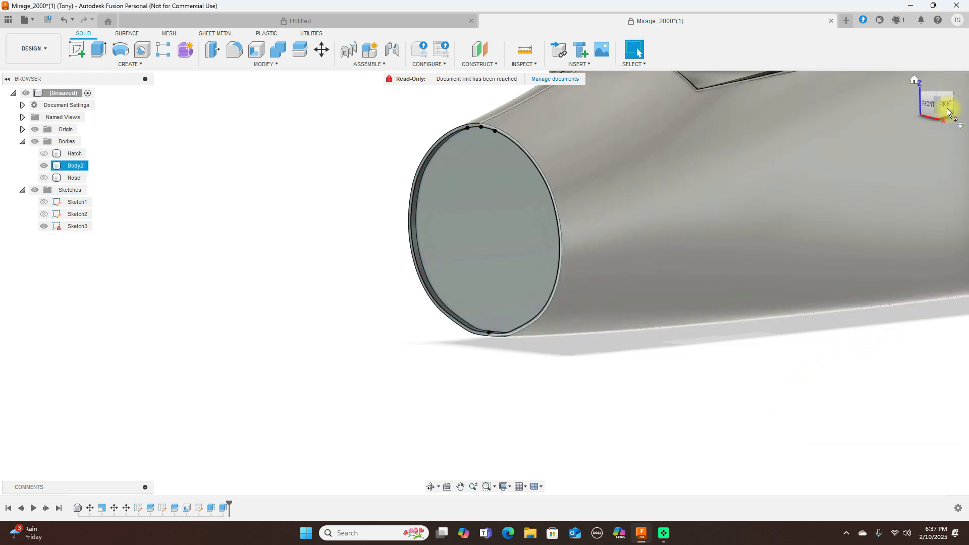
# - Review the extrude settings of the nose cone's lip and close them without making changes
pyautogui.moveTo(941, 110); pyautogui.dragTo(873, 97)
pyautogui.click(372, 392)
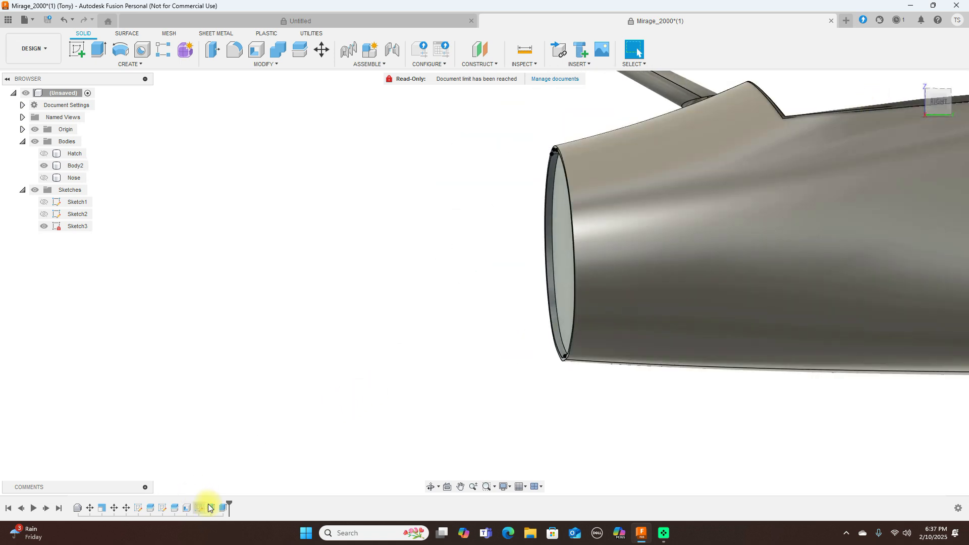
pyautogui.click(210, 508)
pyautogui.rightClick(210, 508)
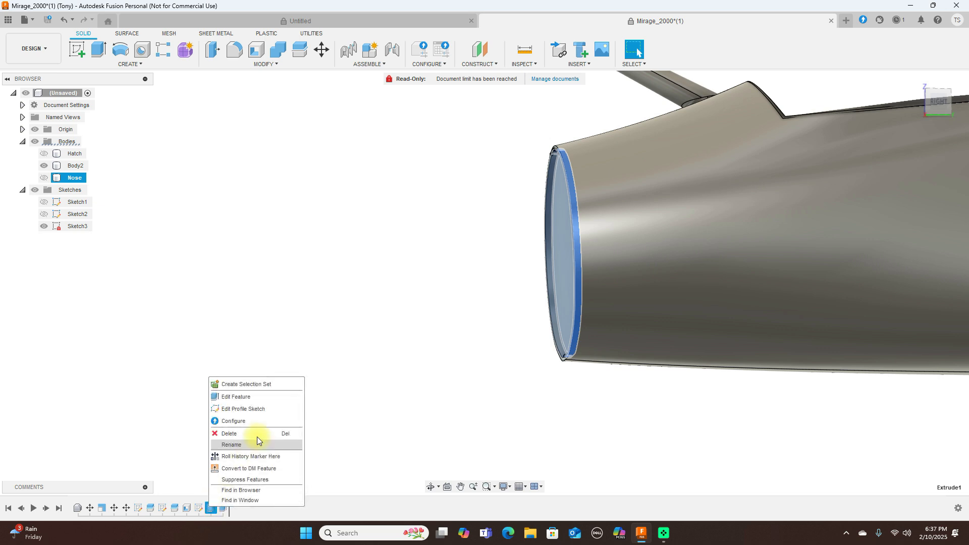
pyautogui.click(258, 396)
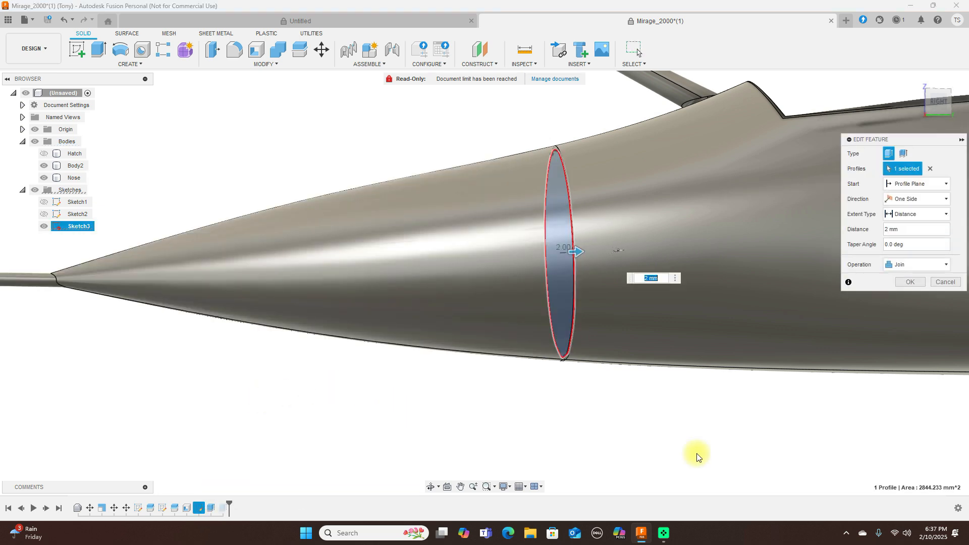
pyautogui.click(944, 282)
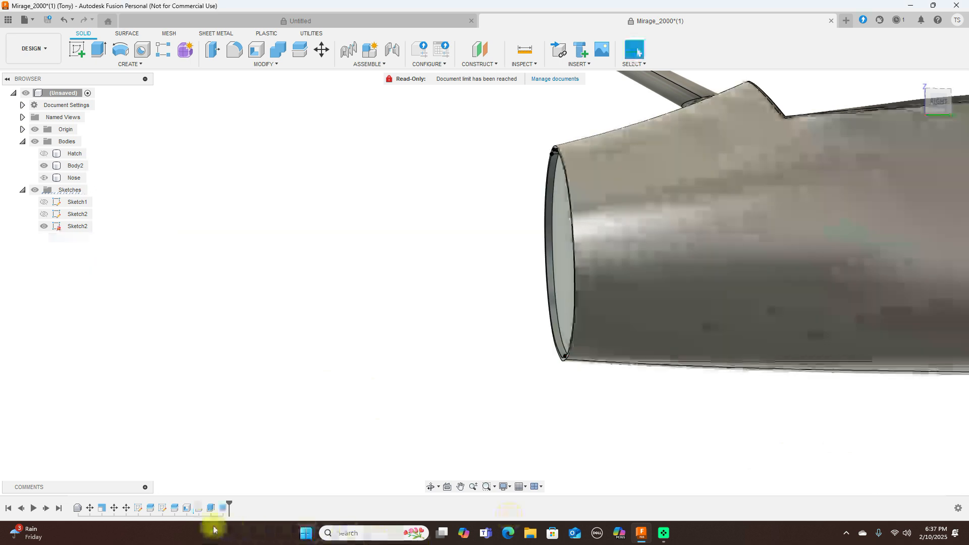
# - Review the settings of the cut in the fuselage's front face and close them without making changes
pyautogui.rightClick(224, 508)
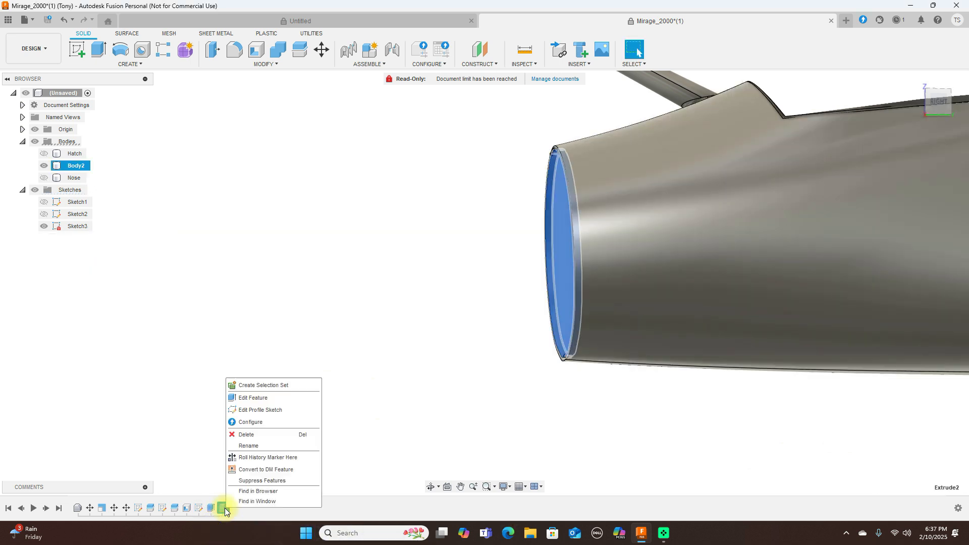
pyautogui.click(266, 399)
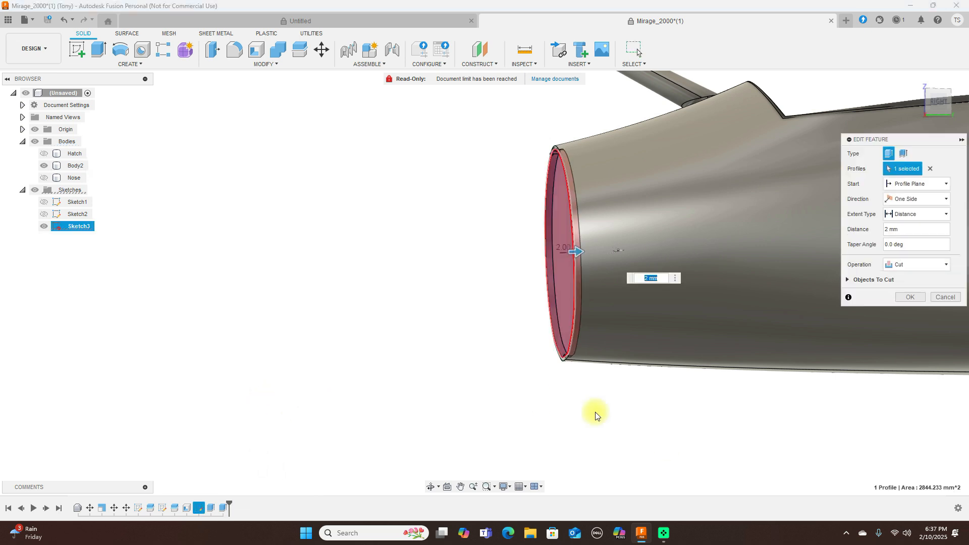
pyautogui.click(940, 298)
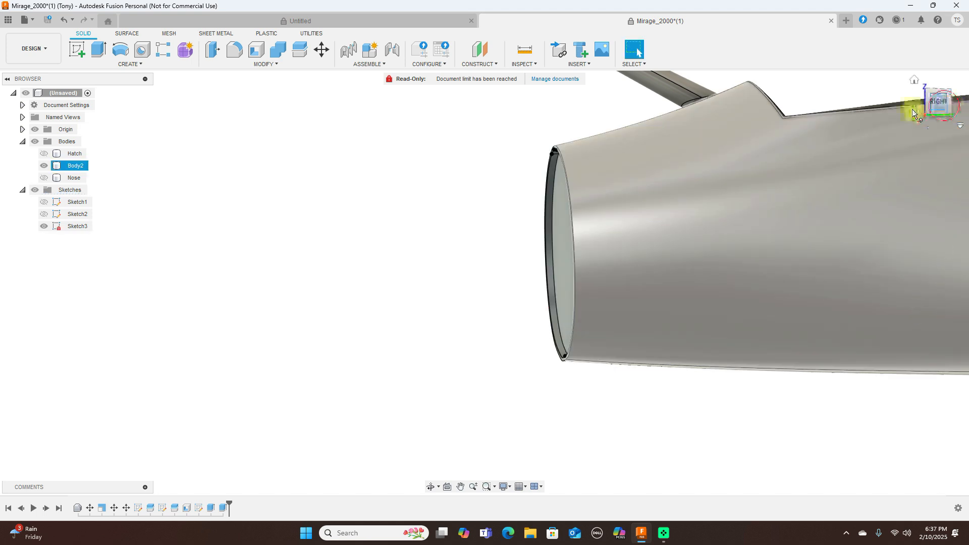
# - Hide Sketch3 and show the Nose body again in front of the fuselage
pyautogui.click(940, 104)
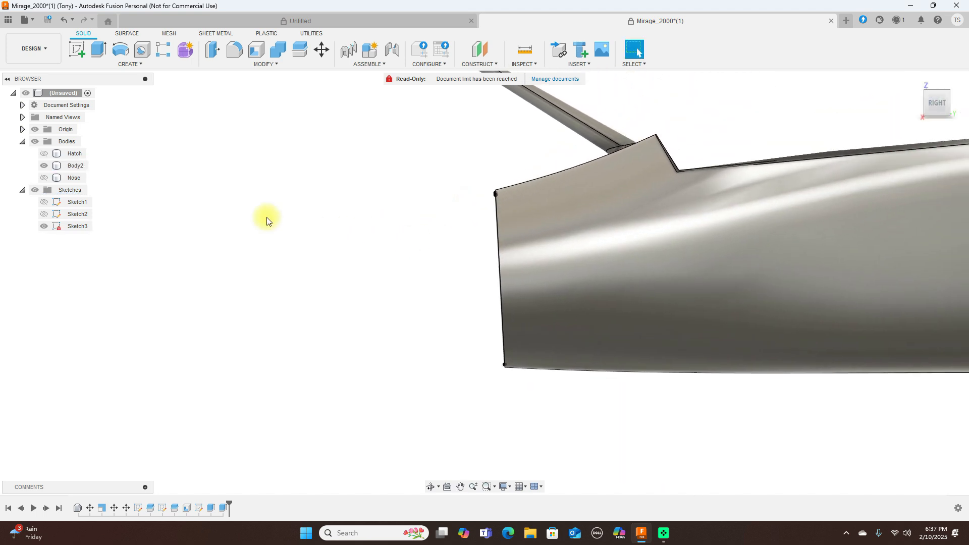
pyautogui.click(44, 226)
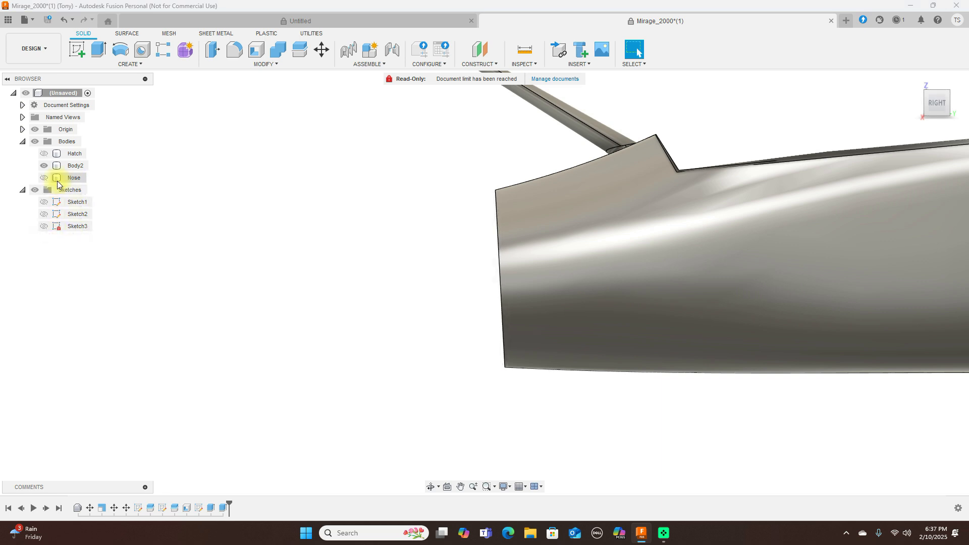
pyautogui.click(43, 178)
pyautogui.click(744, 220)
pyautogui.scroll(-1, 814, 184)
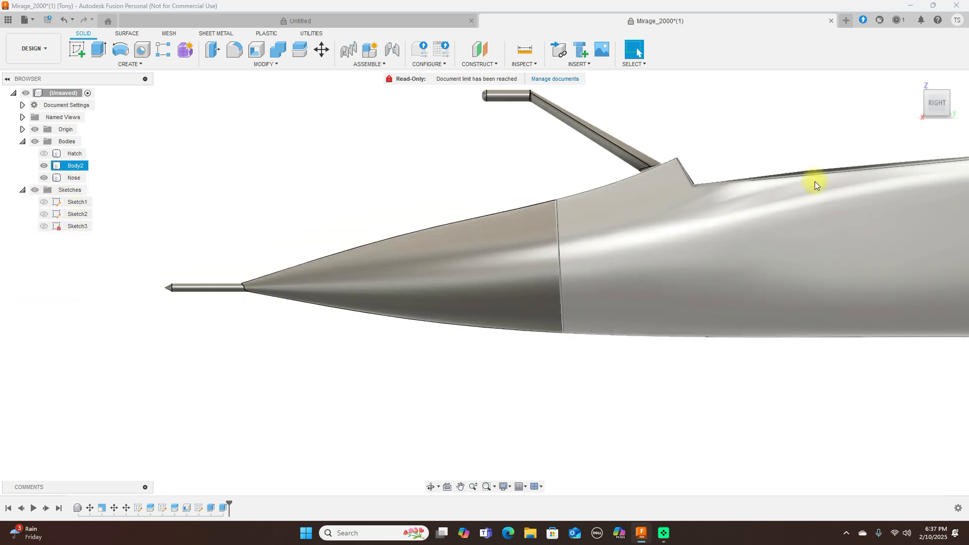
# - Examine the assembled nose and forward fuselage at an angle and in the right side view
pyautogui.moveTo(928, 108); pyautogui.dragTo(900, 123)
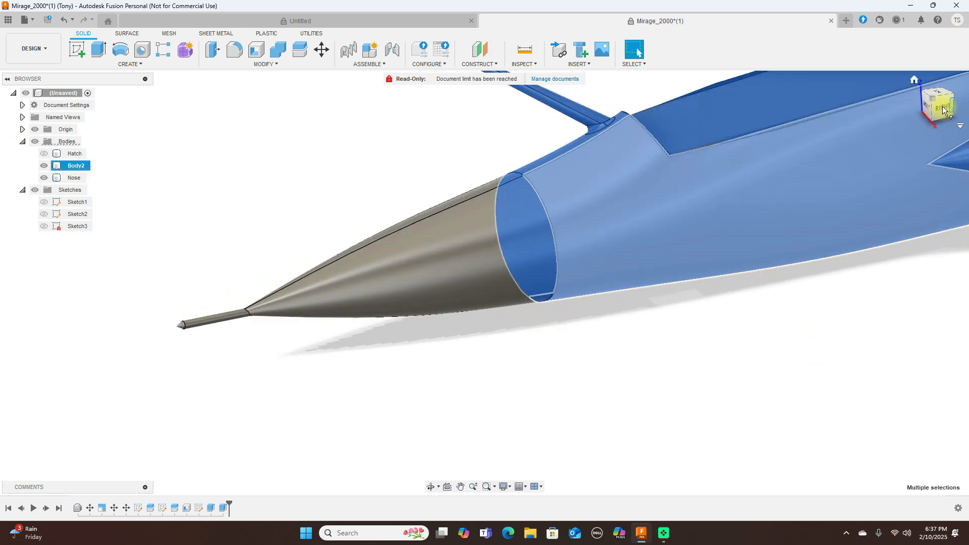
pyautogui.click(856, 388)
pyautogui.click(939, 106)
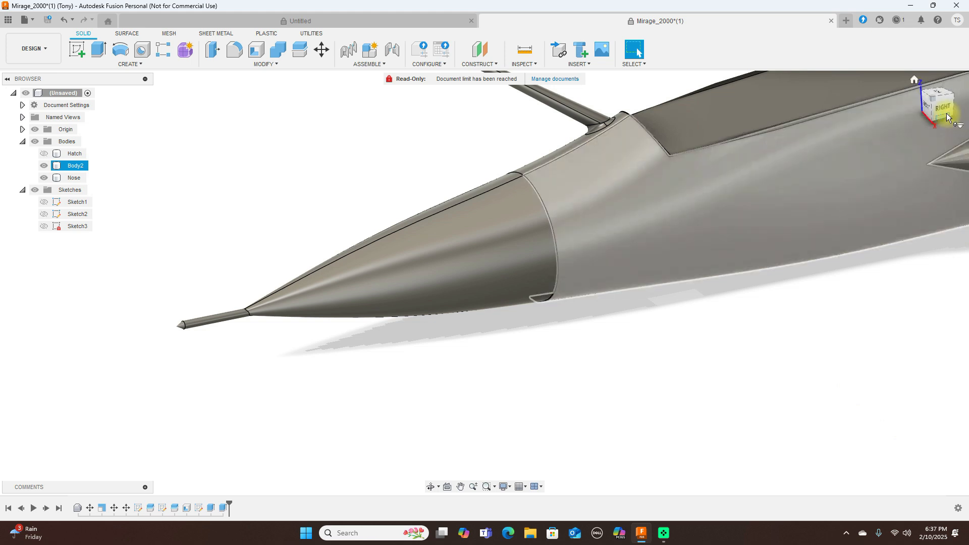
pyautogui.scroll(-5, 582, 435)
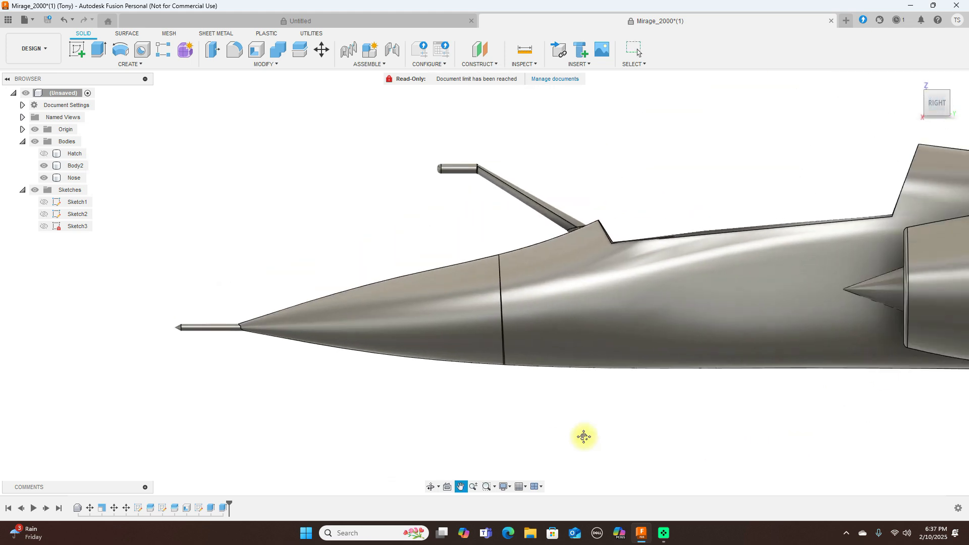
pyautogui.moveTo(594, 160); pyautogui.dragTo(504, 142, button='middle')
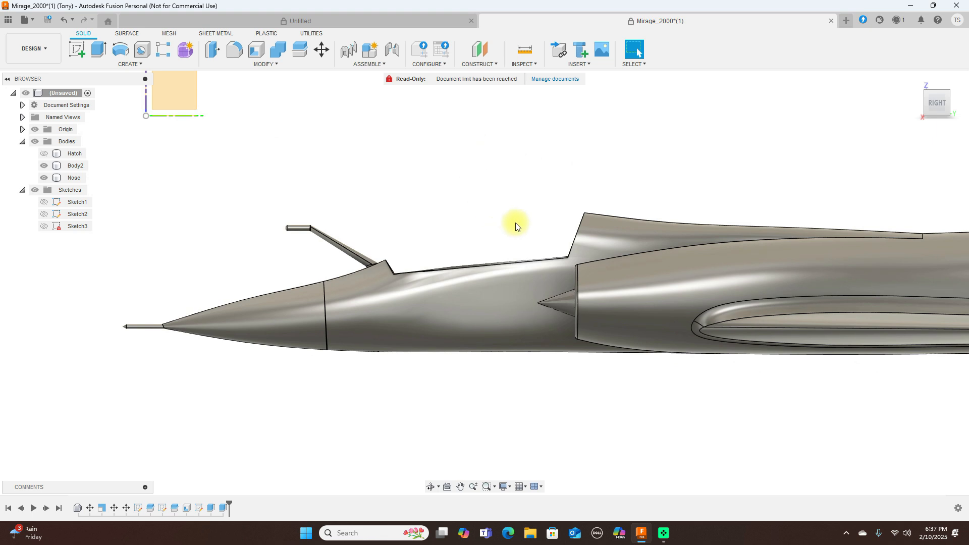
pyautogui.moveTo(951, 104)
pyautogui.moveTo(942, 100)
pyautogui.mouseDown()
pyautogui.moveTo(941, 129)
pyautogui.moveTo(940, 102)
pyautogui.moveTo(951, 106)
pyautogui.moveTo(73, 116)
pyautogui.moveTo(95, 112)
pyautogui.moveTo(11, 108)
pyautogui.moveTo(939, 100)
pyautogui.mouseUp()
pyautogui.click(942, 101)
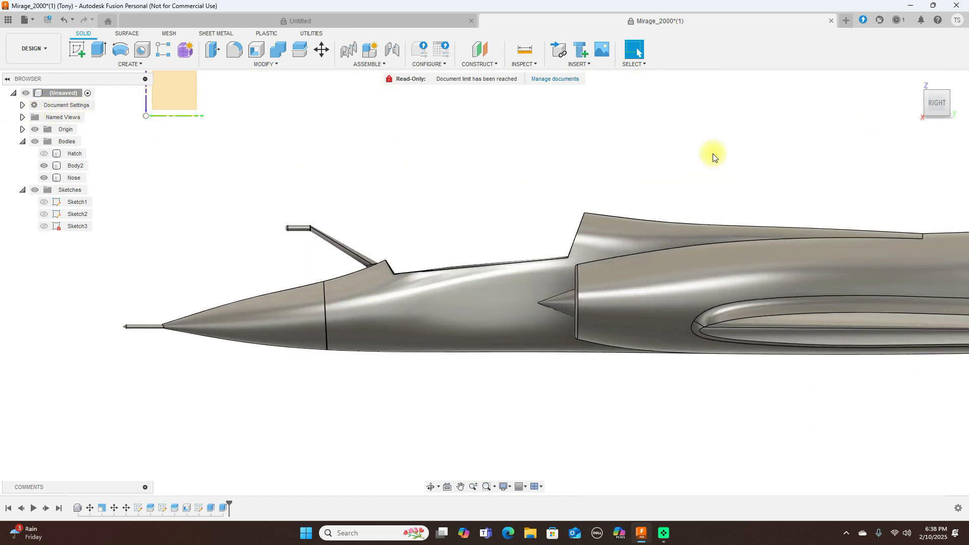
# - Sketch a vertical line on the YZ plane across the full fuselage height, through the middle of the cockpit opening, and finish the sketch
pyautogui.click(459, 305)
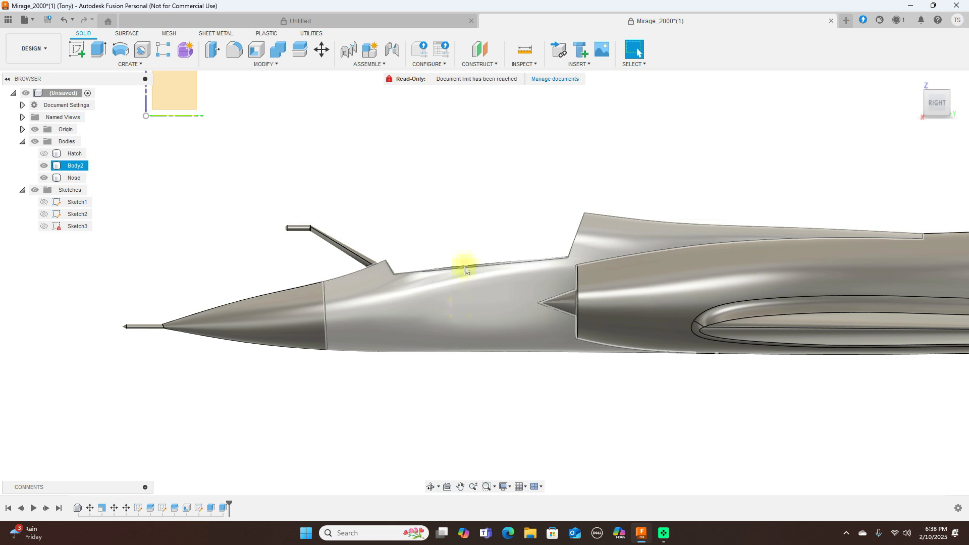
pyautogui.click(374, 105)
pyautogui.click(185, 93)
pyautogui.click(77, 49)
pyautogui.moveTo(676, 279); pyautogui.dragTo(389, 95, button='middle')
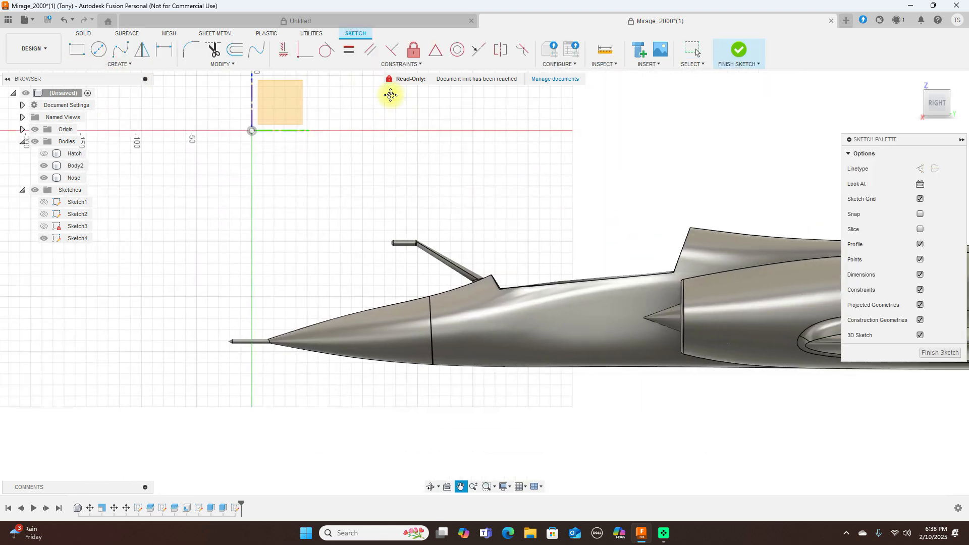
pyautogui.scroll(1, 660, 177)
pyautogui.press('l')
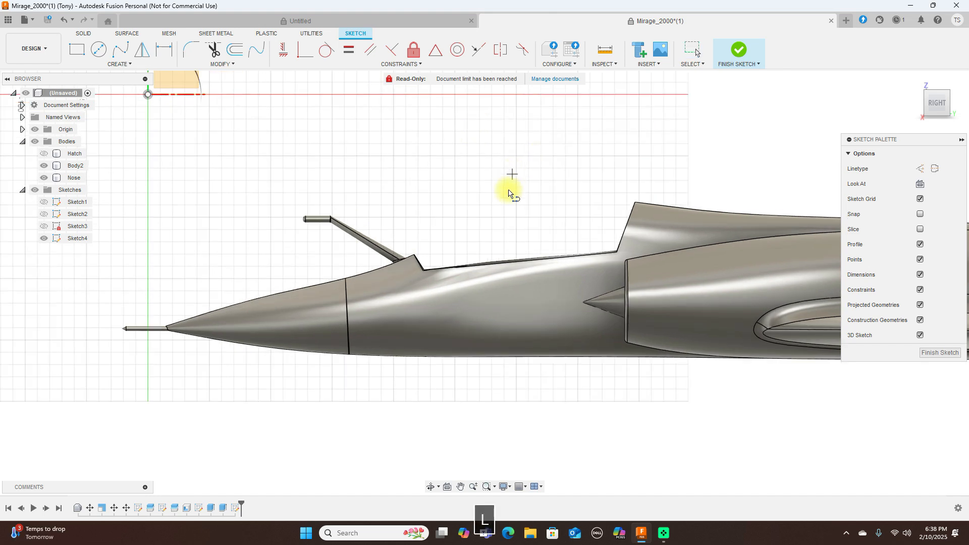
pyautogui.click(505, 217)
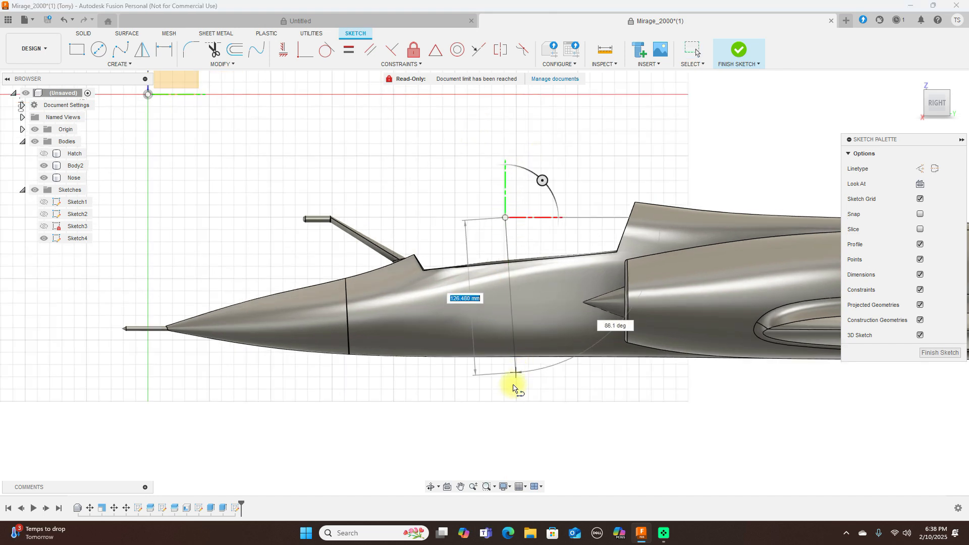
pyautogui.click(505, 402)
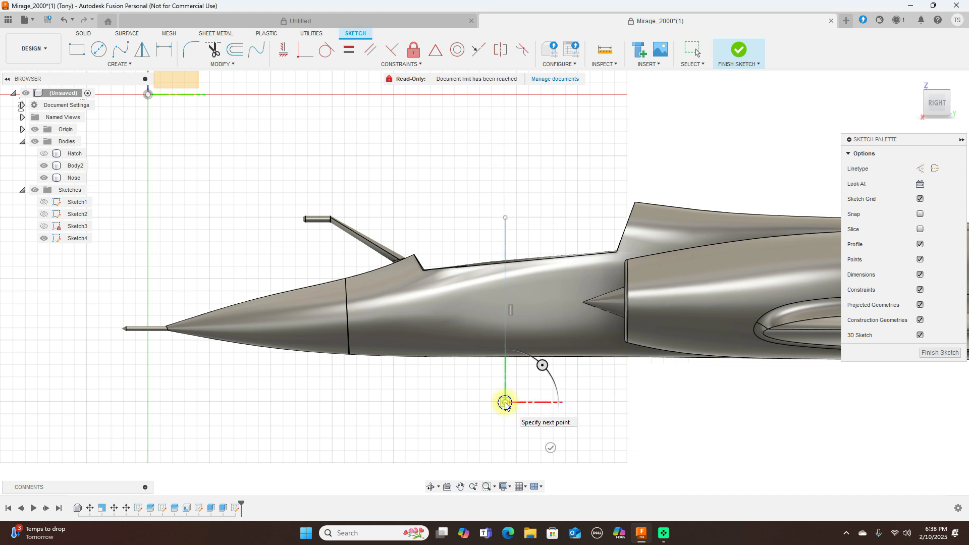
pyautogui.rightClick(505, 402)
pyautogui.click(531, 405)
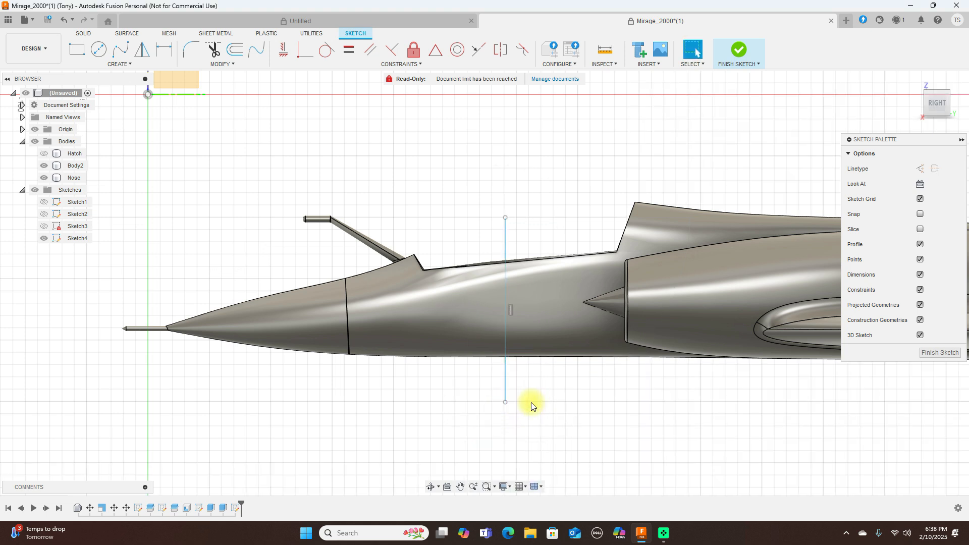
pyautogui.click(737, 61)
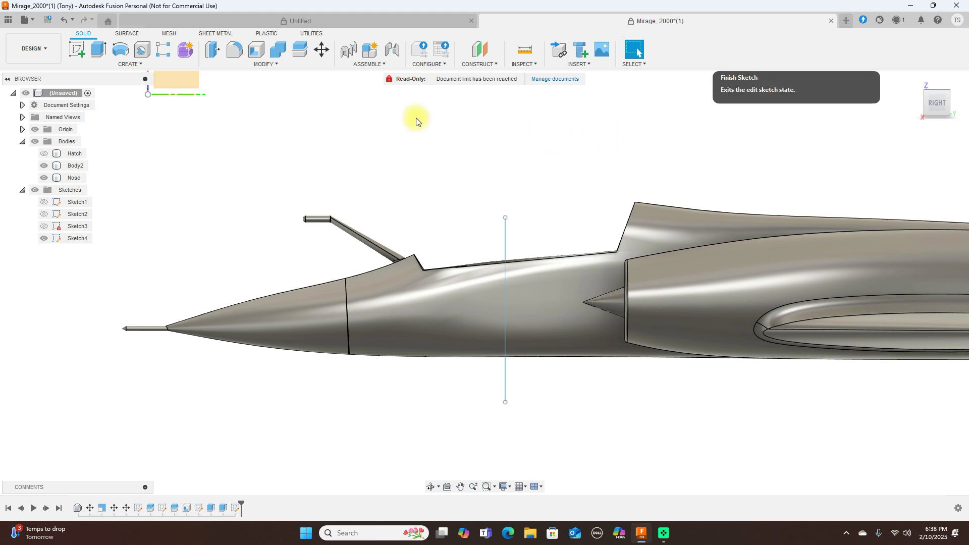
# - Split the fuselage body Body2 using the vertical sketch line through the cockpit as the splitting tool
pyautogui.click(299, 49)
pyautogui.click(540, 299)
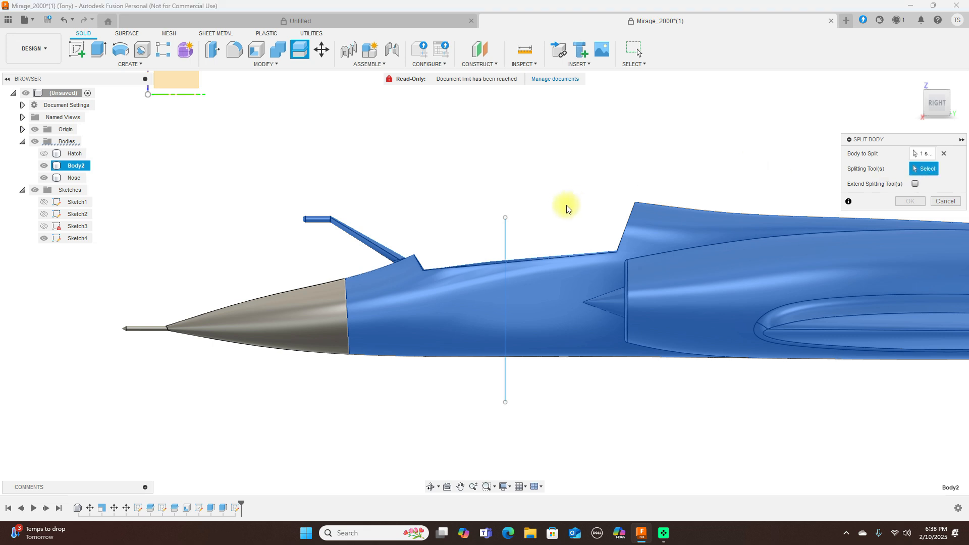
pyautogui.click(505, 229)
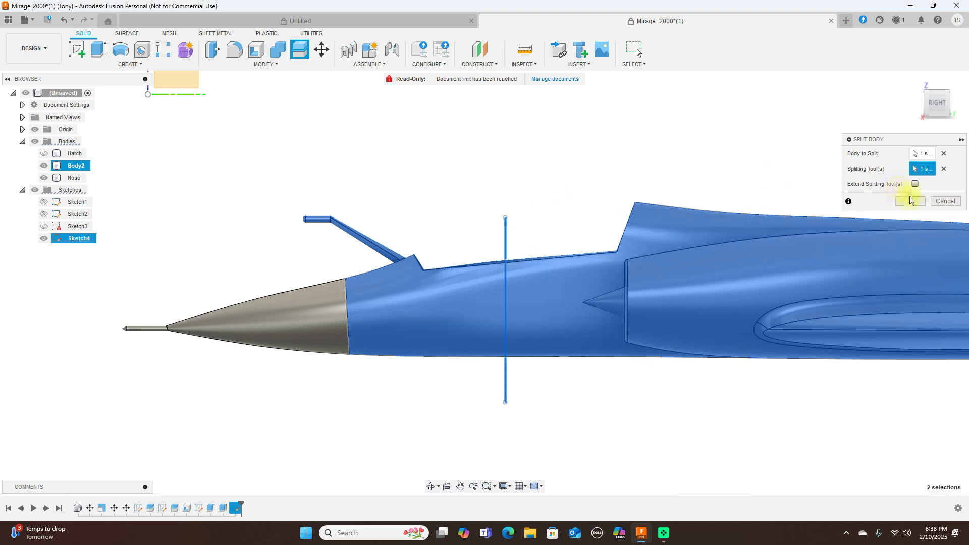
pyautogui.click(910, 201)
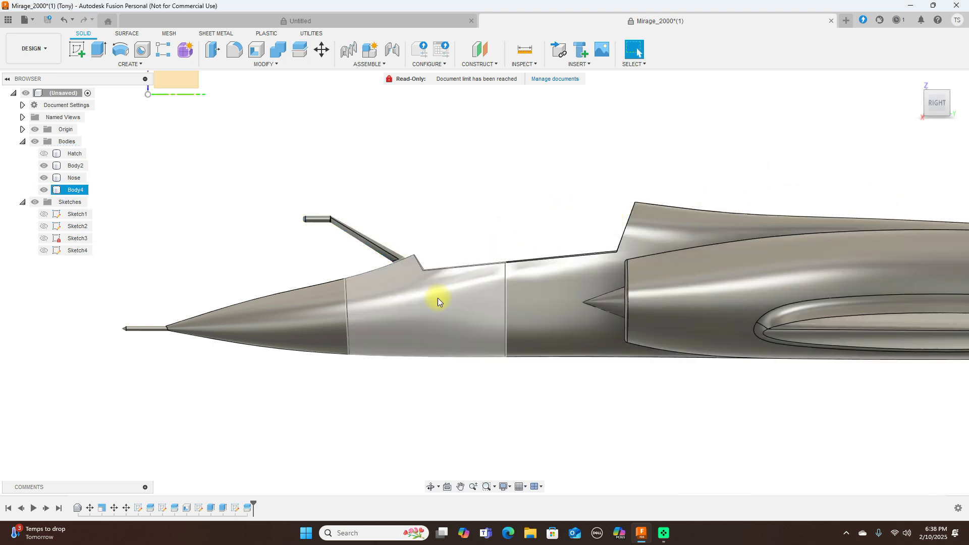
# - Rename the forward fuselage body behind the nose as Fuse 1
pyautogui.click(76, 191)
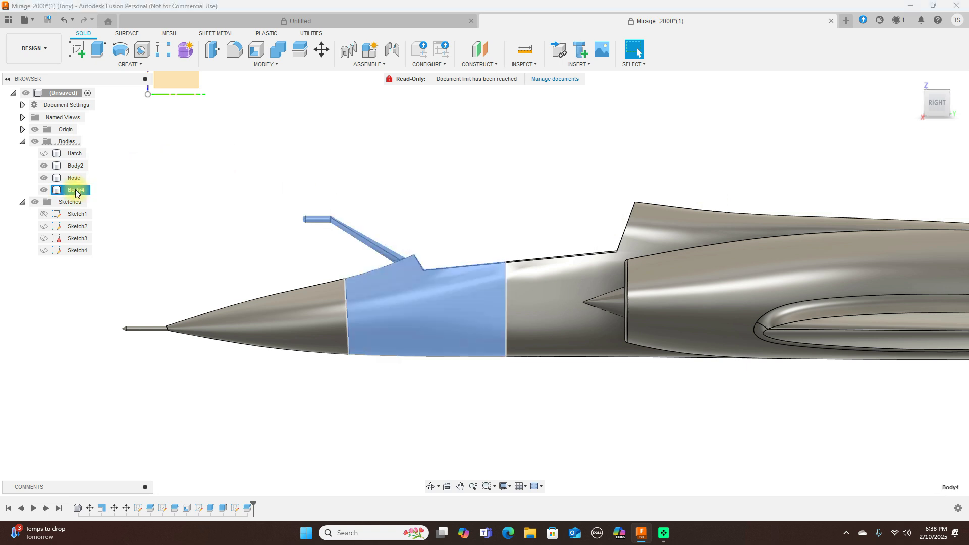
pyautogui.click(76, 190)
pyautogui.press('BackSpace')
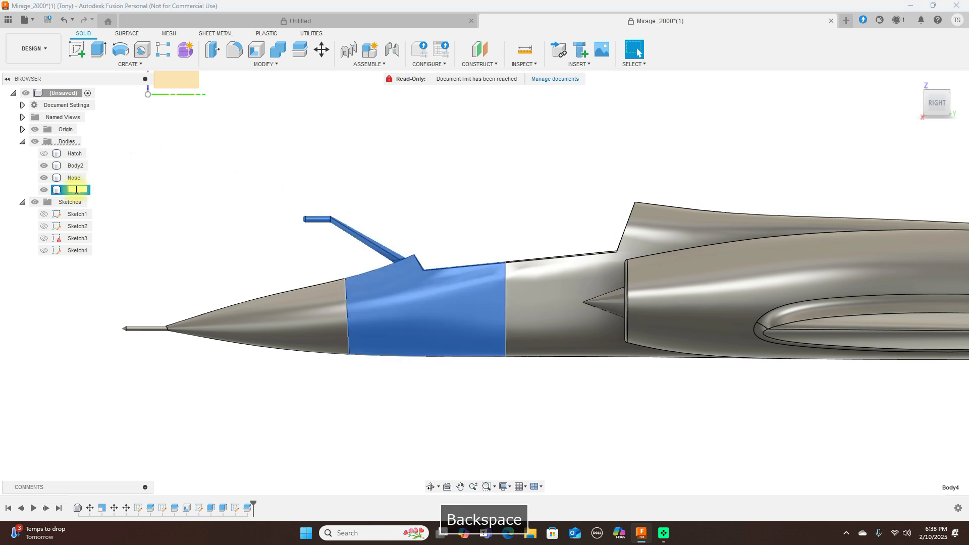
pyautogui.write('Fusel')
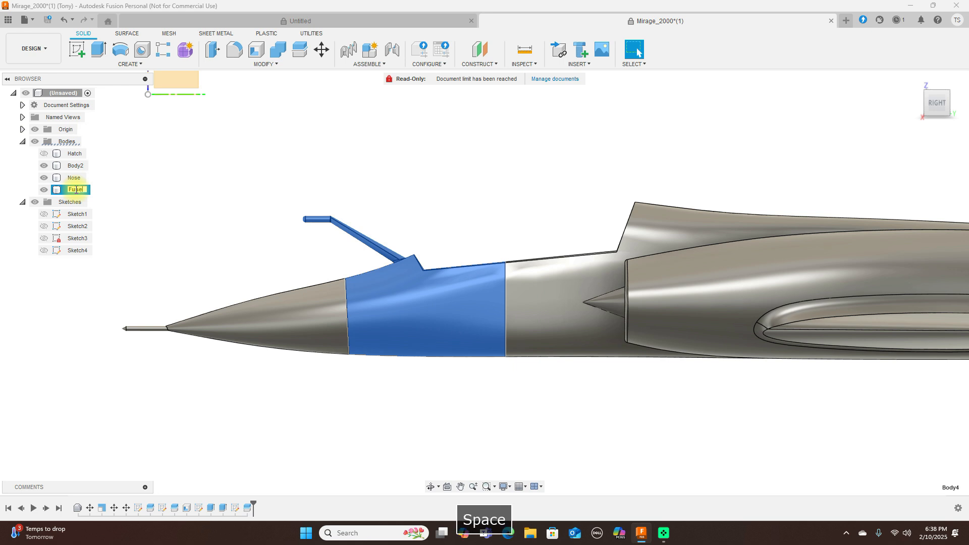
pyautogui.write('1')
pyautogui.press('Return')
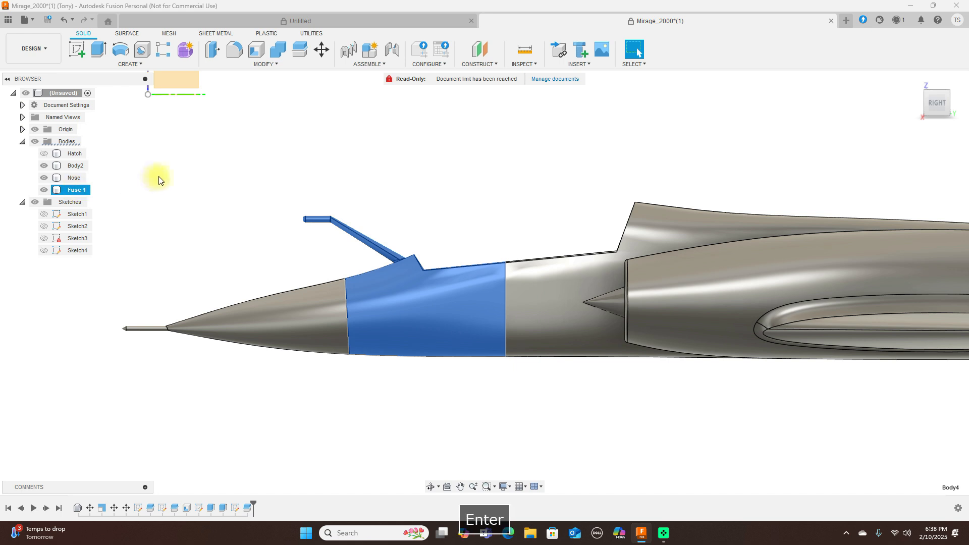
pyautogui.click(156, 181)
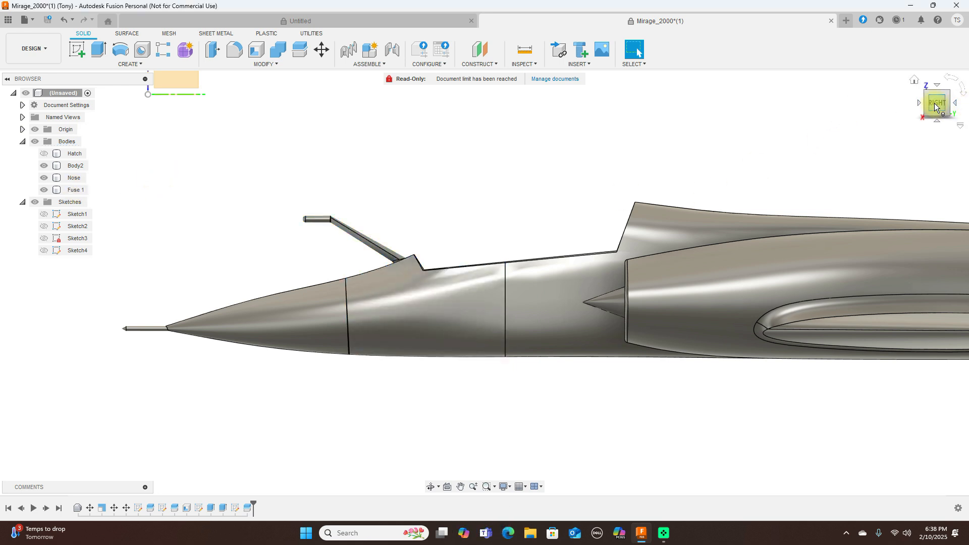
# - Hide the Nose and Body2 bodies to isolate Fuse 1 in the right side view
pyautogui.moveTo(926, 108)
pyautogui.mouseDown()
pyautogui.moveTo(949, 118)
pyautogui.moveTo(35, 134)
pyautogui.moveTo(67, 132)
pyautogui.moveTo(4, 115)
pyautogui.moveTo(937, 105)
pyautogui.moveTo(929, 104)
pyautogui.mouseUp()
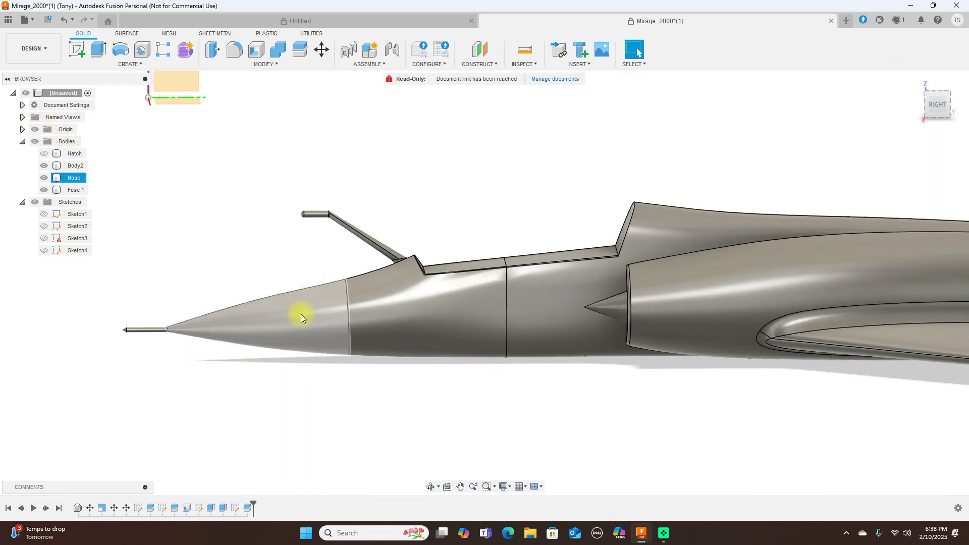
pyautogui.click(44, 178)
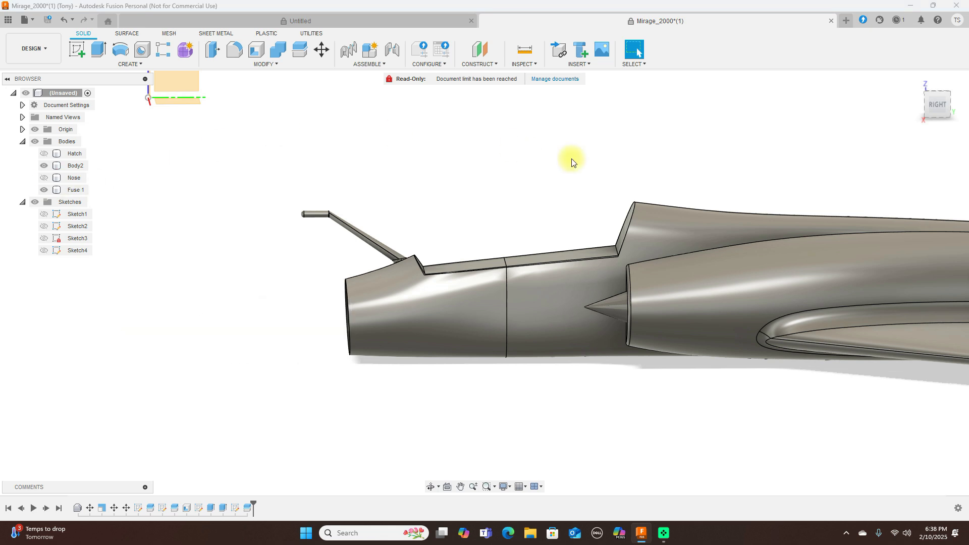
pyautogui.click(44, 166)
pyautogui.moveTo(953, 112)
pyautogui.mouseDown()
pyautogui.moveTo(856, 147)
pyautogui.moveTo(793, 133)
pyautogui.moveTo(782, 119)
pyautogui.moveTo(802, 123)
pyautogui.moveTo(4, 139)
pyautogui.moveTo(58, 130)
pyautogui.moveTo(71, 109)
pyautogui.moveTo(64, 103)
pyautogui.moveTo(55, 108)
pyautogui.moveTo(952, 112)
pyautogui.mouseUp()
pyautogui.click(948, 110)
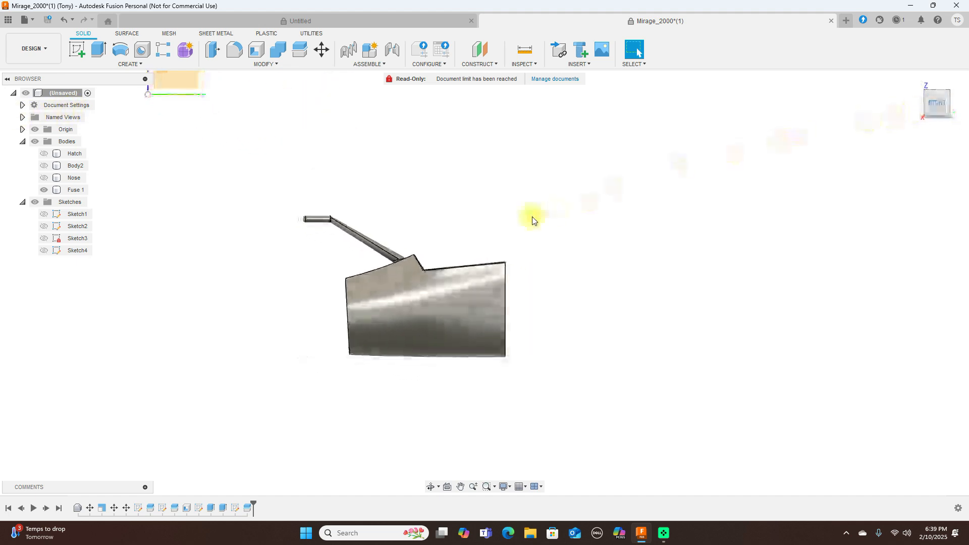
# - Sketch a slanted line on the YZ plane through the base of the refuelling probe where it meets the fuselage, and finish the sketch
pyautogui.scroll(2, 519, 218)
pyautogui.moveTo(518, 214); pyautogui.dragTo(638, 231, button='middle')
pyautogui.scroll(-2, 639, 231)
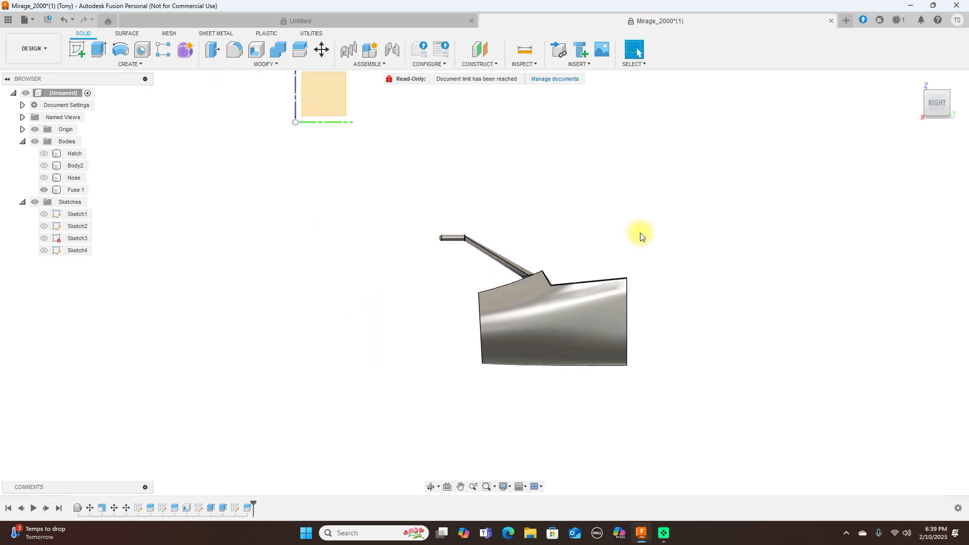
pyautogui.click(344, 101)
pyautogui.scroll(1, 560, 169)
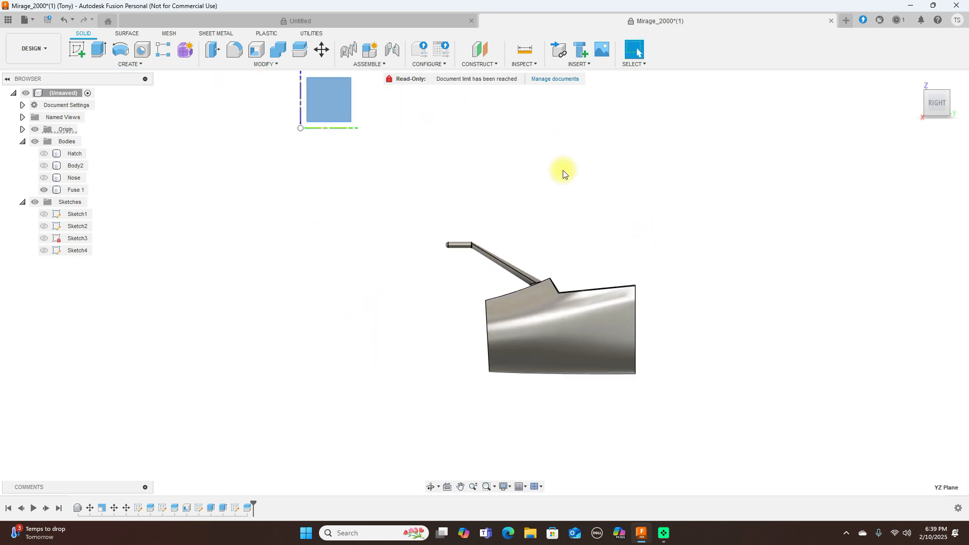
pyautogui.click(77, 49)
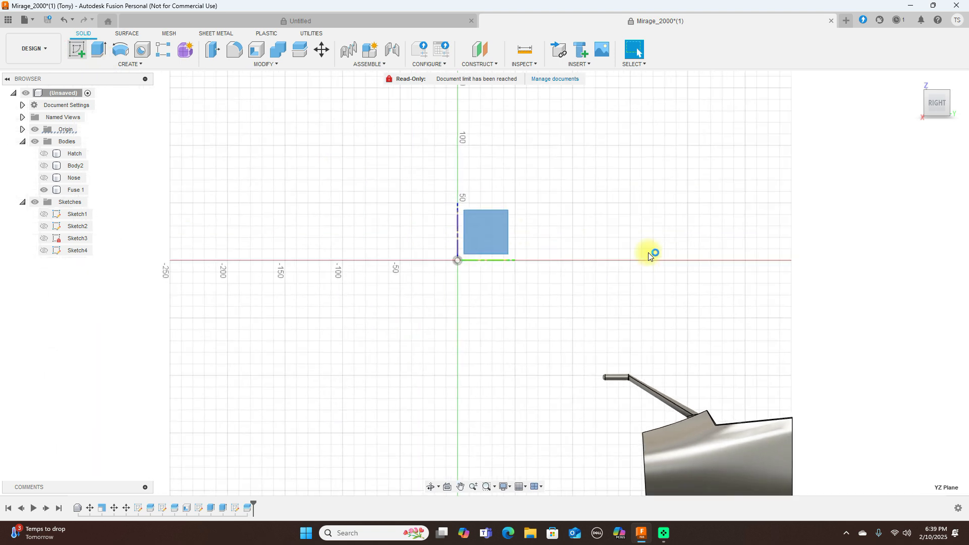
pyautogui.scroll(2, 471, 147)
pyautogui.moveTo(679, 301); pyautogui.dragTo(676, 205, button='middle')
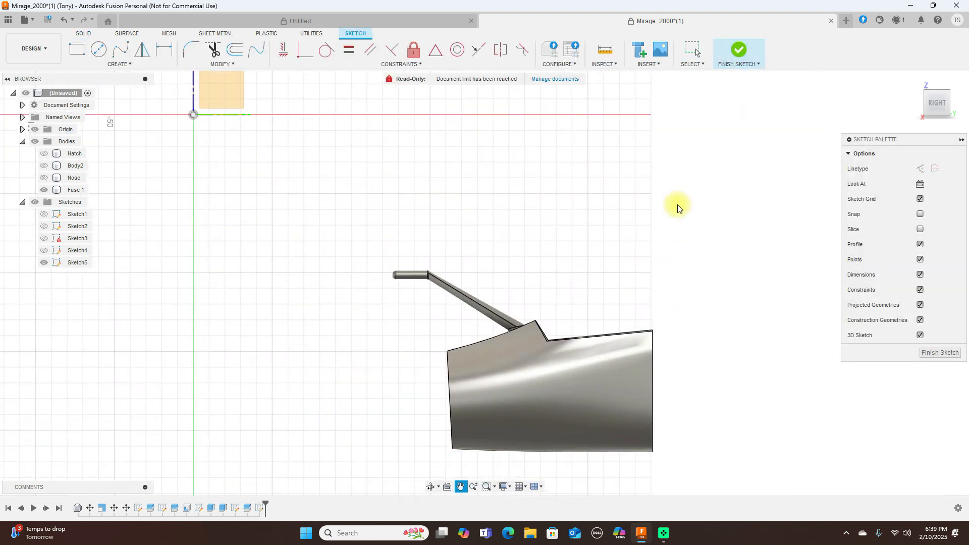
pyautogui.scroll(1, 658, 210)
pyautogui.press('l')
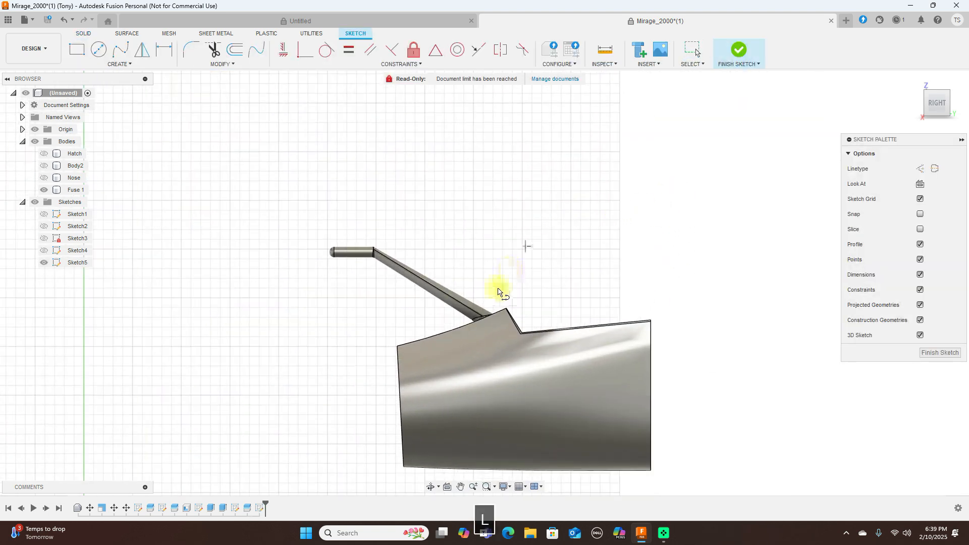
pyautogui.scroll(4, 469, 319)
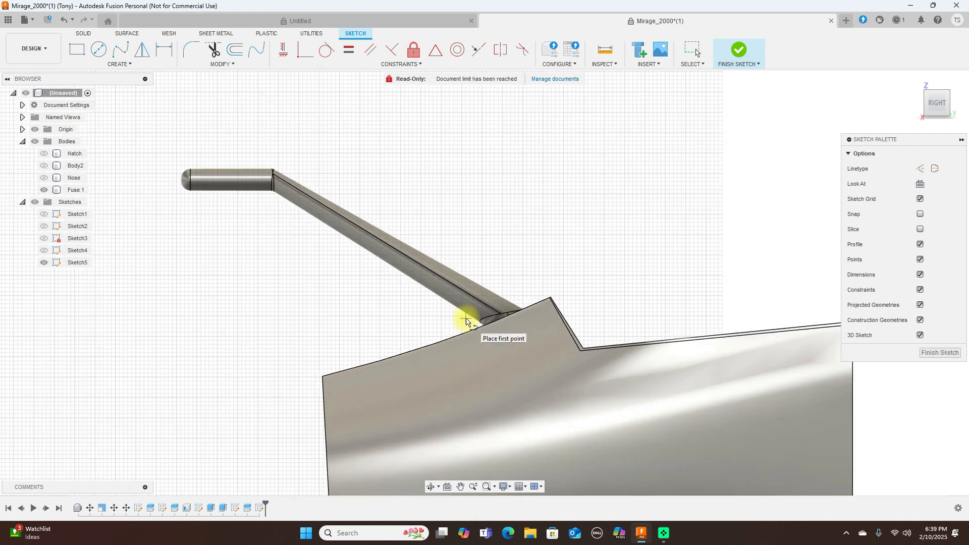
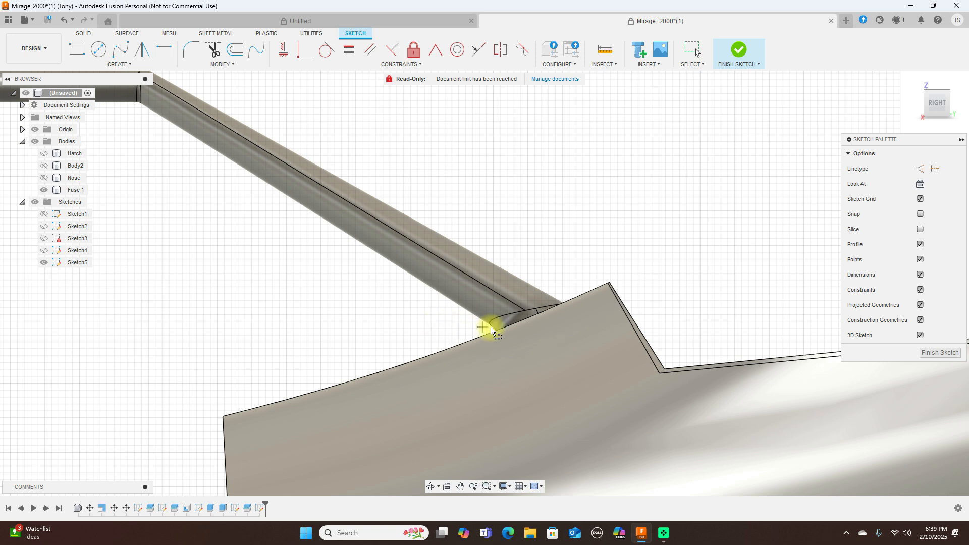
pyautogui.click(489, 331)
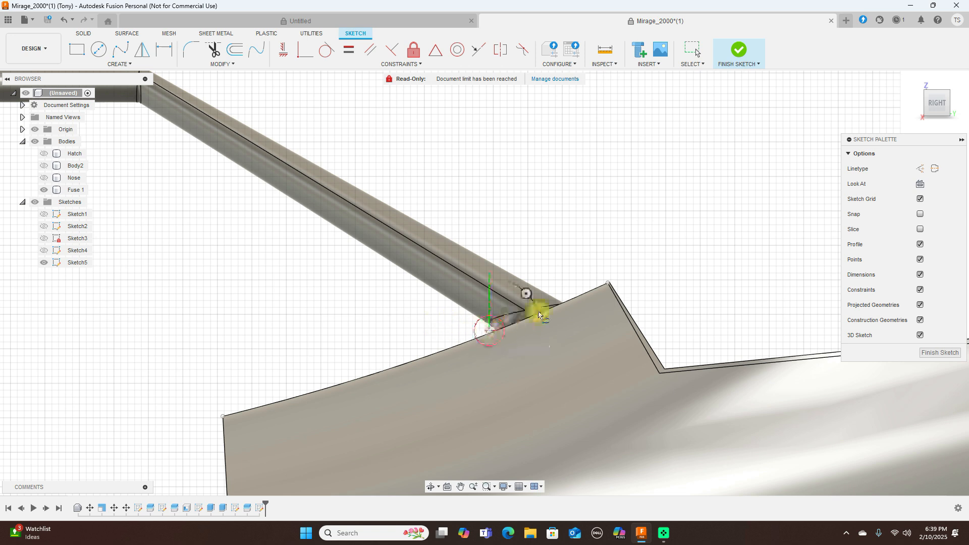
pyautogui.click(573, 292)
pyautogui.rightClick(595, 292)
pyautogui.click(602, 295)
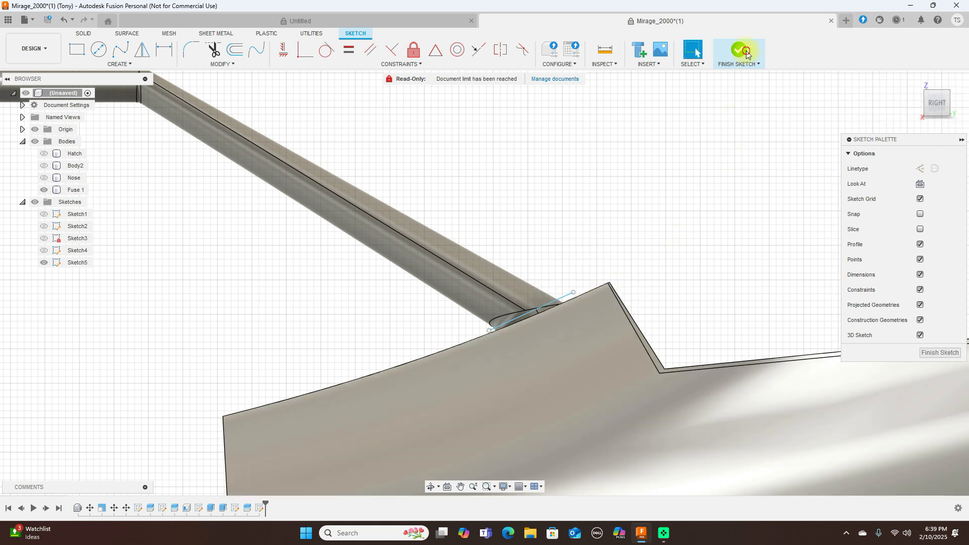
pyautogui.click(747, 53)
# - Split the Fuse 1 body using the slanted sketch line at the probe's base as the splitting tool
pyautogui.scroll(-5, 703, 156)
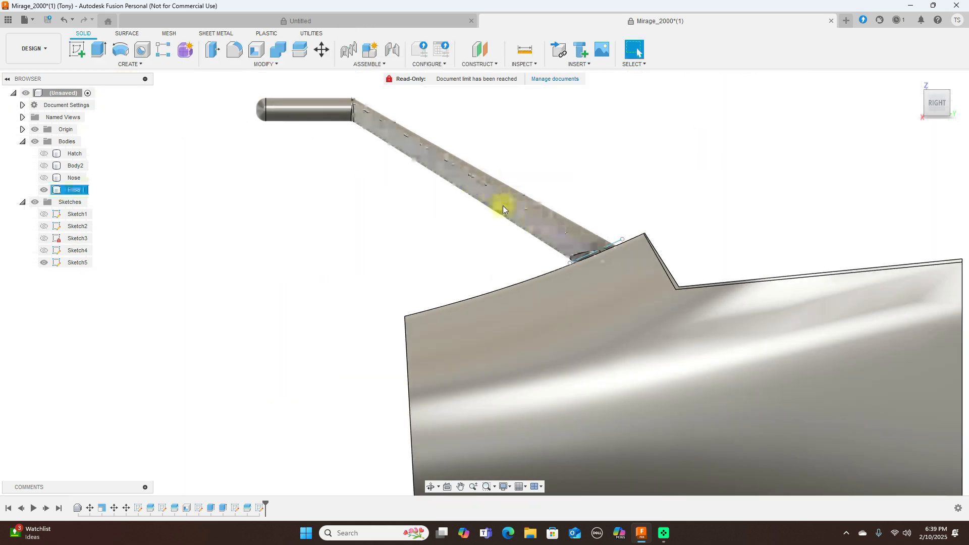
pyautogui.click(301, 51)
pyautogui.click(610, 315)
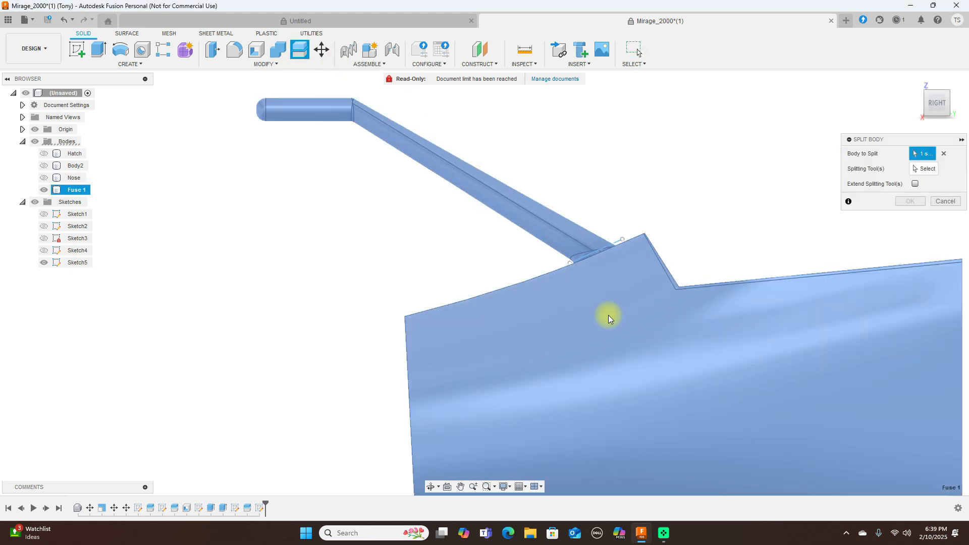
pyautogui.click(930, 170)
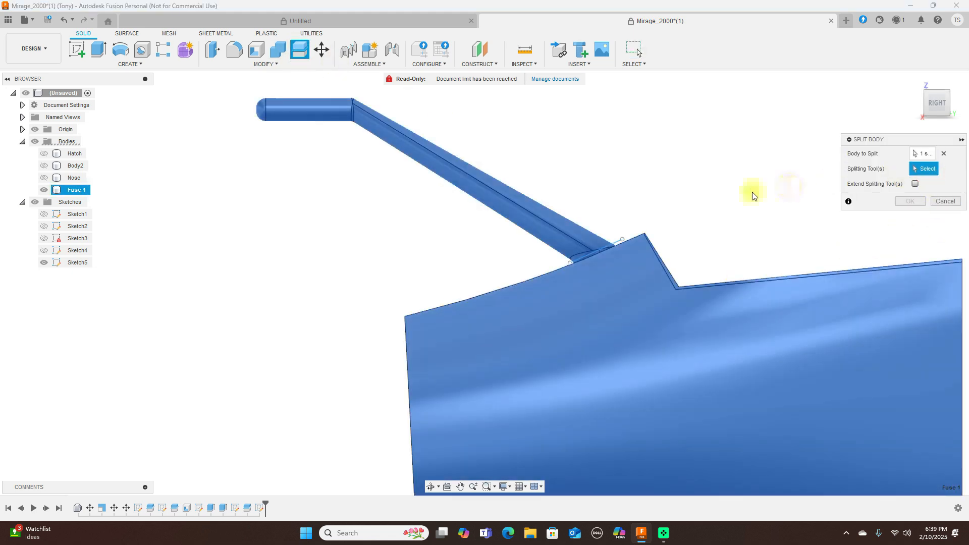
pyautogui.scroll(2, 592, 252)
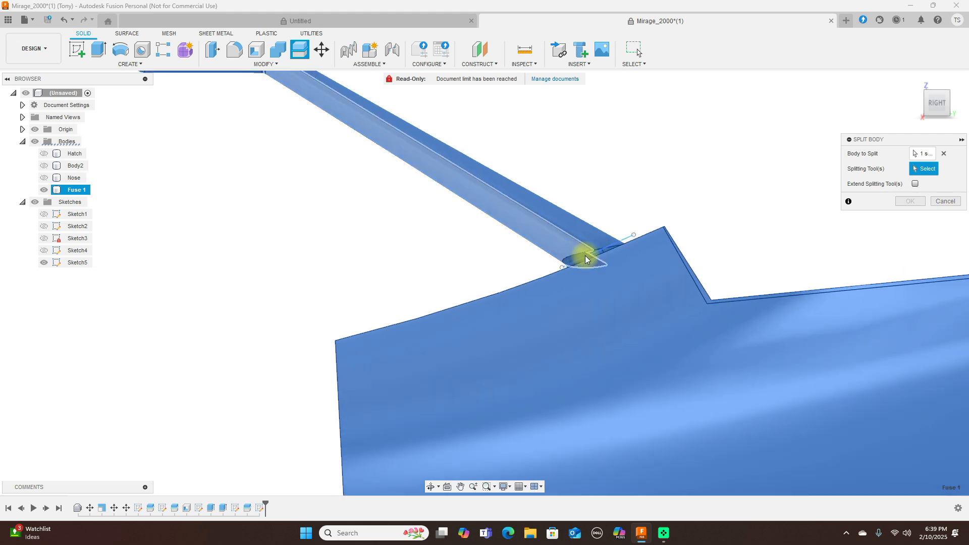
pyautogui.click(627, 235)
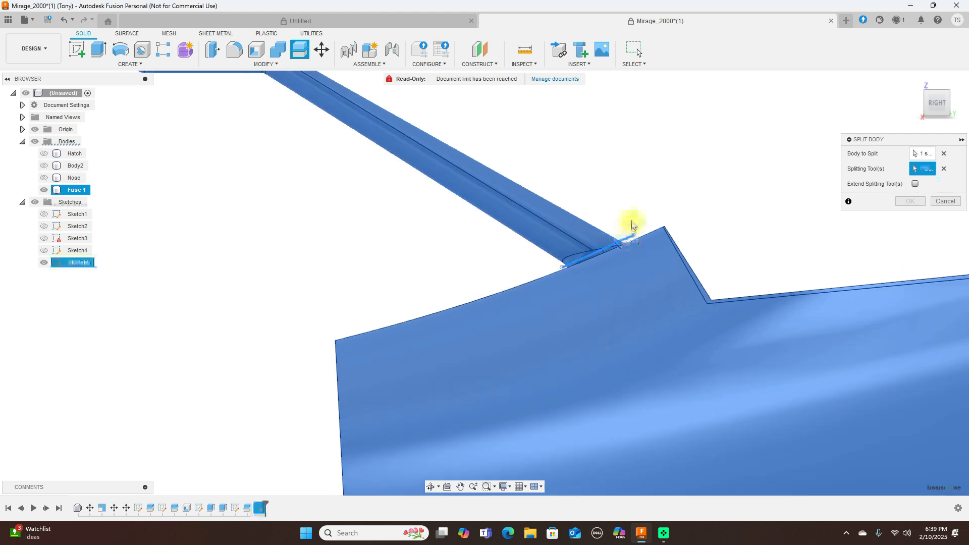
pyautogui.click(910, 201)
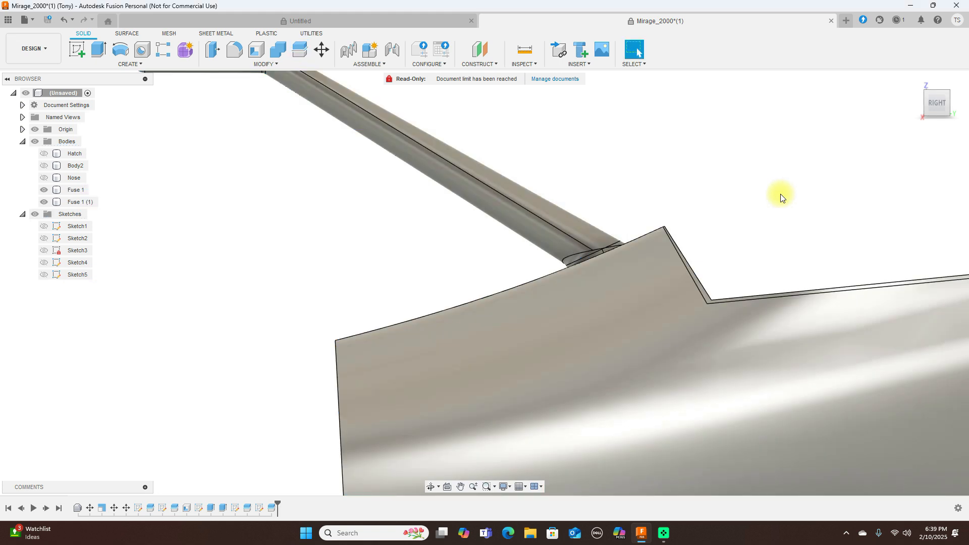
# - Rename the separated refuelling probe body as probe and hide it
pyautogui.scroll(-4, 778, 195)
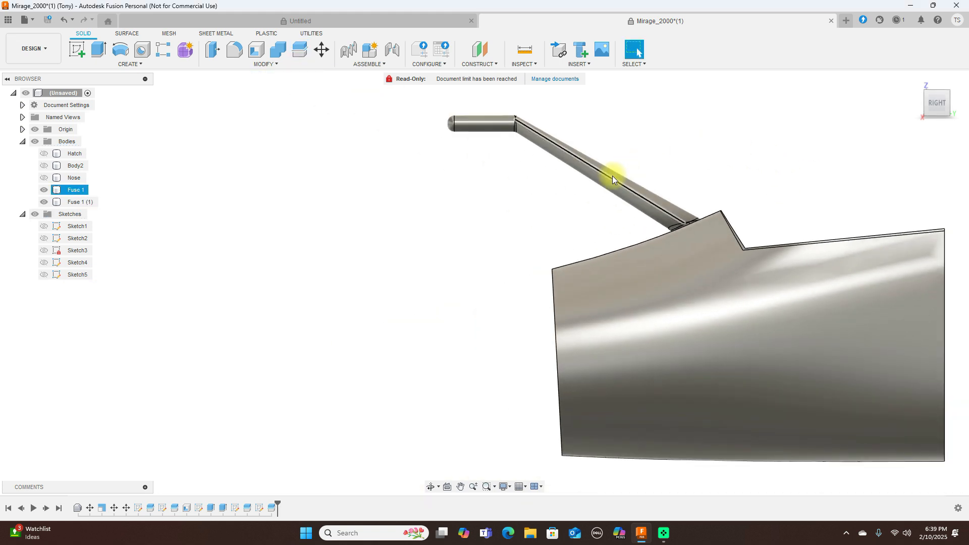
pyautogui.doubleClick(74, 191)
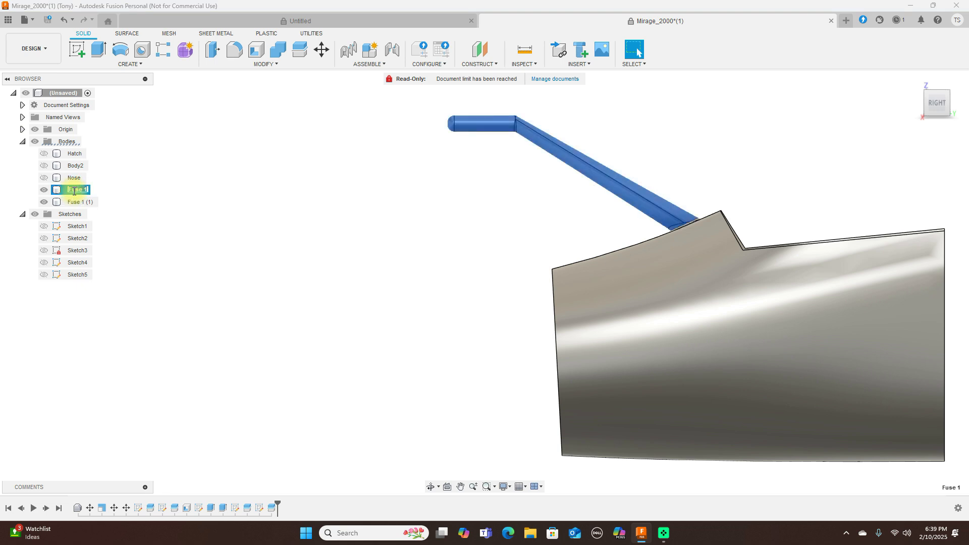
pyautogui.press('BackSpace')
pyautogui.write('Prob')
pyautogui.press('Return')
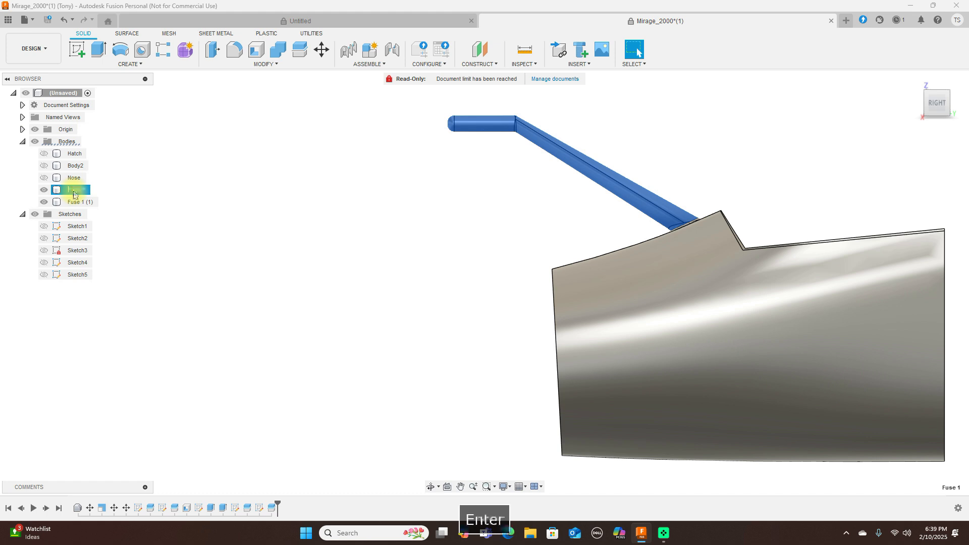
pyautogui.click(260, 197)
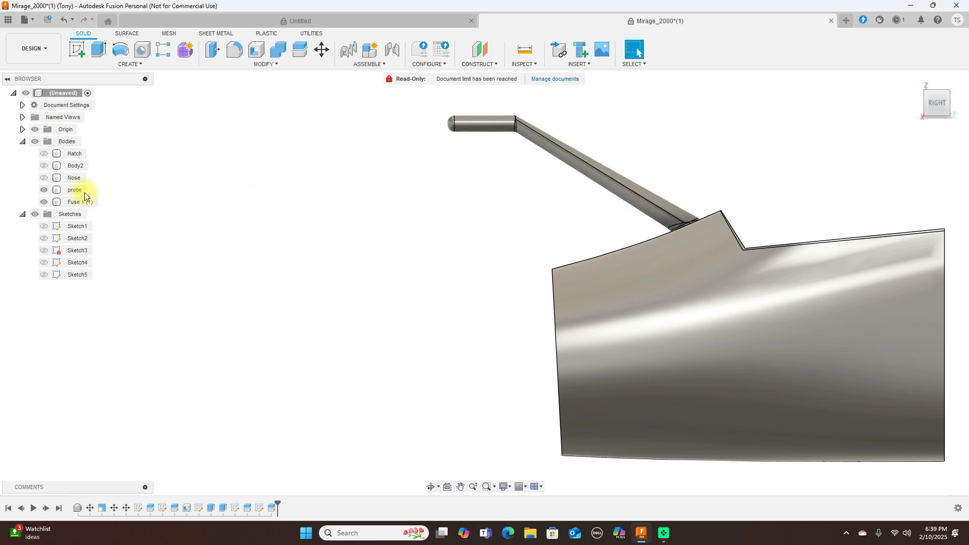
pyautogui.click(45, 189)
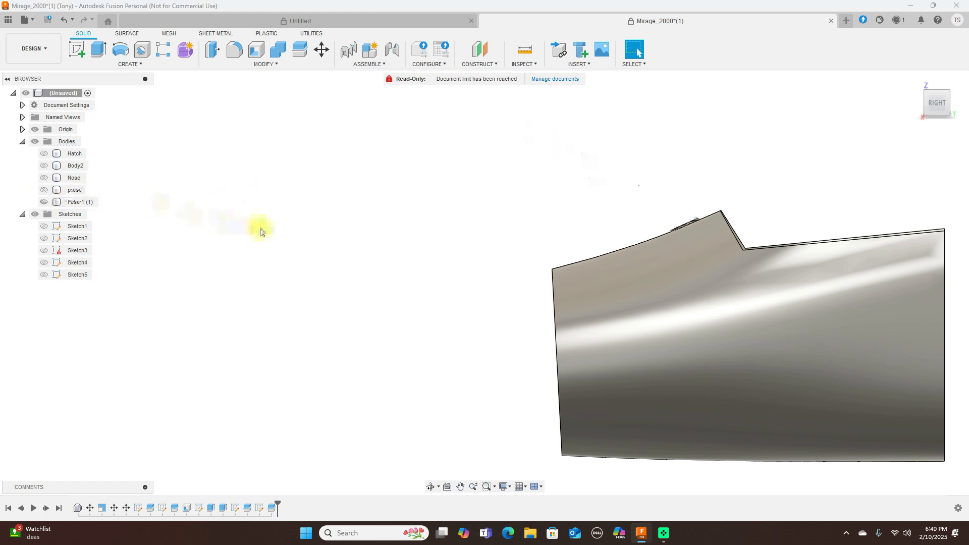
# - Shell the whole Fuse 1 (1) body to the inside with a thickness of 1 mm
pyautogui.scroll(-3, 264, 232)
pyautogui.scroll(-1, 264, 232)
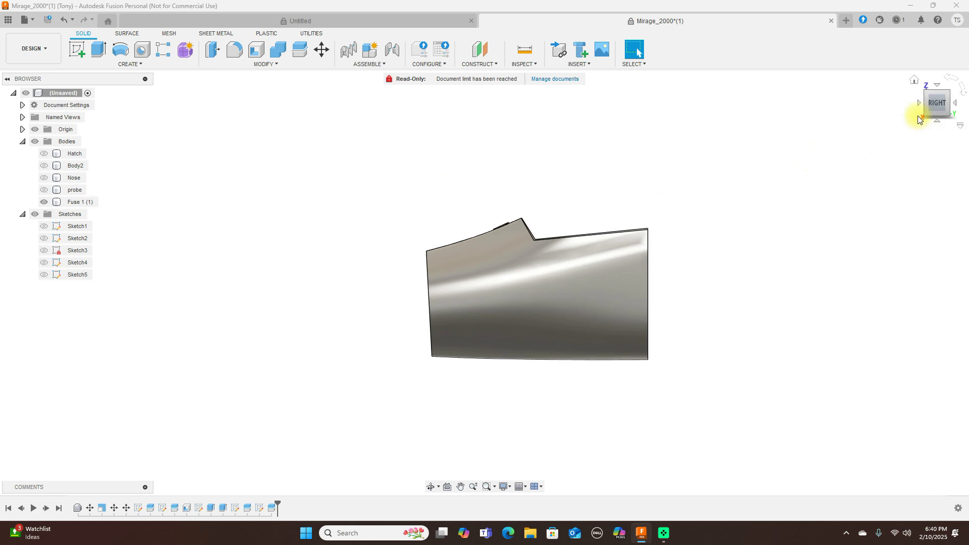
pyautogui.moveTo(925, 108)
pyautogui.mouseDown()
pyautogui.moveTo(17, 123)
pyautogui.moveTo(65, 129)
pyautogui.moveTo(69, 95)
pyautogui.moveTo(4, 95)
pyautogui.moveTo(961, 106)
pyautogui.moveTo(927, 108)
pyautogui.mouseUp()
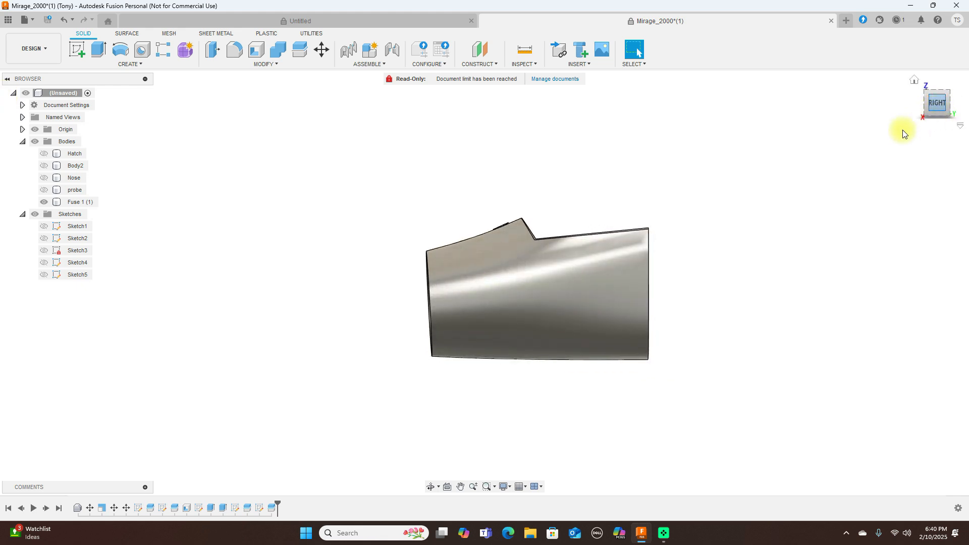
pyautogui.moveTo(937, 96)
pyautogui.mouseDown()
pyautogui.moveTo(886, 103)
pyautogui.moveTo(962, 101)
pyautogui.mouseUp()
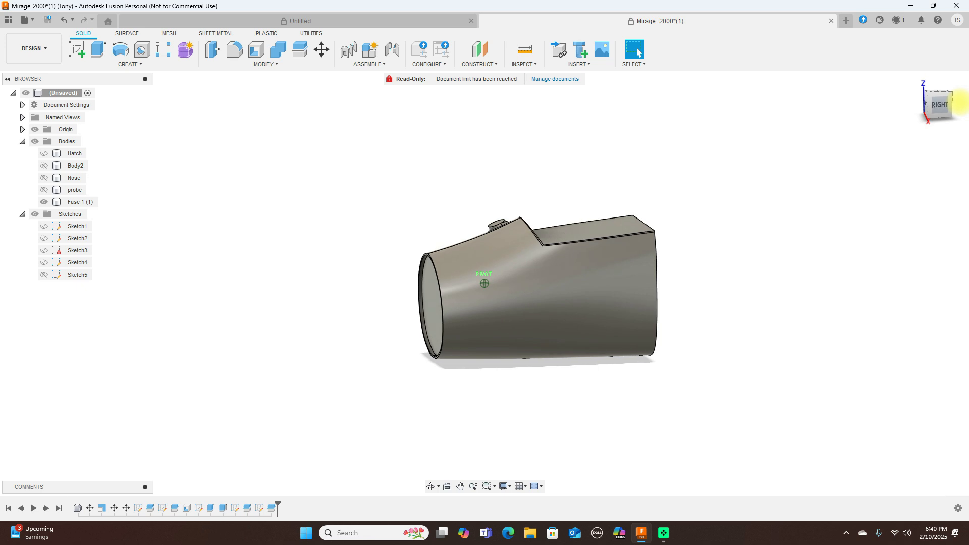
pyautogui.moveTo(962, 101); pyautogui.dragTo(936, 89)
pyautogui.click(934, 106)
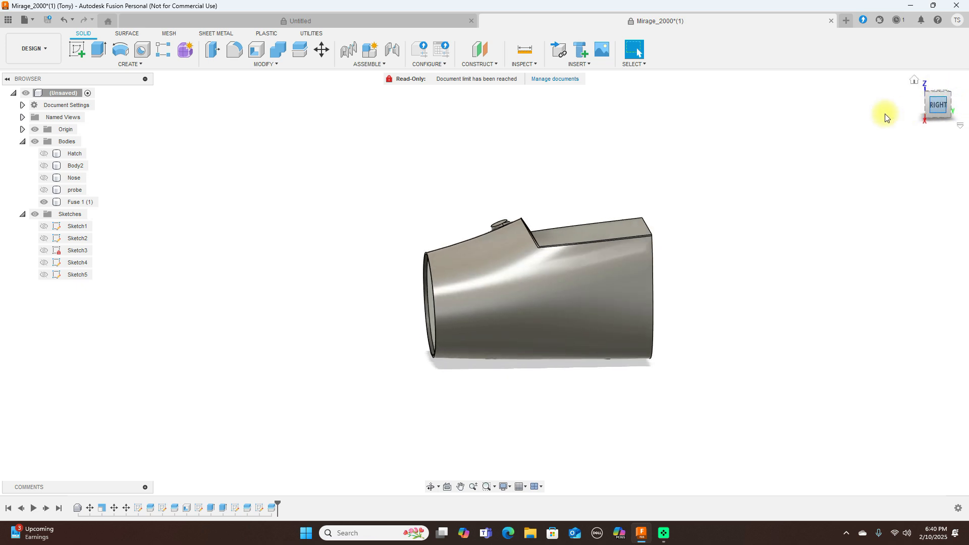
pyautogui.click(262, 56)
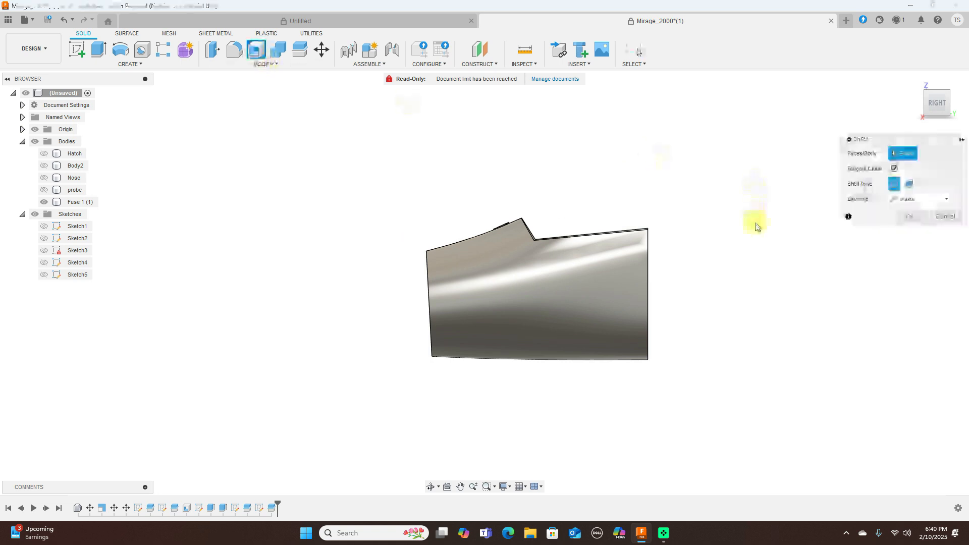
pyautogui.click(646, 267)
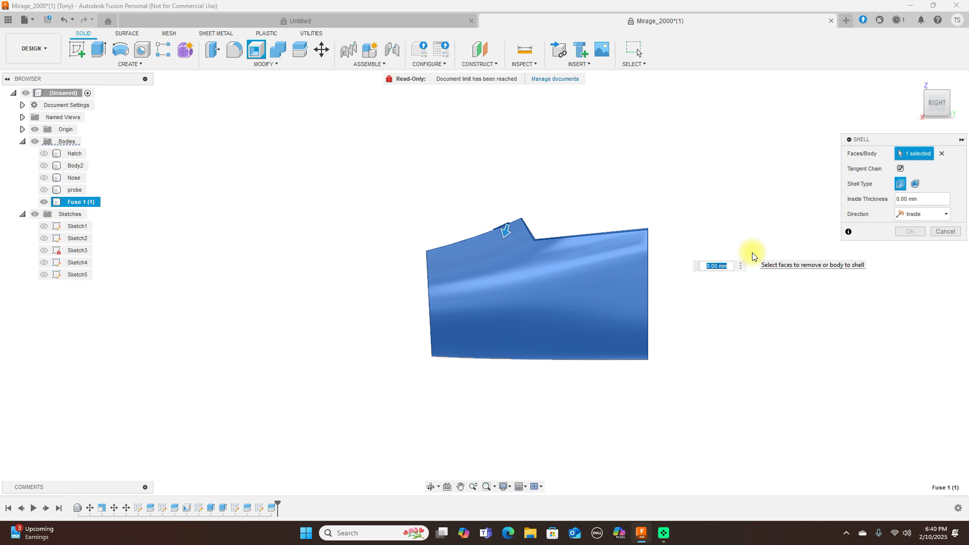
pyautogui.write('5')
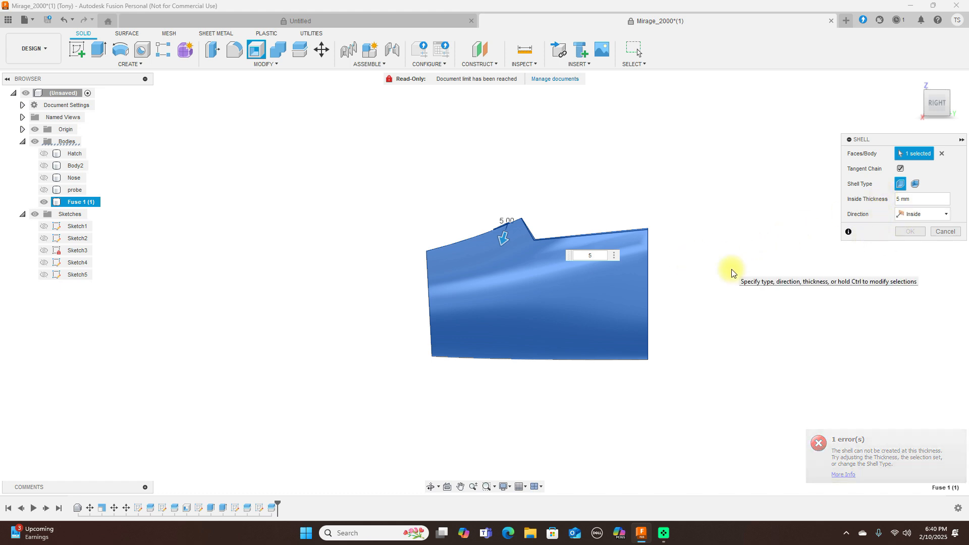
pyautogui.press('BackSpace')
pyautogui.write('1')
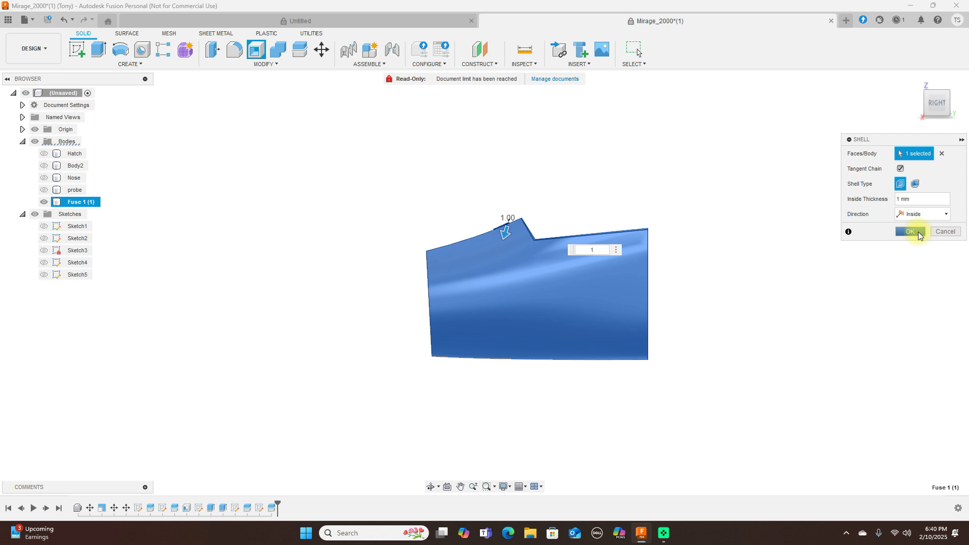
pyautogui.click(909, 231)
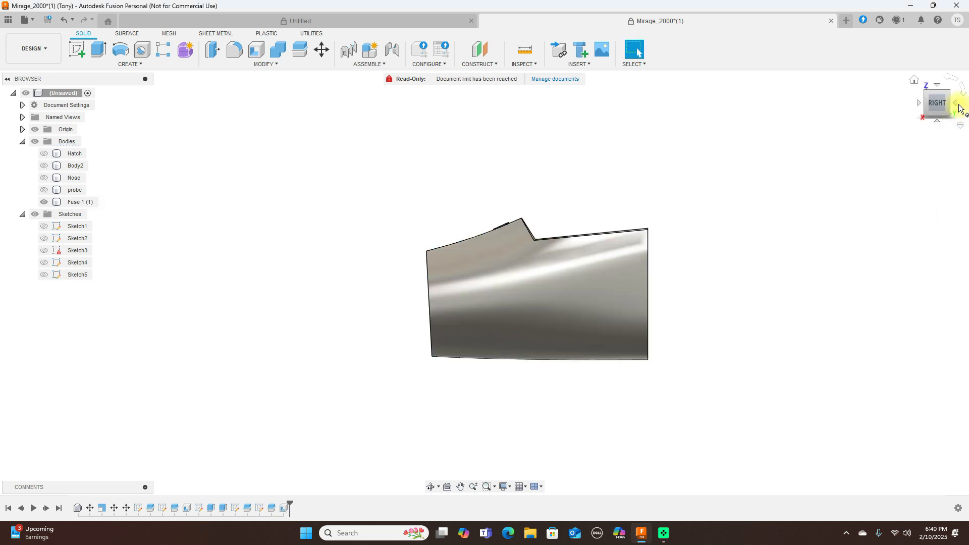
# - Inspect the hollow interior of the Fuse 1 (1) body with a section analysis offset -30 mm from its rear face, and close the analysis
pyautogui.moveTo(947, 108)
pyautogui.mouseDown()
pyautogui.moveTo(804, 112)
pyautogui.moveTo(848, 145)
pyautogui.moveTo(39, 129)
pyautogui.moveTo(961, 113)
pyautogui.moveTo(11, 96)
pyautogui.moveTo(923, 121)
pyautogui.moveTo(934, 104)
pyautogui.mouseUp()
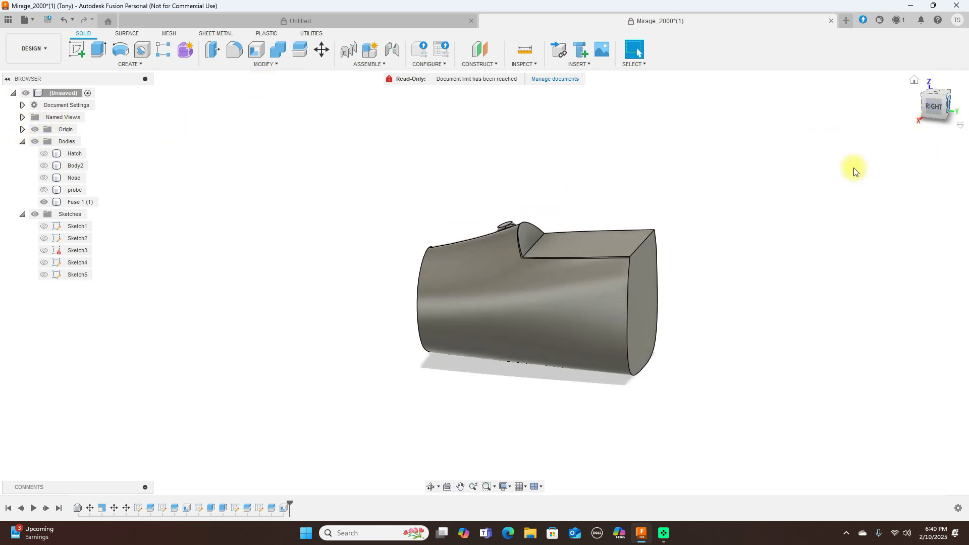
pyautogui.scroll(-2, 818, 208)
pyautogui.moveTo(848, 162); pyautogui.dragTo(824, 307, button='middle')
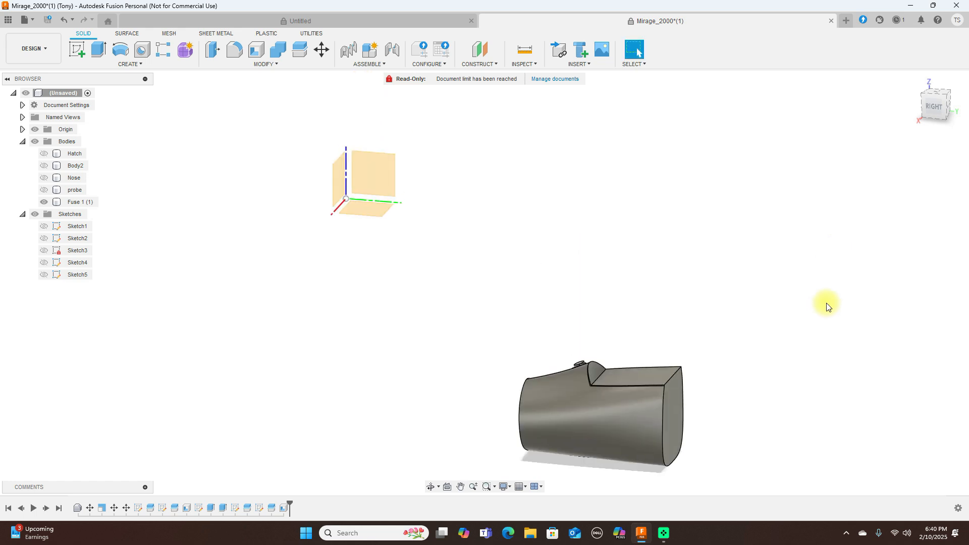
pyautogui.click(535, 66)
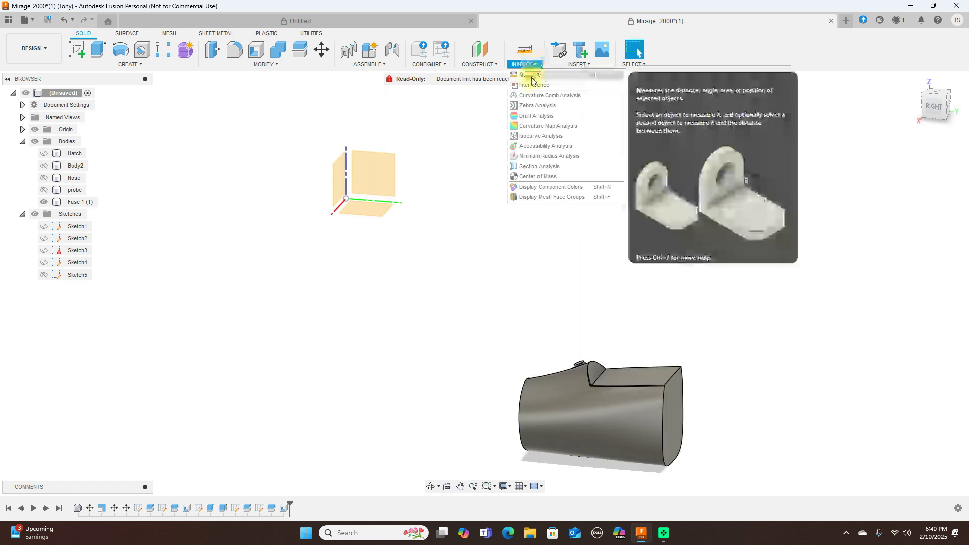
pyautogui.click(536, 166)
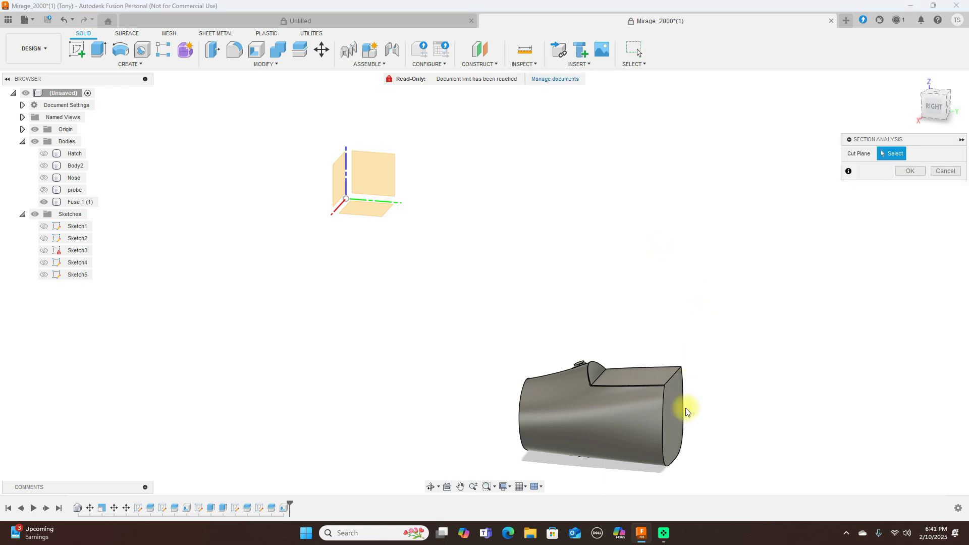
pyautogui.click(702, 421)
pyautogui.moveTo(702, 420); pyautogui.dragTo(671, 422)
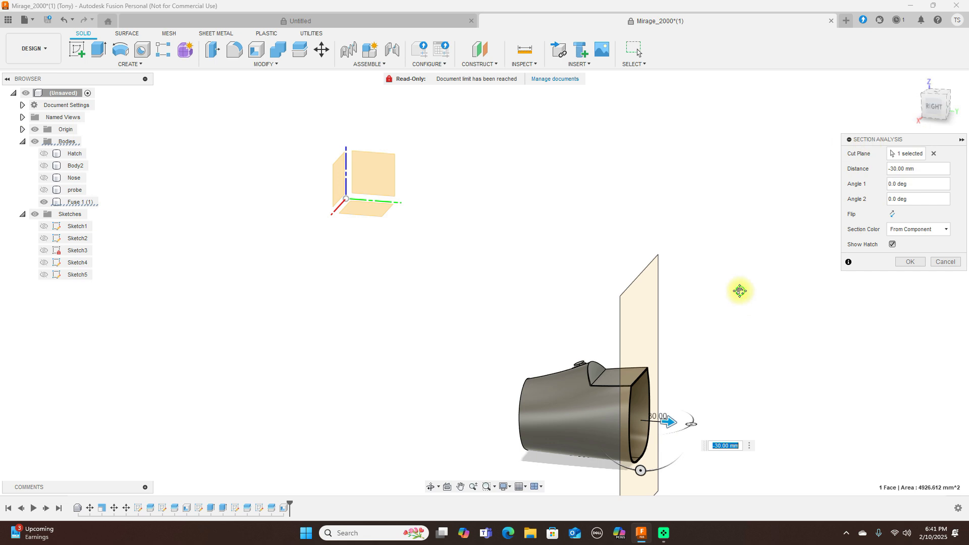
pyautogui.moveTo(739, 291); pyautogui.dragTo(705, 158, button='middle')
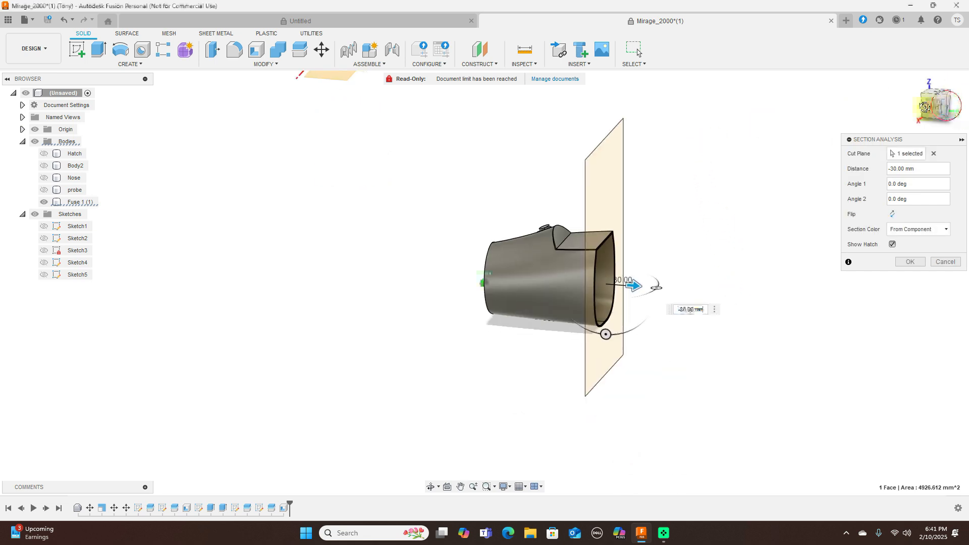
pyautogui.click(924, 107)
pyautogui.moveTo(797, 97)
pyautogui.keyDown('shift'); pyautogui.mouseDown(button='middle')
pyautogui.moveTo(903, 106)
pyautogui.moveTo(71, 117)
pyautogui.moveTo(100, 109)
pyautogui.moveTo(77, 107)
pyautogui.mouseUp(button='middle'); pyautogui.keyUp('shift')
pyautogui.click(915, 262)
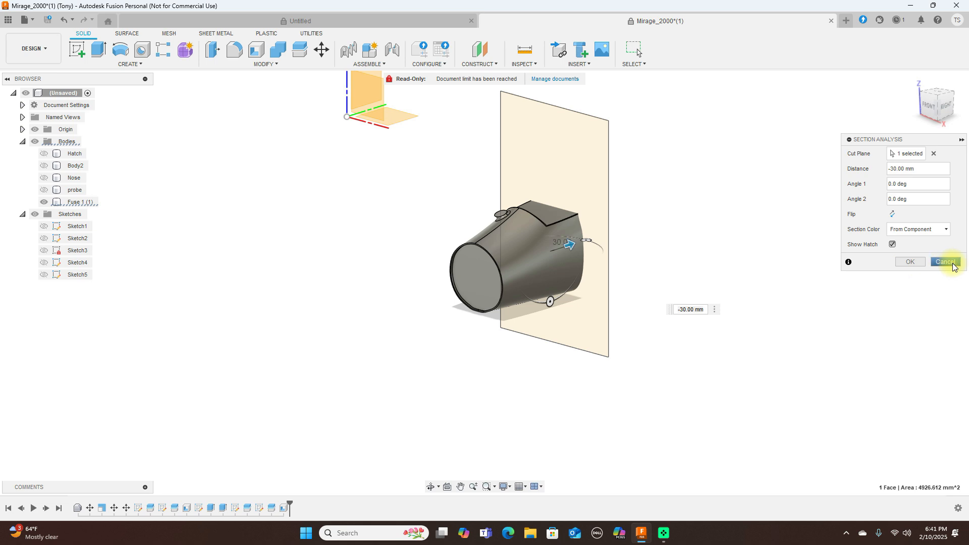
# - Sketch an outline offset 1 mm inward from the edge of the round front face of Fuse 1 (1), and finish the sketch
pyautogui.click(926, 112)
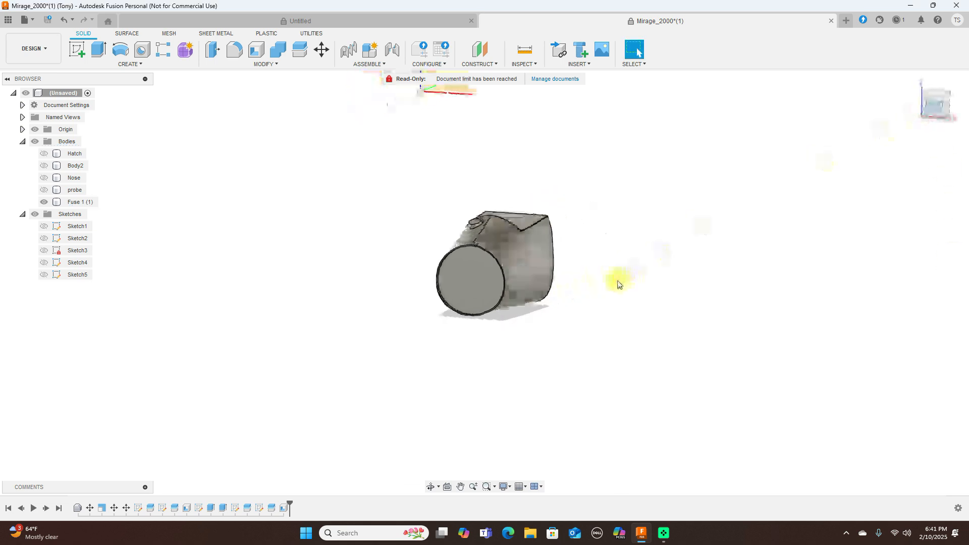
pyautogui.scroll(2, 586, 242)
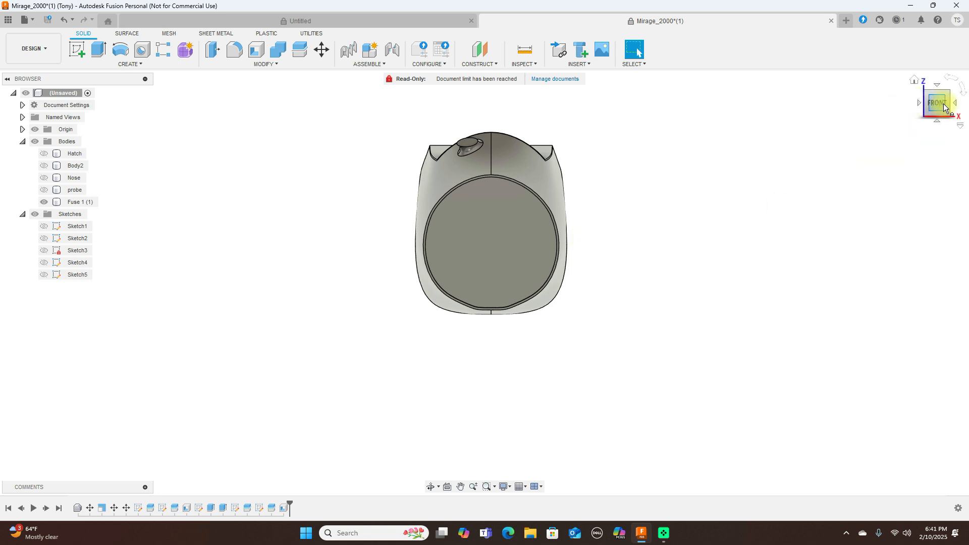
pyautogui.moveTo(945, 103); pyautogui.dragTo(937, 103)
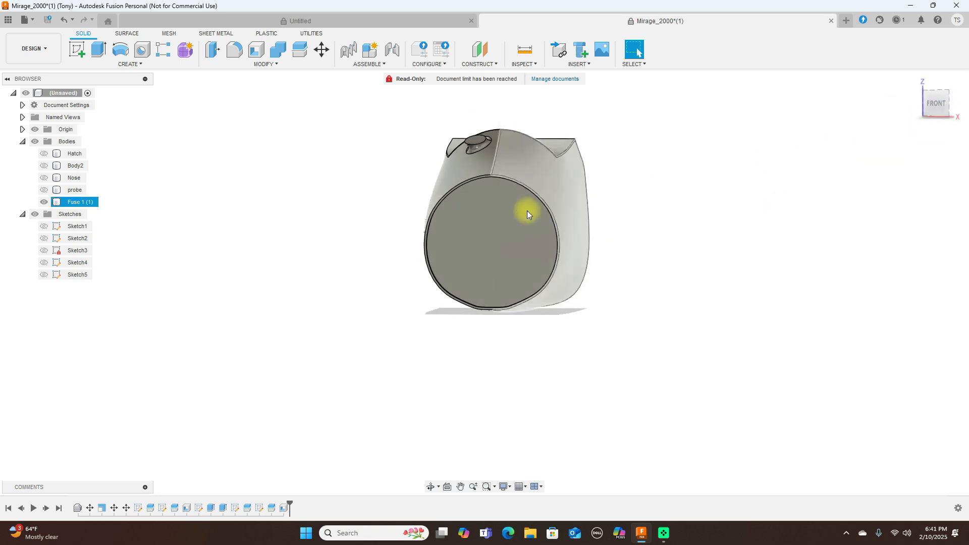
pyautogui.click(501, 225)
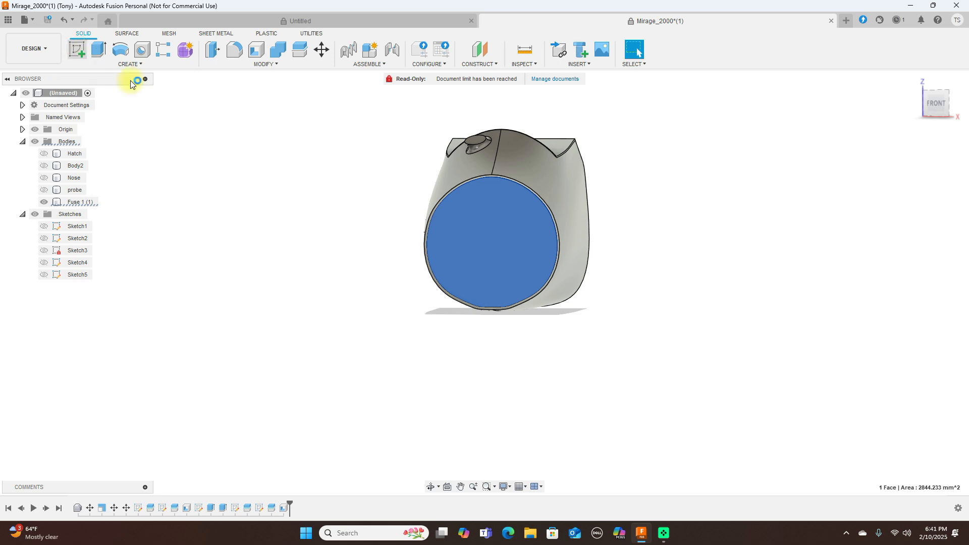
pyautogui.click(78, 50)
pyautogui.moveTo(644, 359); pyautogui.dragTo(659, 220, button='middle')
pyautogui.scroll(3, 625, 218)
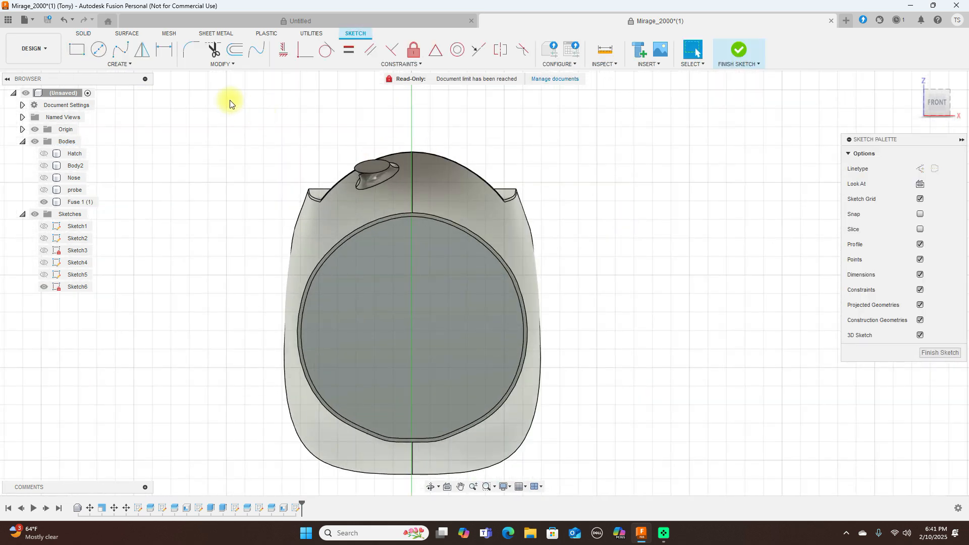
pyautogui.click(235, 50)
pyautogui.click(436, 218)
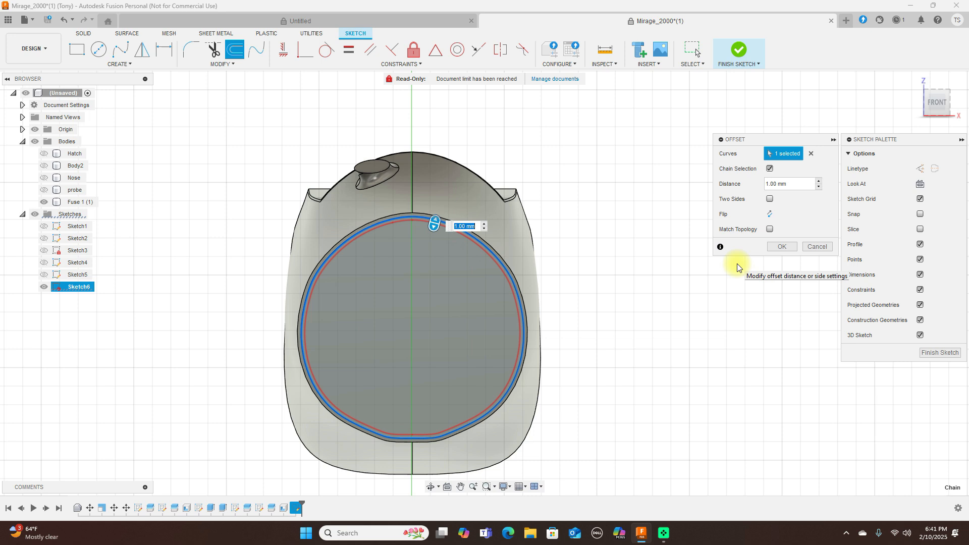
pyautogui.click(779, 247)
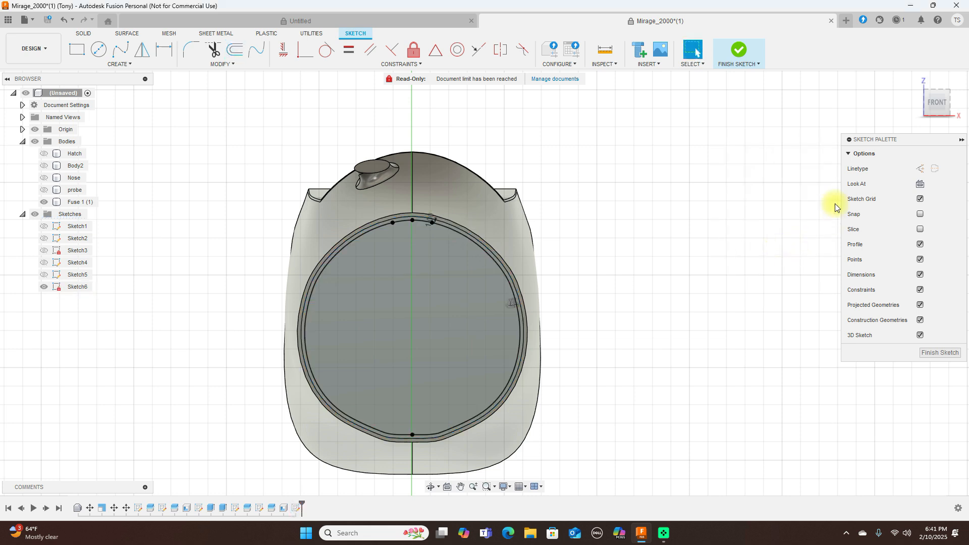
pyautogui.click(949, 110)
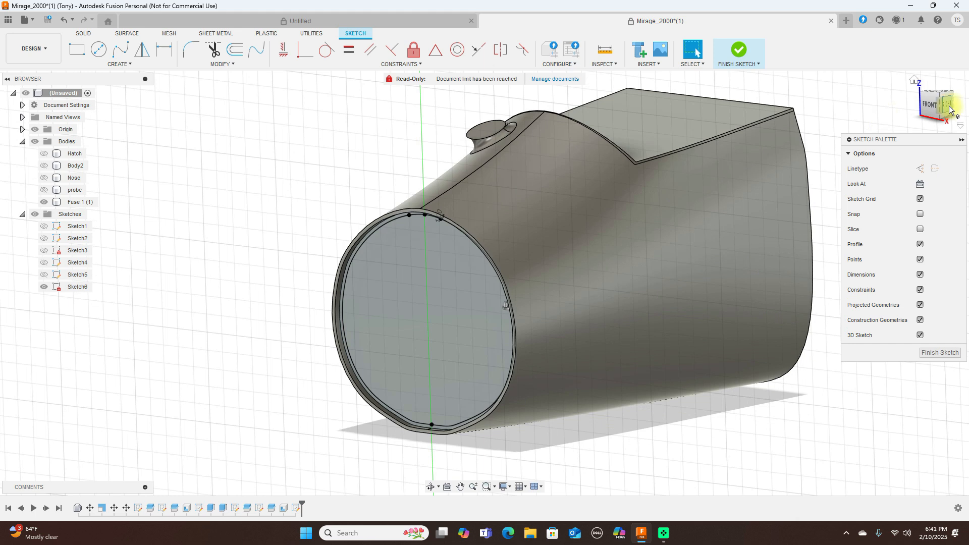
pyautogui.click(743, 52)
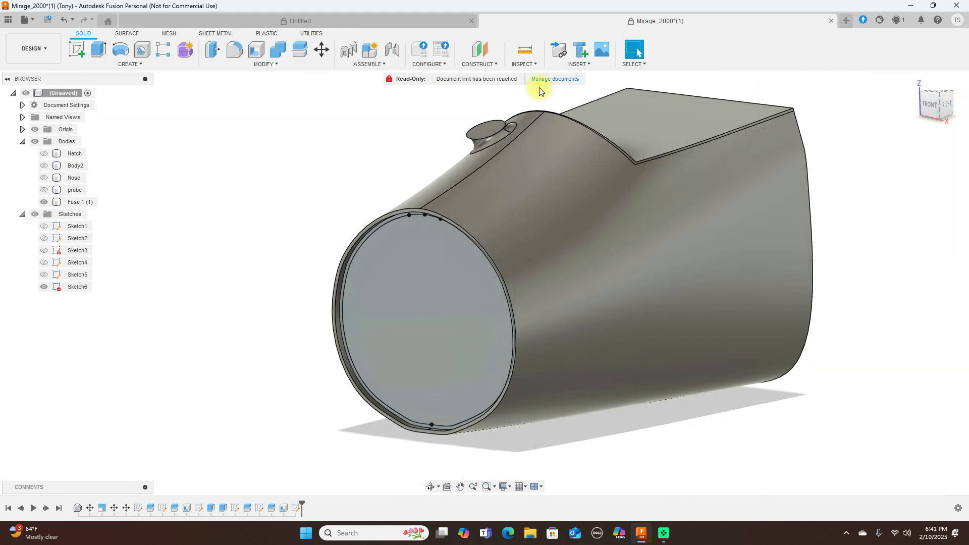
# - Extrude the inner profile of the front sketch inward as a cut through the front wall into the hollow fuselage
pyautogui.press('e')
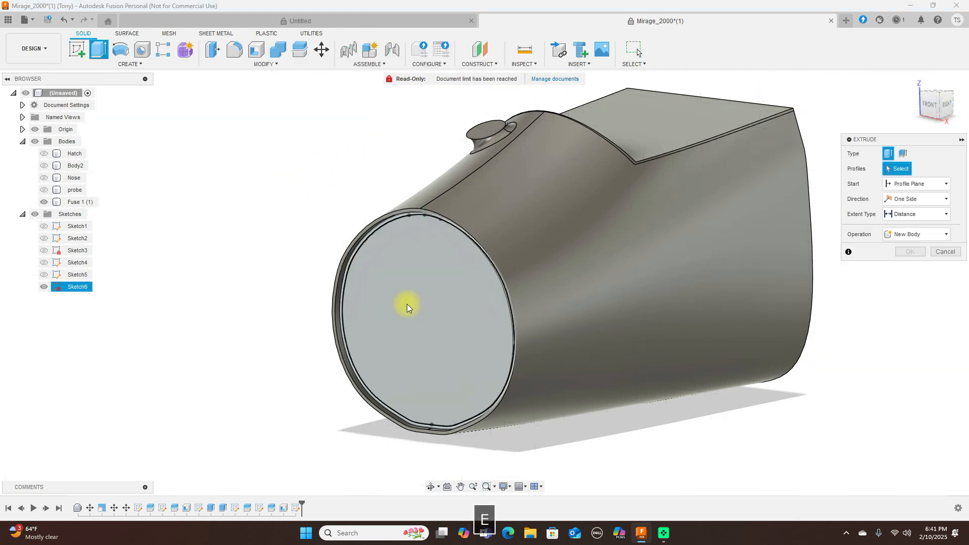
pyautogui.click(407, 303)
pyautogui.moveTo(420, 321); pyautogui.dragTo(445, 313)
pyautogui.click(907, 297)
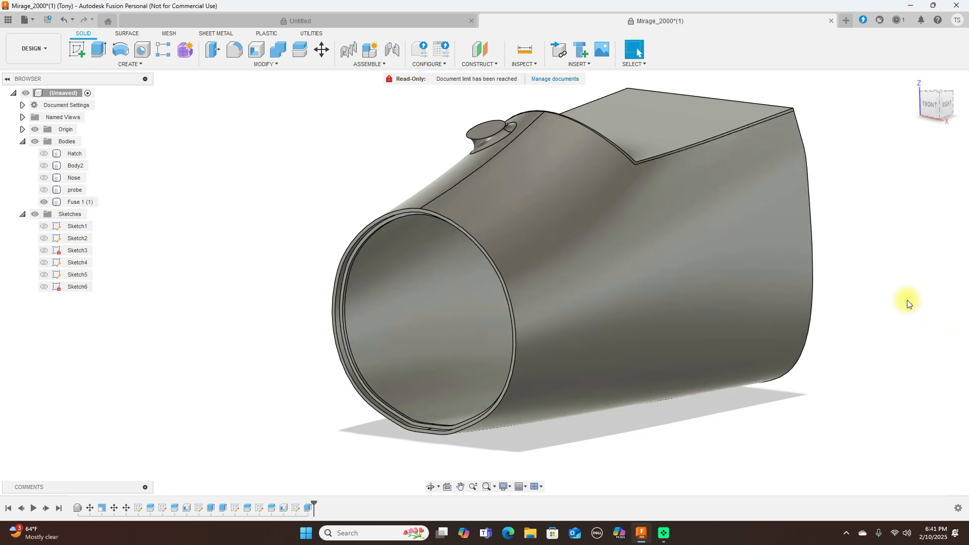
# - Sketch an outline offset 5 mm inward from the edge of the rear face of Fuse 1 (1), and finish the sketch
pyautogui.moveTo(939, 111)
pyautogui.mouseDown()
pyautogui.moveTo(963, 98)
pyautogui.moveTo(29, 93)
pyautogui.moveTo(935, 101)
pyautogui.moveTo(759, 81)
pyautogui.moveTo(731, 93)
pyautogui.moveTo(734, 111)
pyautogui.moveTo(904, 193)
pyautogui.moveTo(897, 184)
pyautogui.mouseUp()
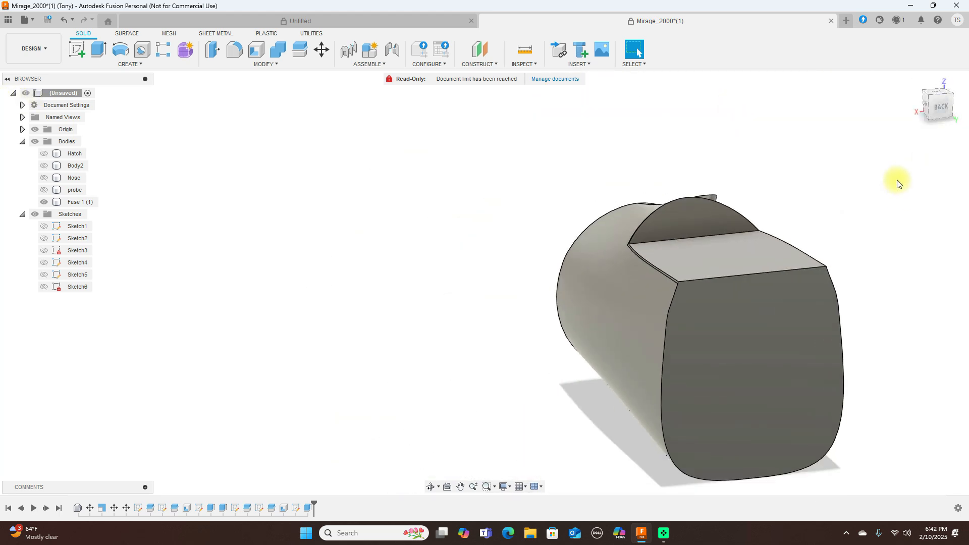
pyautogui.moveTo(895, 177); pyautogui.dragTo(724, 119, button='middle')
pyautogui.moveTo(937, 106)
pyautogui.mouseDown()
pyautogui.moveTo(17, 108)
pyautogui.moveTo(114, 113)
pyautogui.moveTo(15, 107)
pyautogui.moveTo(143, 108)
pyautogui.moveTo(14, 98)
pyautogui.moveTo(951, 100)
pyautogui.moveTo(933, 106)
pyautogui.mouseUp()
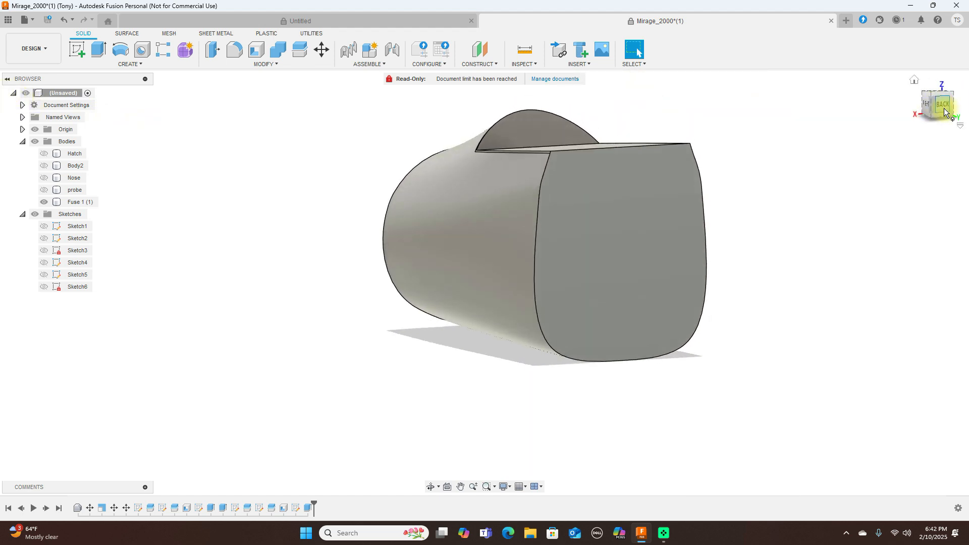
pyautogui.click(945, 112)
pyautogui.click(481, 234)
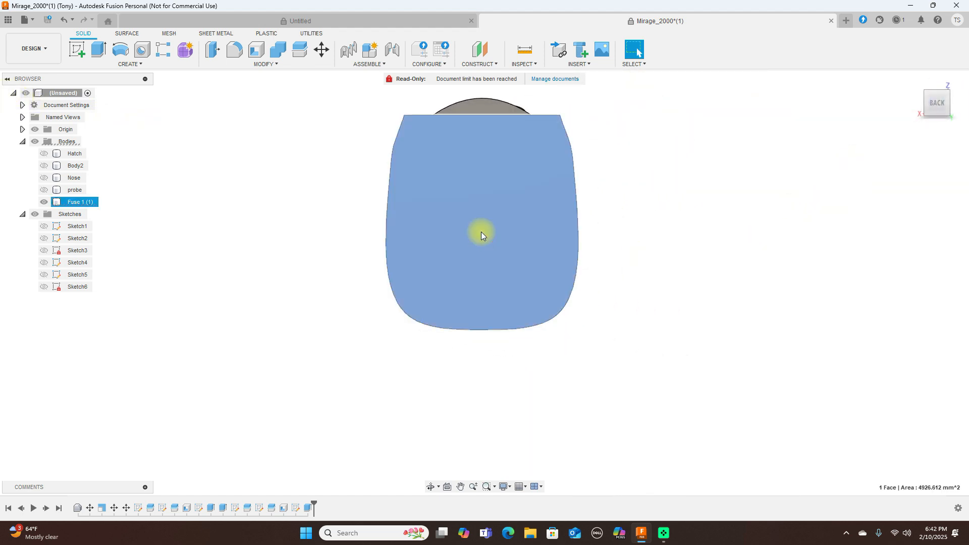
pyautogui.click(78, 50)
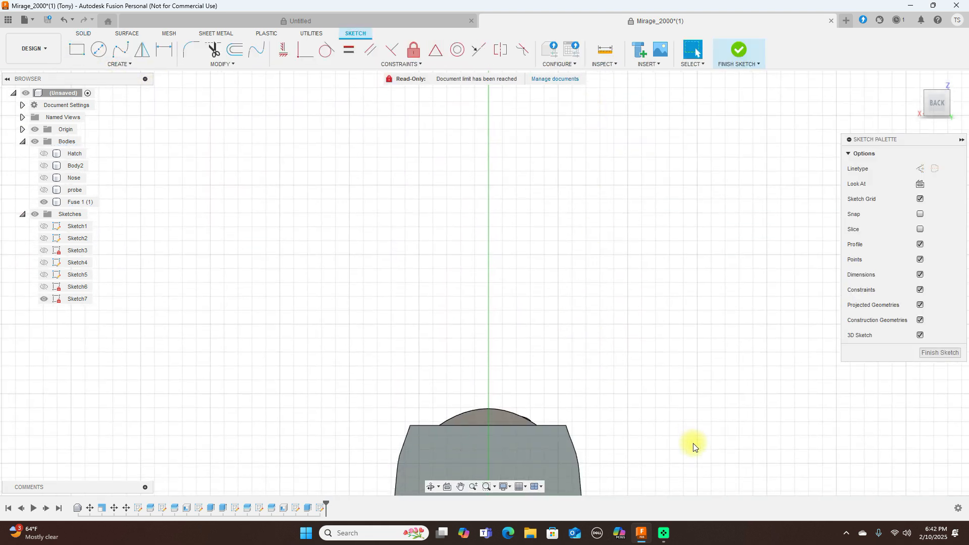
pyautogui.click(237, 57)
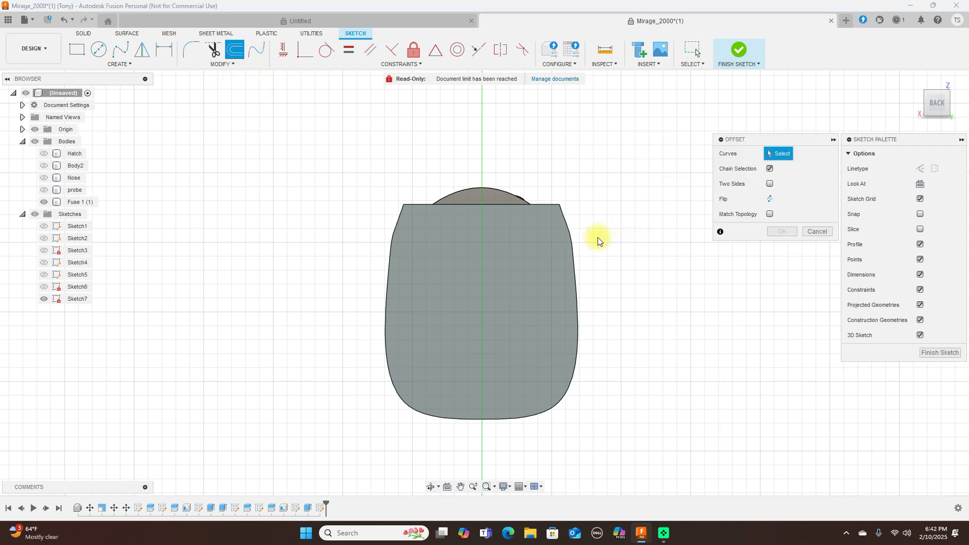
pyautogui.click(574, 247)
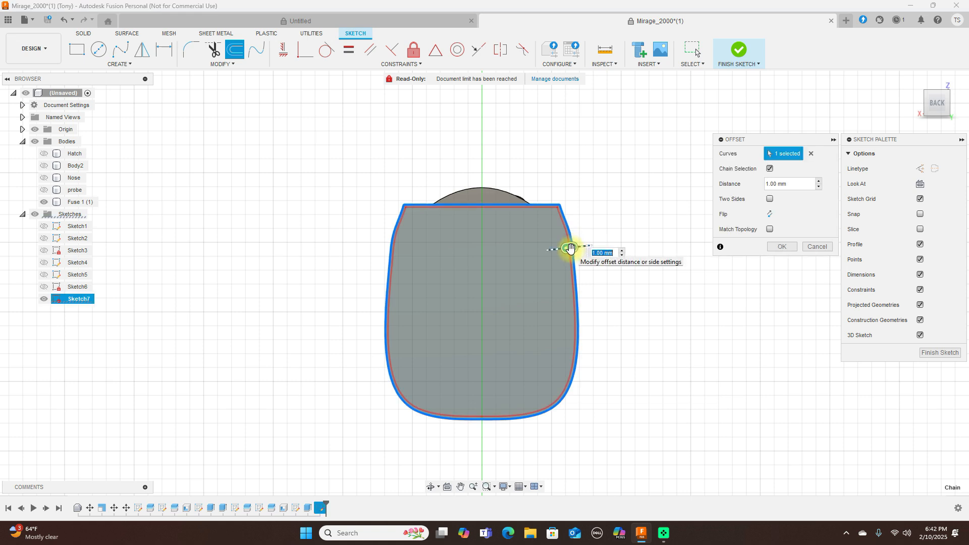
pyautogui.moveTo(571, 248); pyautogui.dragTo(557, 251)
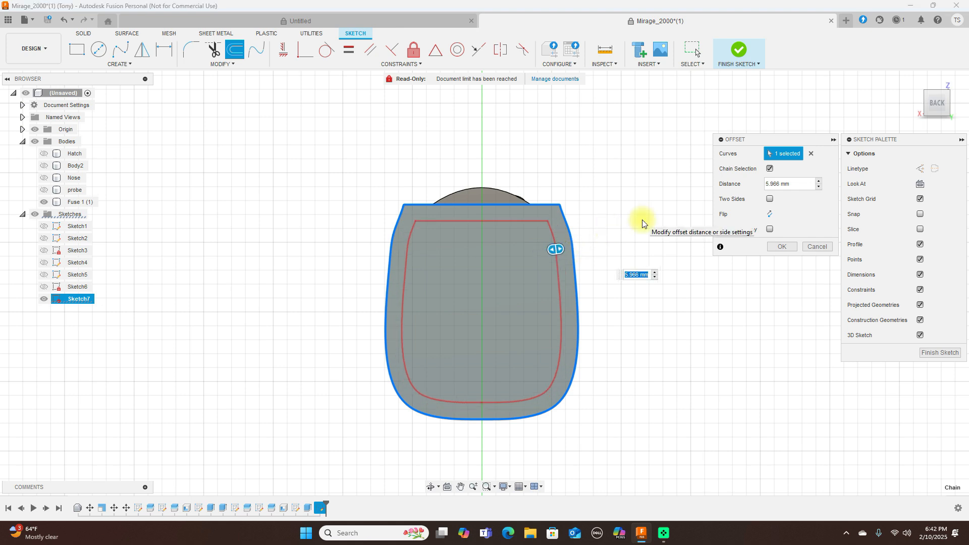
pyautogui.write('5')
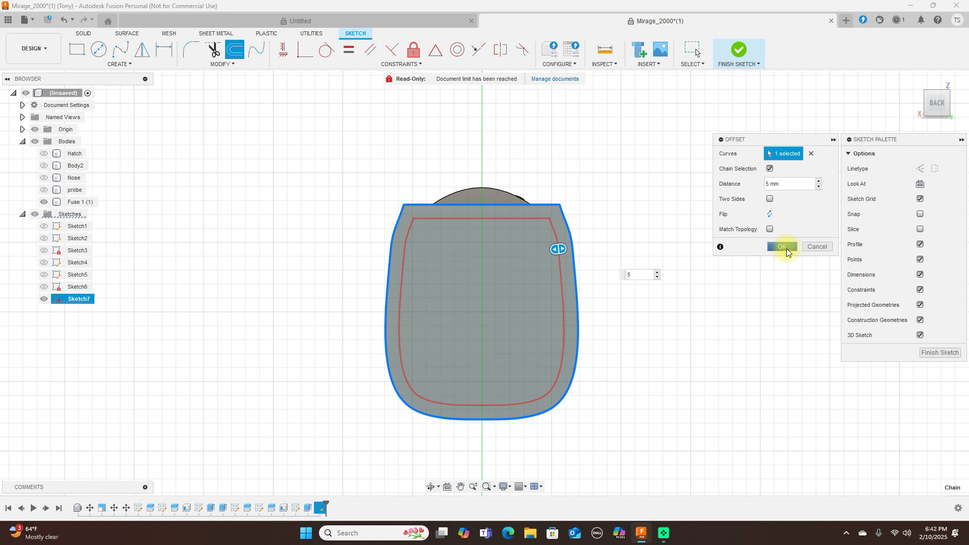
pyautogui.click(782, 247)
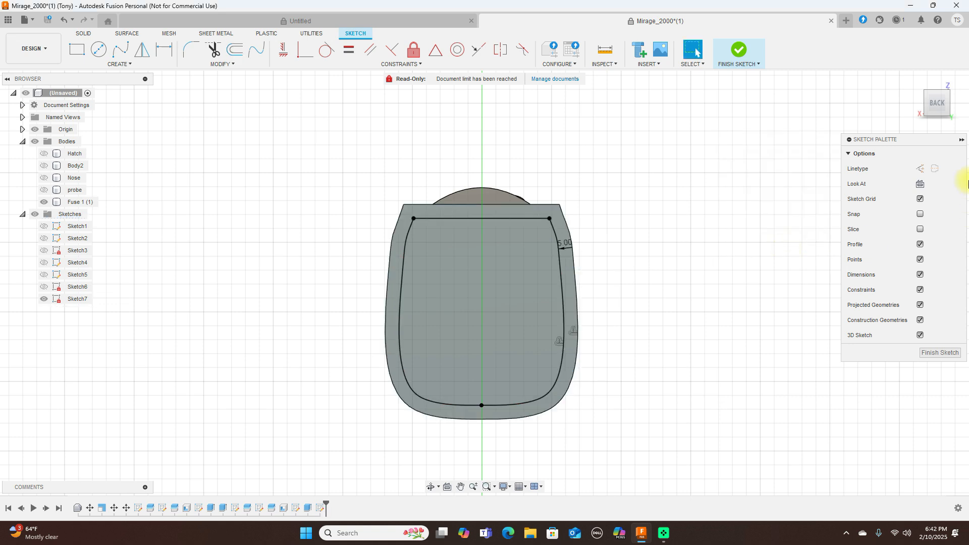
pyautogui.moveTo(926, 103)
pyautogui.mouseDown()
pyautogui.moveTo(939, 105)
pyautogui.moveTo(5, 108)
pyautogui.moveTo(148, 110)
pyautogui.moveTo(82, 97)
pyautogui.moveTo(36, 110)
pyautogui.mouseUp()
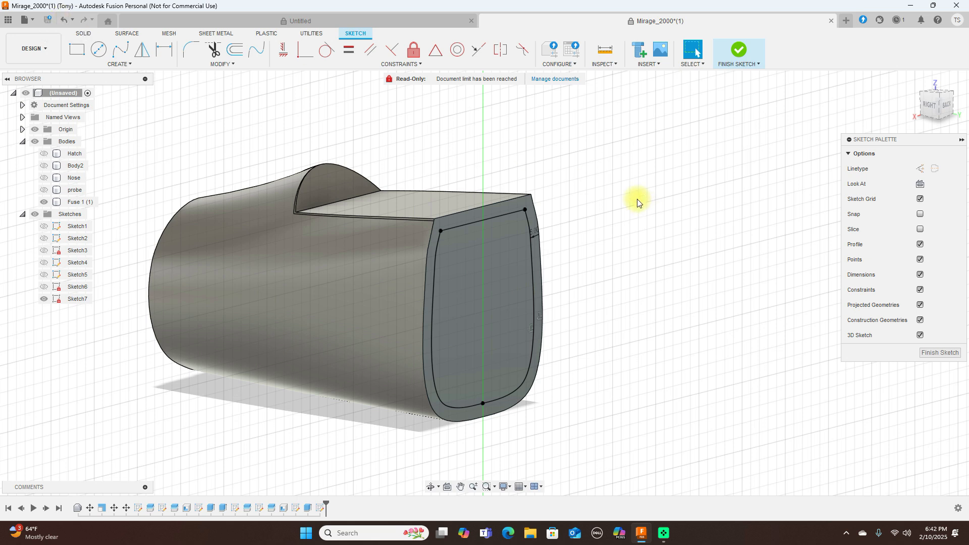
pyautogui.click(738, 49)
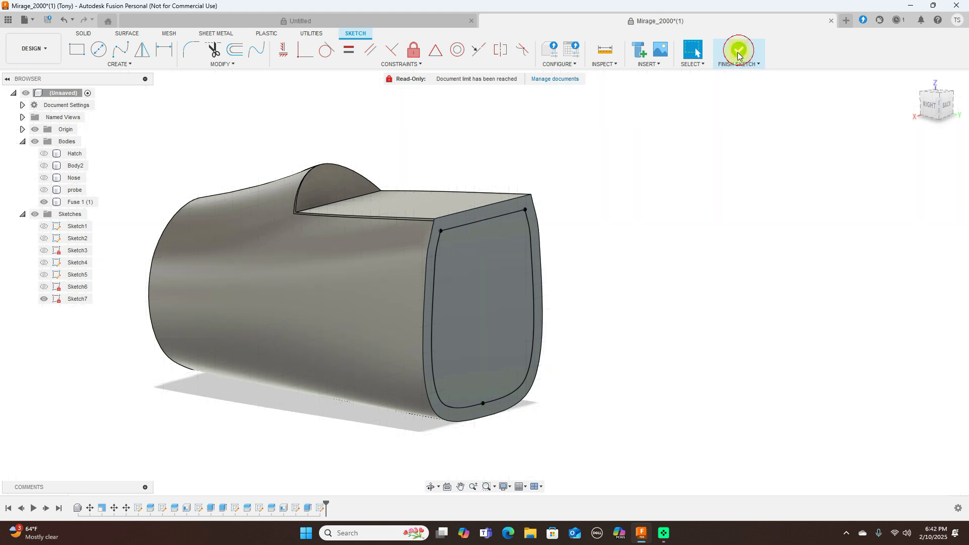
# - Extrude the inner profile on the rear face of Fuse 1 (1) outward 2 mm and join it to the body as a lip
pyautogui.press('e')
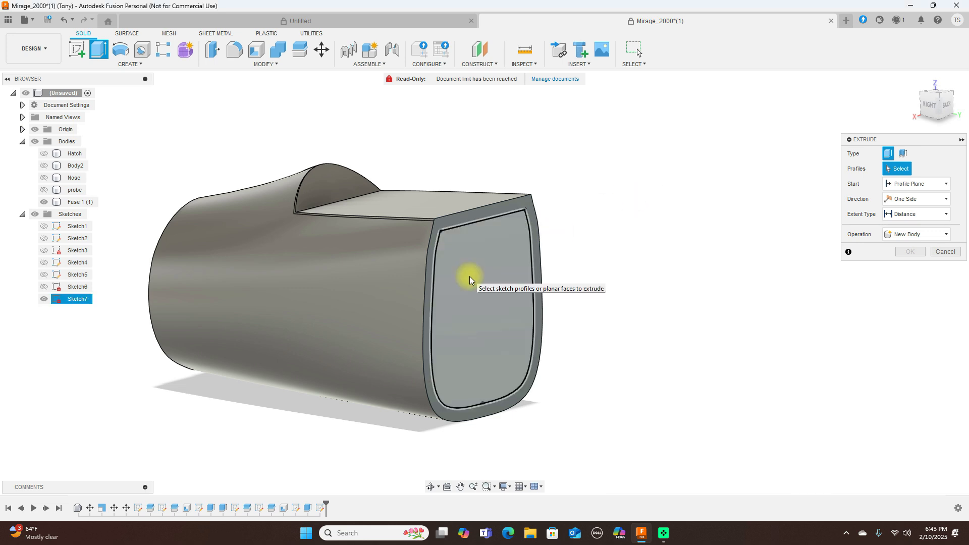
pyautogui.click(527, 302)
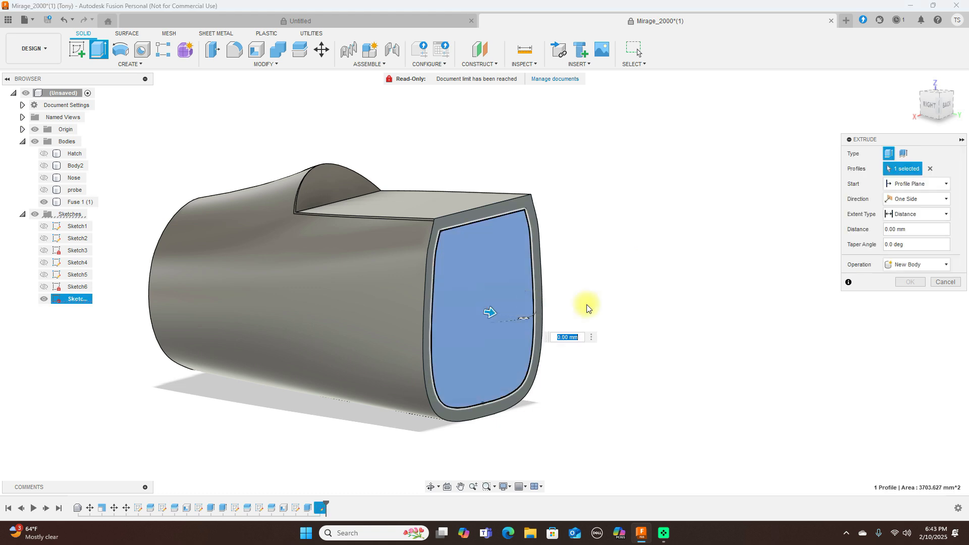
pyautogui.moveTo(940, 112); pyautogui.dragTo(948, 107)
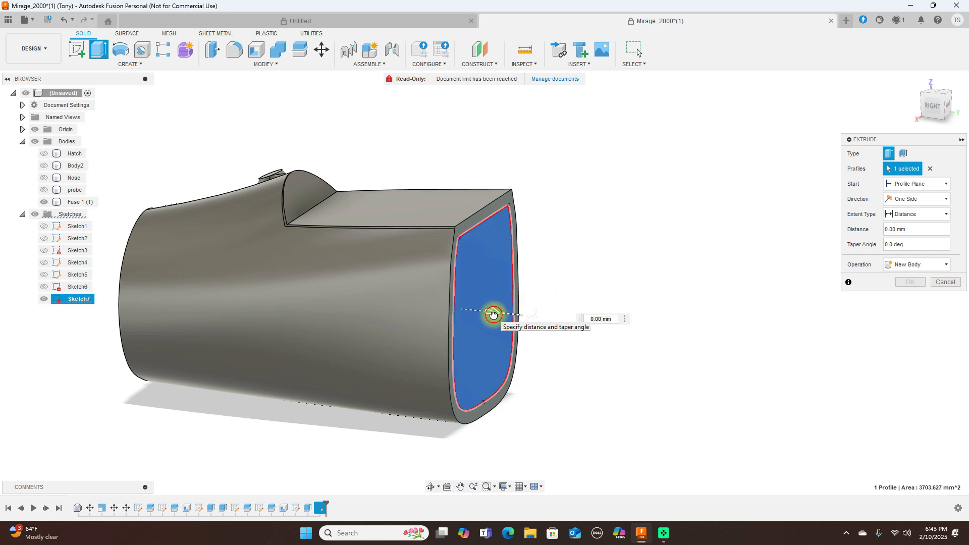
pyautogui.moveTo(493, 314); pyautogui.dragTo(501, 314)
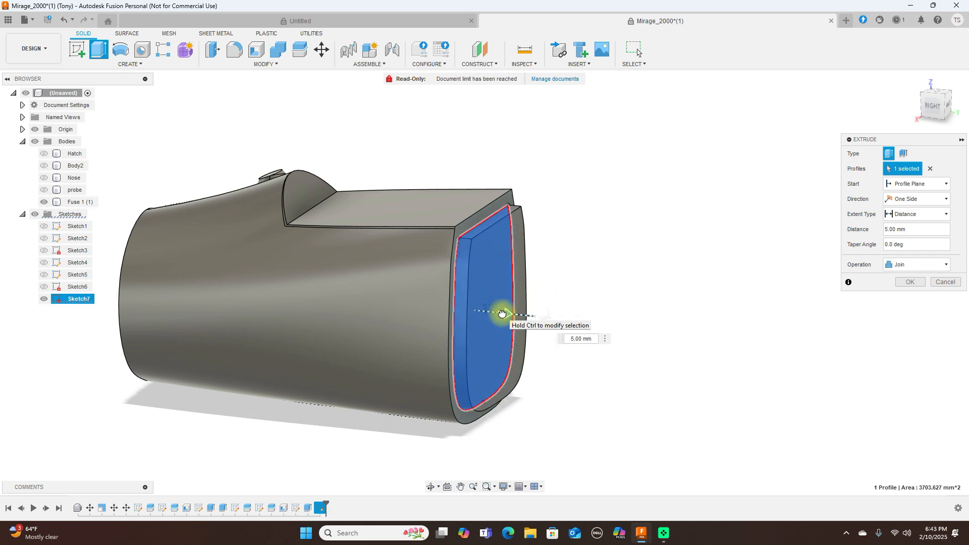
pyautogui.moveTo(501, 314); pyautogui.dragTo(502, 313)
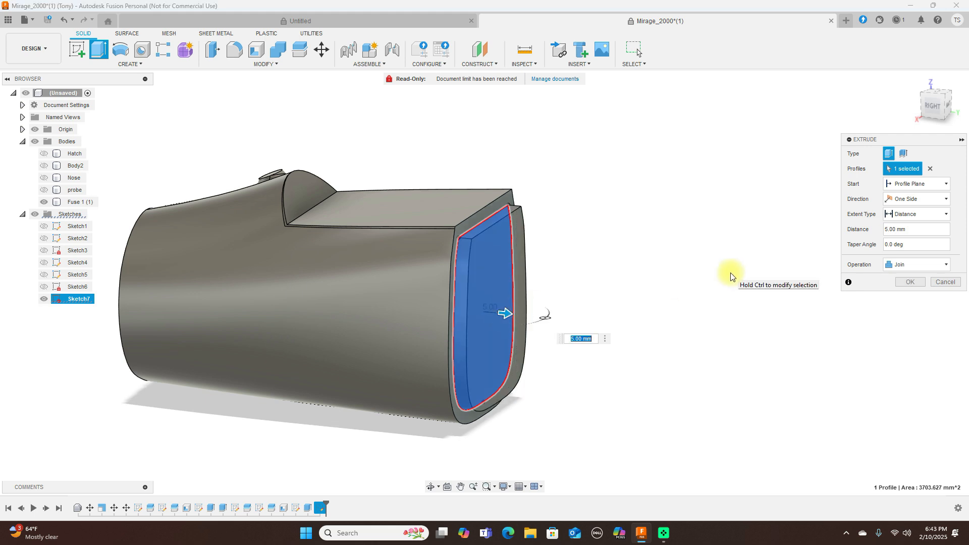
pyautogui.write('2')
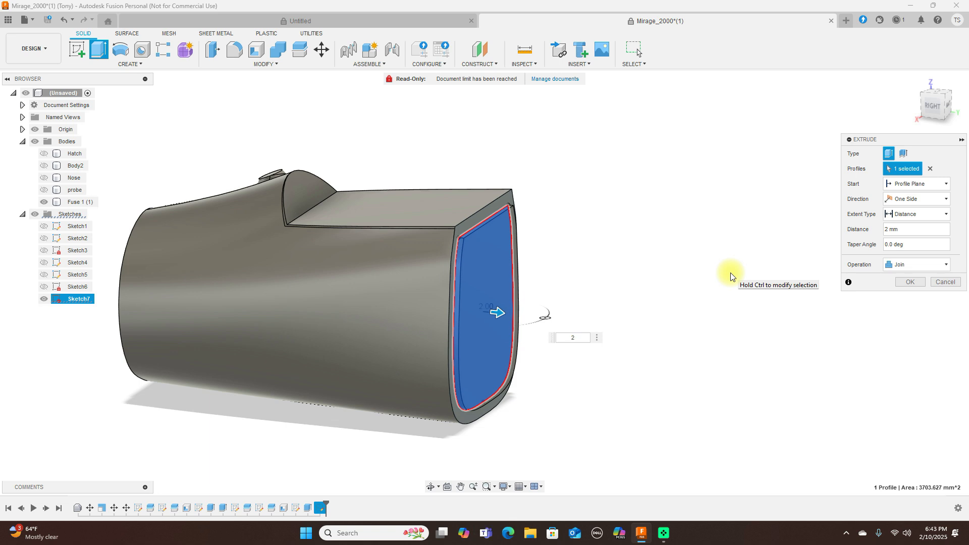
pyautogui.click(918, 283)
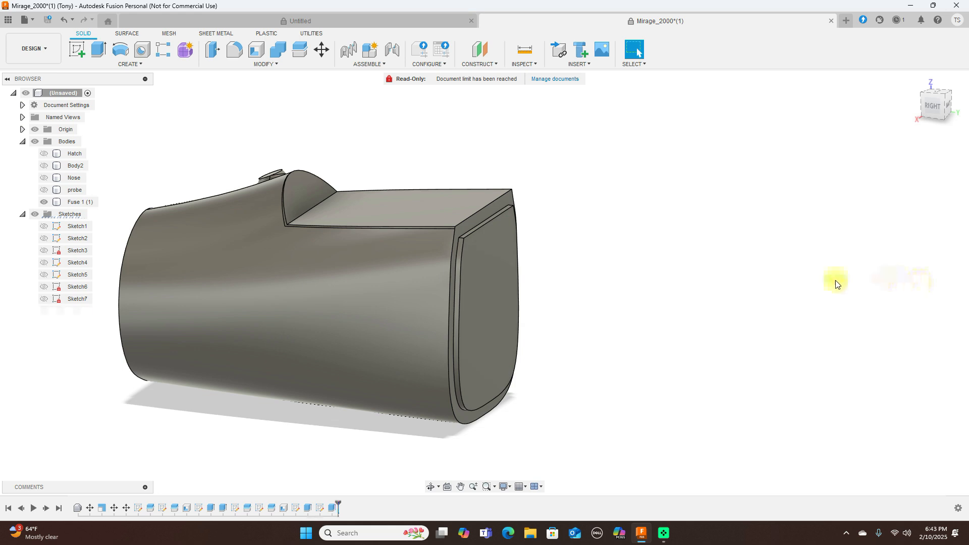
# - Sketch an outline offset 1 mm inward from the edge of the raised rear lip's face, and finish the sketch
pyautogui.click(949, 107)
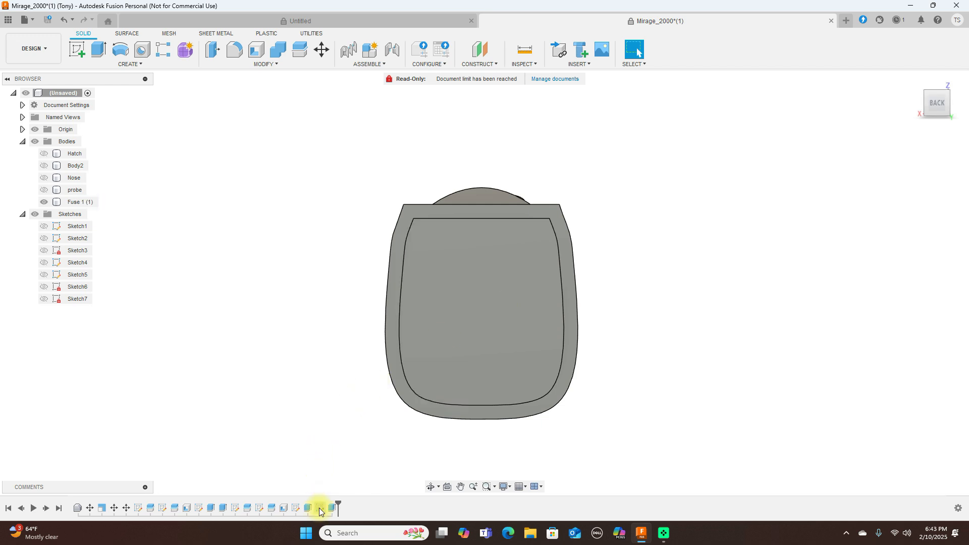
pyautogui.click(927, 102)
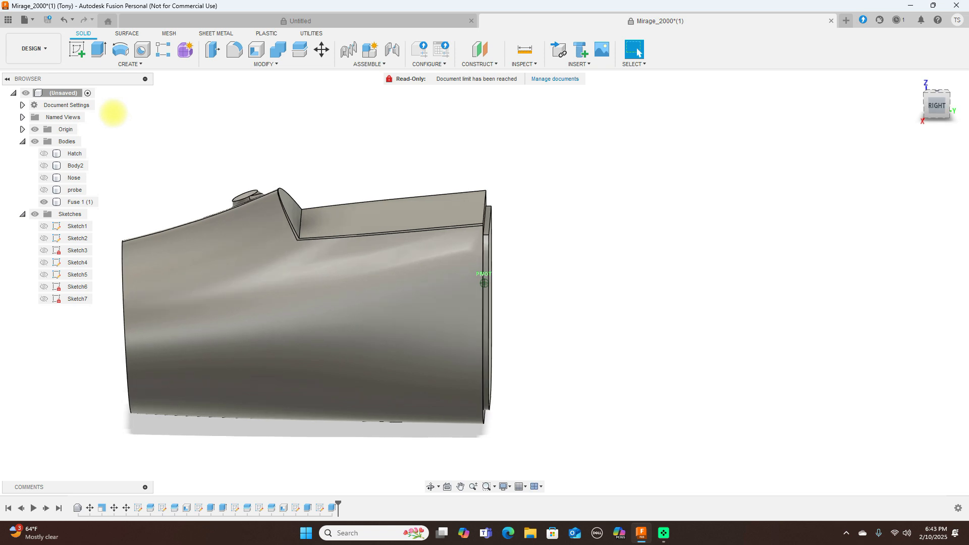
pyautogui.click(924, 106)
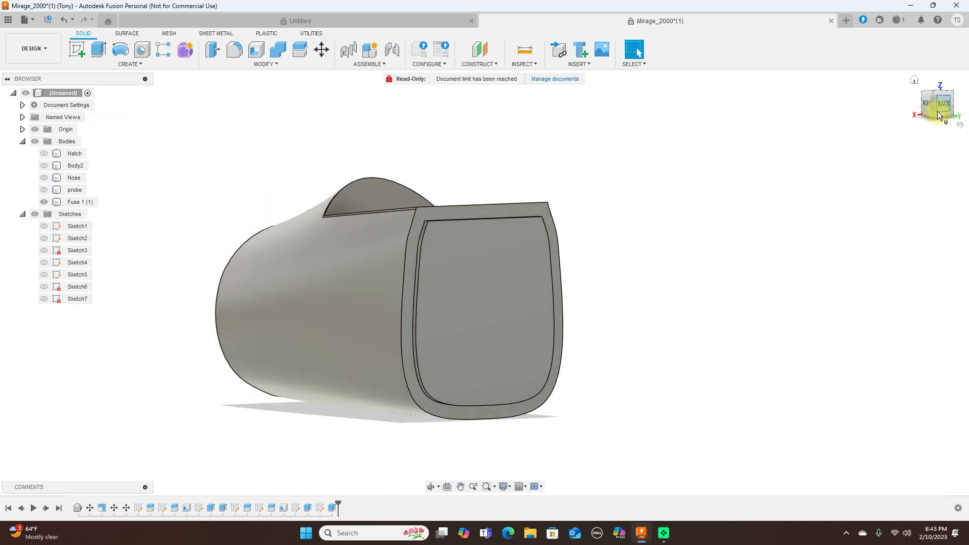
pyautogui.click(946, 112)
pyautogui.click(488, 292)
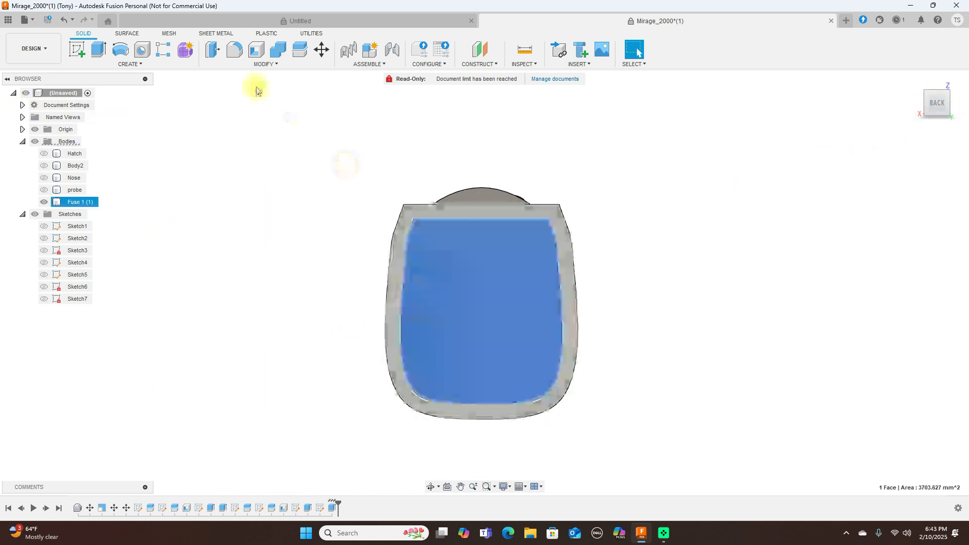
pyautogui.click(75, 51)
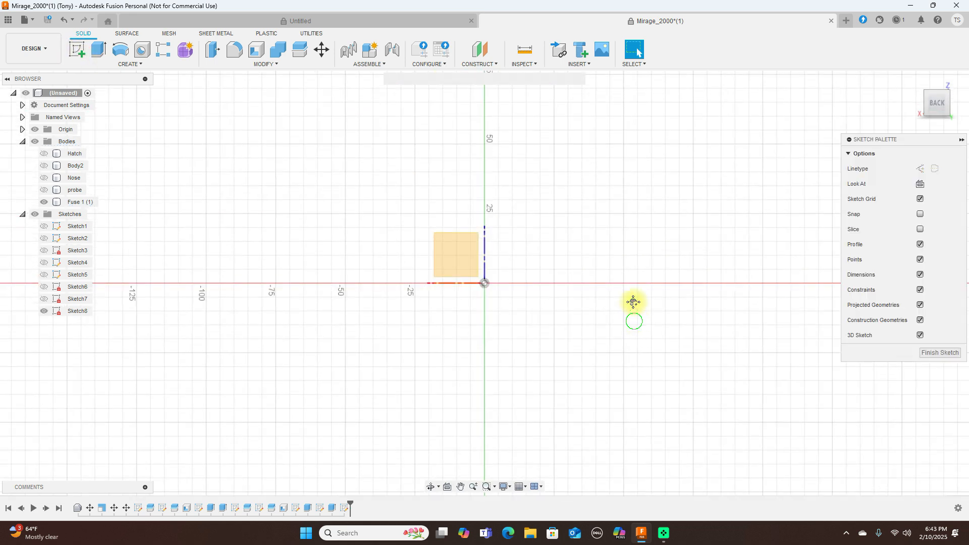
pyautogui.click(235, 50)
pyautogui.click(474, 271)
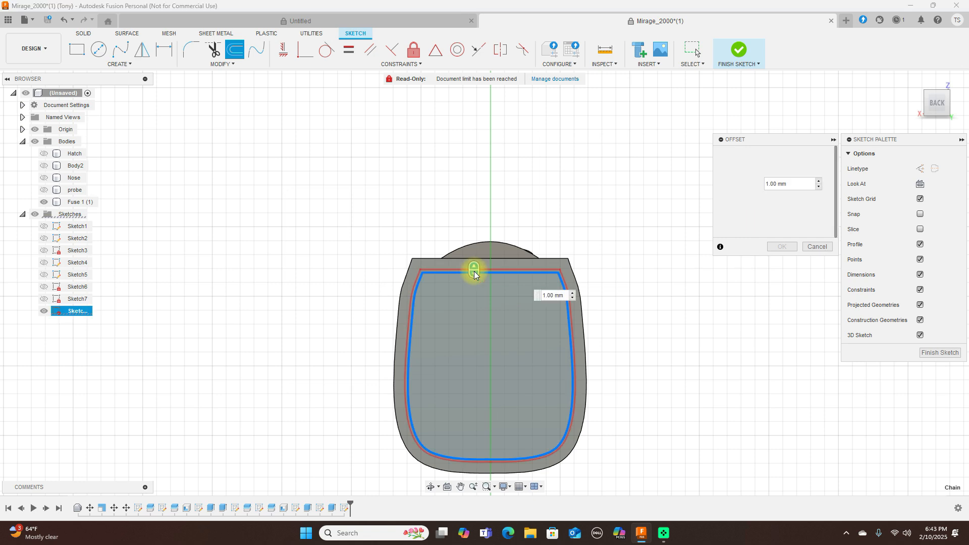
pyautogui.moveTo(474, 271); pyautogui.dragTo(474, 275)
pyautogui.press('BackSpace')
pyautogui.write('-1')
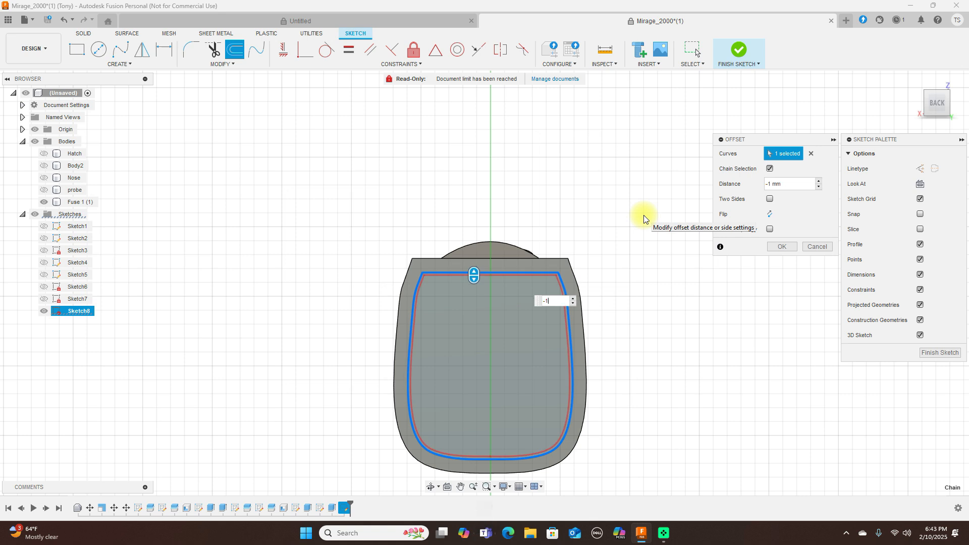
pyautogui.press('Return')
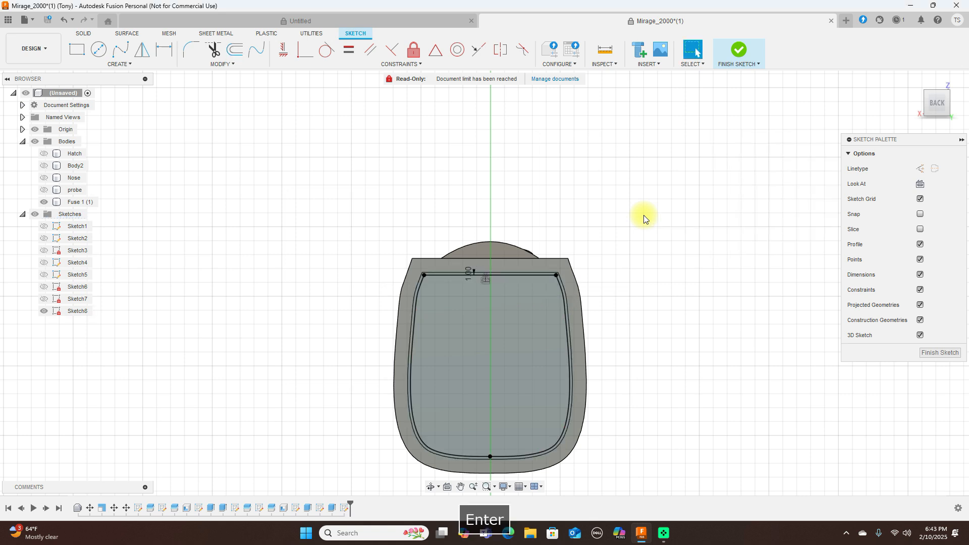
pyautogui.click(737, 51)
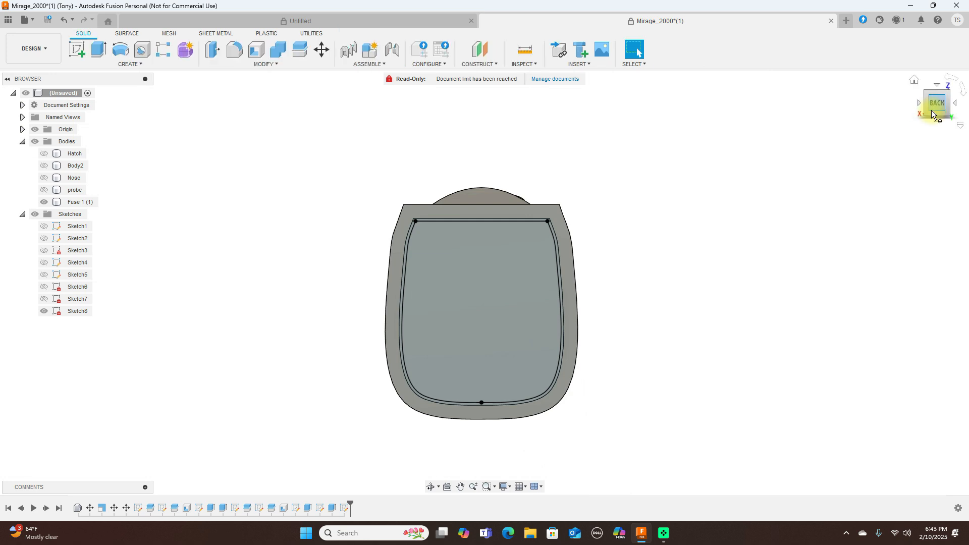
# - Extrude the inner lip profile -10 mm as a cut to open the rear end of the hollow fuselage
pyautogui.moveTo(928, 105)
pyautogui.mouseDown()
pyautogui.moveTo(963, 114)
pyautogui.moveTo(24, 118)
pyautogui.moveTo(15, 130)
pyautogui.mouseUp()
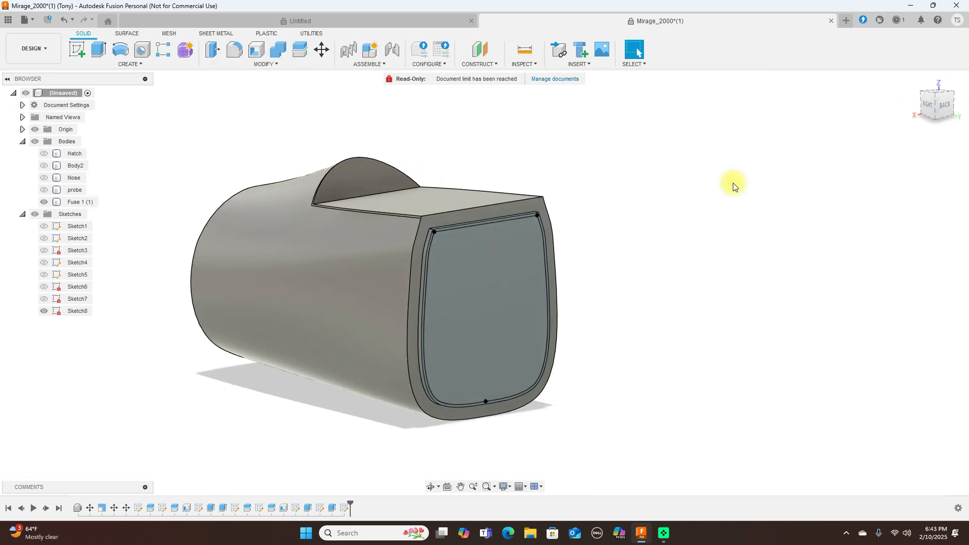
pyautogui.press('e')
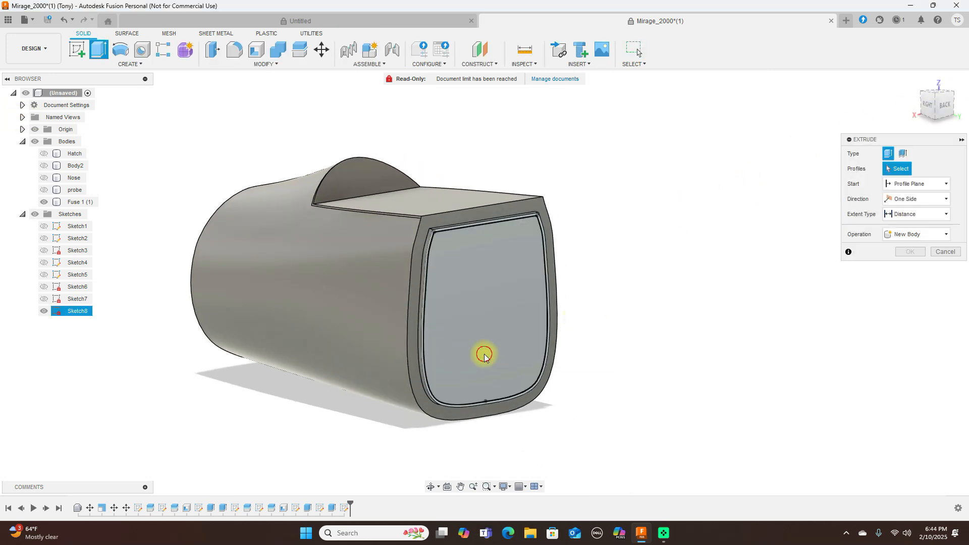
pyautogui.click(512, 334)
pyautogui.moveTo(491, 314); pyautogui.dragTo(461, 306)
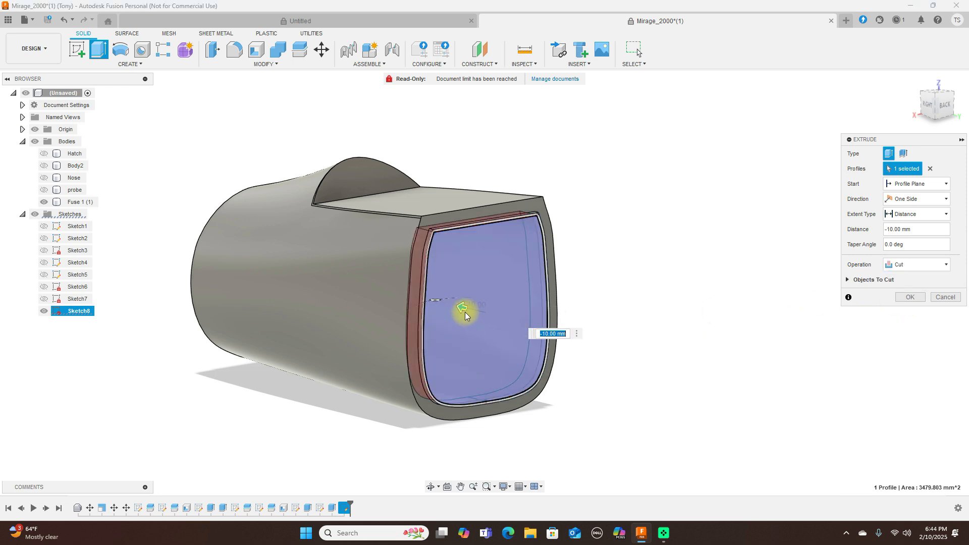
pyautogui.click(907, 297)
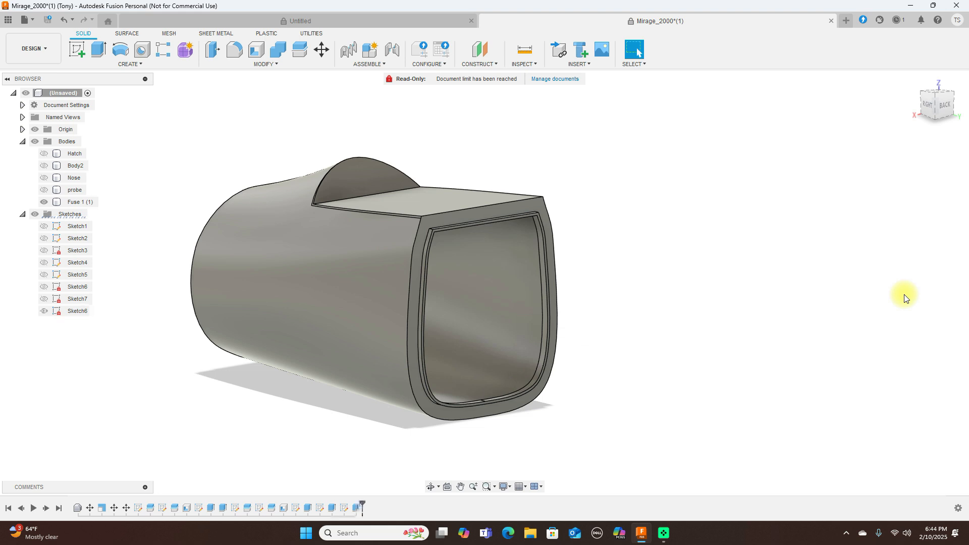
# - Show the Nose body together with Fuse 1 (1)
pyautogui.moveTo(935, 103)
pyautogui.mouseDown()
pyautogui.moveTo(876, 91)
pyautogui.moveTo(605, 99)
pyautogui.moveTo(645, 103)
pyautogui.moveTo(634, 177)
pyautogui.moveTo(540, 160)
pyautogui.mouseUp()
pyautogui.scroll(-2, 413, 155)
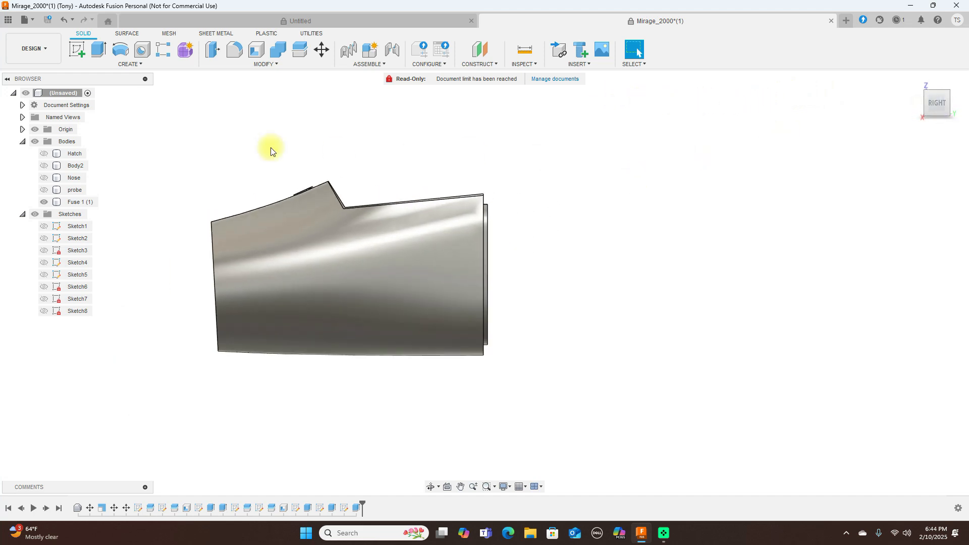
pyautogui.doubleClick(57, 177)
pyautogui.click(43, 179)
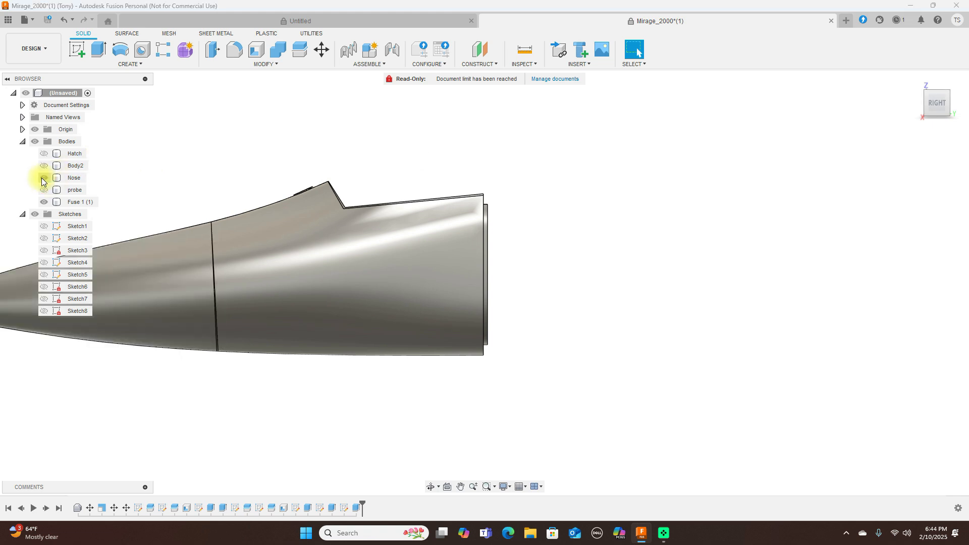
pyautogui.scroll(-3, 825, 231)
# - Sketch an outline offset 7 mm inward from the edge of the flat hatch seat on top of Fuse 1 (1), and finish the sketch
pyautogui.click(952, 104)
pyautogui.moveTo(798, 100)
pyautogui.keyDown('shift'); pyautogui.mouseDown(button='middle')
pyautogui.moveTo(861, 117)
pyautogui.moveTo(852, 141)
pyautogui.moveTo(903, 141)
pyautogui.moveTo(26, 134)
pyautogui.moveTo(140, 114)
pyautogui.moveTo(127, 123)
pyautogui.moveTo(934, 119)
pyautogui.moveTo(791, 113)
pyautogui.moveTo(789, 99)
pyautogui.moveTo(818, 139)
pyautogui.moveTo(917, 144)
pyautogui.moveTo(954, 108)
pyautogui.mouseUp(button='middle'); pyautogui.keyUp('shift')
pyautogui.click(941, 103)
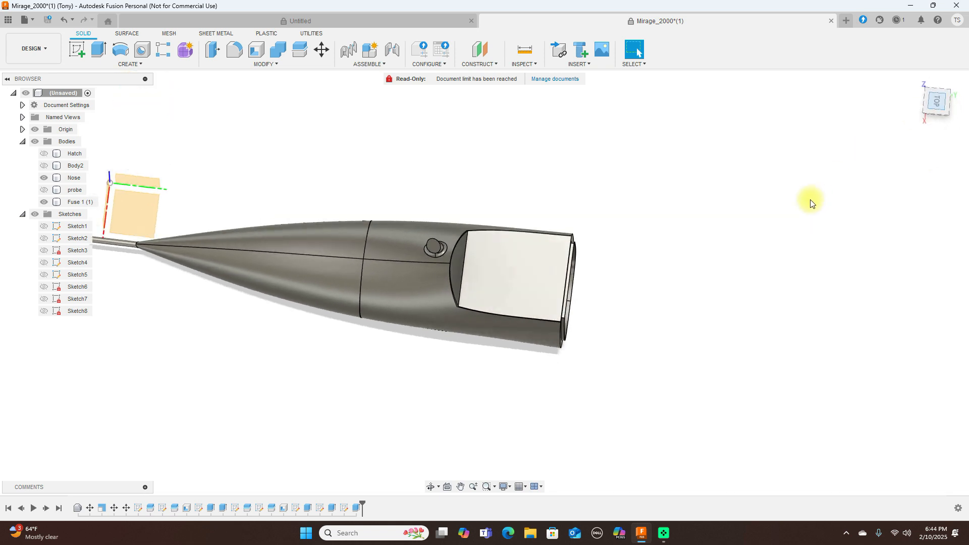
pyautogui.click(523, 281)
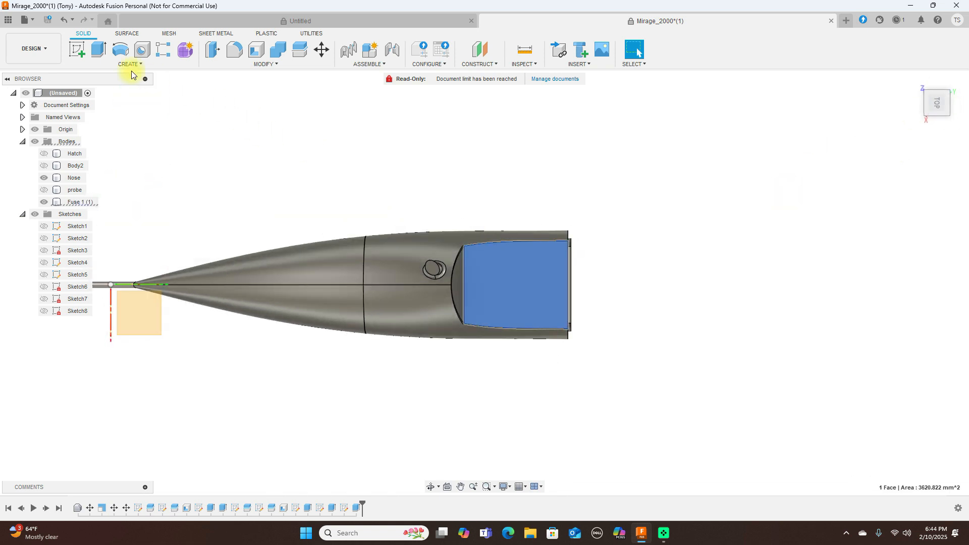
pyautogui.click(77, 50)
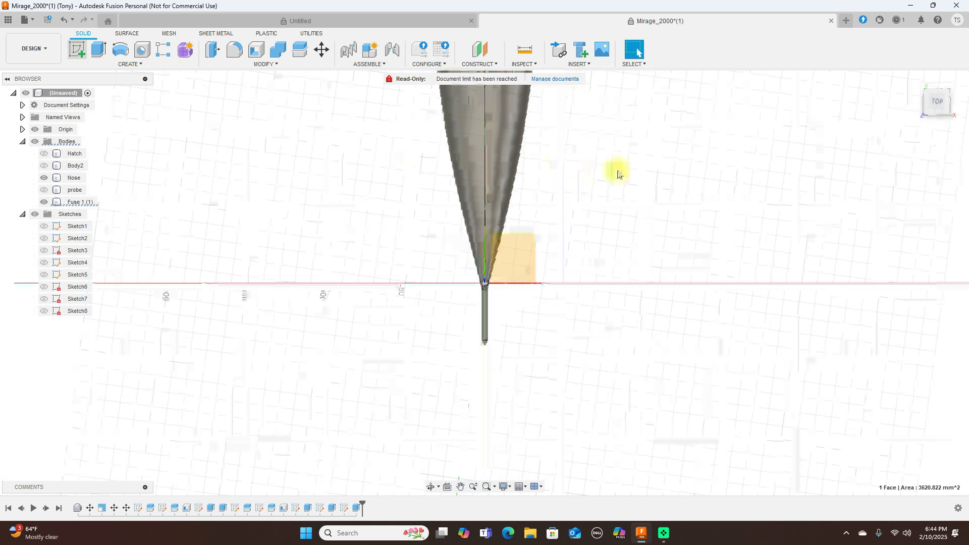
pyautogui.moveTo(582, 406); pyautogui.dragTo(583, 410, button='middle')
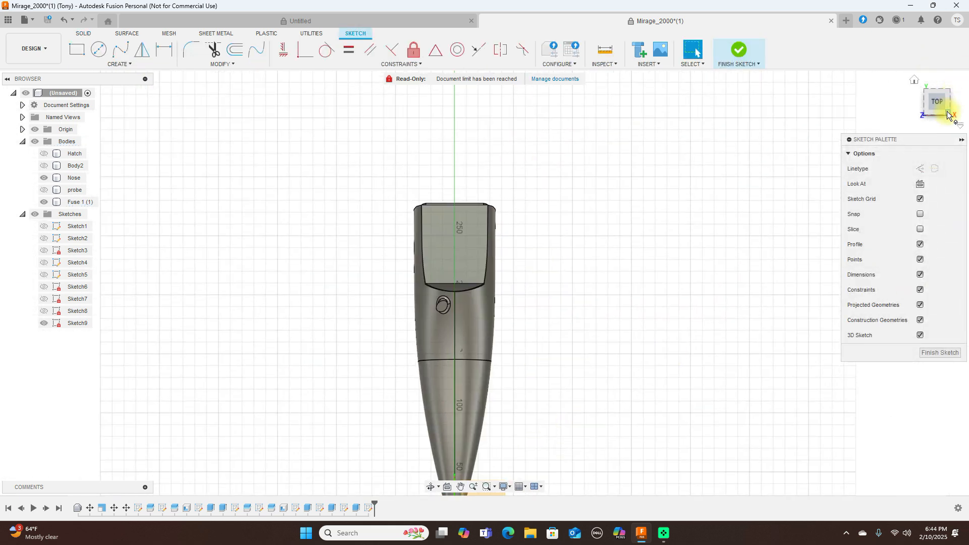
pyautogui.moveTo(943, 116)
pyautogui.mouseDown()
pyautogui.moveTo(768, 98)
pyautogui.moveTo(954, 105)
pyautogui.mouseUp()
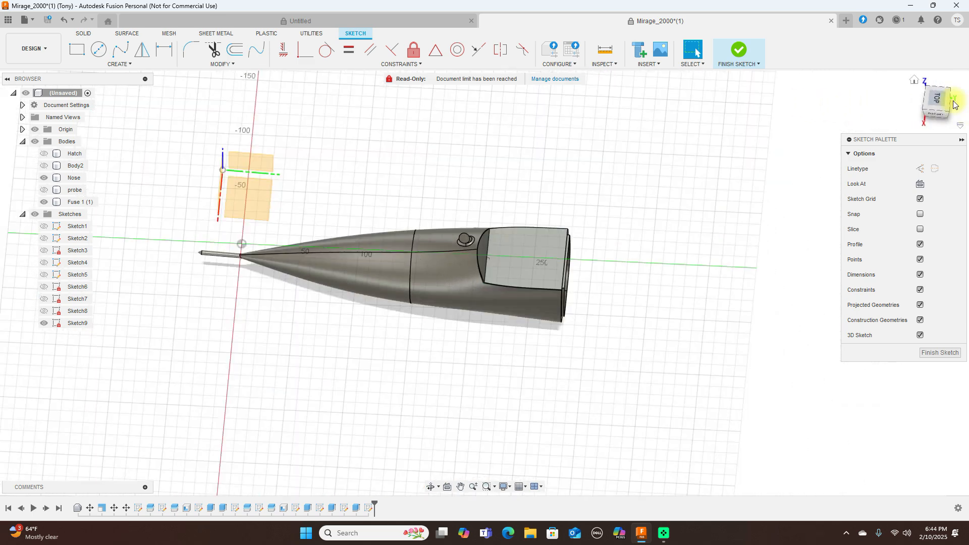
pyautogui.click(939, 101)
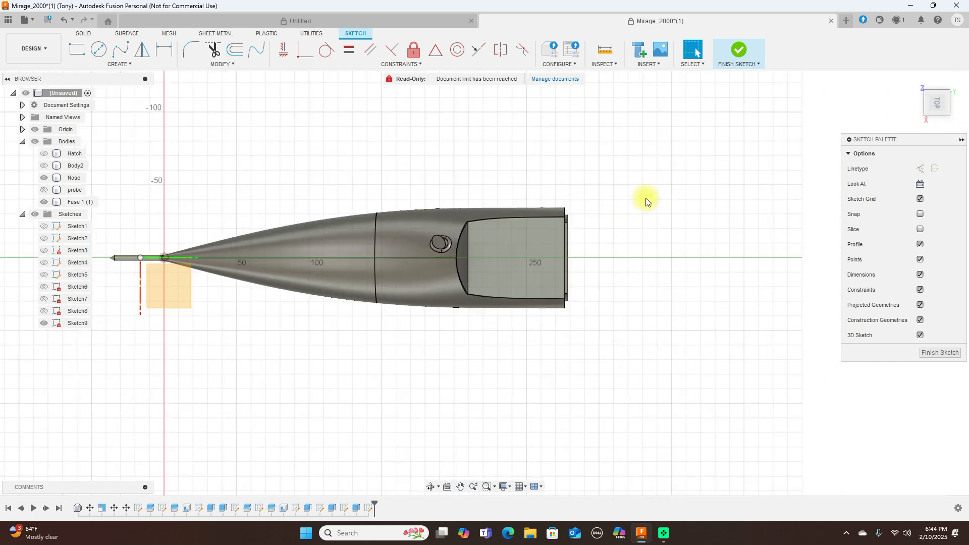
pyautogui.click(235, 50)
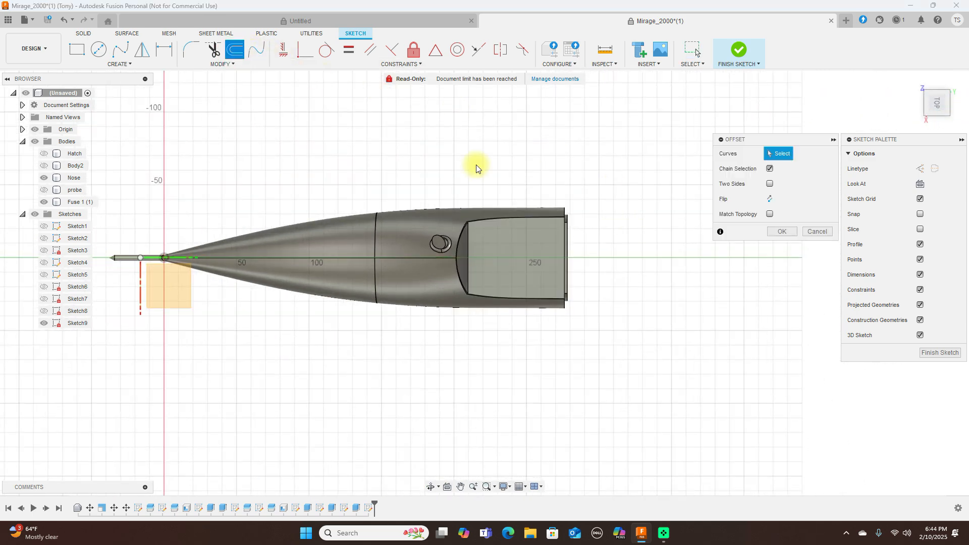
pyautogui.click(491, 219)
pyautogui.moveTo(492, 218); pyautogui.dragTo(493, 232)
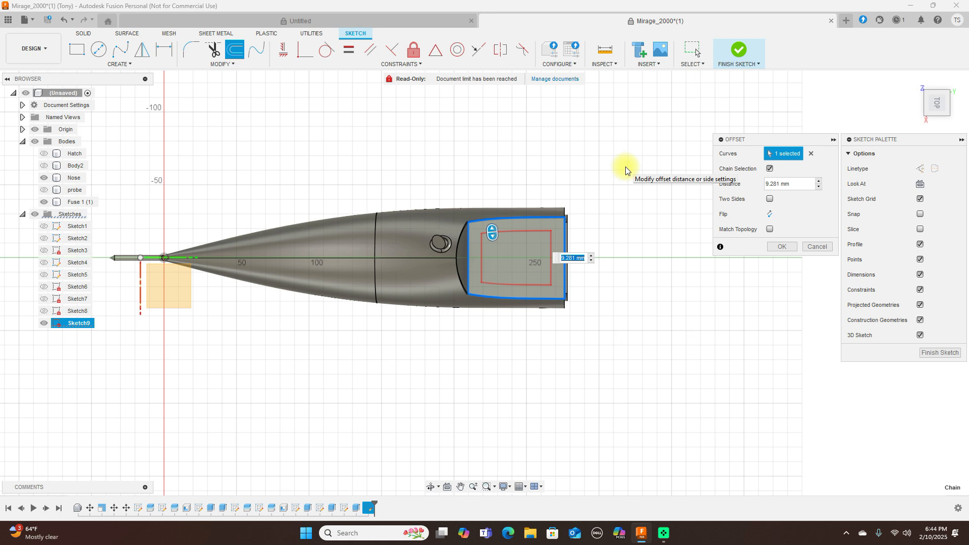
pyautogui.write('7')
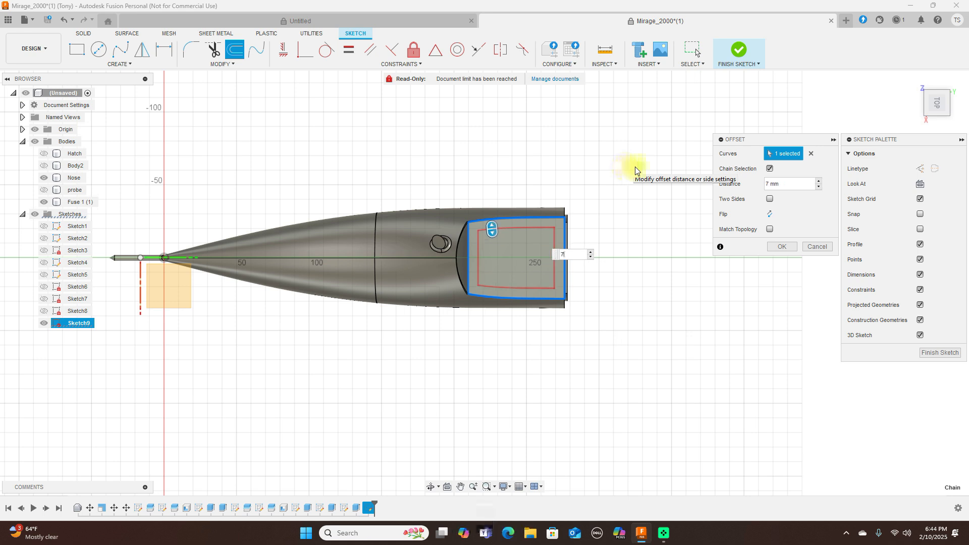
pyautogui.click(783, 247)
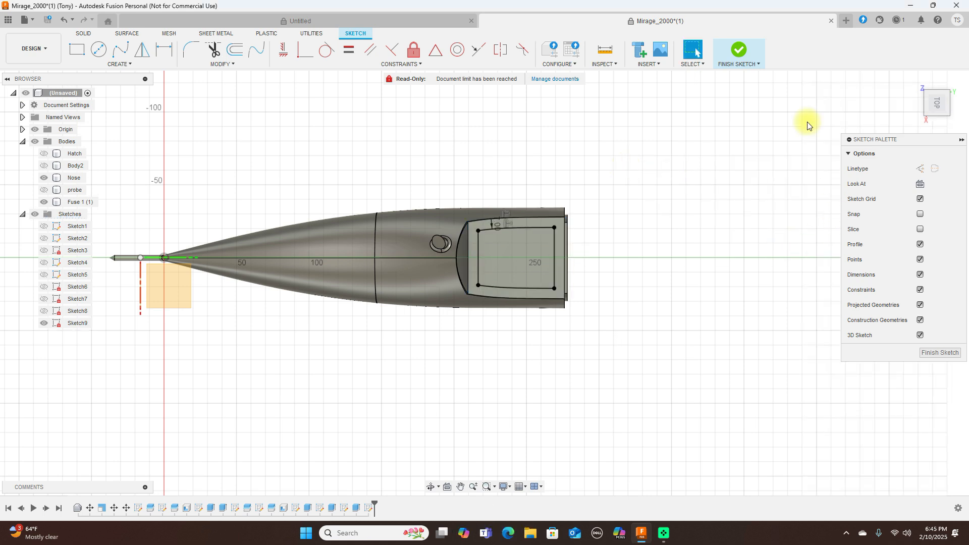
pyautogui.click(739, 49)
# - Extrude the inner profile of the hatch seat sketch downward as a cut through the top wall into the hollow fuselage
pyautogui.moveTo(939, 105); pyautogui.dragTo(936, 70)
pyautogui.press('e')
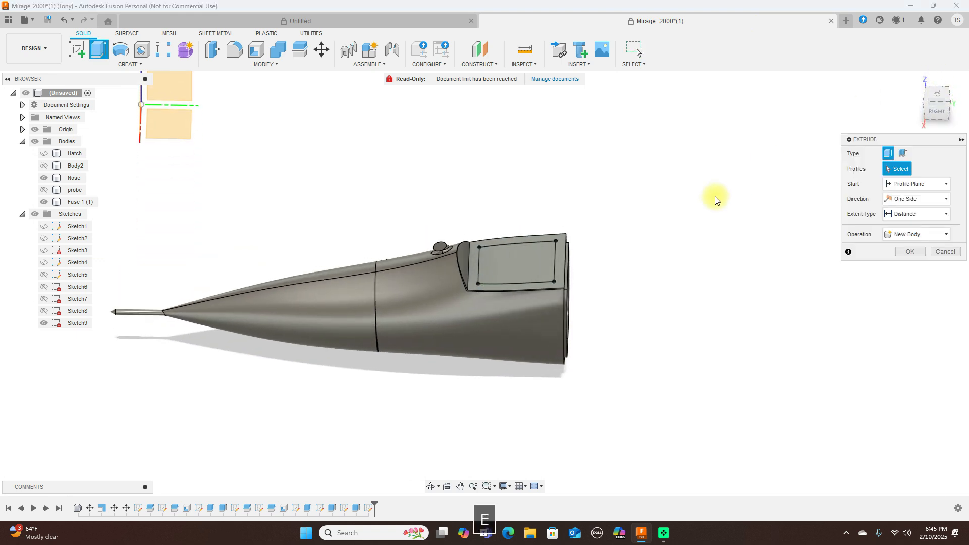
pyautogui.click(520, 258)
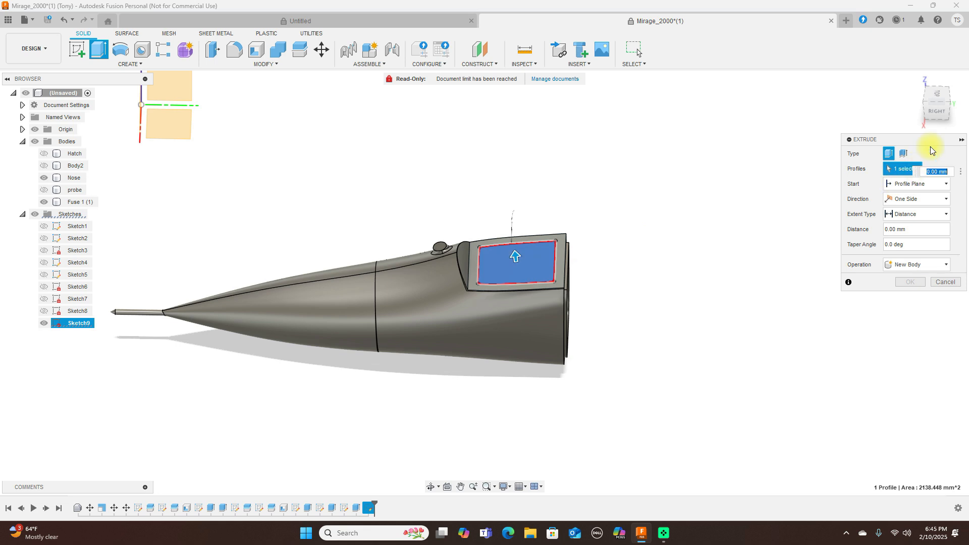
pyautogui.moveTo(516, 257); pyautogui.dragTo(517, 266)
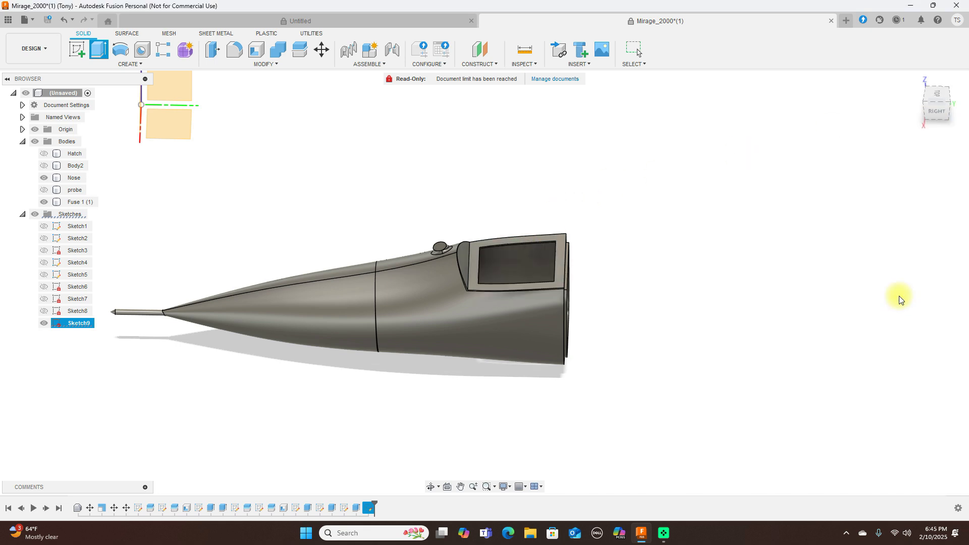
# - Examine the hollow front fuselage with its open rear end, hatch opening and rear lip from several sides
pyautogui.click(897, 298)
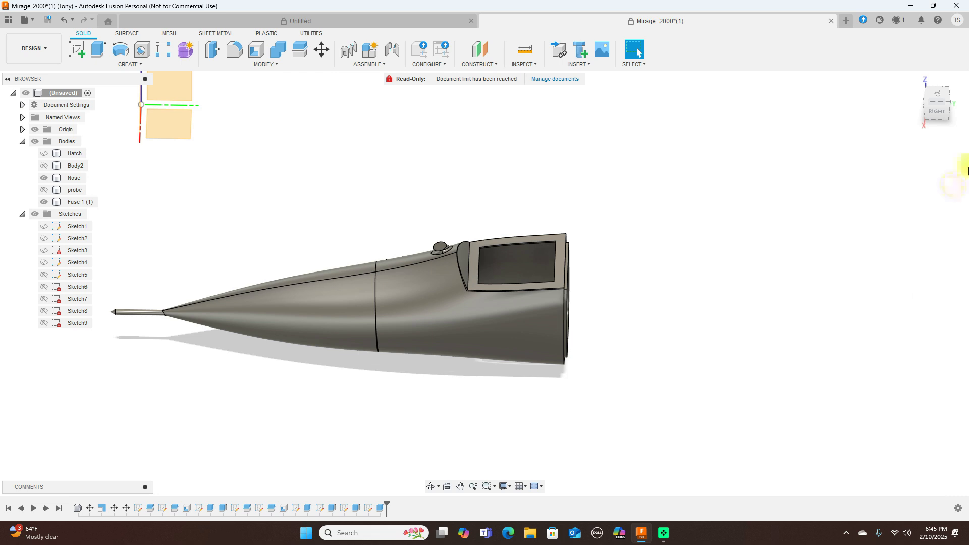
pyautogui.moveTo(946, 105); pyautogui.dragTo(874, 96)
pyautogui.scroll(3, 684, 242)
pyautogui.moveTo(680, 246); pyautogui.dragTo(789, 136, button='middle')
pyautogui.scroll(2, 550, 253)
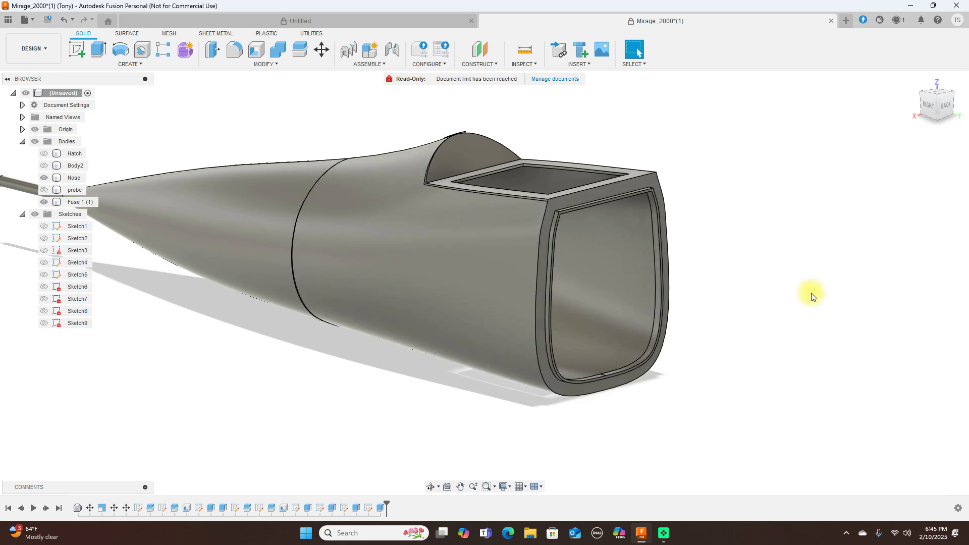
pyautogui.scroll(1, 810, 291)
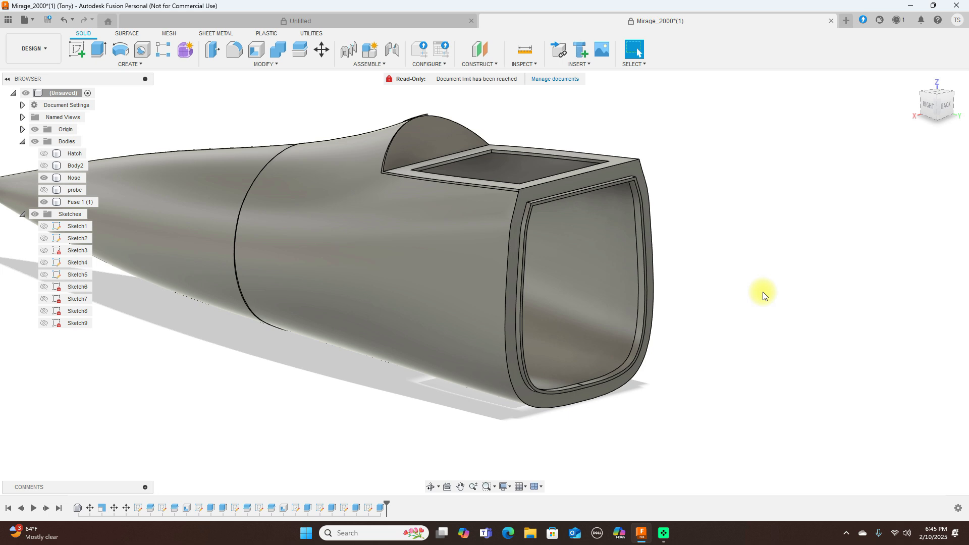
pyautogui.click(951, 108)
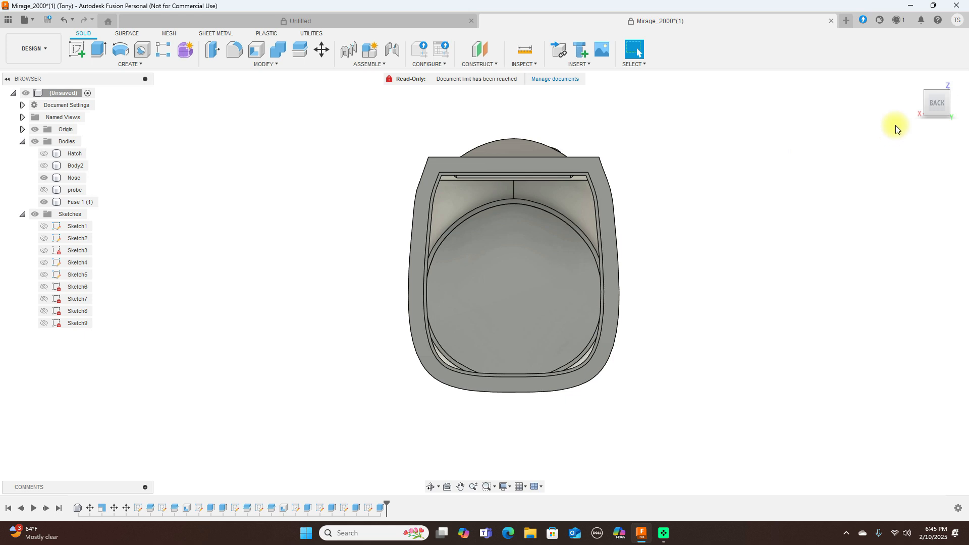
pyautogui.click(918, 104)
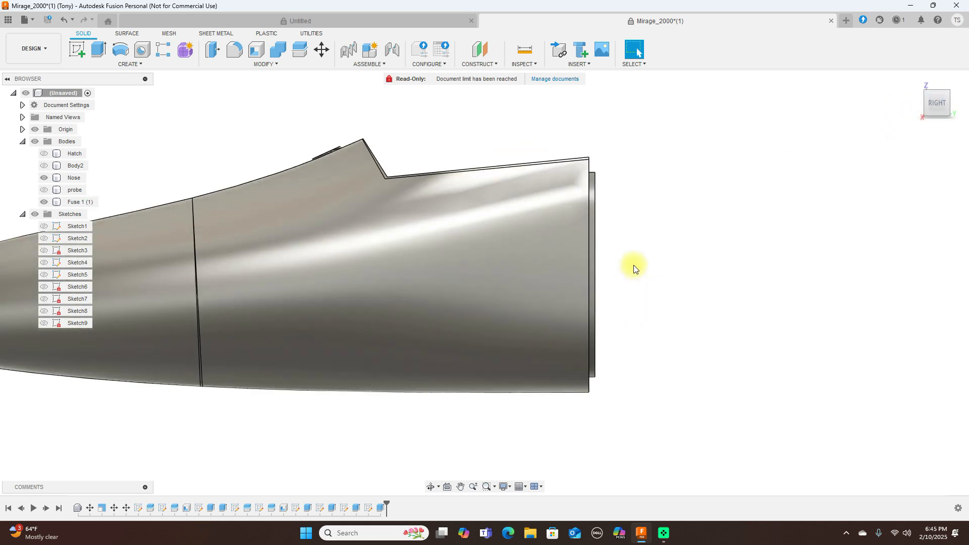
pyautogui.scroll(-3, 635, 265)
pyautogui.scroll(-1, 746, 225)
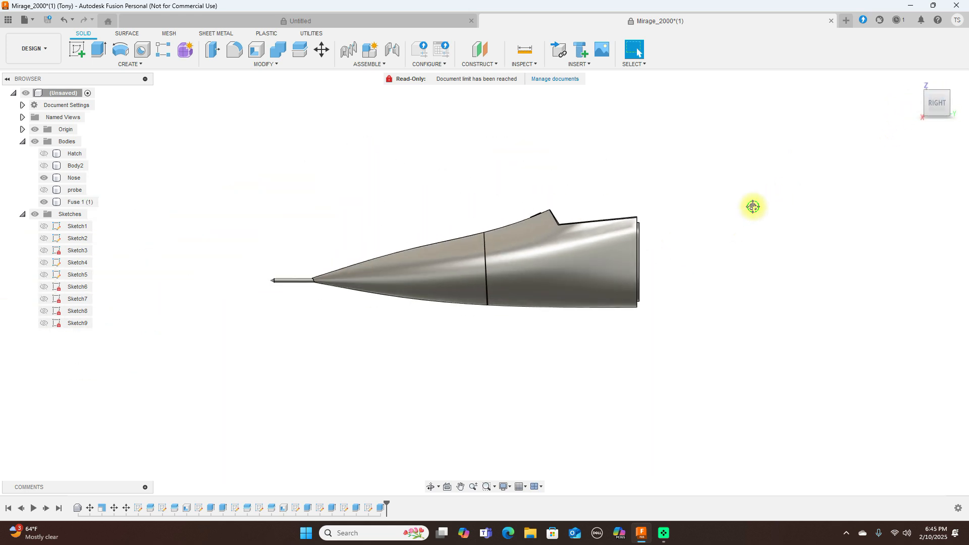
pyautogui.scroll(1, 643, 207)
pyautogui.scroll(1, 276, 172)
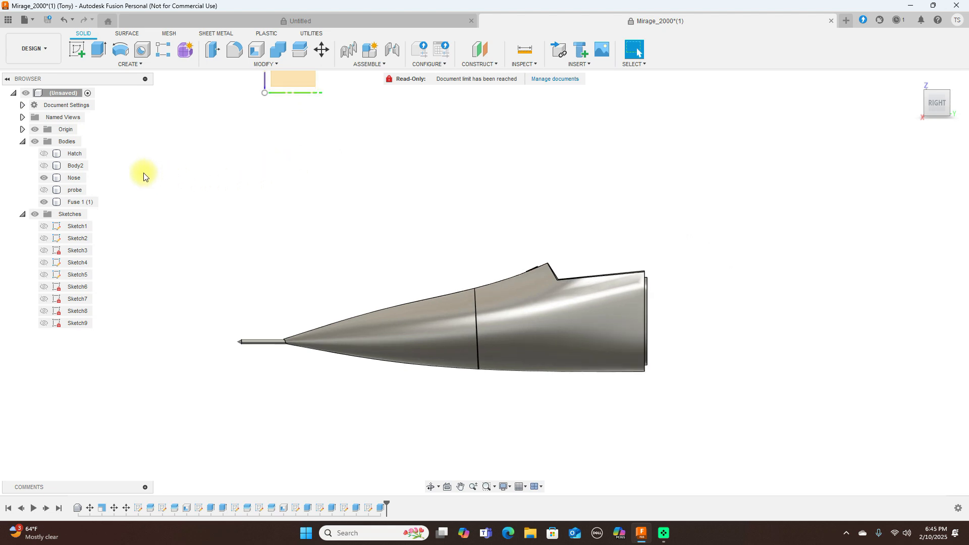
# - Show the Hatch, Body2 and probe bodies again to display the complete aircraft
pyautogui.click(45, 165)
pyautogui.click(43, 153)
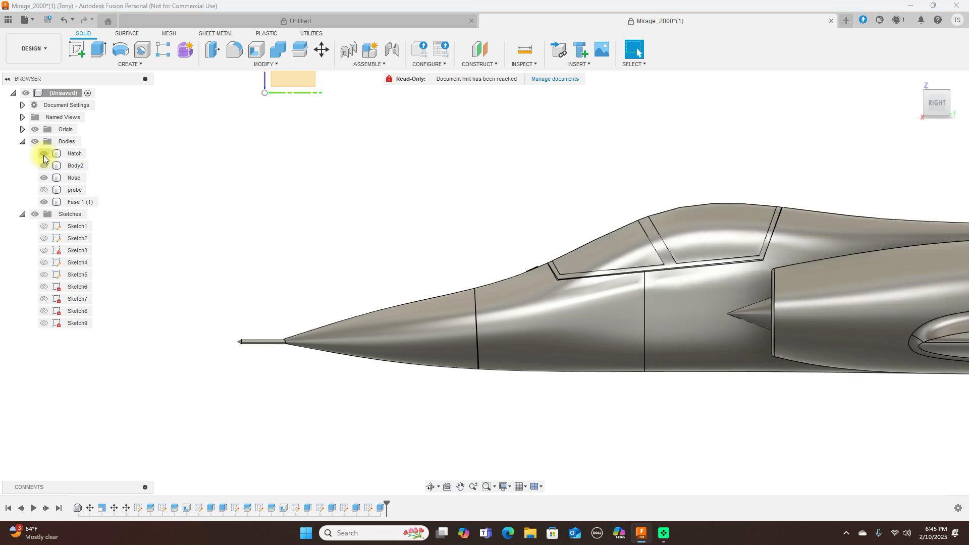
pyautogui.click(44, 190)
pyautogui.scroll(-5, 407, 155)
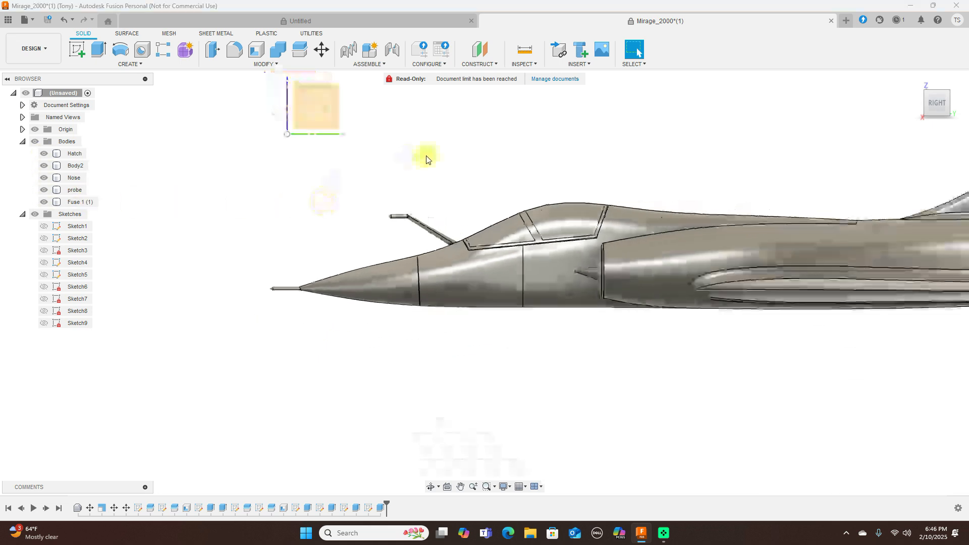
pyautogui.moveTo(661, 140); pyautogui.dragTo(512, 171, button='middle')
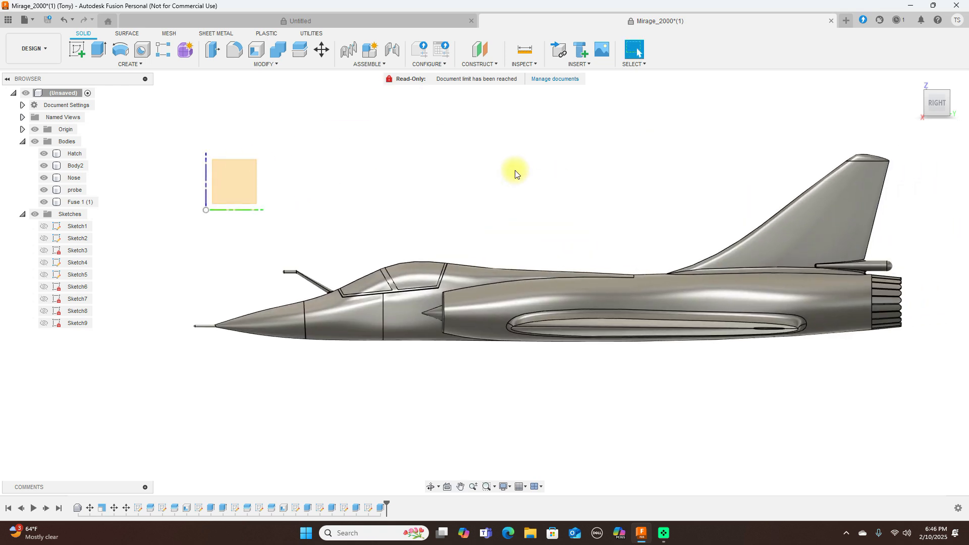
pyautogui.click(926, 103)
pyautogui.moveTo(112, 114)
pyautogui.keyDown('shift'); pyautogui.mouseDown(button='middle')
pyautogui.moveTo(129, 95)
pyautogui.moveTo(20, 90)
pyautogui.moveTo(873, 115)
pyautogui.moveTo(863, 128)
pyautogui.moveTo(935, 128)
pyautogui.moveTo(964, 104)
pyautogui.moveTo(954, 116)
pyautogui.mouseUp(button='middle'); pyautogui.keyUp('shift')
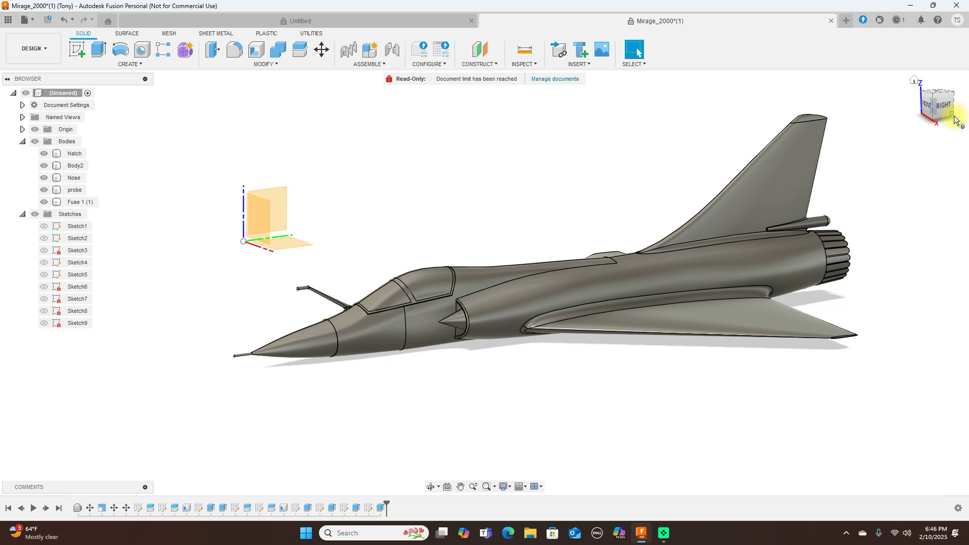
pyautogui.scroll(1, 654, 167)
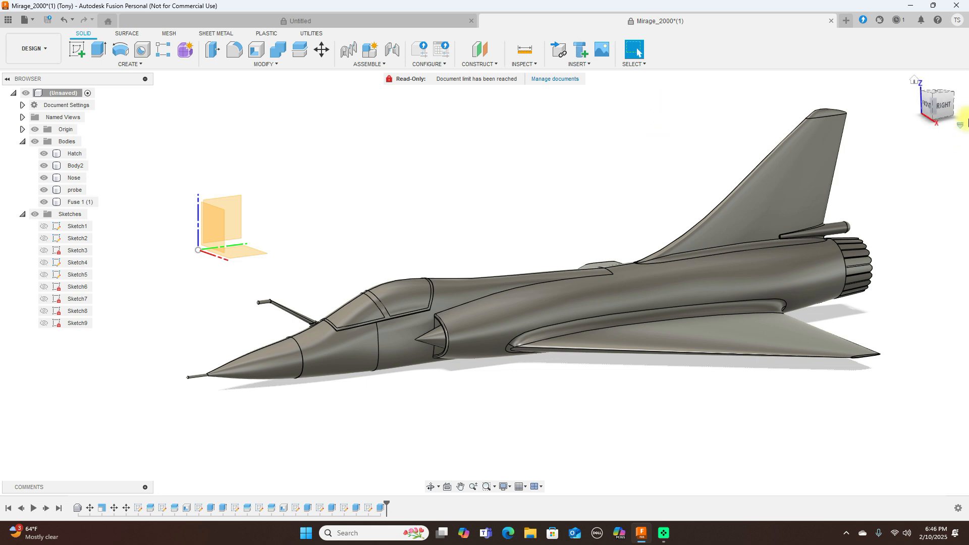
# - Sketch a straight lengthwise line along the left wing's root on the horizontal origin plane, extending past both wing edges, and finish the sketch
pyautogui.click(944, 107)
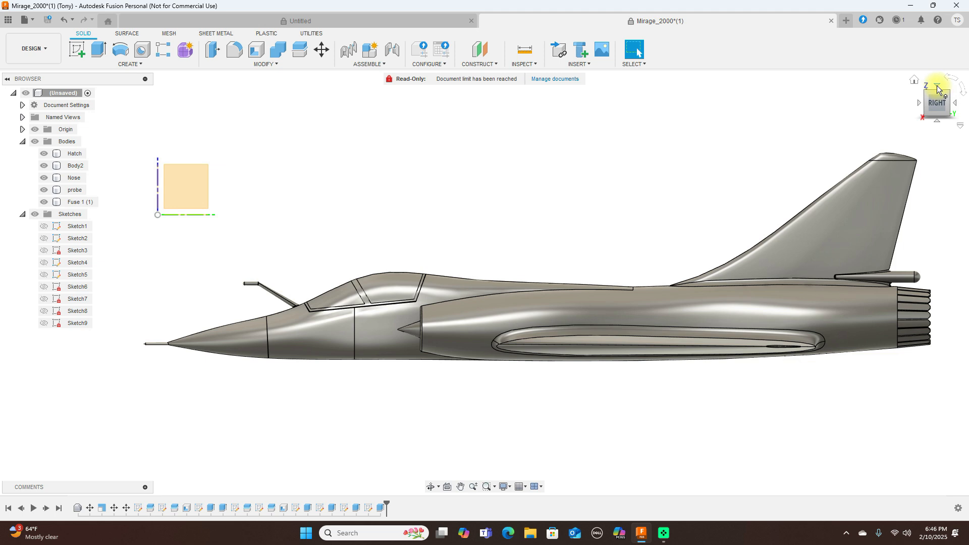
pyautogui.click(931, 94)
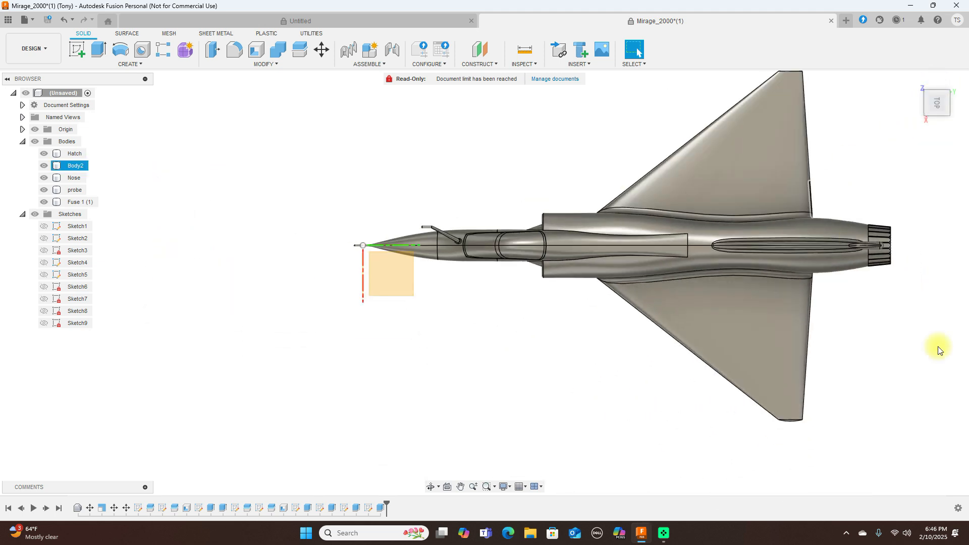
pyautogui.moveTo(888, 357); pyautogui.dragTo(807, 358, button='middle')
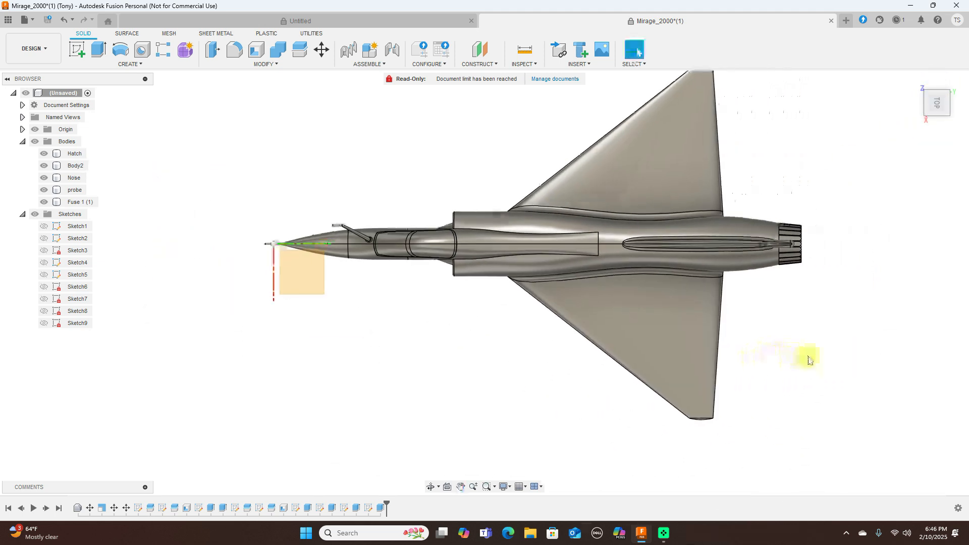
pyautogui.click(677, 344)
pyautogui.click(805, 341)
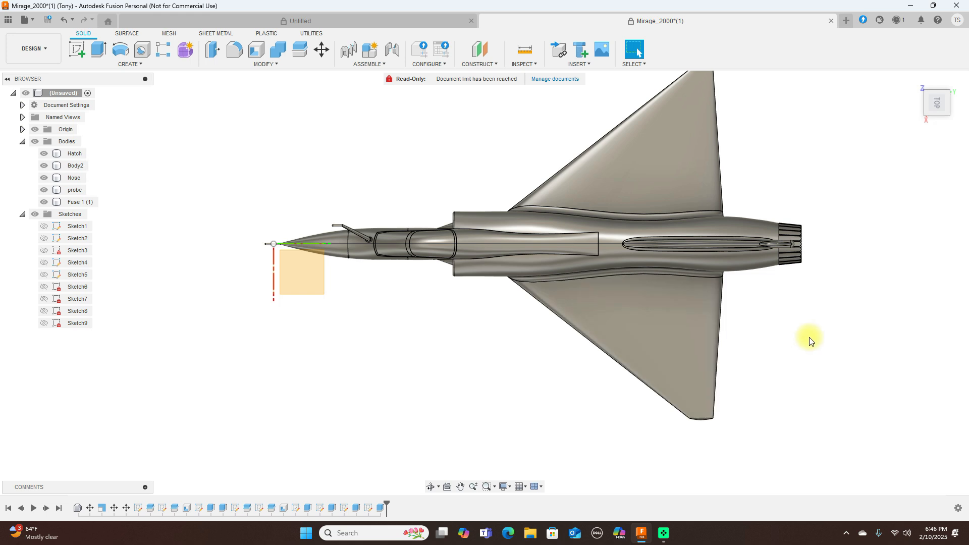
pyautogui.scroll(1, 809, 340)
pyautogui.scroll(-1, 811, 339)
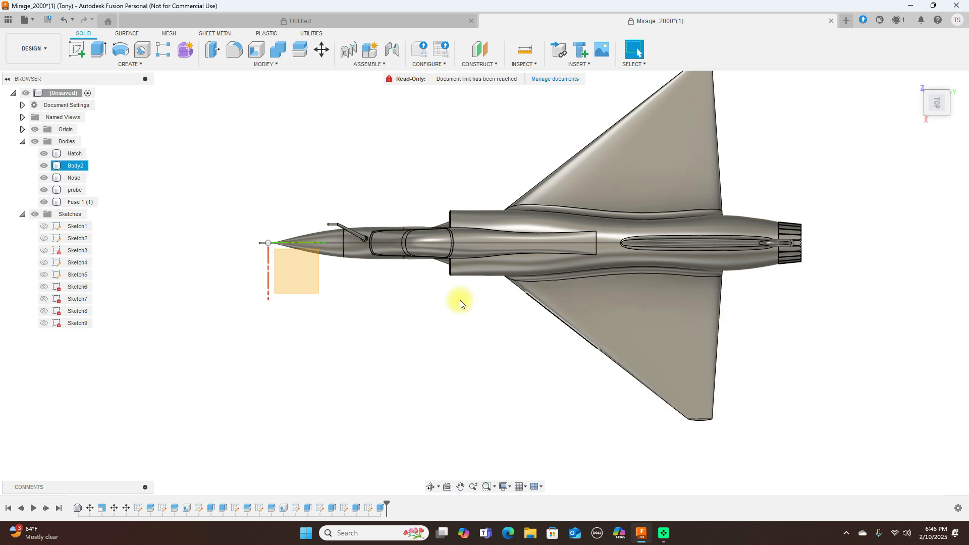
pyautogui.click(76, 49)
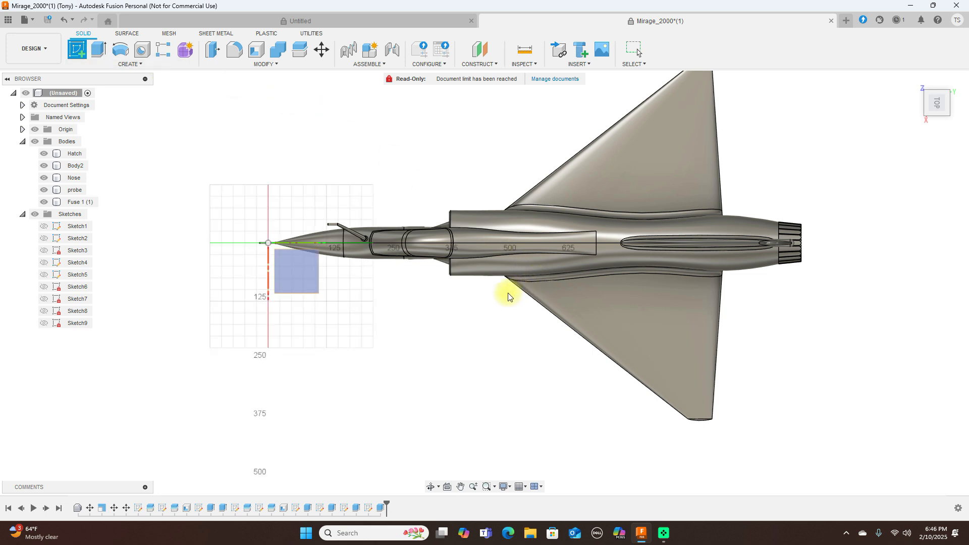
pyautogui.press('l')
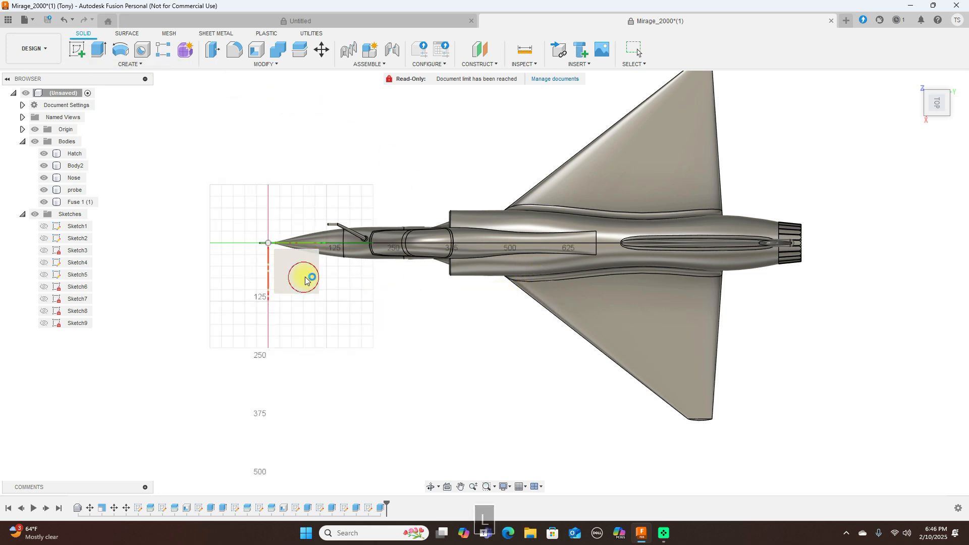
pyautogui.click(304, 277)
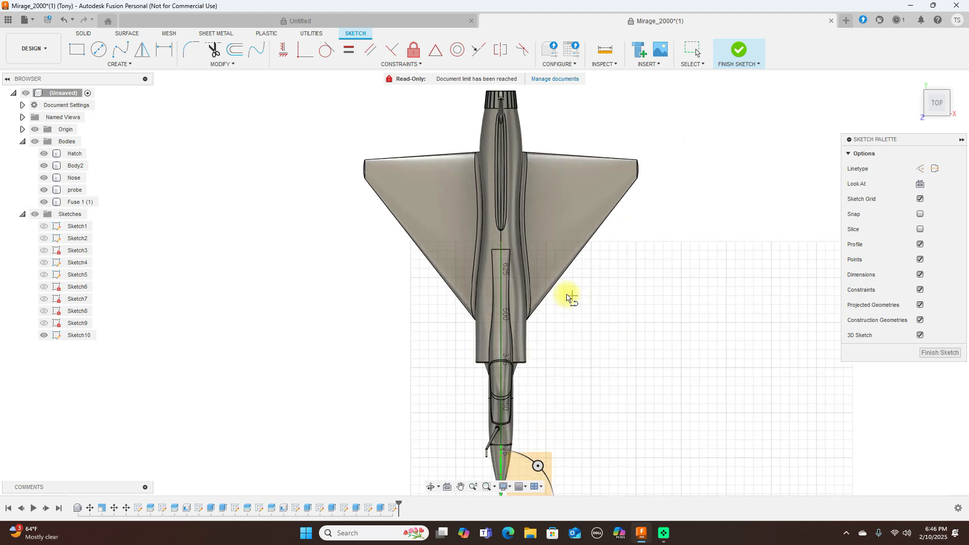
pyautogui.click(527, 149)
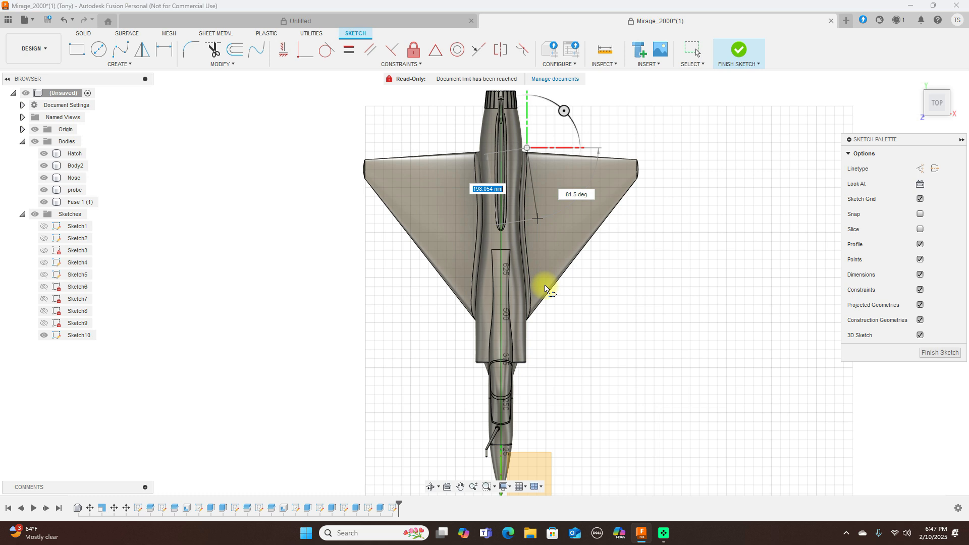
pyautogui.click(529, 338)
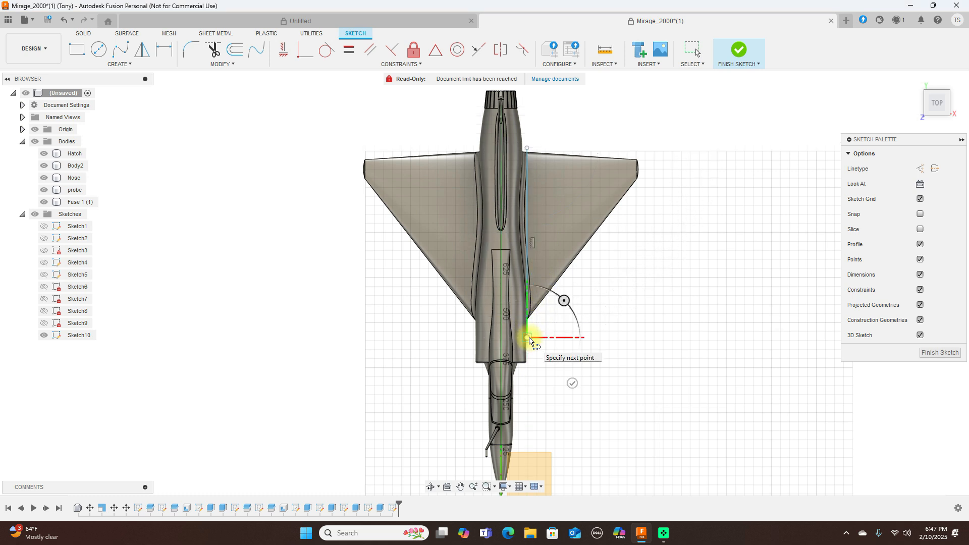
pyautogui.rightClick(529, 338)
pyautogui.click(556, 338)
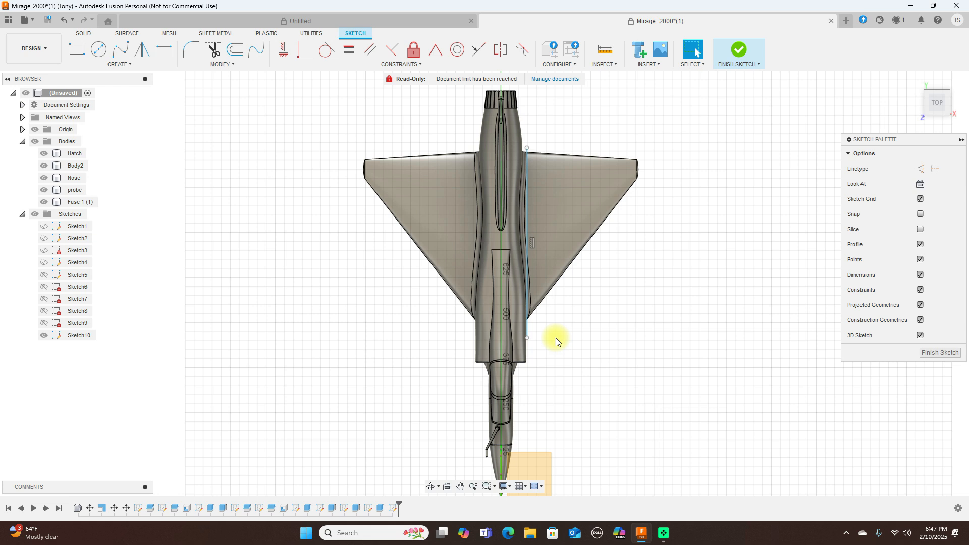
pyautogui.click(737, 50)
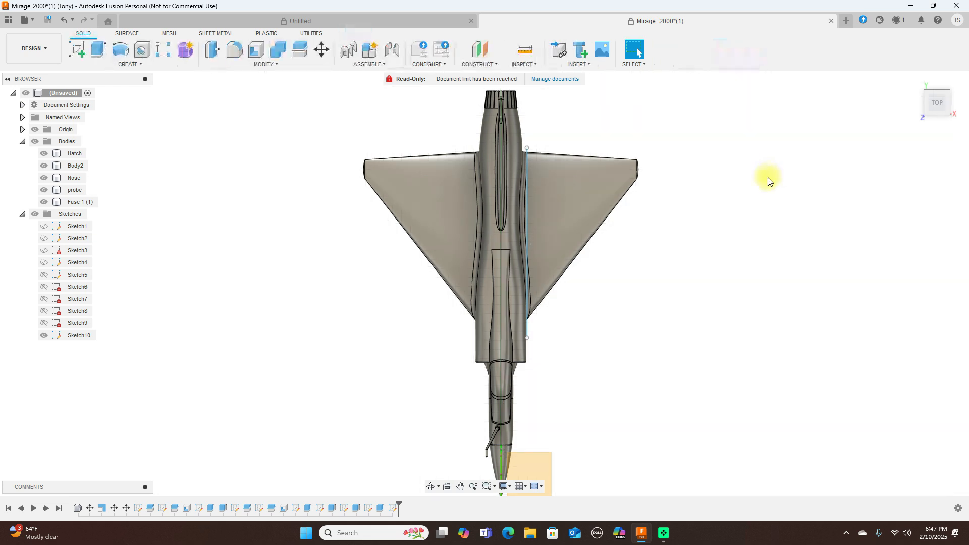
# - Split Body2 with the wing-root sketch line as the splitting tool to separate the wing from the fuselage
pyautogui.click(299, 51)
pyautogui.click(597, 194)
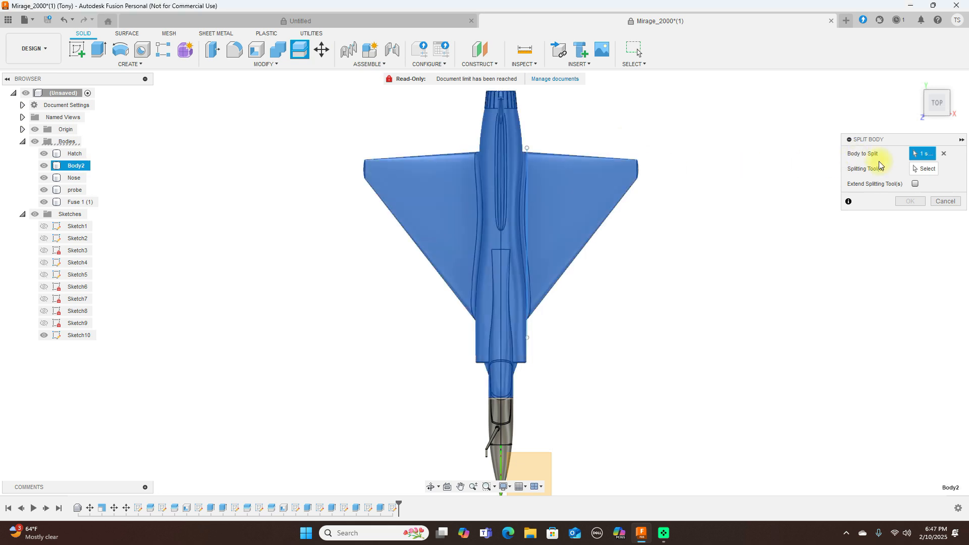
pyautogui.click(528, 198)
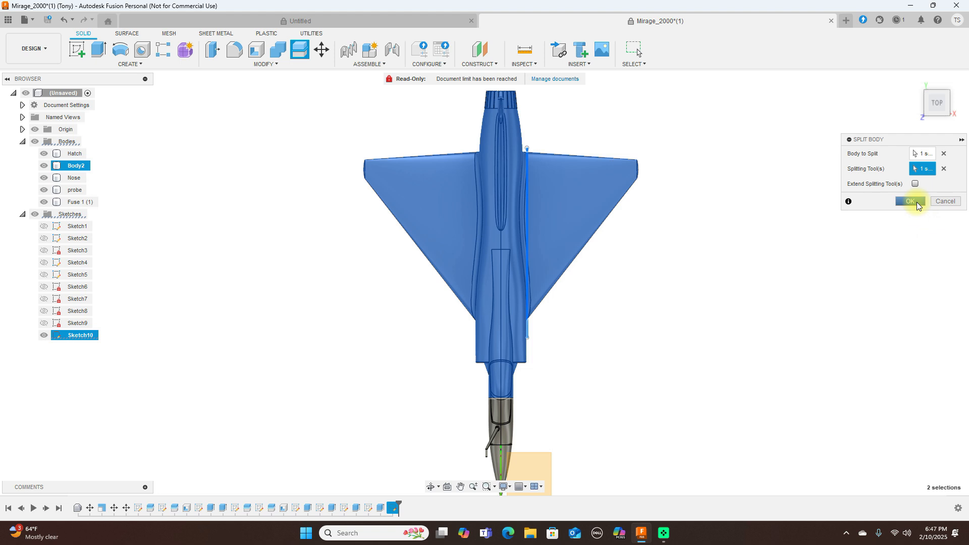
pyautogui.click(916, 201)
pyautogui.scroll(-1, 830, 242)
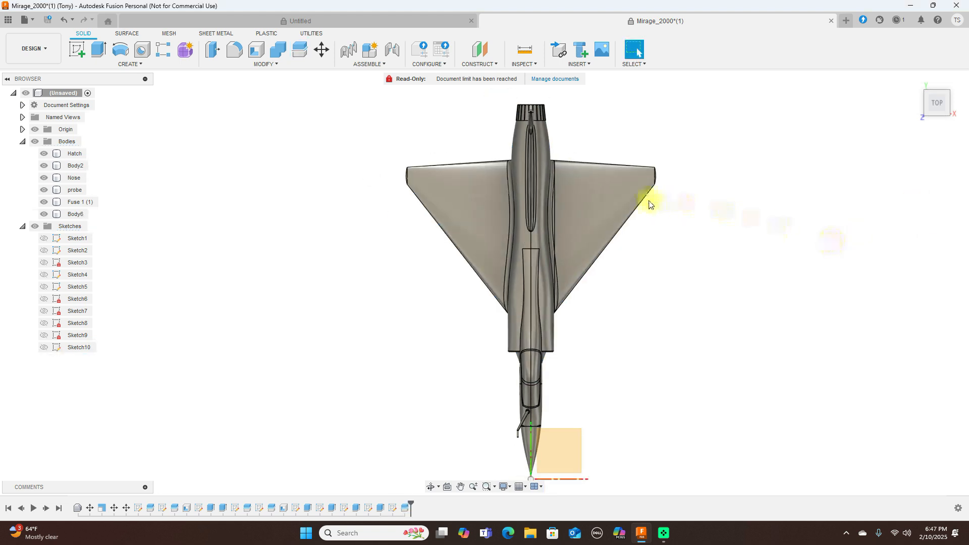
# - Rename the separated wing body, Body2, as "left wing"
pyautogui.doubleClick(74, 165)
pyautogui.press('BackSpace')
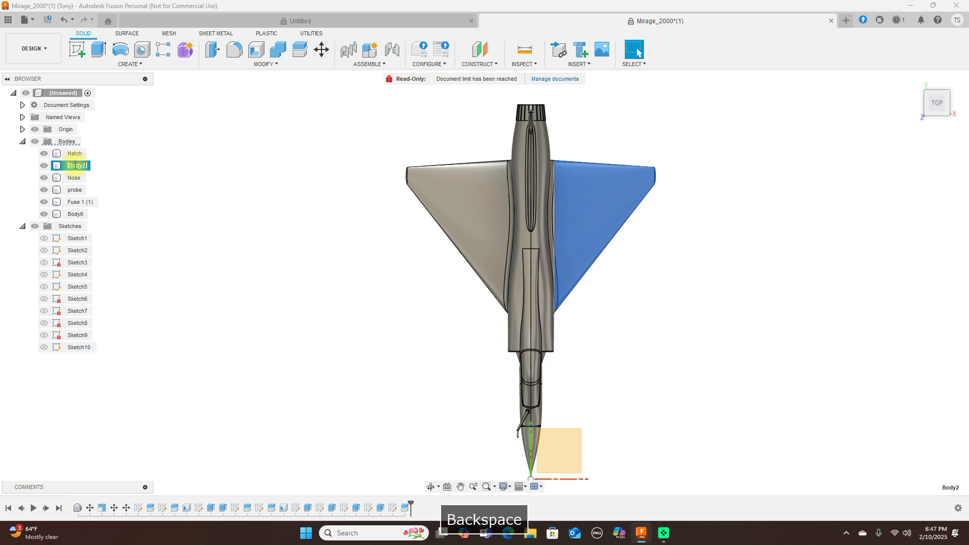
pyautogui.write('left wing')
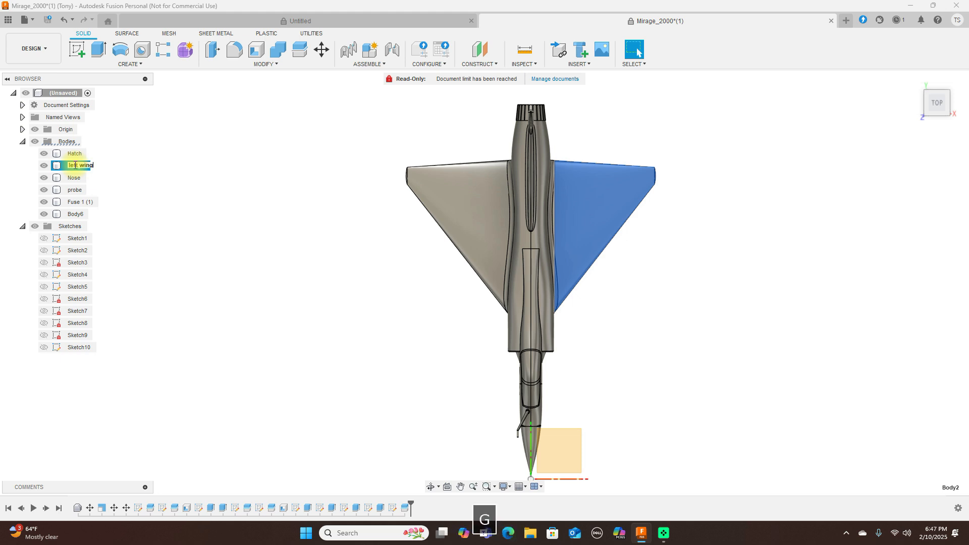
pyautogui.press('Return')
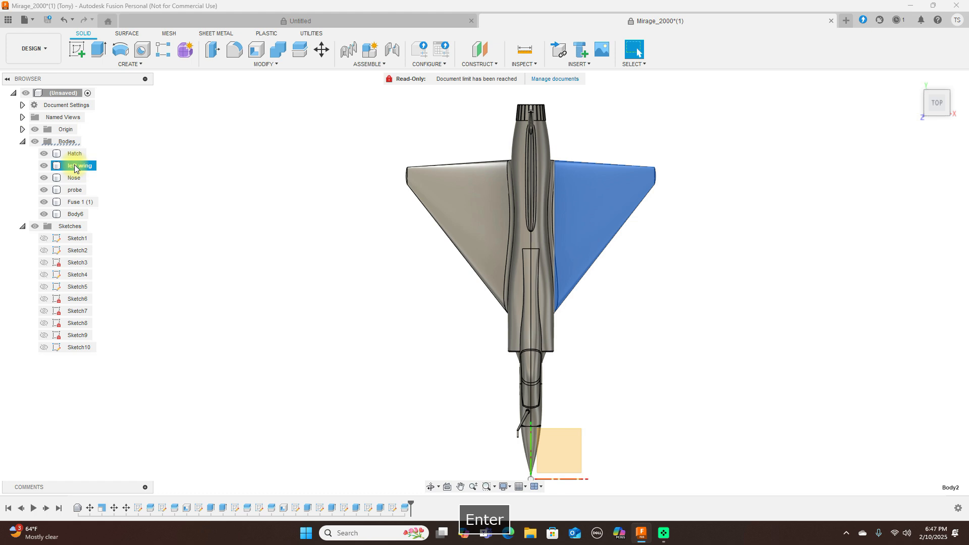
pyautogui.click(725, 273)
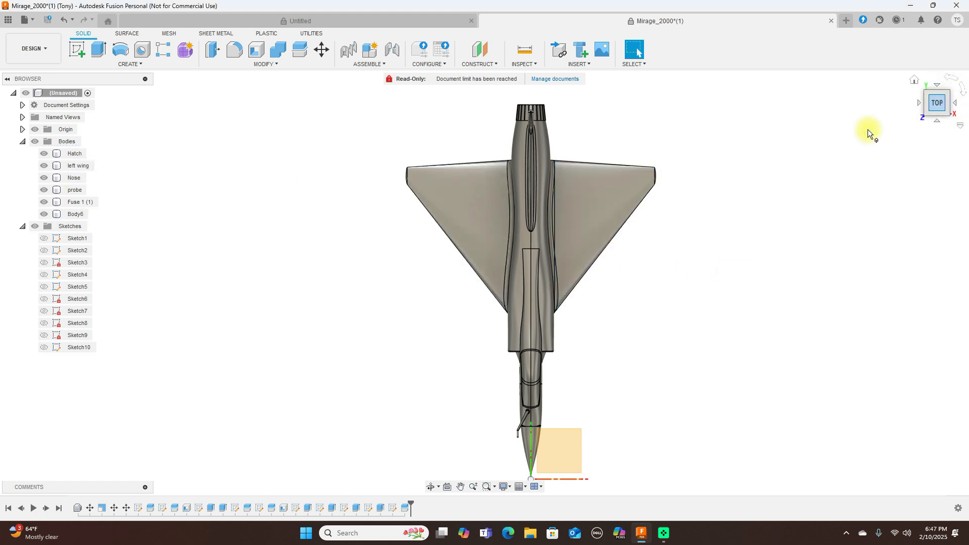
# - Hide the left wing body and inspect the flat cut face at the wing root on the fuselage's side
pyautogui.click(44, 166)
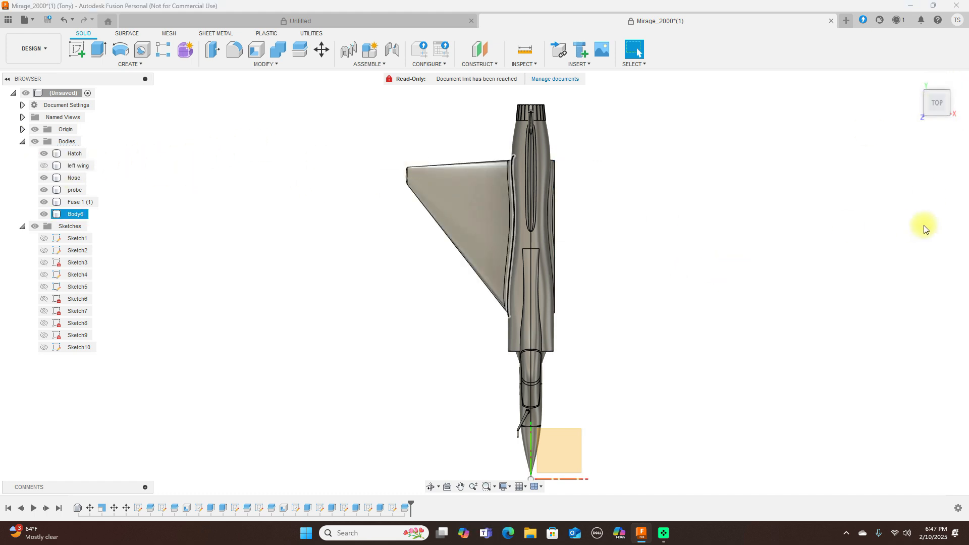
pyautogui.moveTo(945, 112)
pyautogui.mouseDown()
pyautogui.moveTo(906, 86)
pyautogui.moveTo(763, 42)
pyautogui.moveTo(781, 45)
pyautogui.mouseUp()
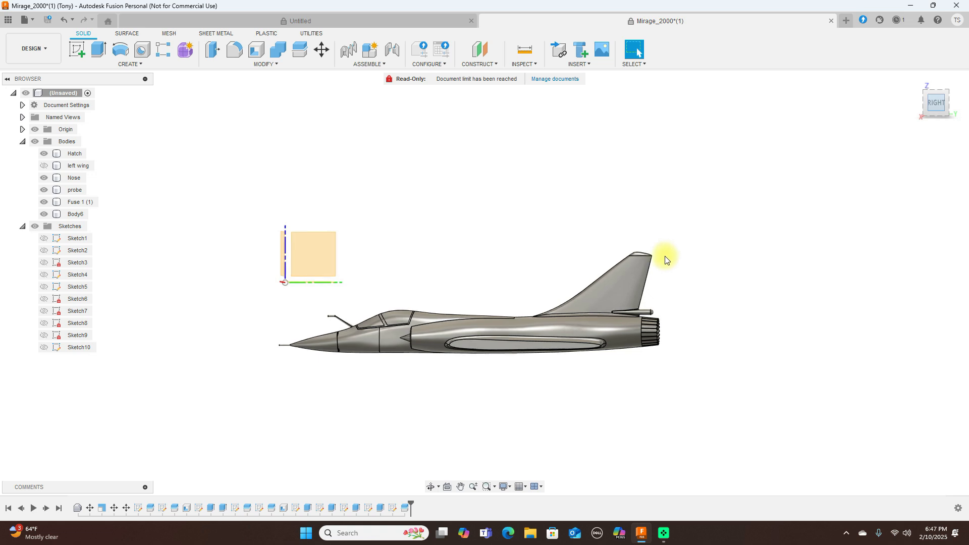
pyautogui.scroll(3, 661, 257)
pyautogui.moveTo(734, 266); pyautogui.dragTo(785, 189, button='middle')
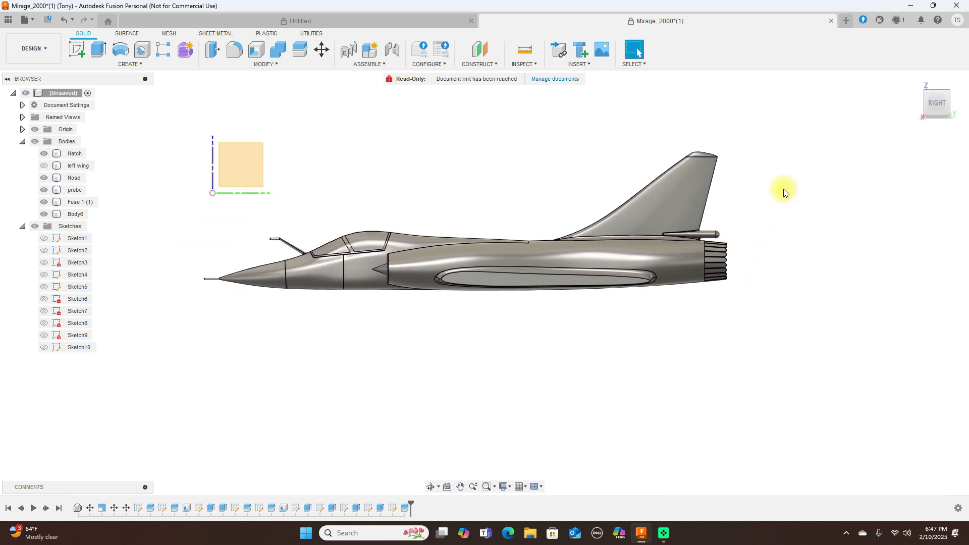
pyautogui.click(534, 277)
pyautogui.scroll(3, 534, 276)
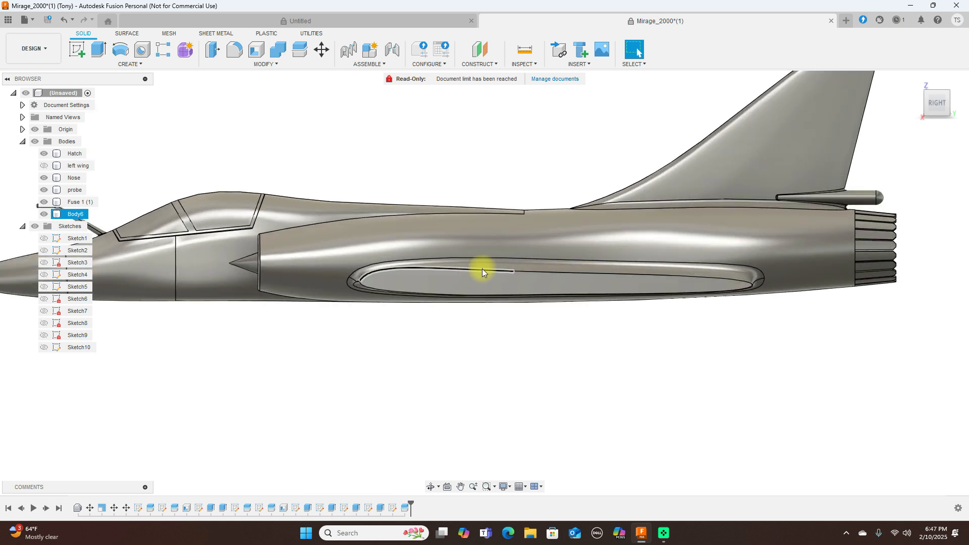
# - Examine the fuselage with the left wing hidden, checking the wing-root cut from the side, rear and an angled front-right view
pyautogui.click(634, 367)
pyautogui.scroll(-2, 634, 368)
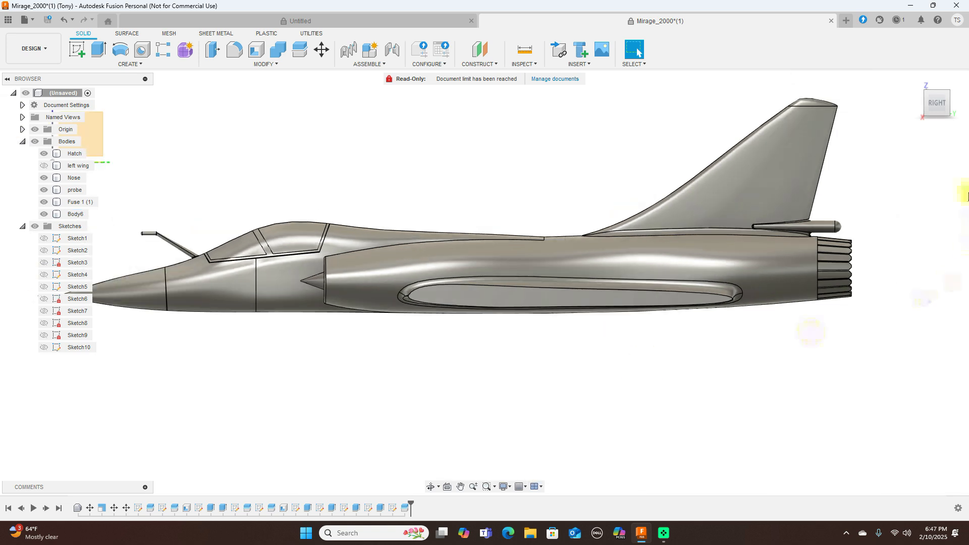
pyautogui.click(926, 107)
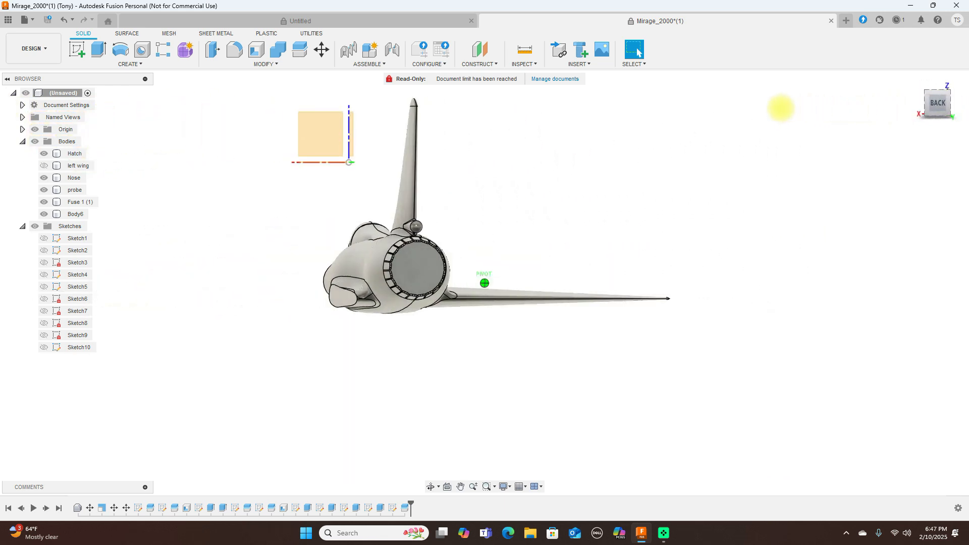
pyautogui.keyDown('shift'); pyautogui.moveTo(832, 109); pyautogui.dragTo(891, 181, button='middle'); pyautogui.keyUp('shift')
pyautogui.click(816, 347)
pyautogui.scroll(2, 816, 347)
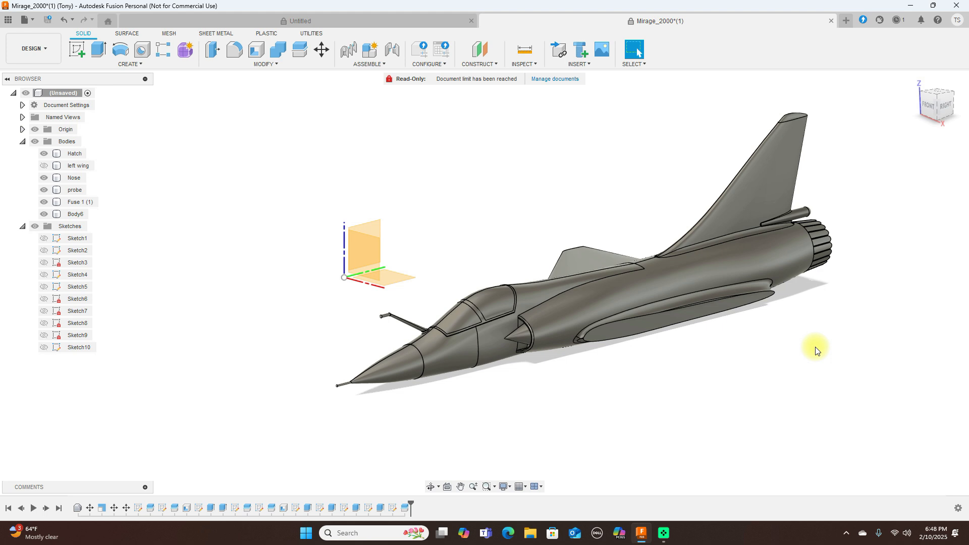
pyautogui.scroll(5, 817, 350)
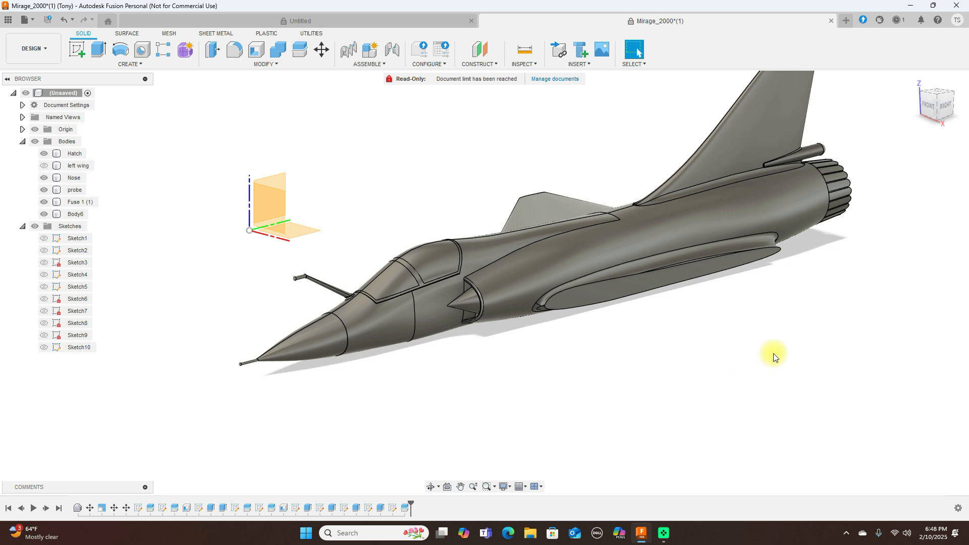
pyautogui.scroll(-3, 779, 349)
pyautogui.moveTo(778, 349); pyautogui.dragTo(673, 373, button='middle')
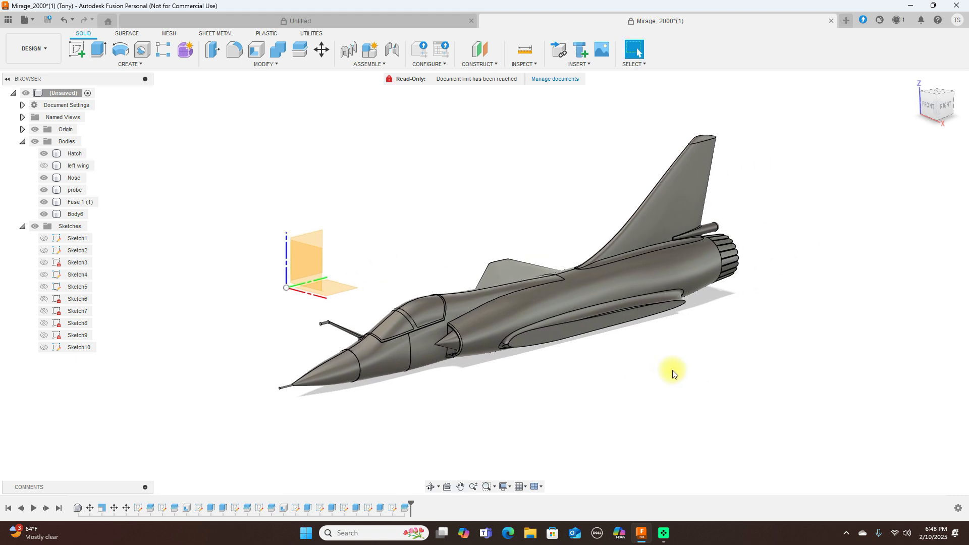
pyautogui.scroll(1, 672, 373)
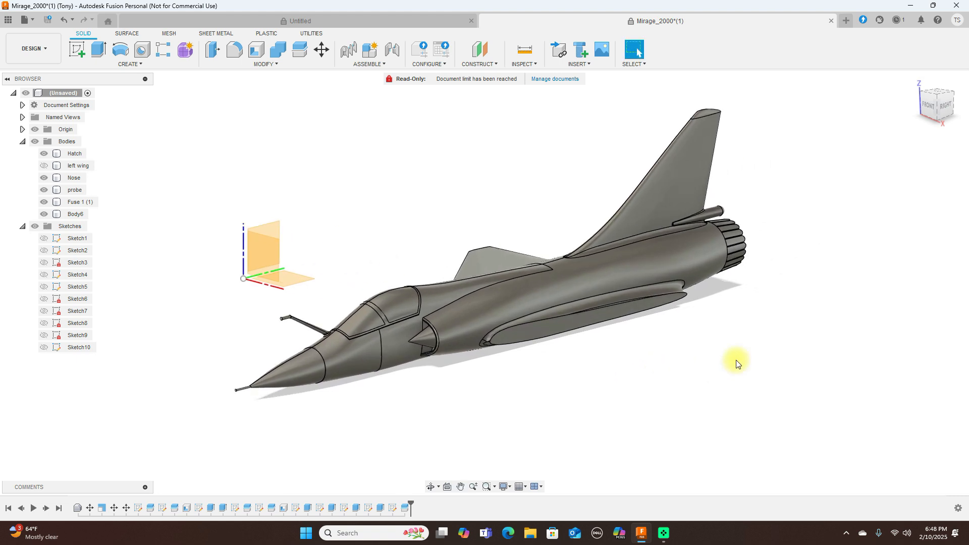
# - Inspect the whole aircraft in side profile and toward its tail, comparing the wing-root cut with the fuselage and fin
pyautogui.click(943, 110)
pyautogui.scroll(1, 547, 181)
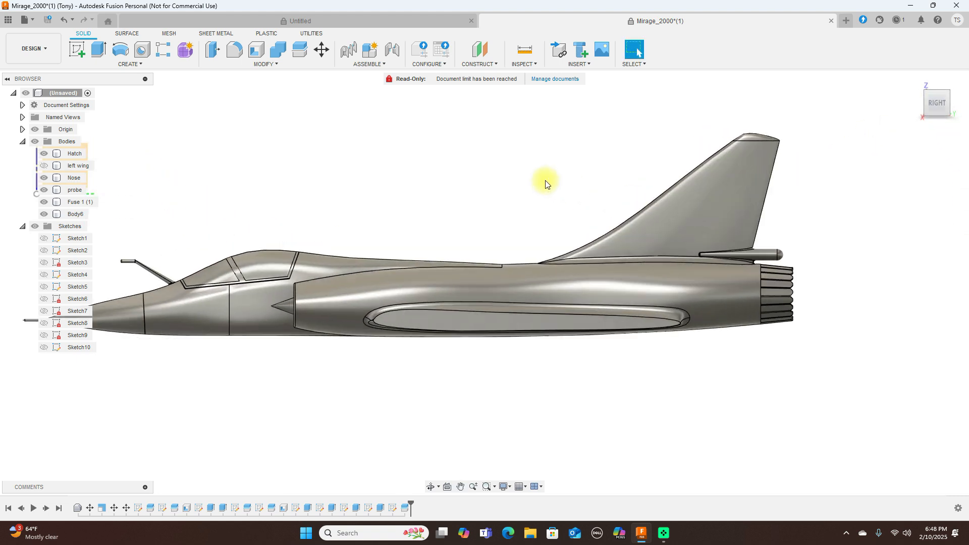
pyautogui.scroll(-2, 538, 174)
pyautogui.moveTo(540, 164); pyautogui.dragTo(607, 169, button='middle')
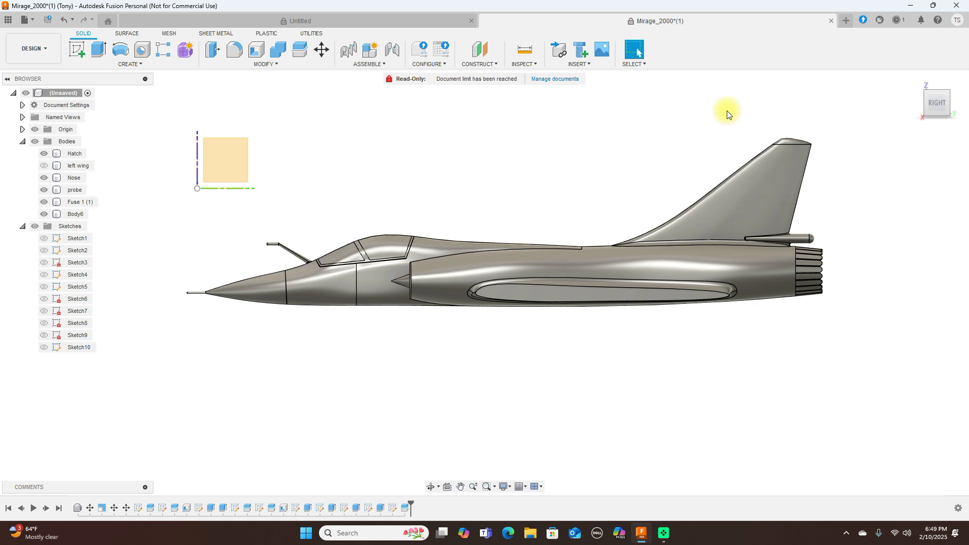
pyautogui.moveTo(929, 103)
pyautogui.moveTo(926, 107)
pyautogui.mouseDown()
pyautogui.moveTo(22, 125)
pyautogui.moveTo(34, 117)
pyautogui.moveTo(32, 101)
pyautogui.moveTo(41, 130)
pyautogui.moveTo(33, 96)
pyautogui.moveTo(21, 128)
pyautogui.moveTo(35, 116)
pyautogui.mouseUp()
pyautogui.click(942, 107)
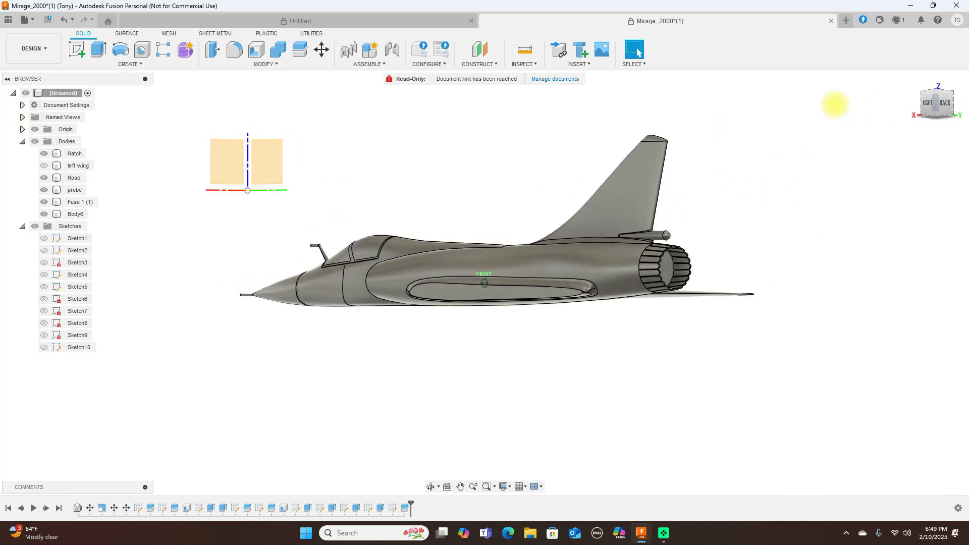